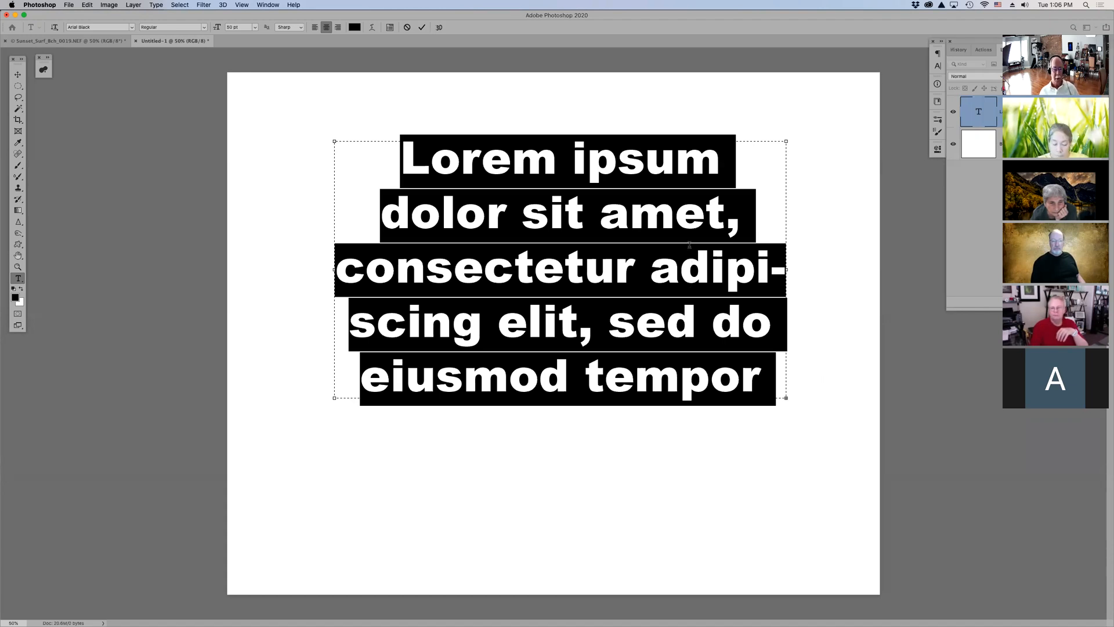
Leave the placeholder paragraph text and undo its creation so the canvas is blank
{"action": "key", "text": "Escape"}
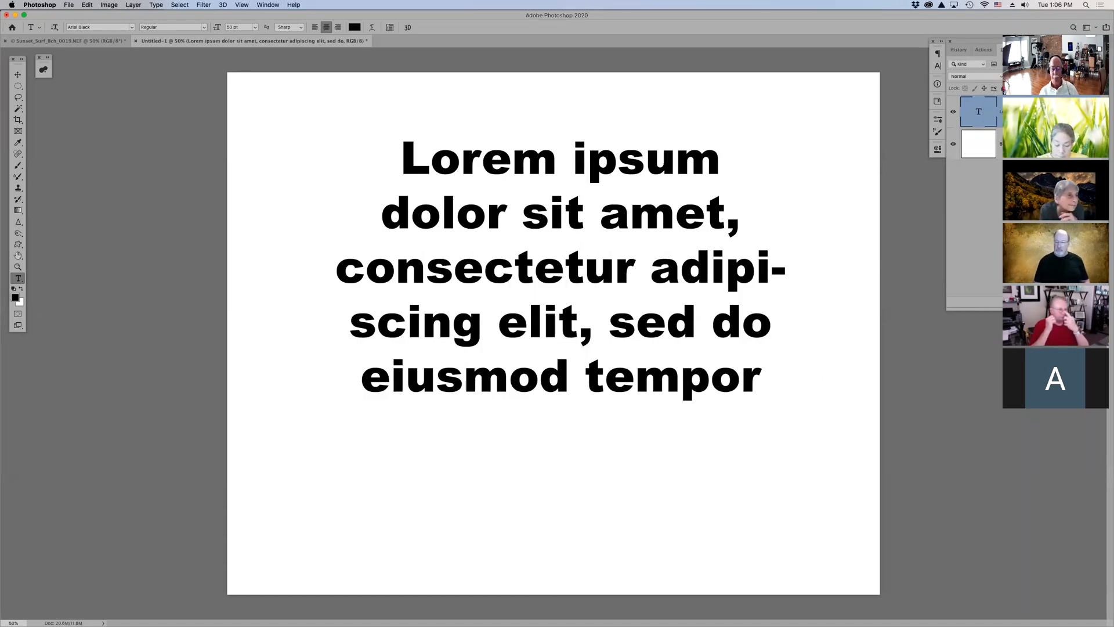
{"action": "key", "text": "super+z"}
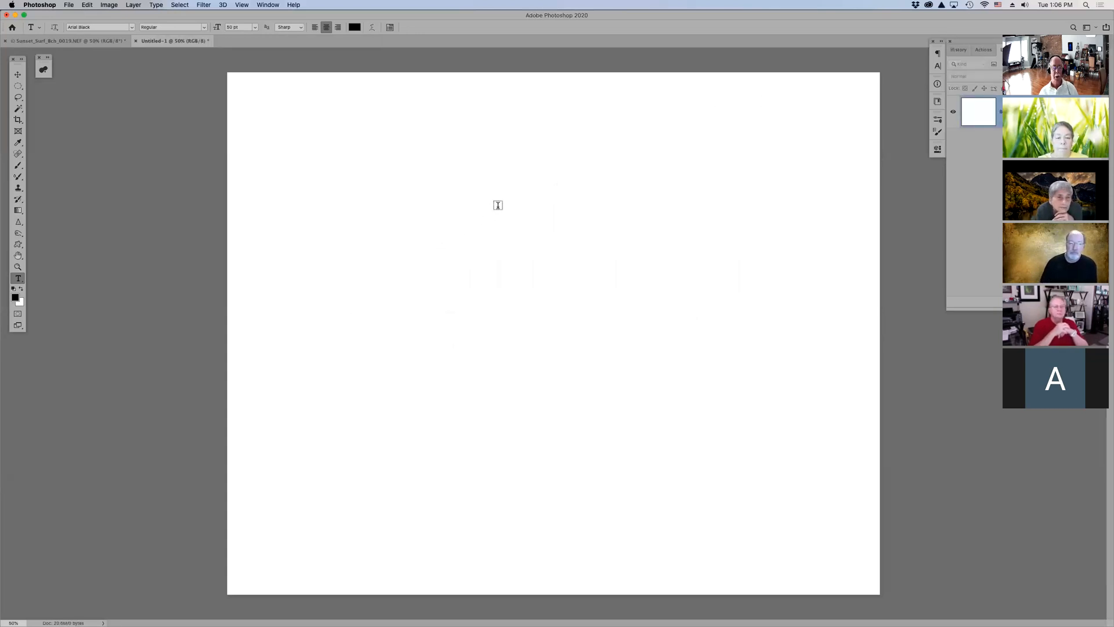
Try placing a single line of Lorem Ipsum point text near the canvas's upper edge and undo it
{"action": "left_click", "coordinate": [514, 168]}
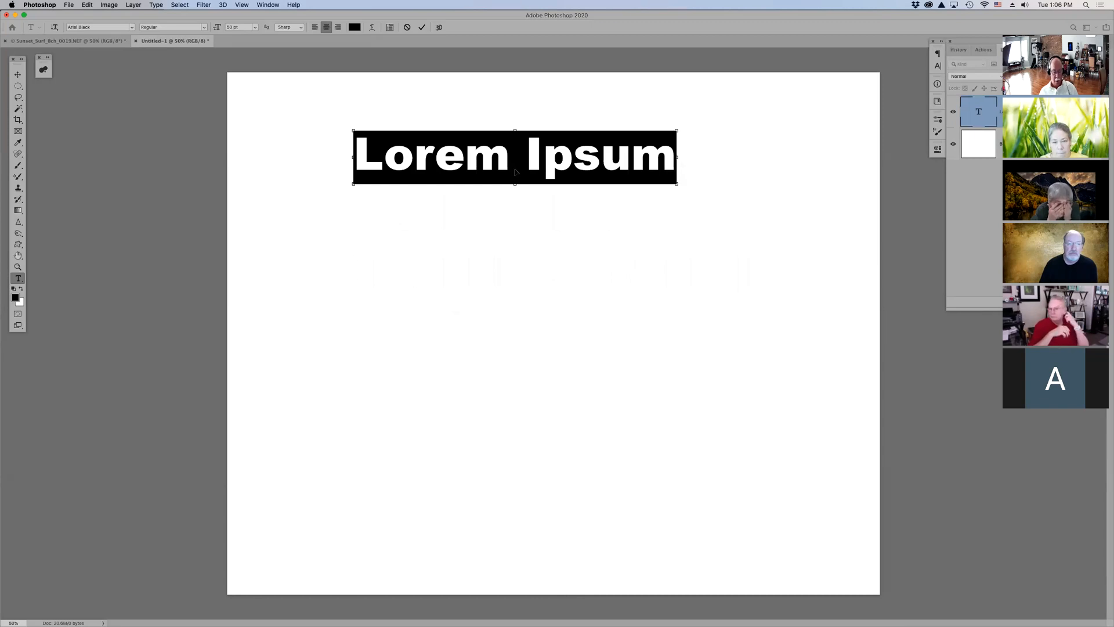
{"action": "left_click", "coordinate": [997, 117]}
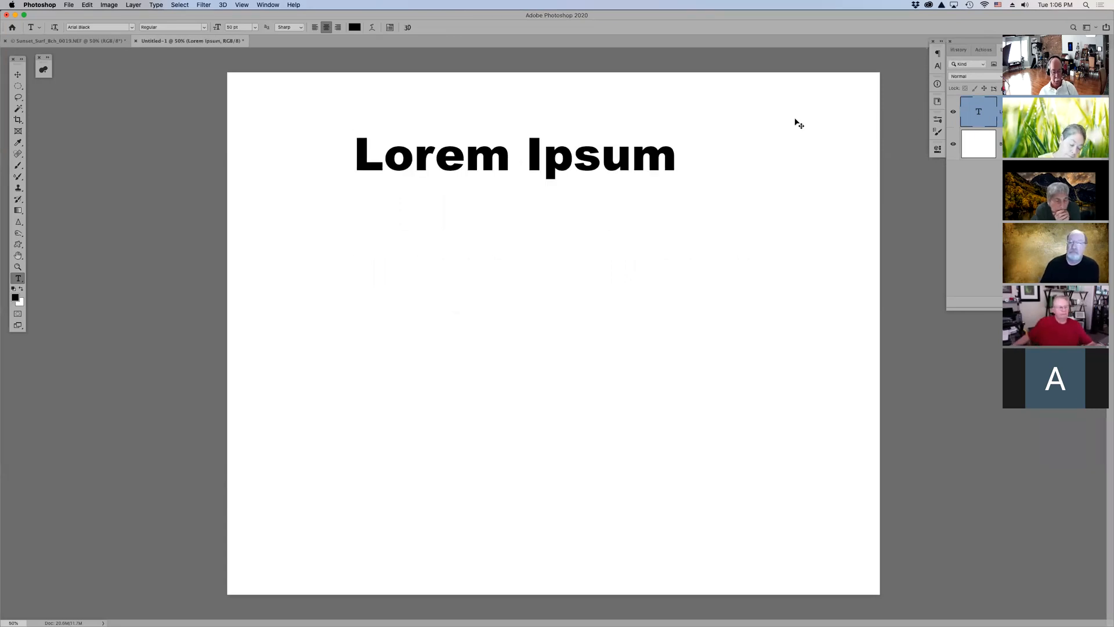
{"action": "key", "text": "super+z"}
Create a paragraph text box covering most of the canvas, enter 2020 as its text and commit it
{"action": "left_click_drag", "start_coordinate": [282, 118], "coordinate": [828, 556]}
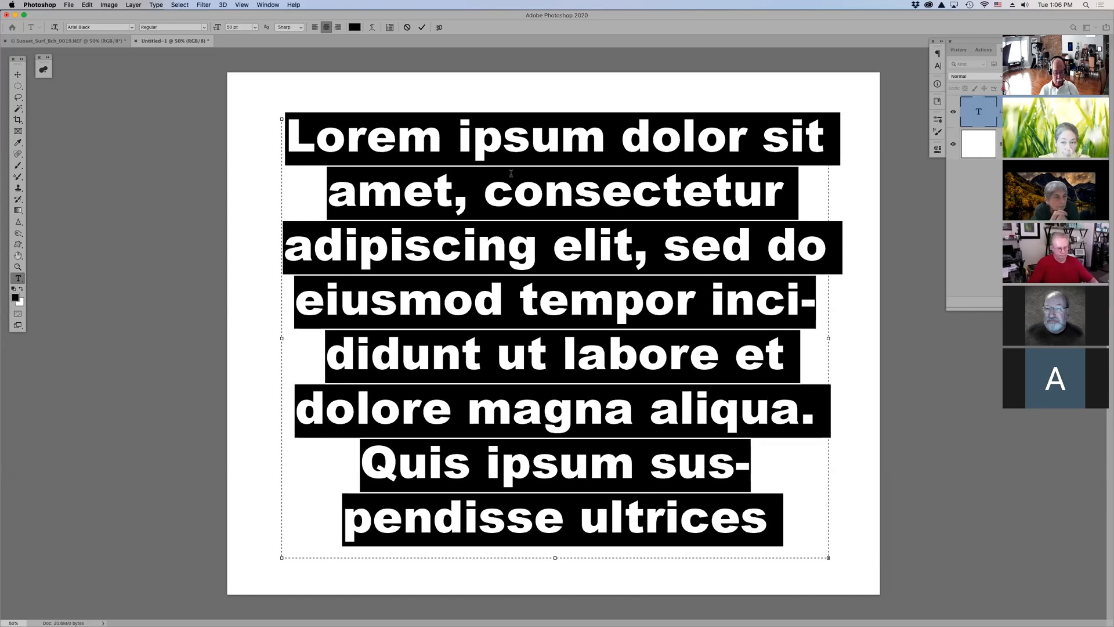
{"action": "type", "text": "2"}
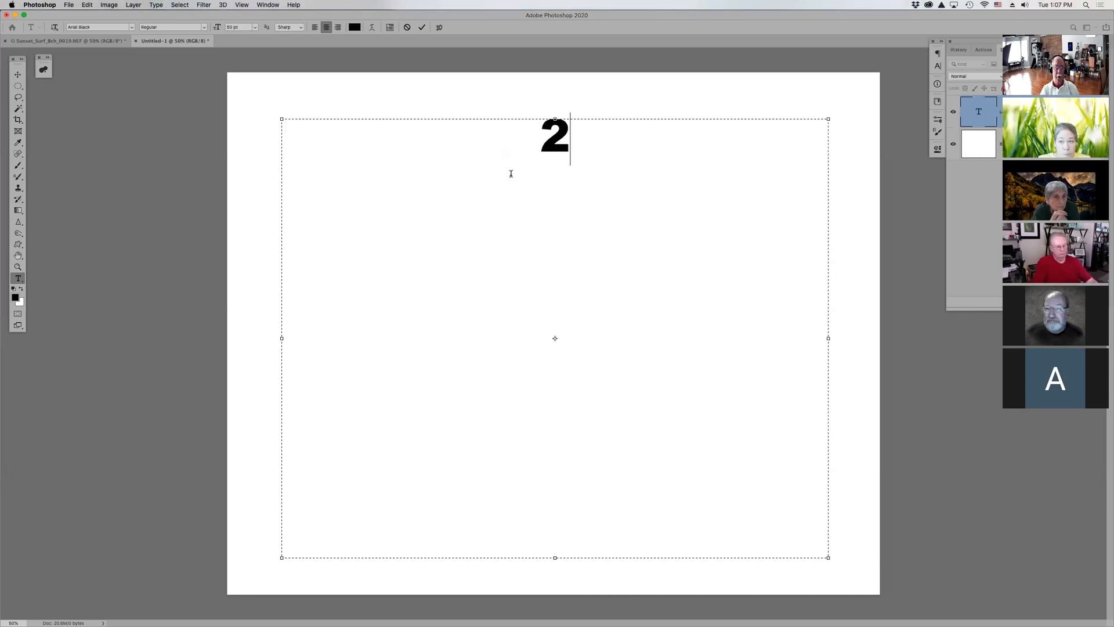
{"action": "type", "text": "02"}
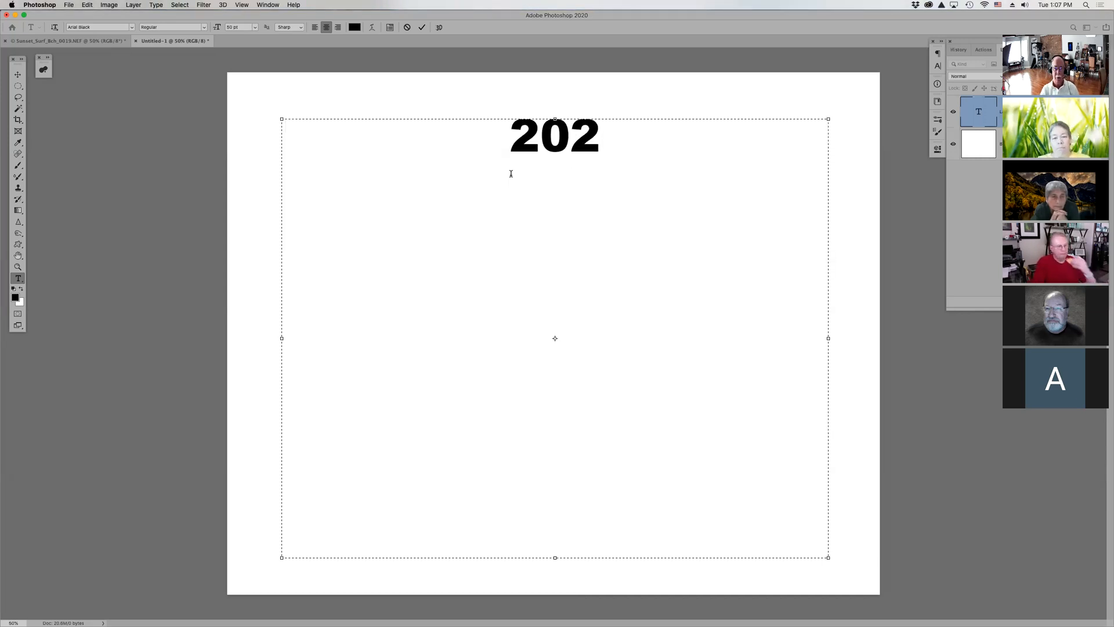
{"action": "type", "text": "0"}
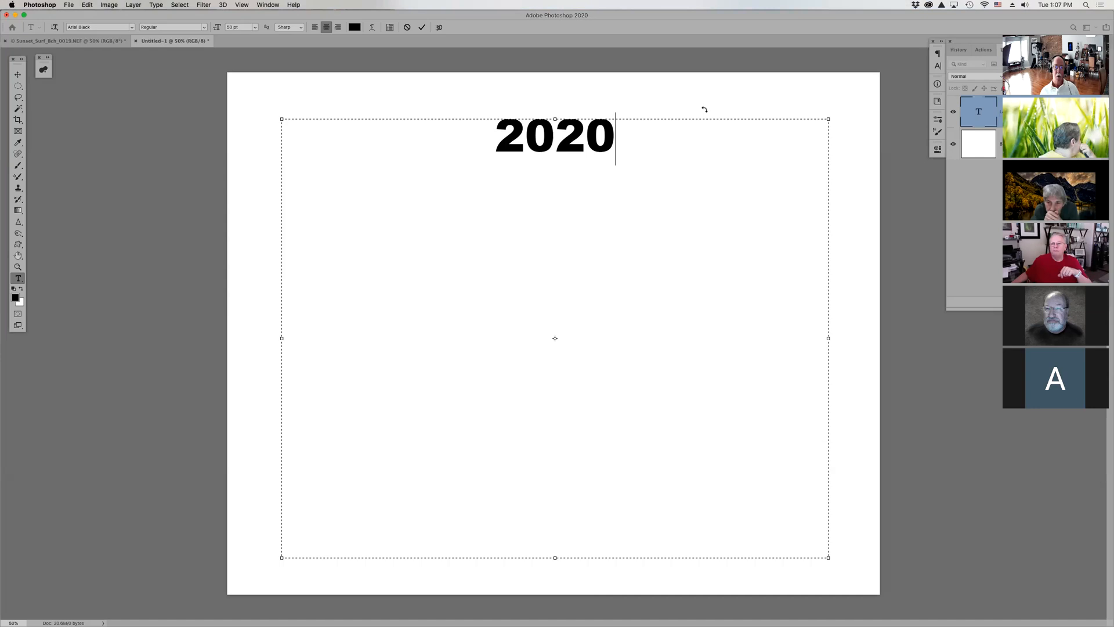
{"action": "left_click", "coordinate": [421, 29]}
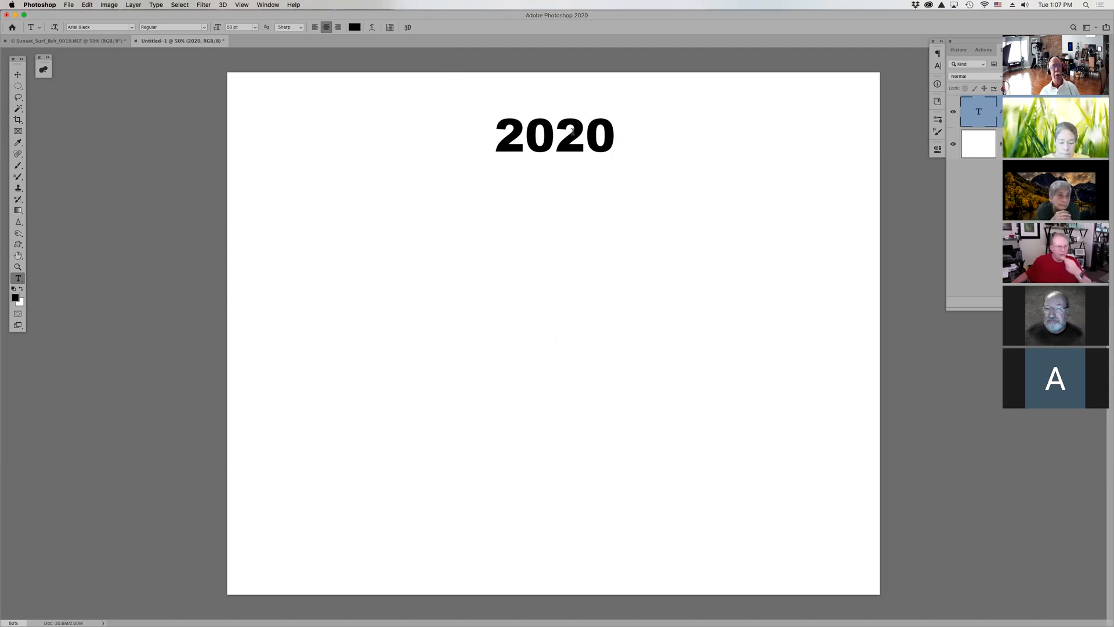
{"action": "left_click", "coordinate": [1029, 32]}
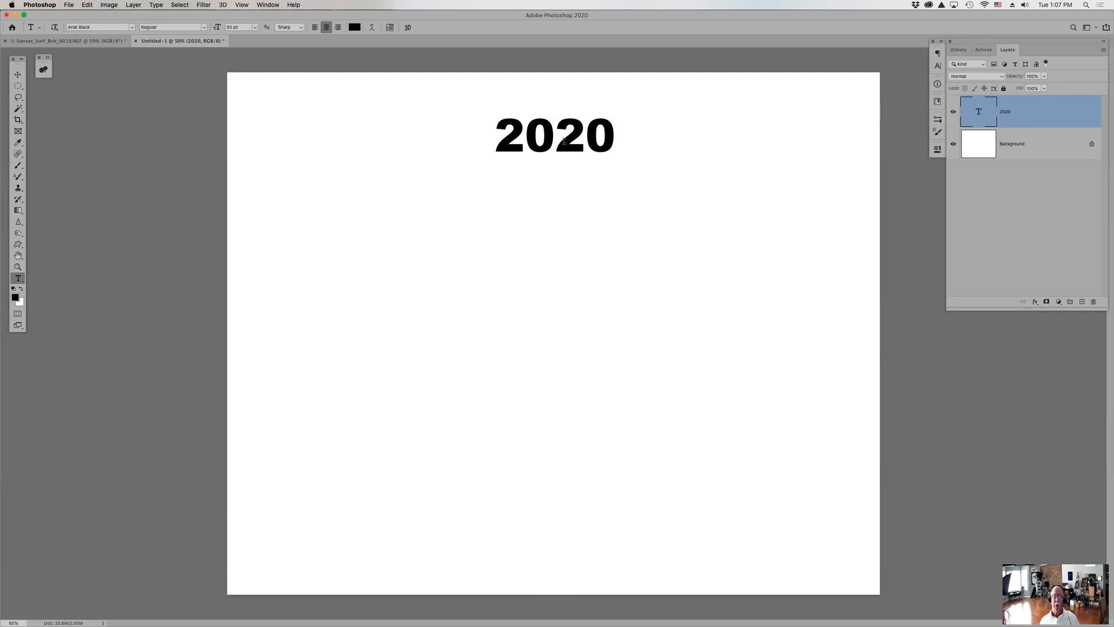
Try a red text color (fb0101) on the 2020 layer and undo the color change
{"action": "double_click", "coordinate": [541, 137]}
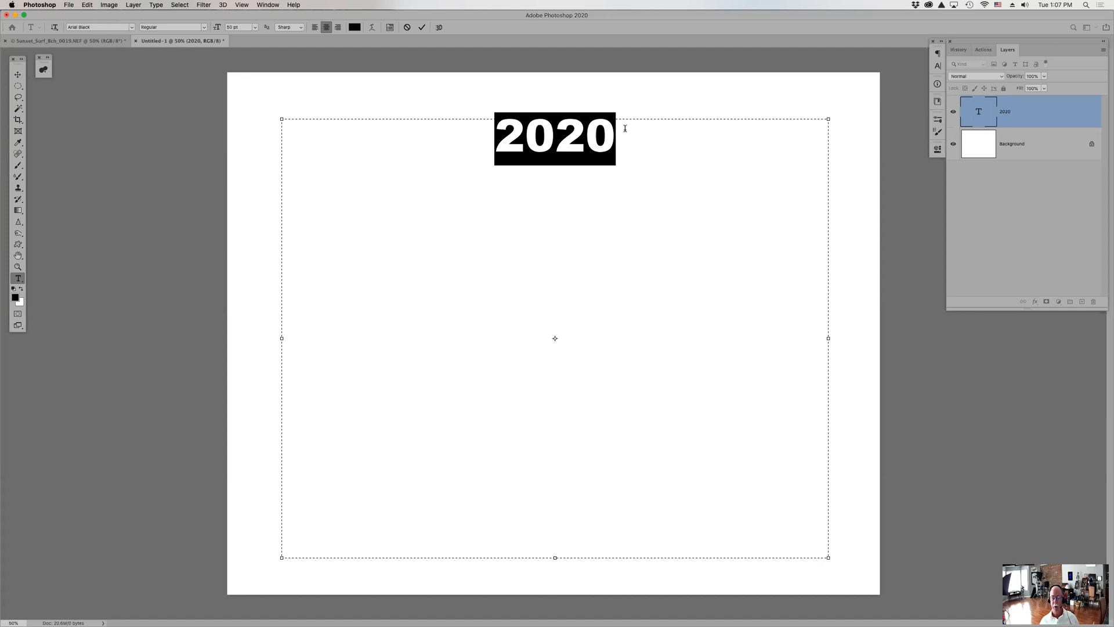
{"action": "key", "text": "Escape"}
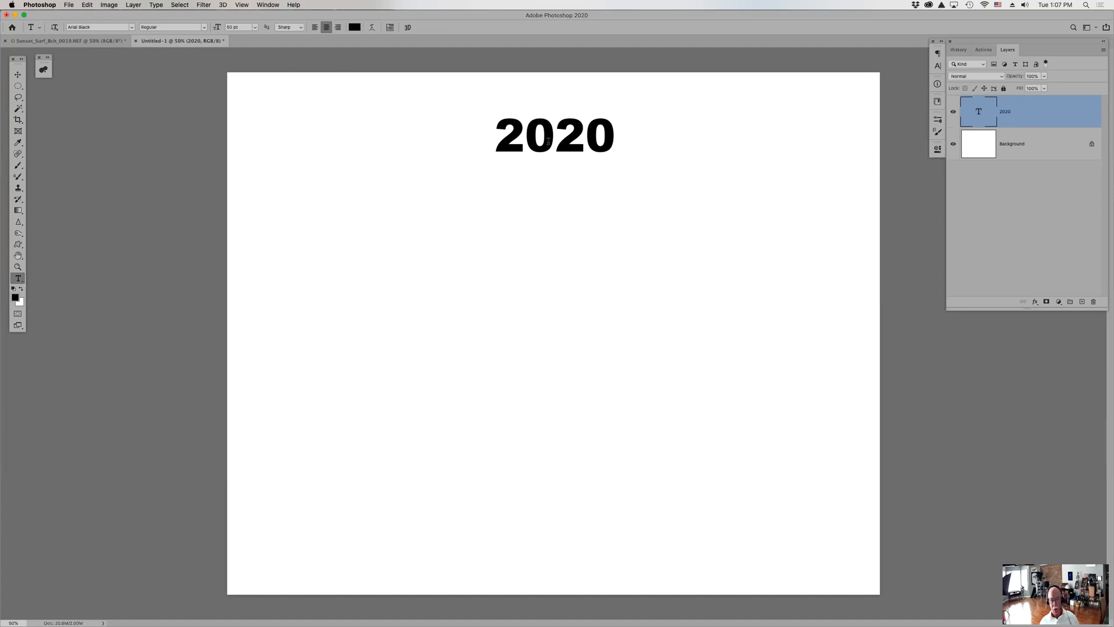
{"action": "left_click", "coordinate": [354, 27]}
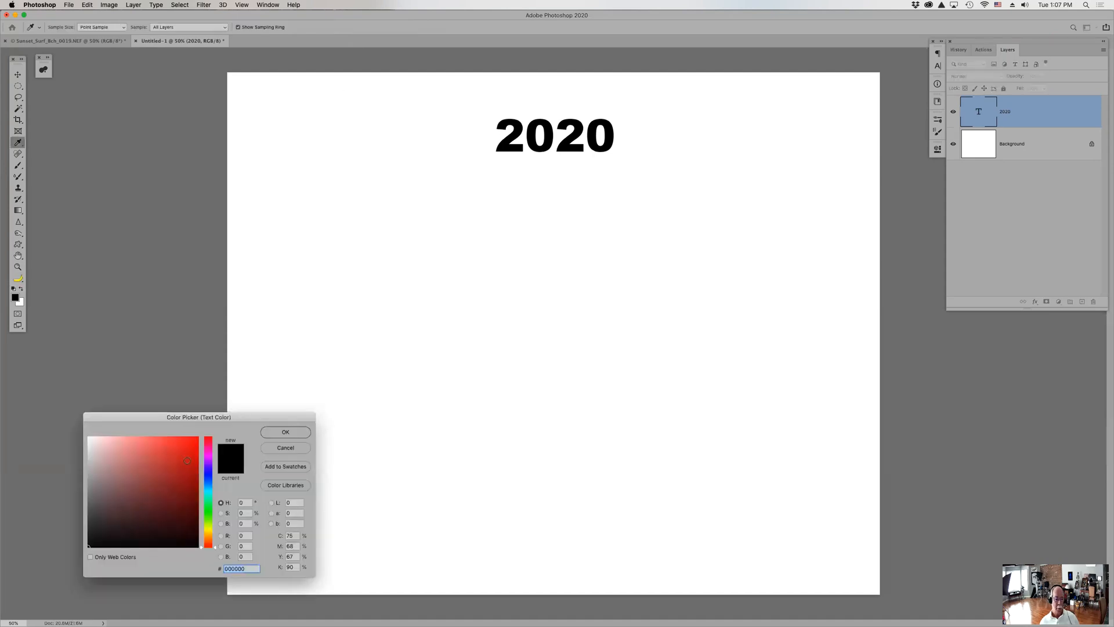
{"action": "left_click", "coordinate": [198, 438]}
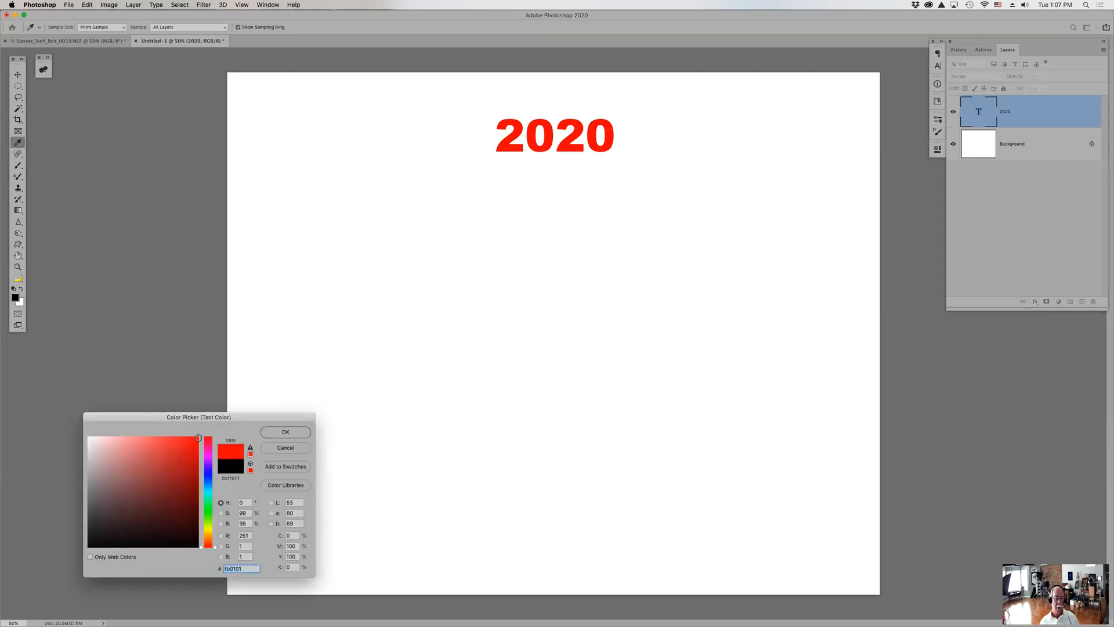
{"action": "left_click", "coordinate": [276, 434]}
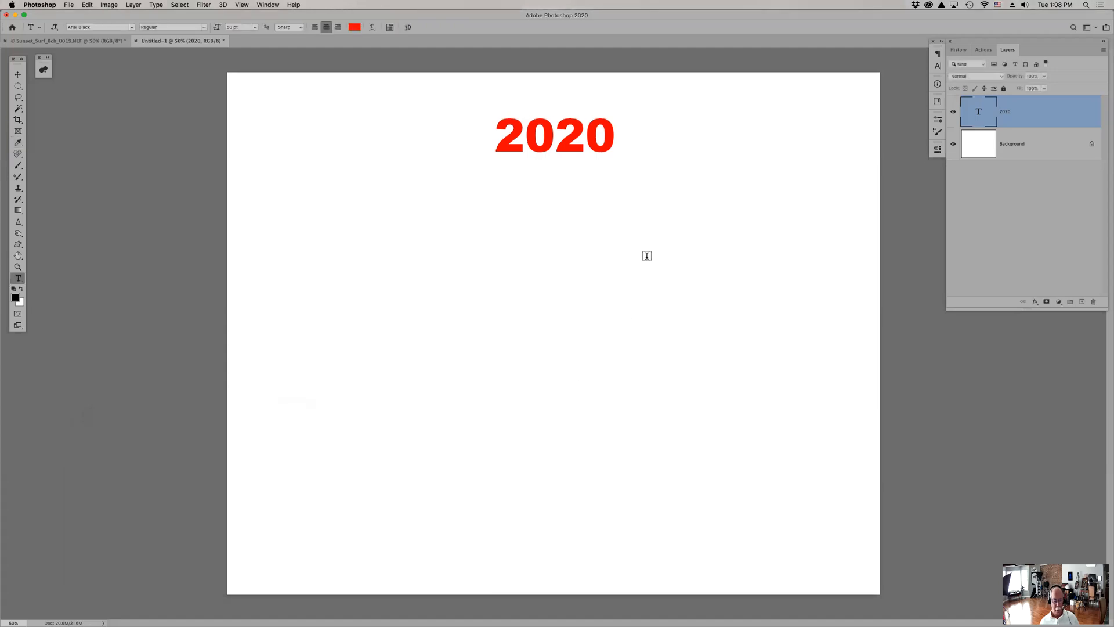
{"action": "key", "text": "super+z"}
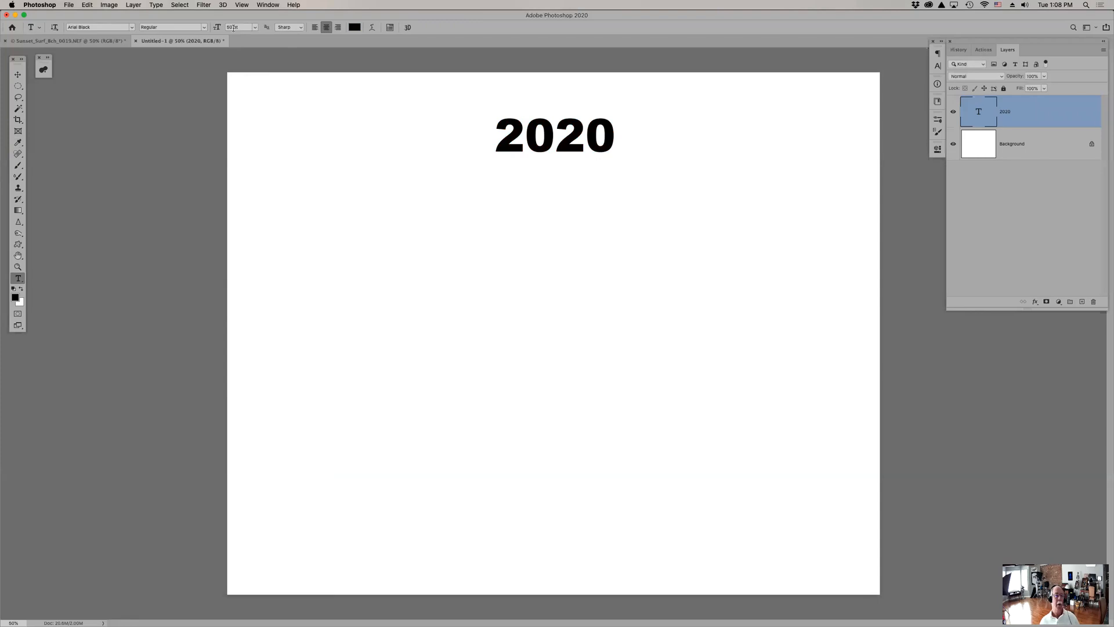
Filter the font choices to favorites and set the 2020 text's font to Impact
{"action": "left_click", "coordinate": [133, 29]}
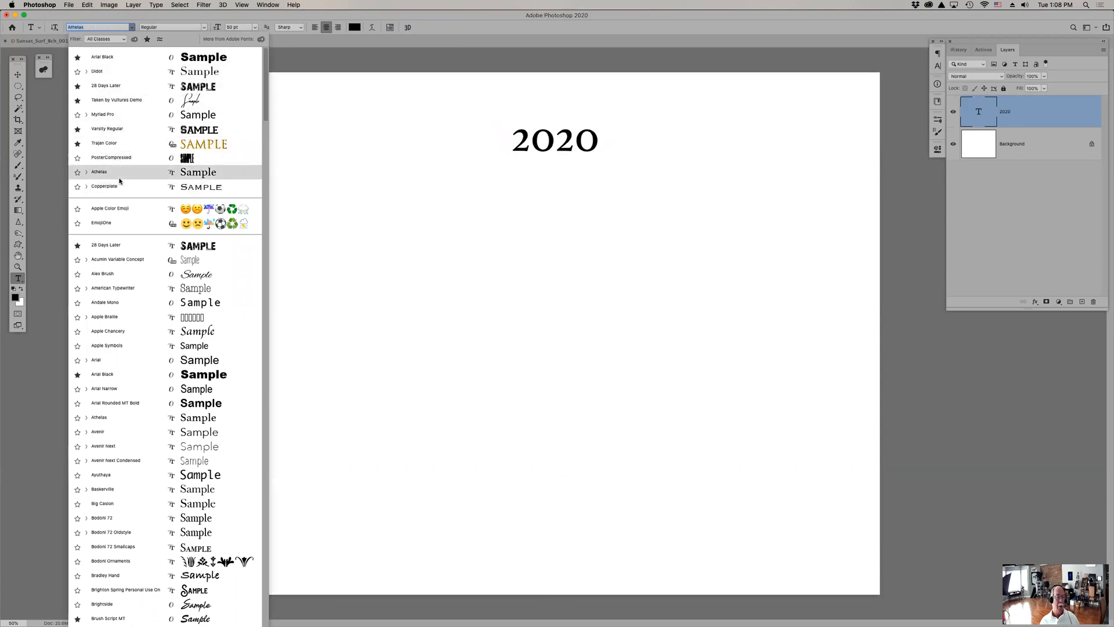
{"action": "left_click", "coordinate": [147, 40]}
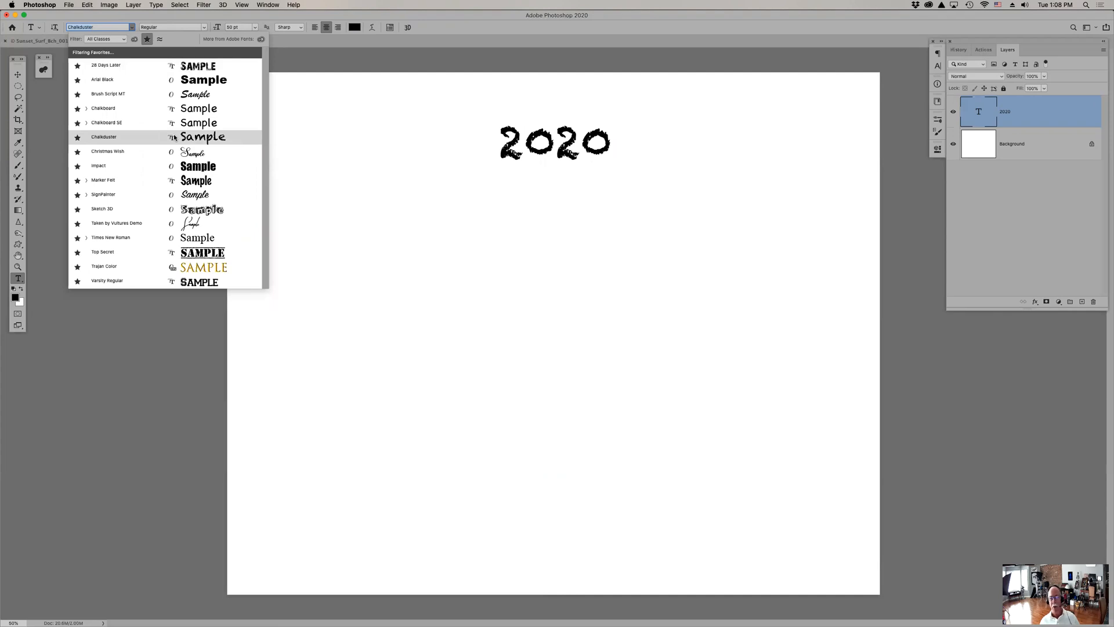
{"action": "left_click", "coordinate": [141, 167]}
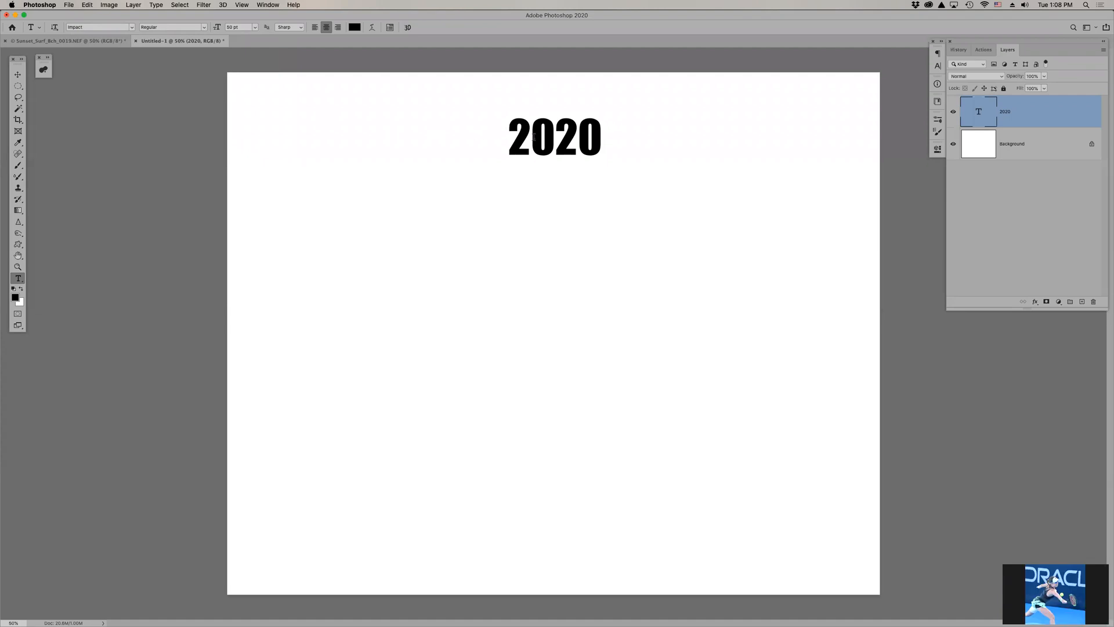
Display the character settings and check the available fonts and the styles offered for Impact
{"action": "left_click", "coordinate": [938, 67]}
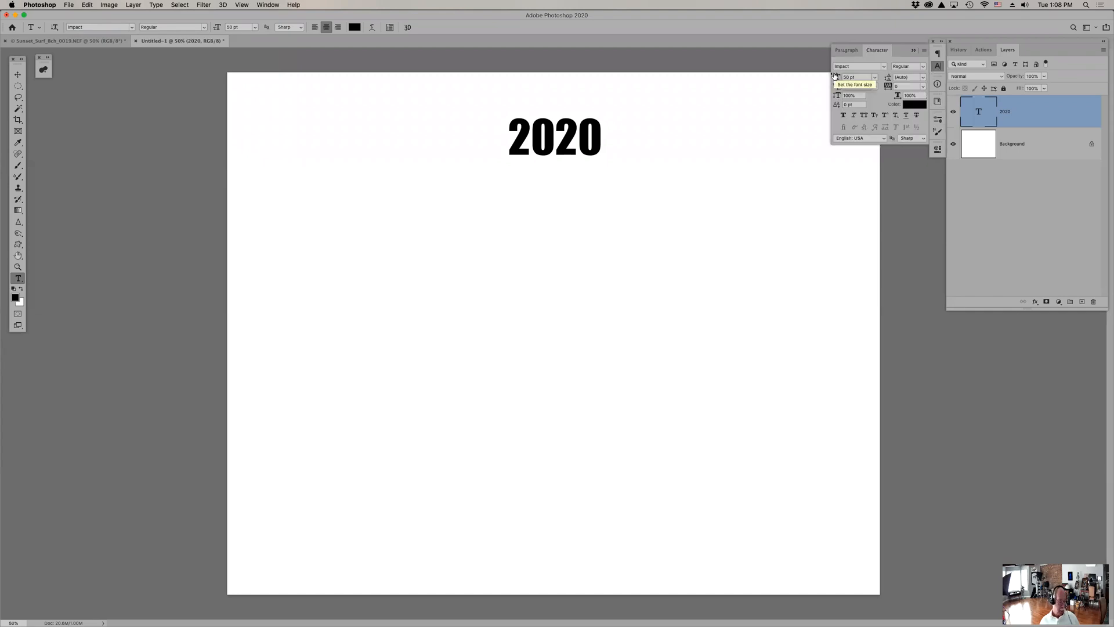
{"action": "left_click", "coordinate": [884, 68]}
{"action": "left_click", "coordinate": [885, 68]}
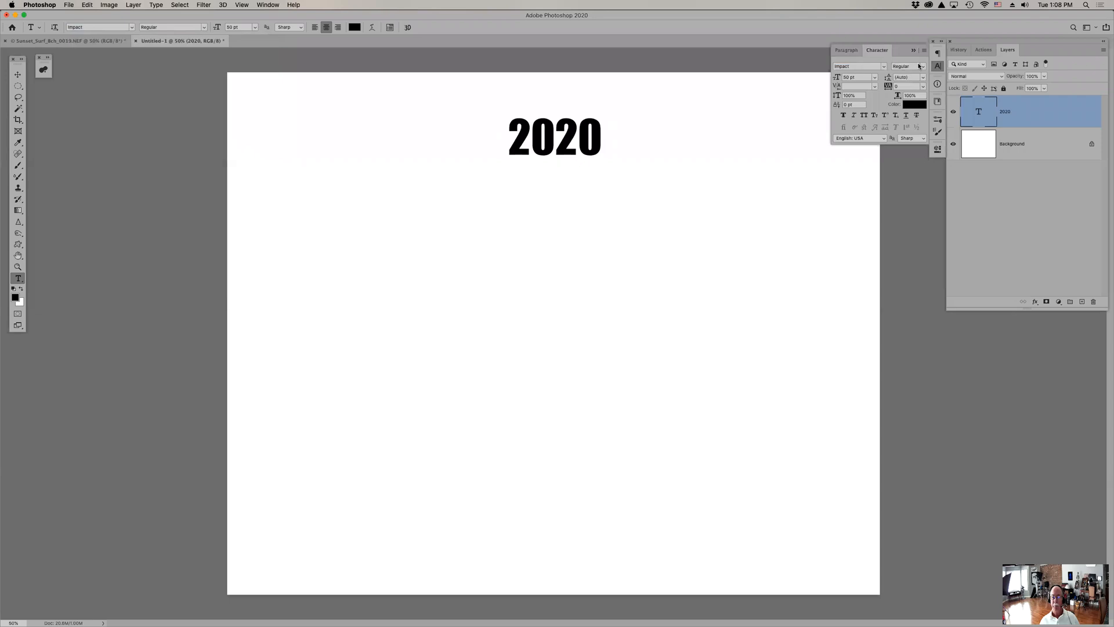
{"action": "left_click", "coordinate": [923, 67]}
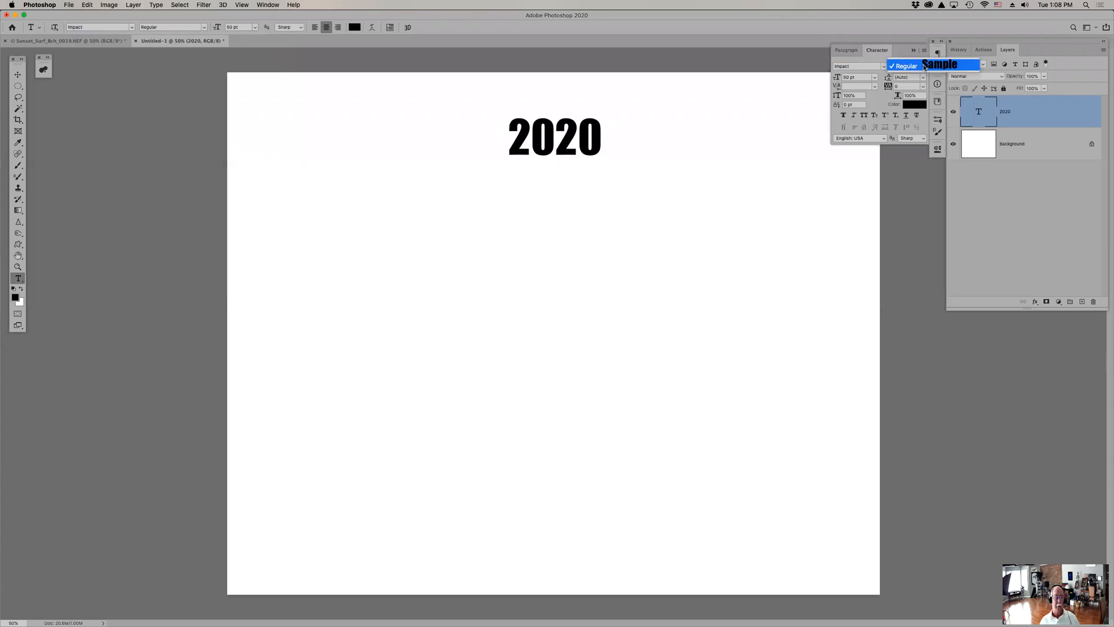
{"action": "left_click", "coordinate": [923, 67]}
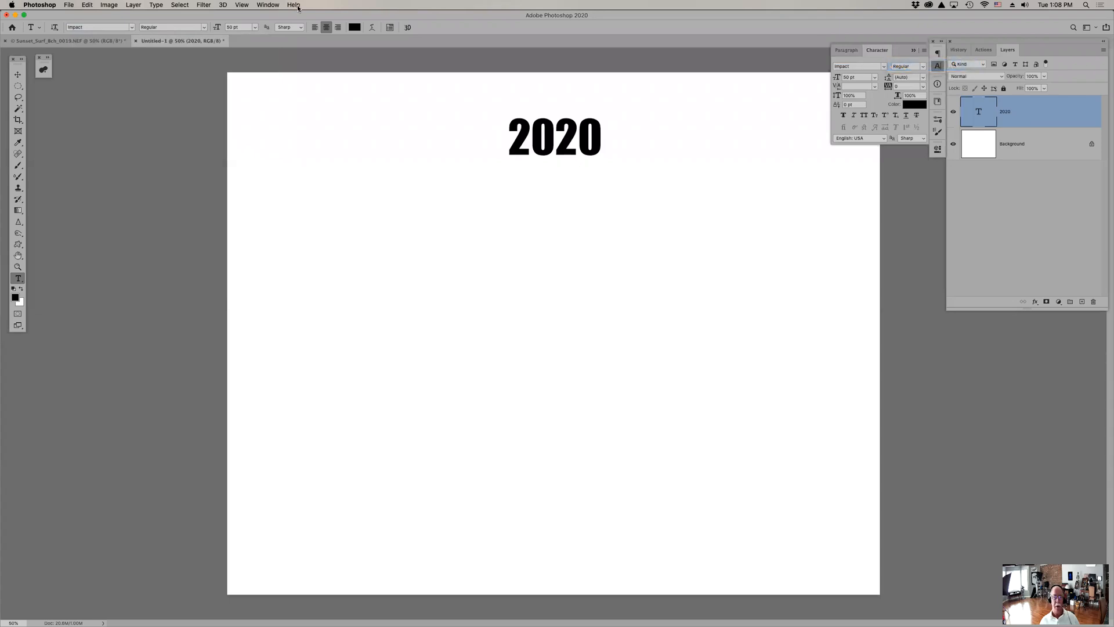
{"action": "left_click", "coordinate": [203, 27]}
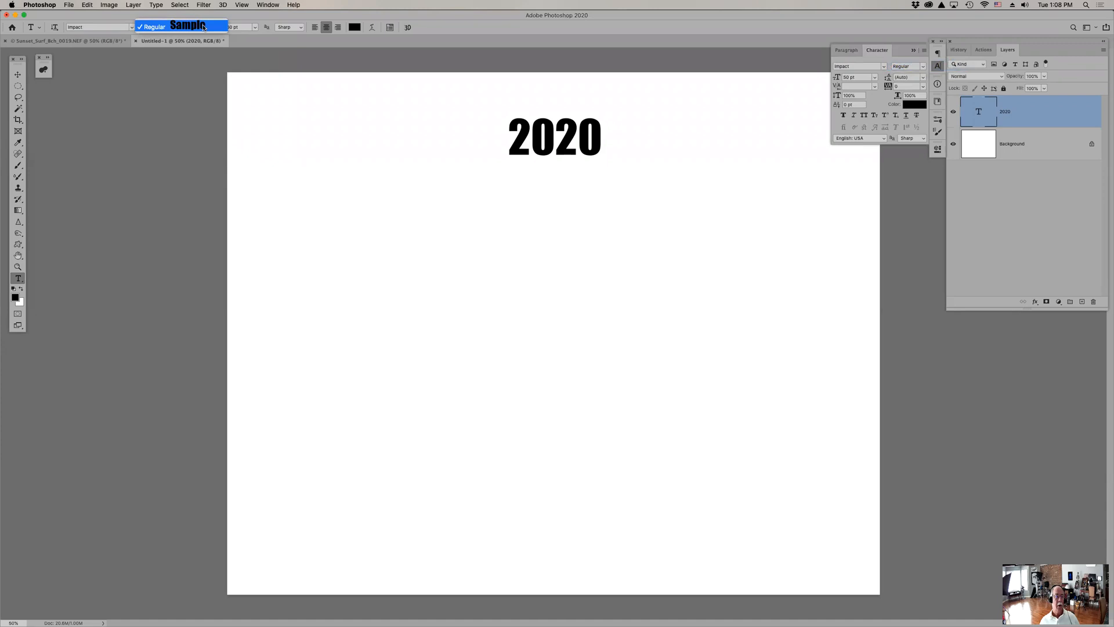
{"action": "left_click", "coordinate": [203, 27]}
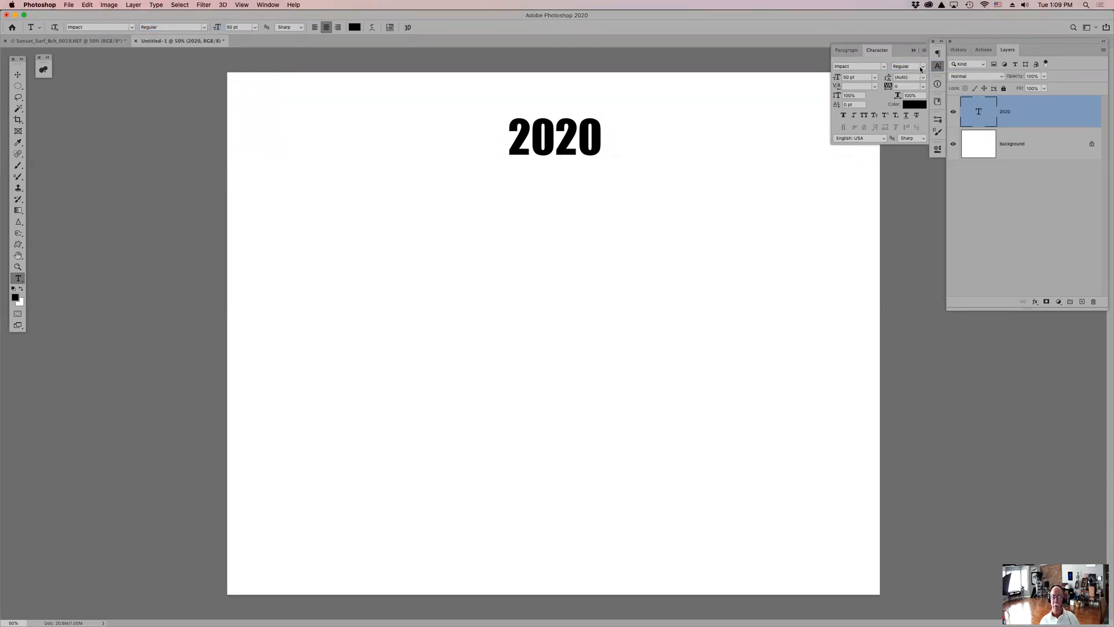
Try faux bold, faux italic and strikethrough on the 2020 text, switching each one off again
{"action": "left_click", "coordinate": [843, 117]}
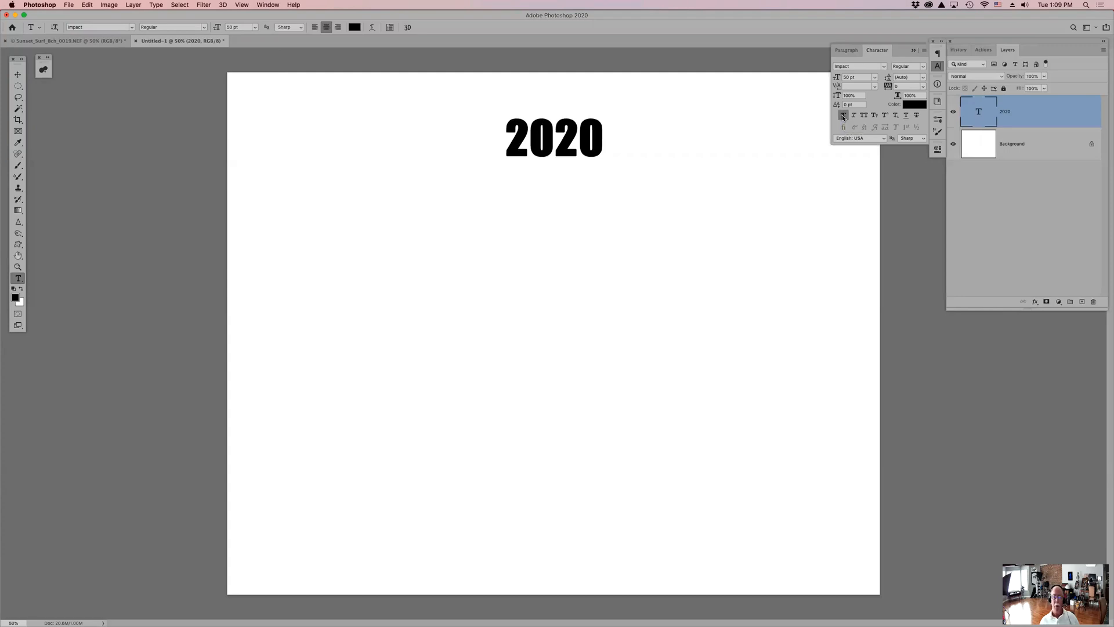
{"action": "left_click", "coordinate": [843, 117]}
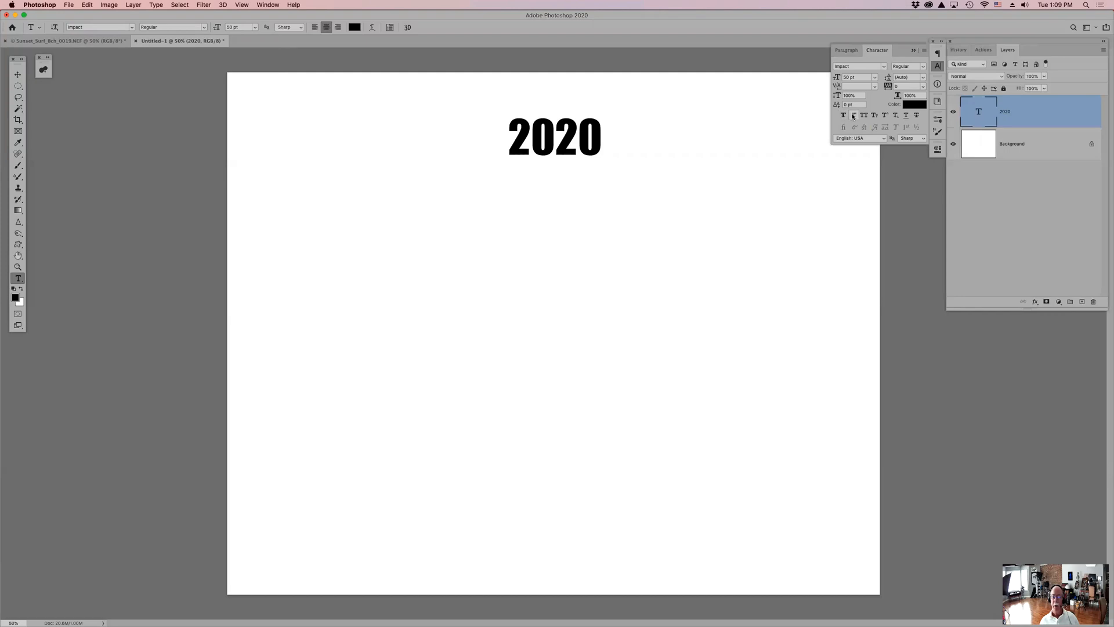
{"action": "left_click", "coordinate": [853, 116]}
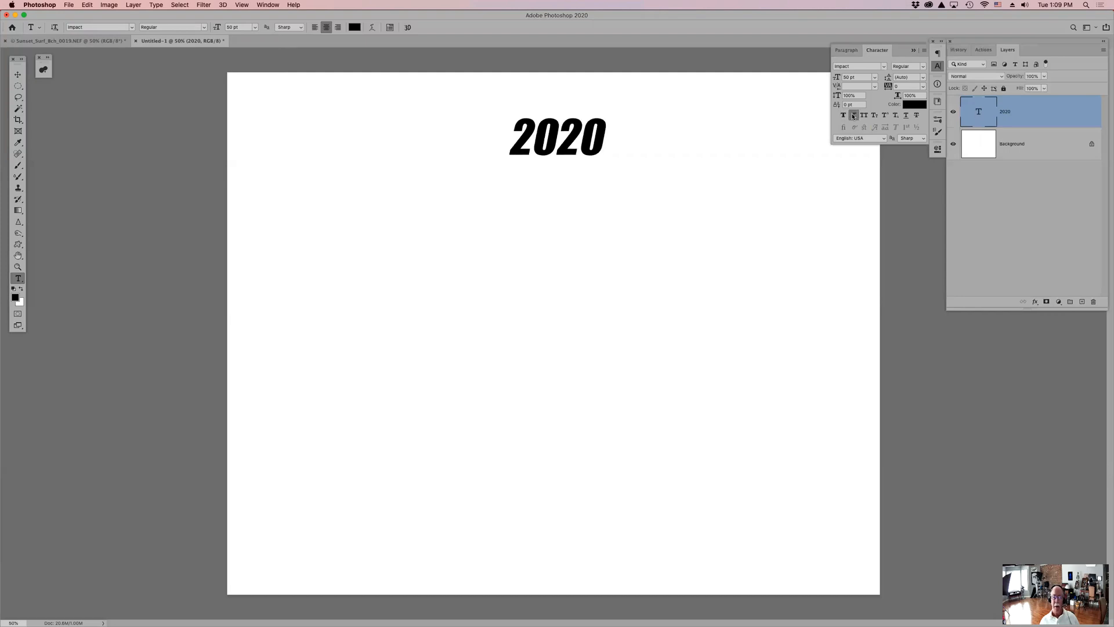
{"action": "left_click", "coordinate": [854, 116]}
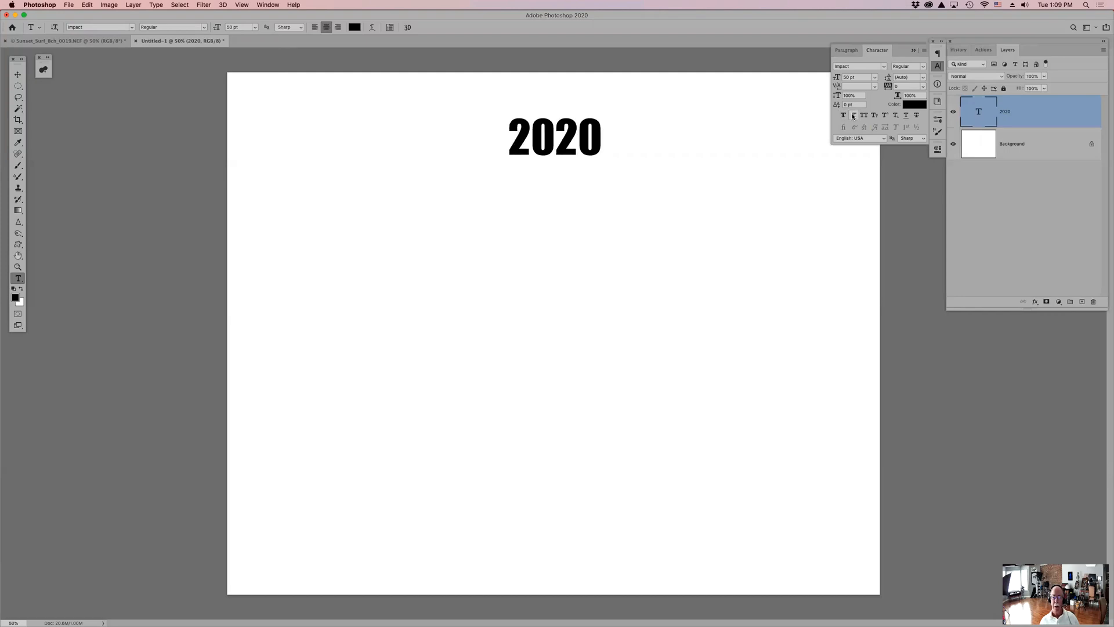
{"action": "left_click", "coordinate": [916, 116]}
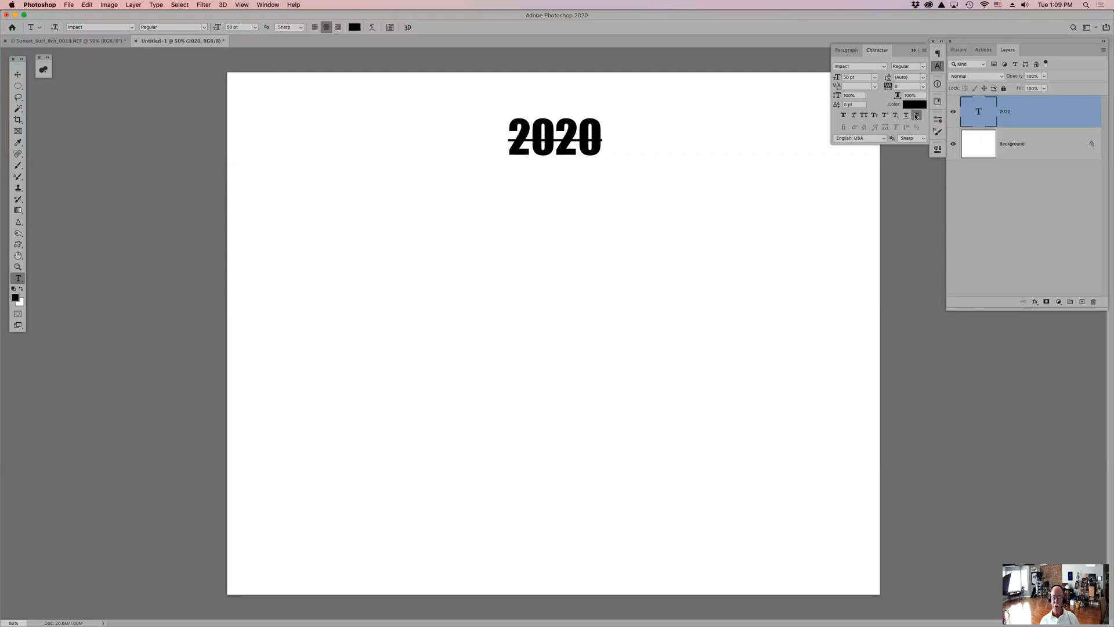
{"action": "left_click", "coordinate": [916, 116]}
Increase the font size of the 2020 text to 65 pt
{"action": "left_click", "coordinate": [845, 78]}
{"action": "type", "text": "69"}
{"action": "key", "text": "Return"}
{"action": "left_click_drag", "start_coordinate": [838, 79], "coordinate": [837, 78]}
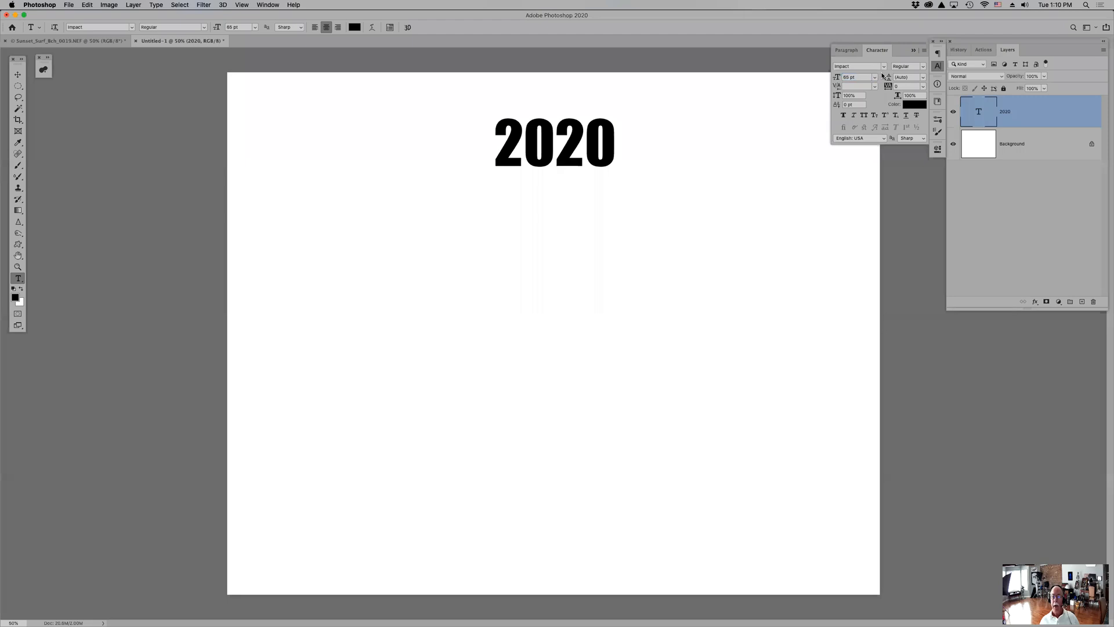
Add 2021 as a second line below 2020, commit the text and increase its leading to 127 pt
{"action": "left_click", "coordinate": [601, 146]}
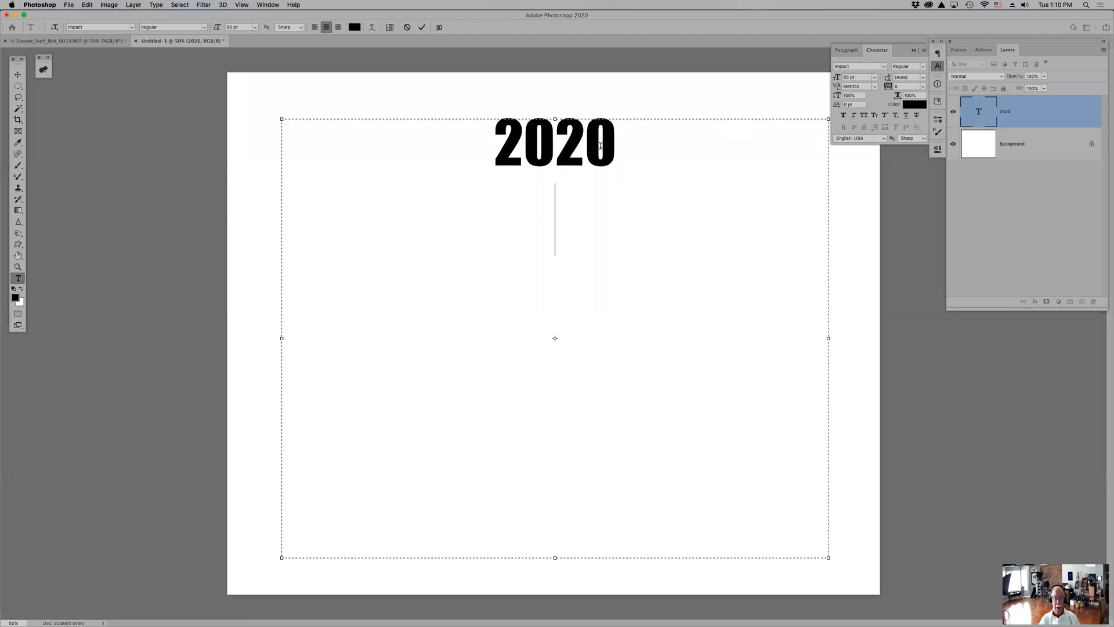
{"action": "key", "text": "Return"}
{"action": "type", "text": "2021"}
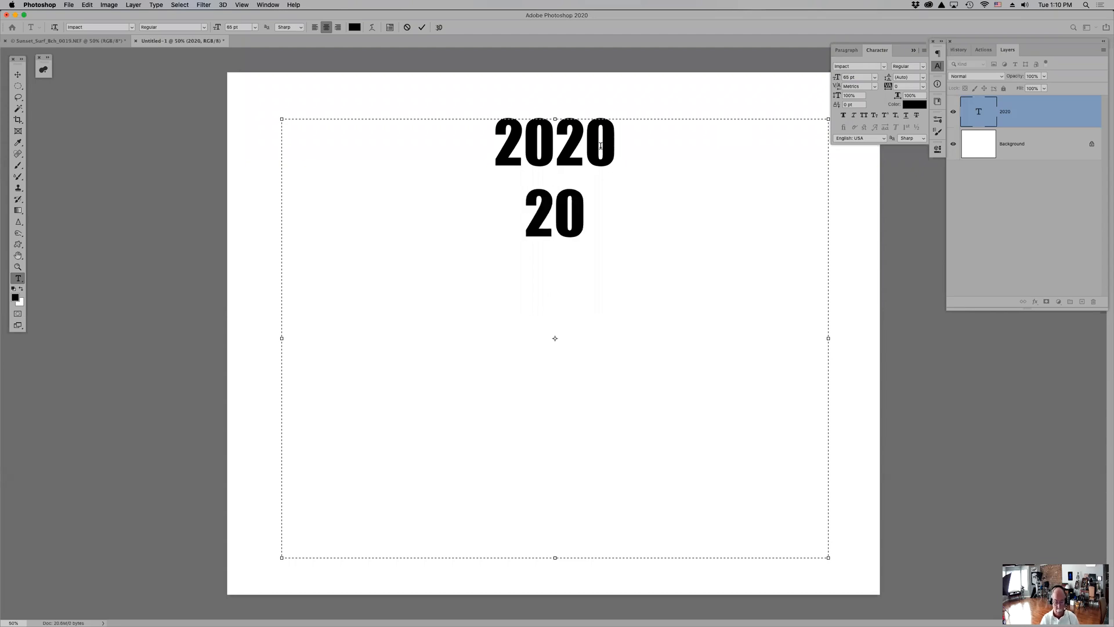
{"action": "key", "text": "super+Return"}
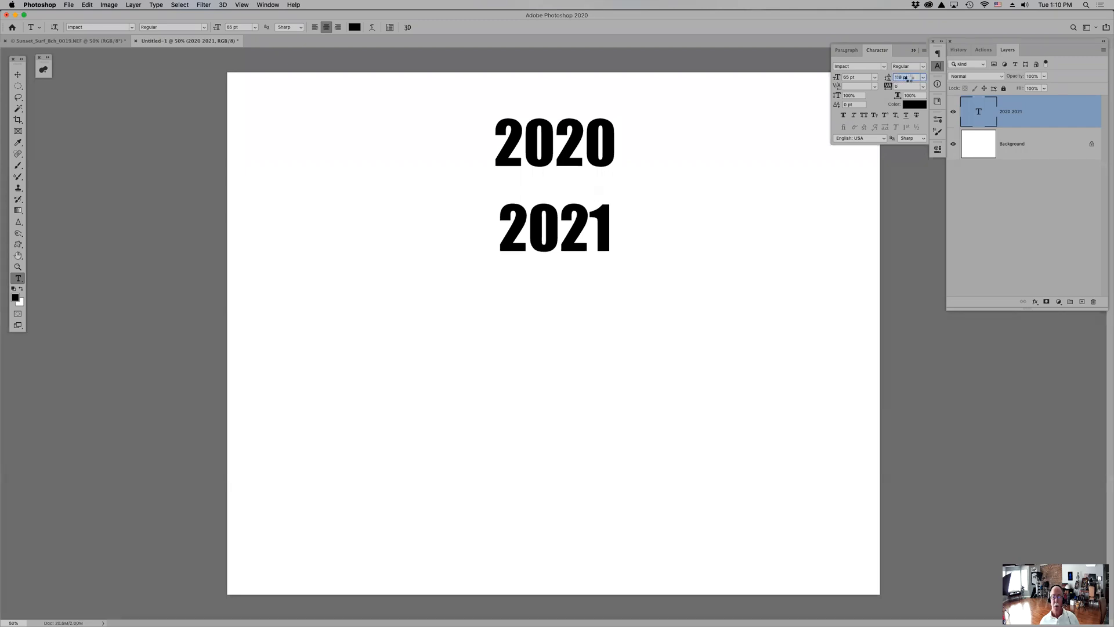
{"action": "scroll", "coordinate": [909, 78], "scroll_direction": "up", "scroll_amount": 9}
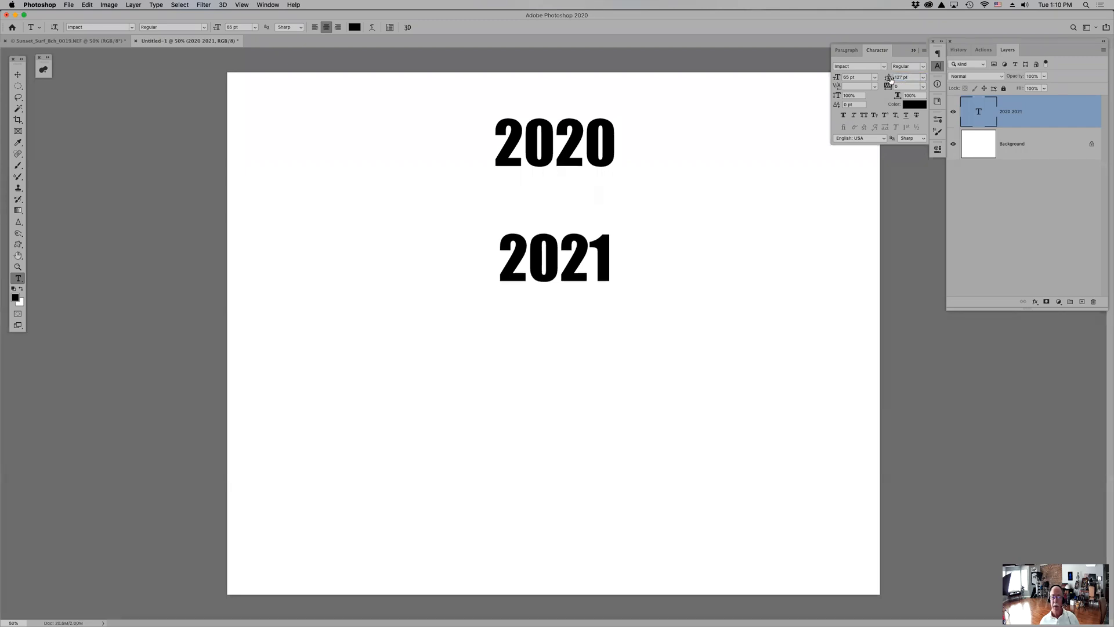
Set the text's leading back to Auto, delete the second line 2021 and commit the edit
{"action": "left_click", "coordinate": [923, 77]}
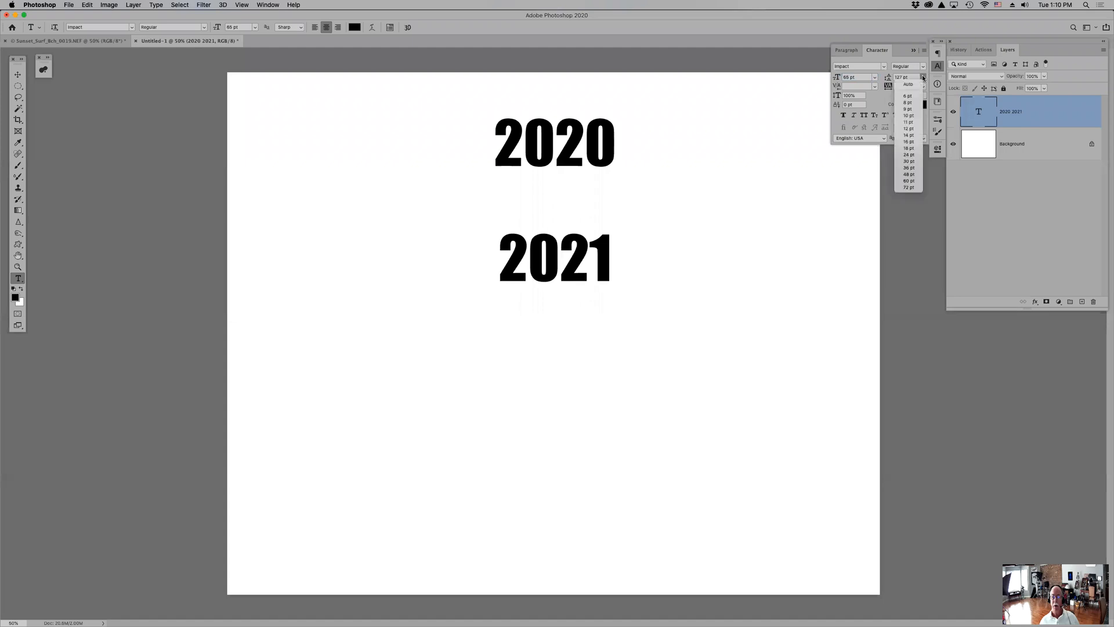
{"action": "left_click", "coordinate": [911, 84]}
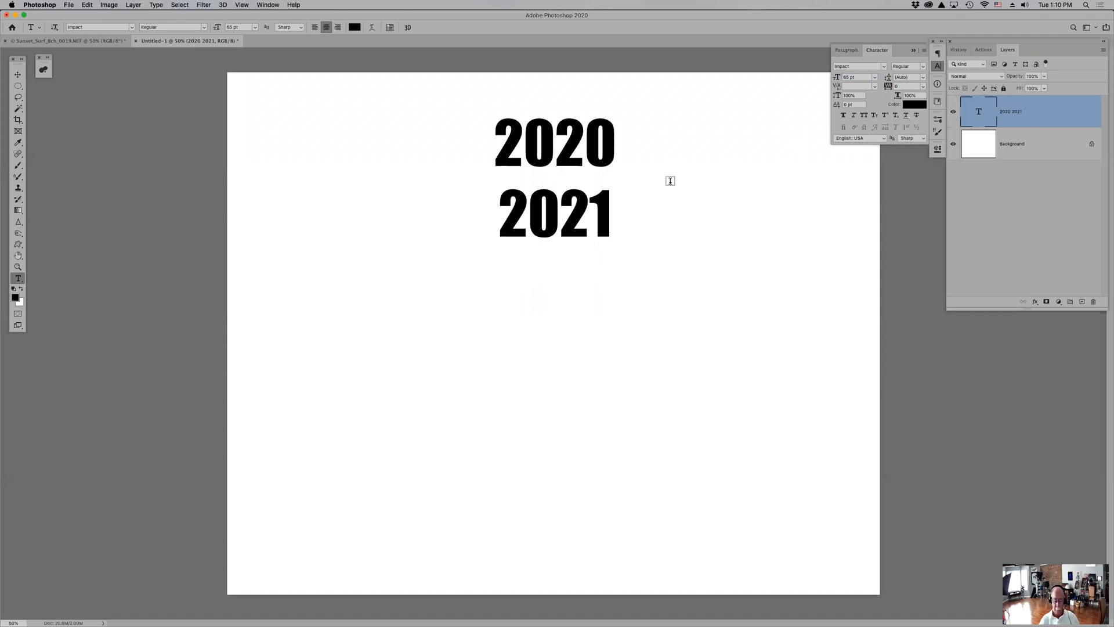
{"action": "left_click", "coordinate": [603, 211]}
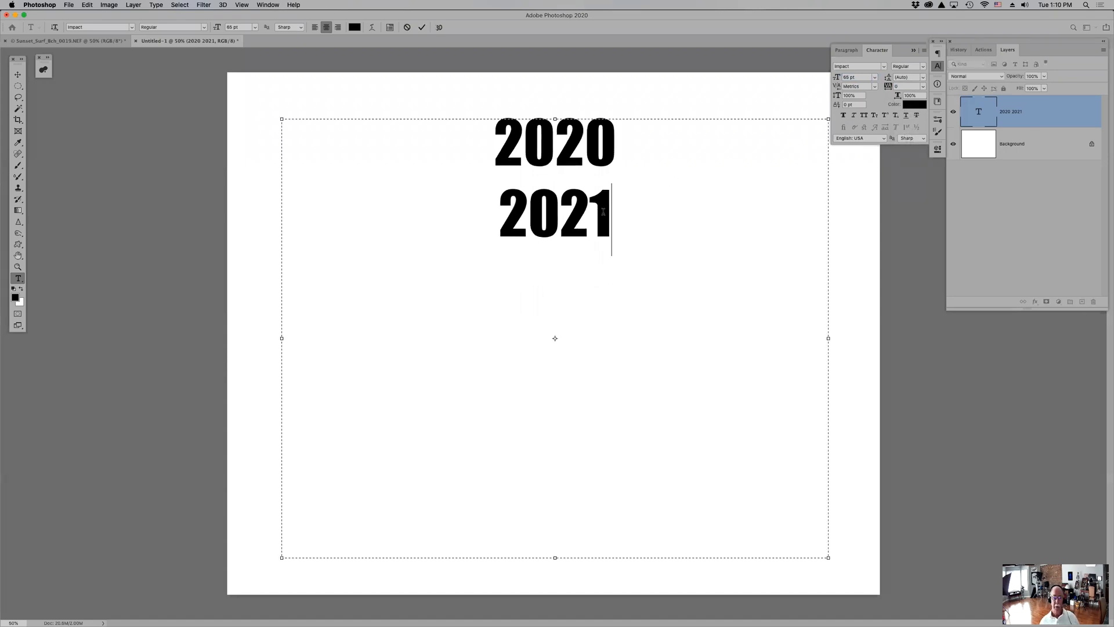
{"action": "key", "text": "BackSpace"}
{"action": "key", "text": "BackSpace"}
{"action": "key", "text": "BackSpace"}
{"action": "key", "text": "BackSpace"}
{"action": "key", "text": "BackSpace"}
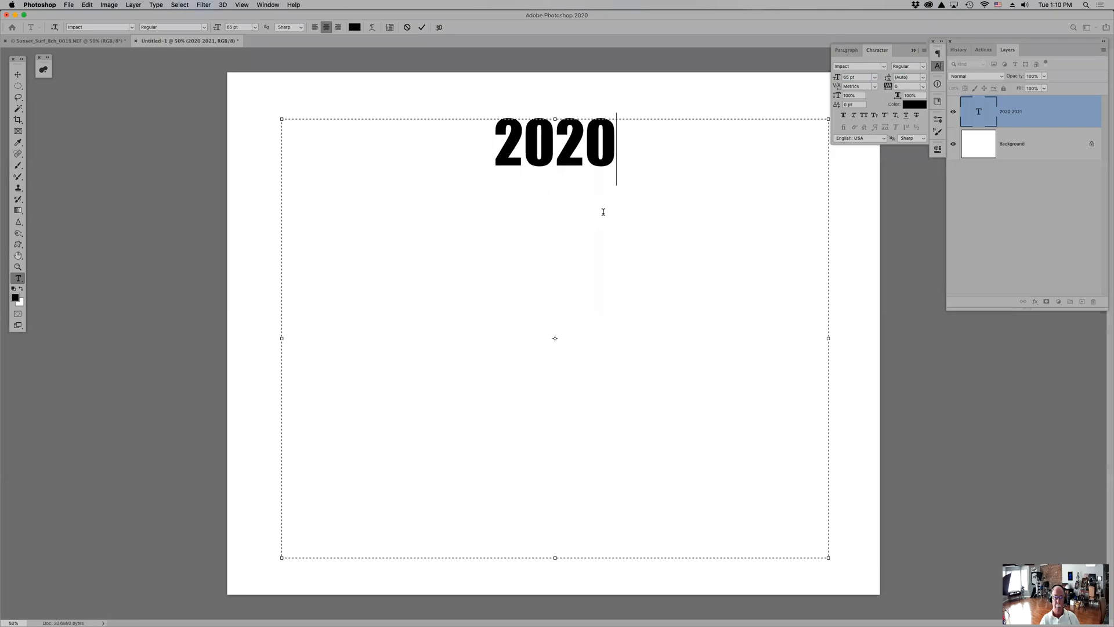
{"action": "key", "text": "Escape"}
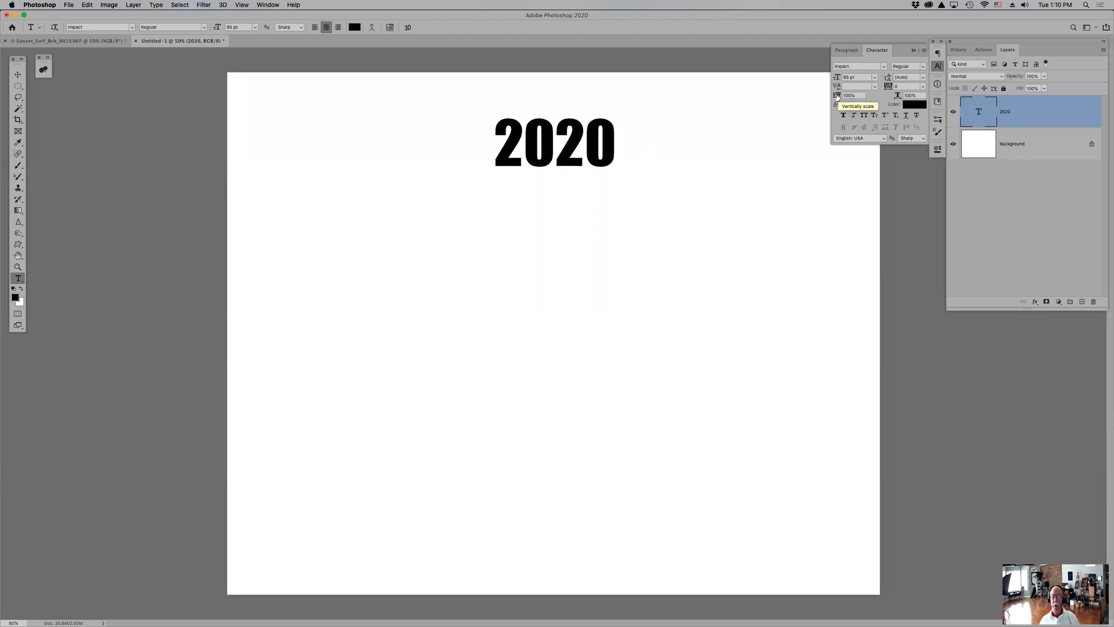
Stretch the 2020 text to a vertical scale of 219% and move it down until it sits fully on the canvas
{"action": "left_click_drag", "start_coordinate": [837, 97], "coordinate": [854, 96]}
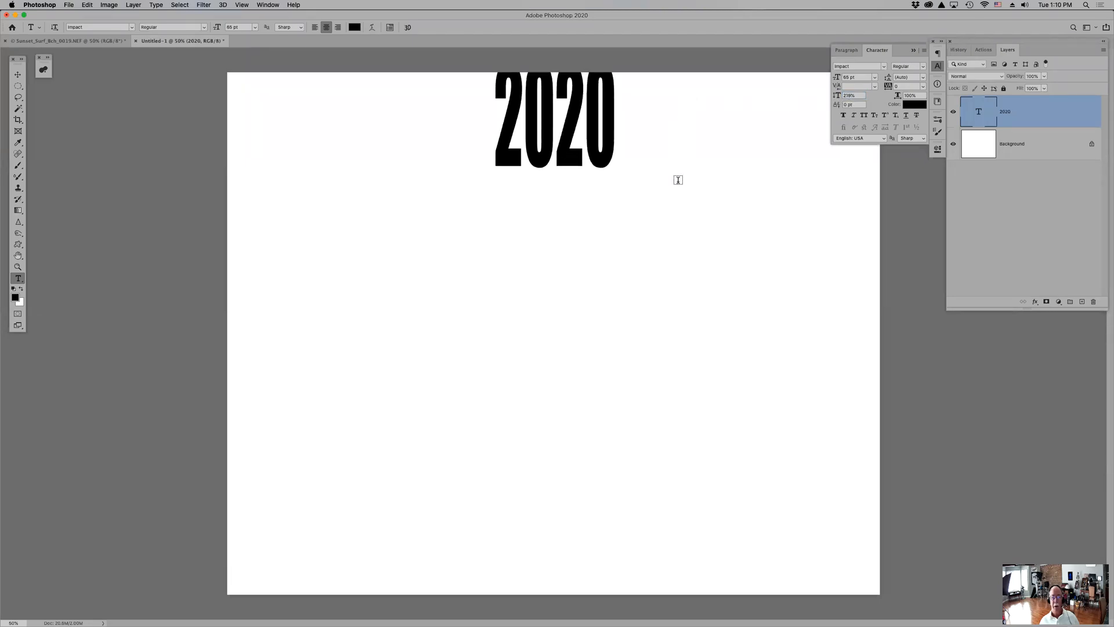
{"action": "left_click", "coordinate": [583, 139]}
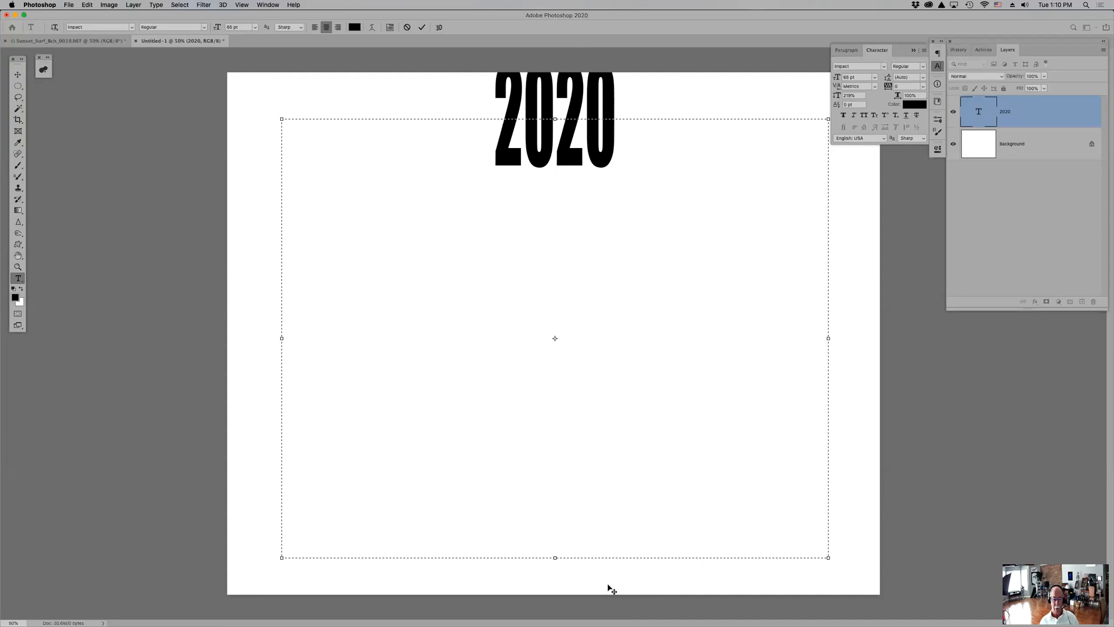
{"action": "left_click_drag", "start_coordinate": [609, 587], "coordinate": [607, 620]}
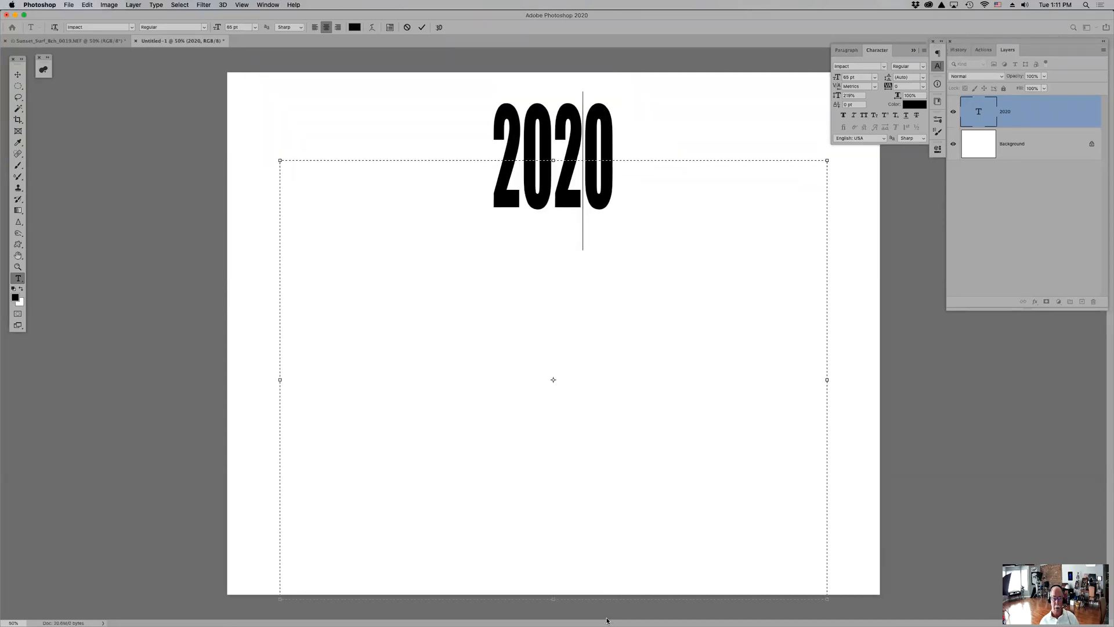
{"action": "left_click_drag", "start_coordinate": [699, 85], "coordinate": [696, 169]}
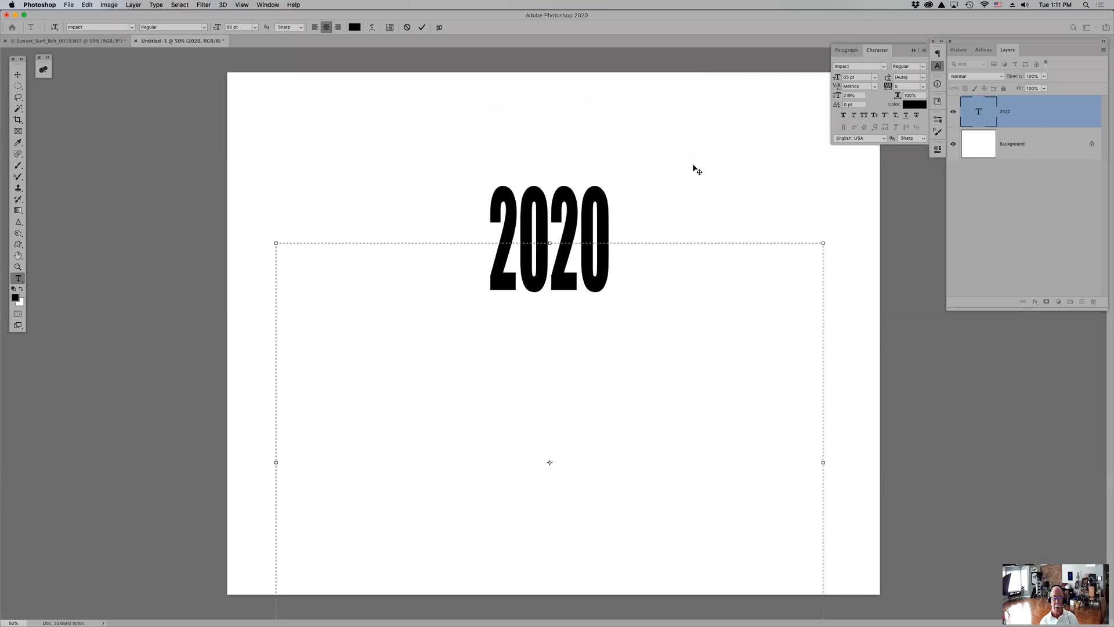
{"action": "left_click", "coordinate": [848, 95]}
{"action": "key", "text": "super+Return"}
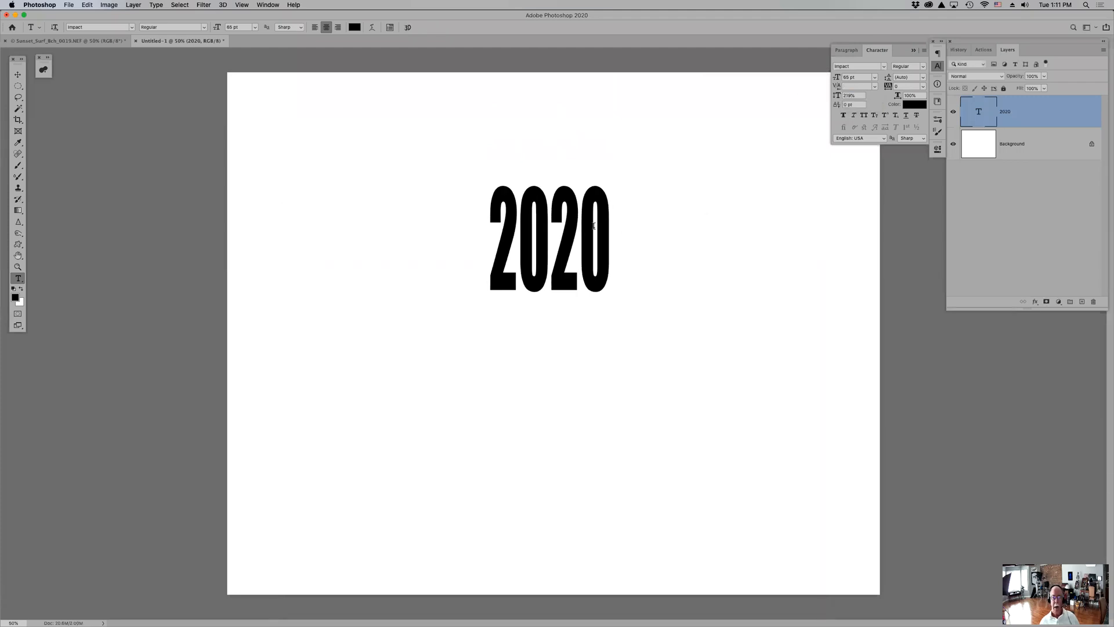
Select only the first 0 in 2020, set its vertical scale to 367% and commit the text
{"action": "key", "text": "super+t"}
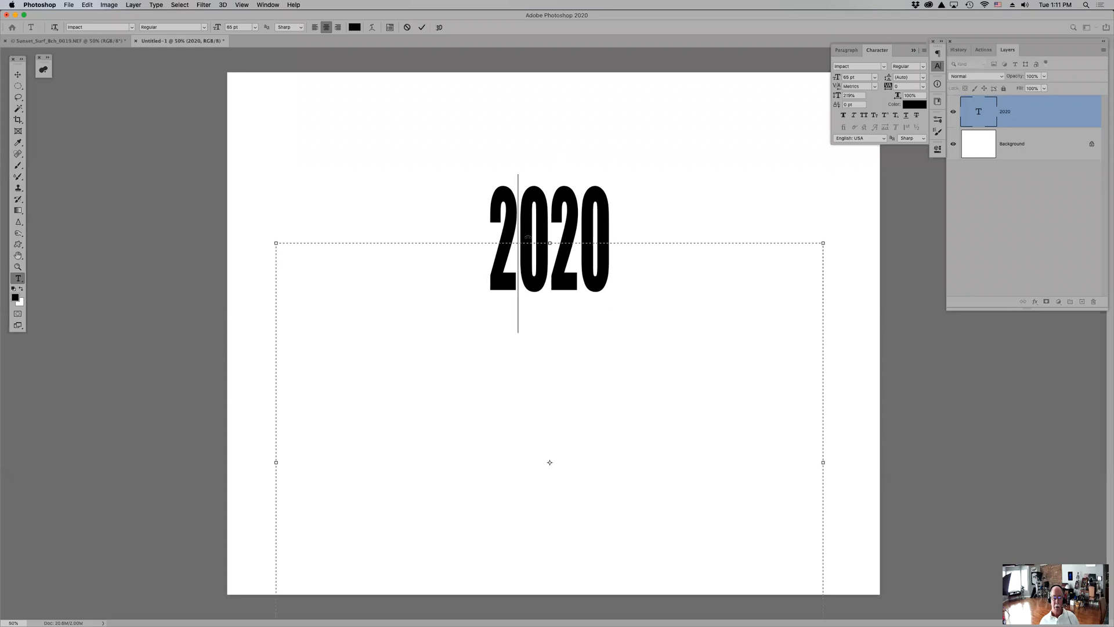
{"action": "left_click_drag", "start_coordinate": [528, 238], "coordinate": [529, 278]}
{"action": "left_click", "coordinate": [529, 279]}
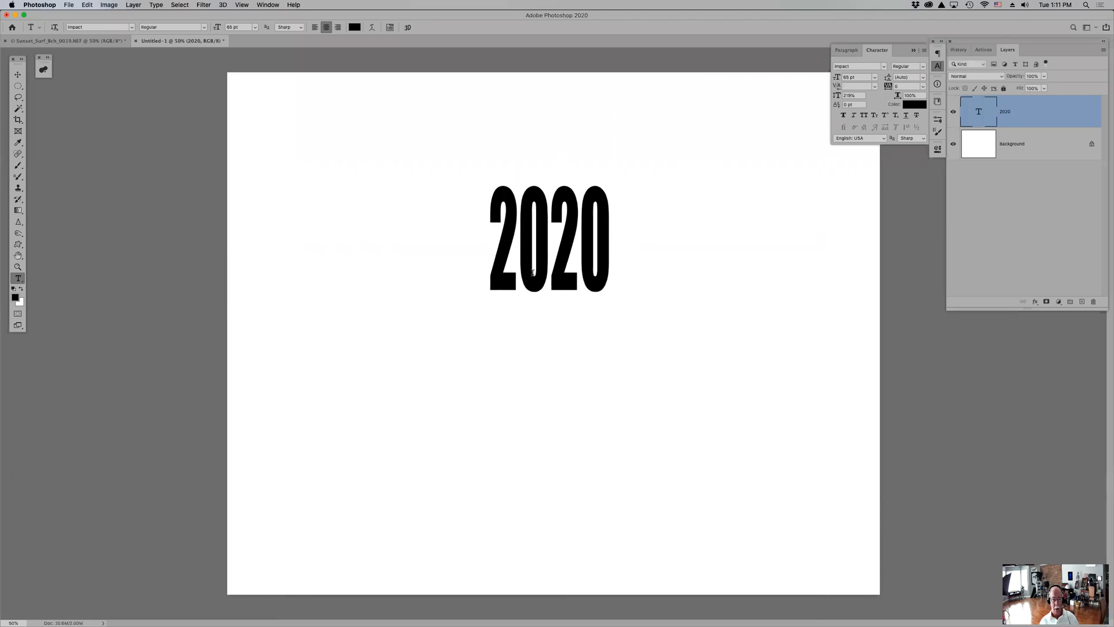
{"action": "left_click_drag", "start_coordinate": [533, 273], "coordinate": [538, 273]}
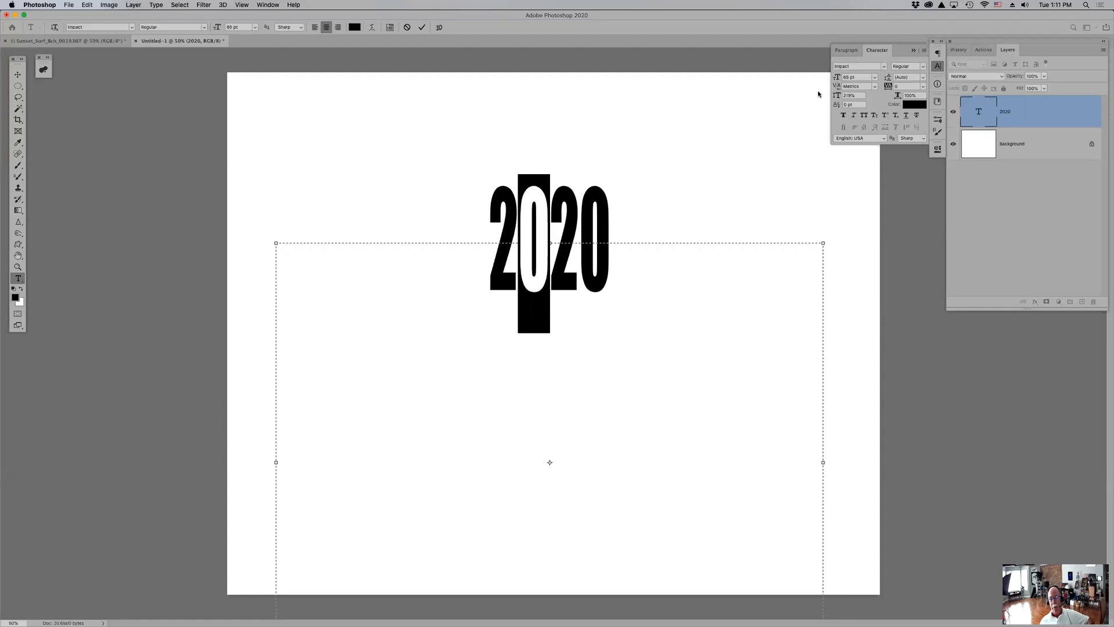
{"action": "left_click_drag", "start_coordinate": [836, 94], "coordinate": [900, 96]}
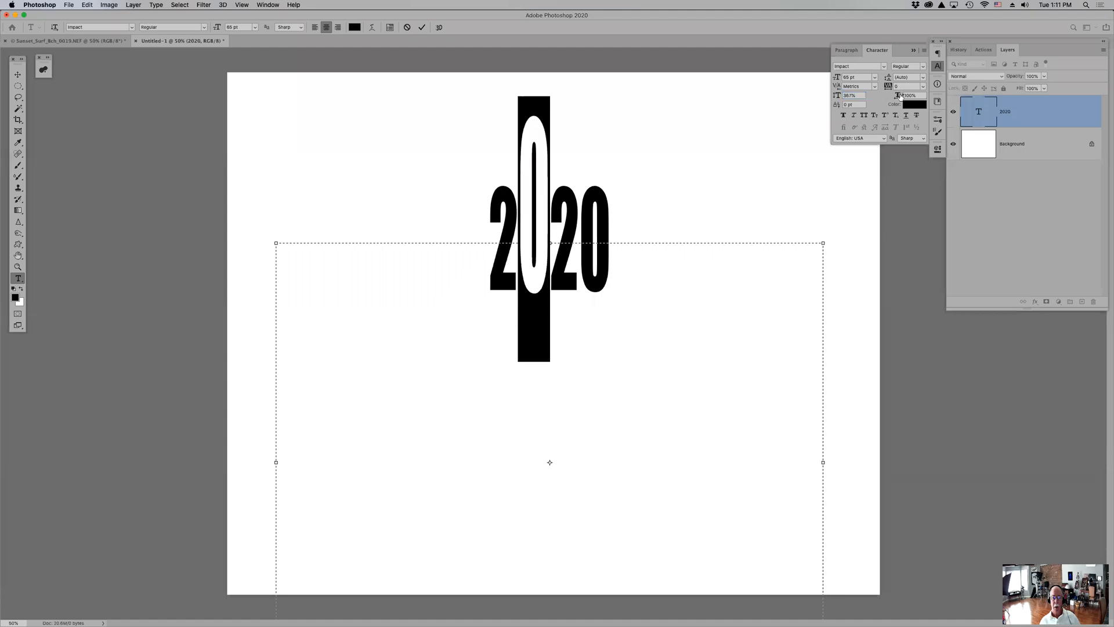
{"action": "key", "text": "super+Return"}
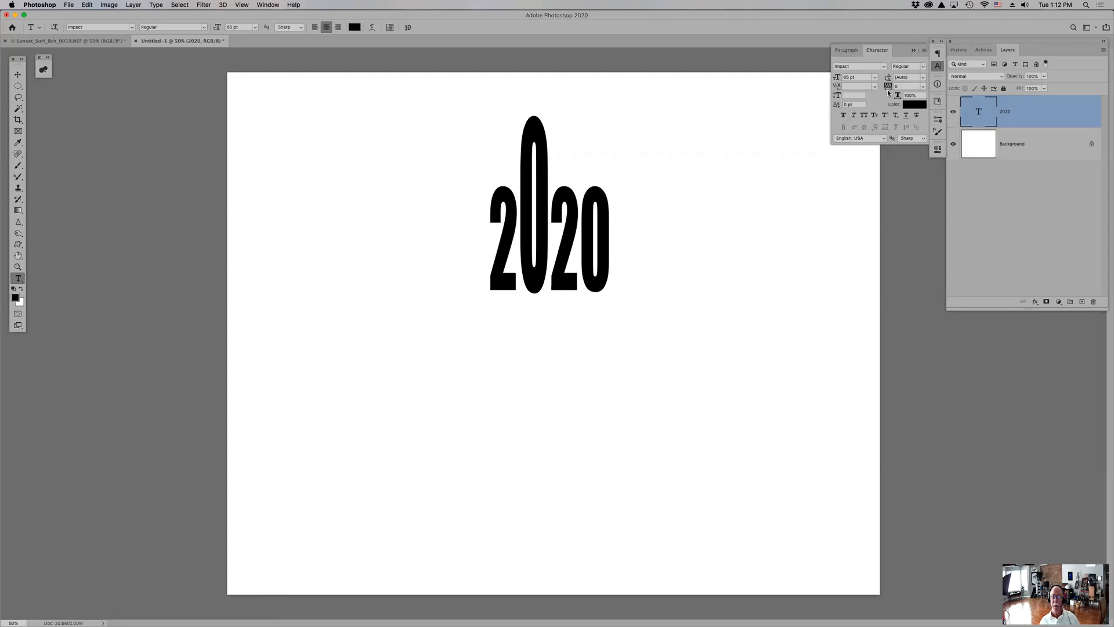
Try tracking values of 880, 1320 and 30 on the 2020 text
{"action": "left_click_drag", "start_coordinate": [887, 87], "coordinate": [896, 88]}
{"action": "type", "text": "880"}
{"action": "key", "text": "Return"}
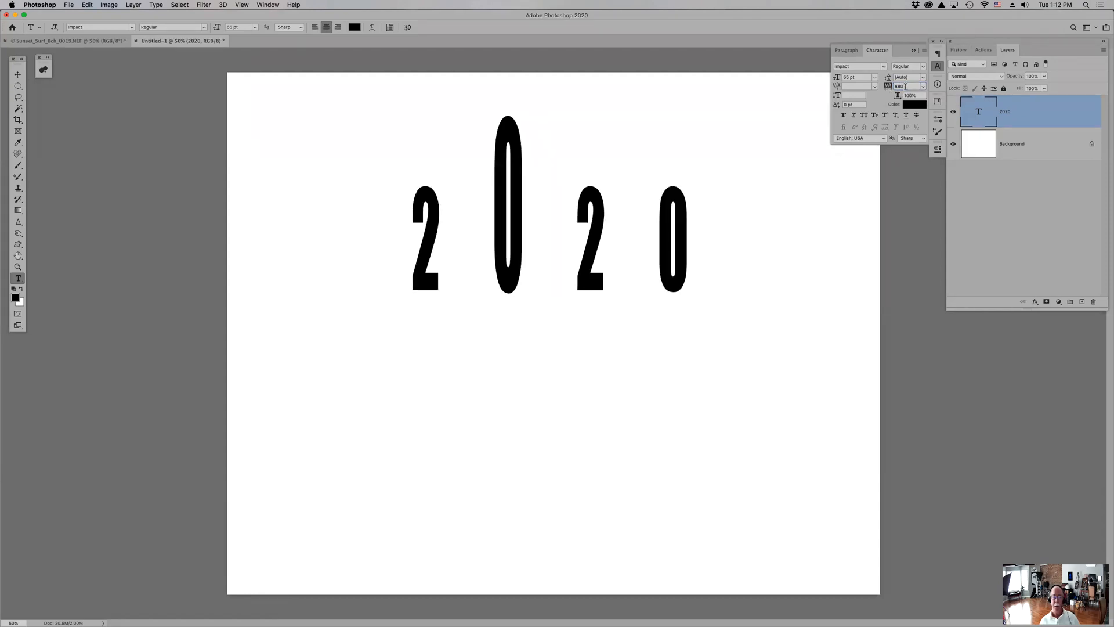
{"action": "left_click_drag", "start_coordinate": [885, 88], "coordinate": [894, 86]}
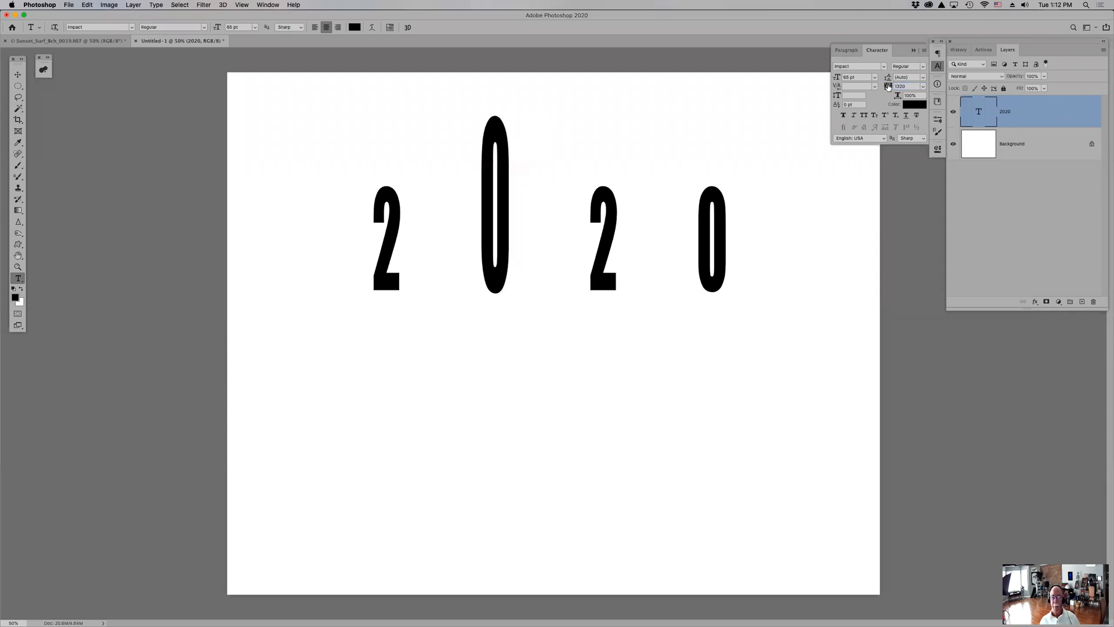
{"action": "left_click_drag", "start_coordinate": [888, 87], "coordinate": [878, 88]}
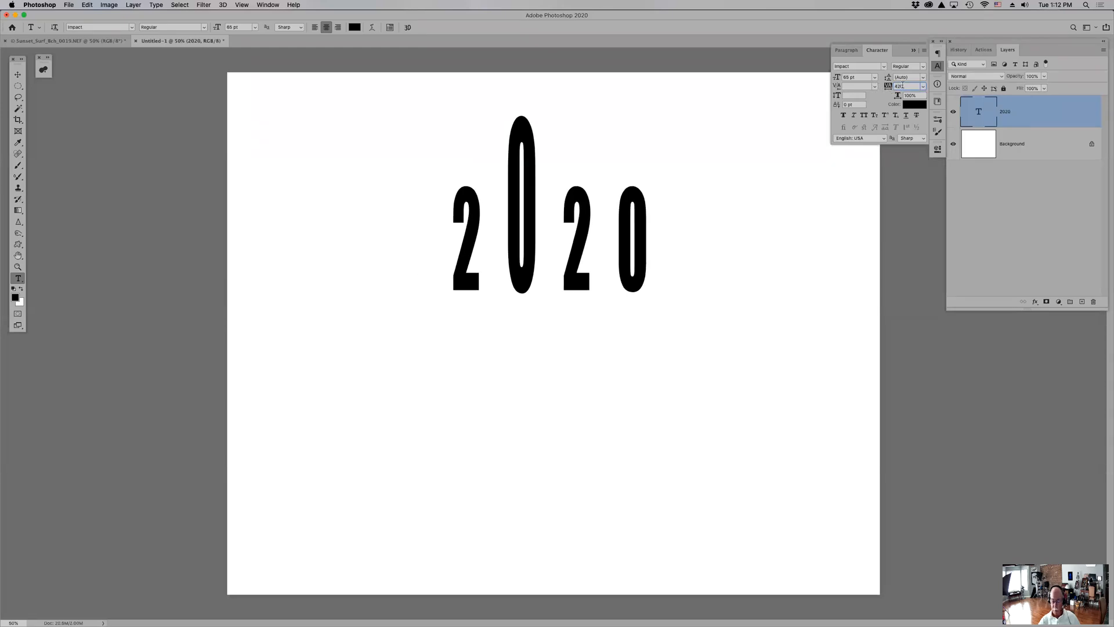
{"action": "type", "text": "50"}
{"action": "key", "text": "Return"}
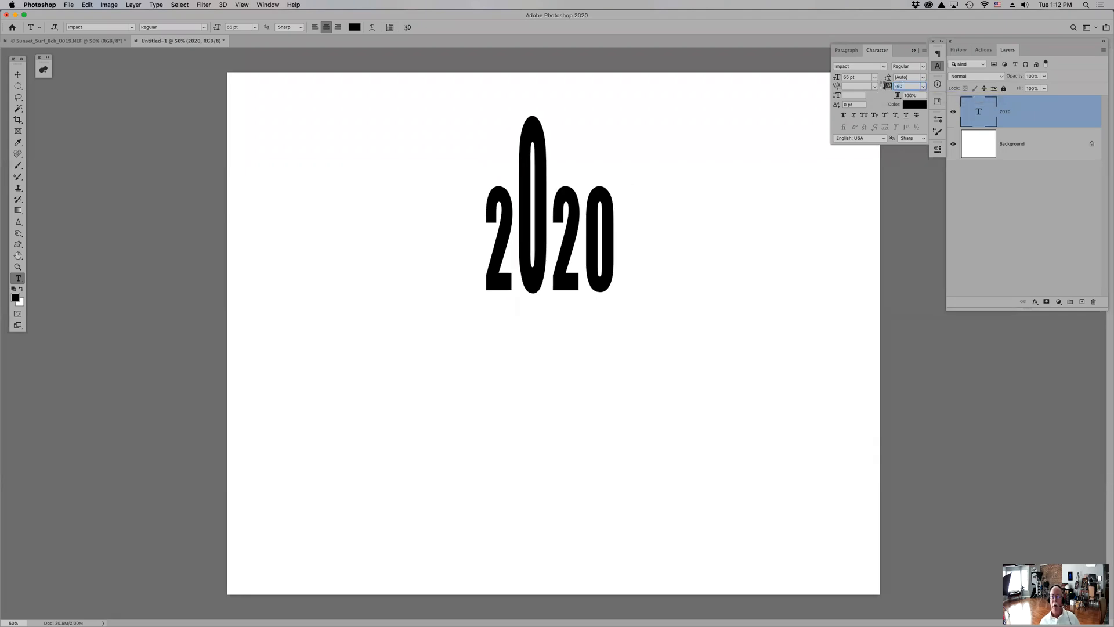
{"action": "left_click_drag", "start_coordinate": [887, 87], "coordinate": [882, 87]}
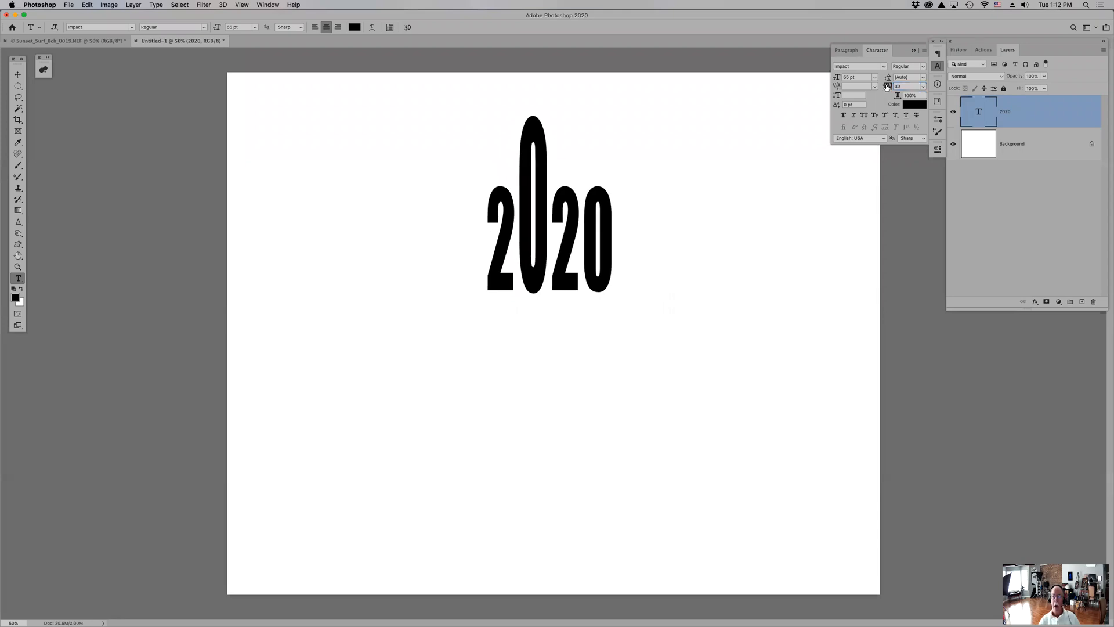
Tighten the tracking of the 2020 text step by step until the digits overlap, settling on -50
{"action": "left_click", "coordinate": [904, 86]}
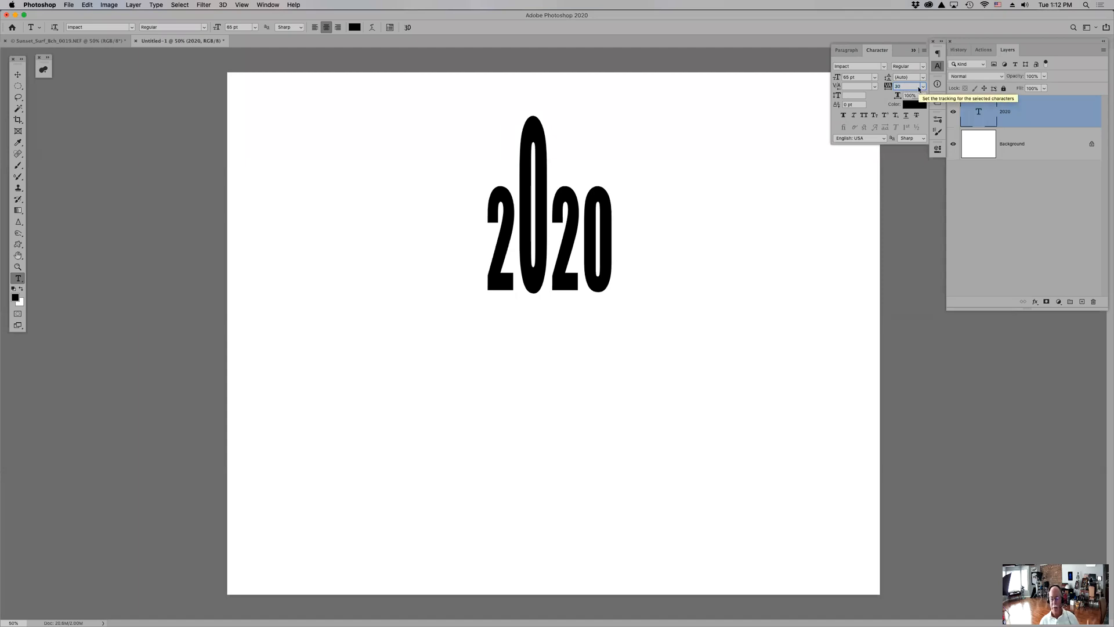
{"action": "key", "text": "shift+Down"}
{"action": "key", "text": "shift+Down"}
{"action": "key", "text": "shift+Down"}
{"action": "key", "text": "shift+Down"}
{"action": "key", "text": "shift+Down"}
{"action": "key", "text": "shift+Down"}
{"action": "key", "text": "shift+Down"}
{"action": "key", "text": "shift+Down"}
{"action": "key", "text": "shift+Down"}
{"action": "key", "text": "shift+Down"}
{"action": "key", "text": "shift+Down"}
{"action": "key", "text": "shift+Down"}
{"action": "key", "text": "shift+Down"}
{"action": "key", "text": "shift+Down"}
{"action": "key", "text": "shift+Down"}
{"action": "key", "text": "shift+Down"}
{"action": "key", "text": "shift+Down"}
{"action": "key", "text": "shift+Down"}
{"action": "key", "text": "shift+Down"}
{"action": "key", "text": "shift+Down"}
{"action": "key", "text": "Down"}
{"action": "key", "text": "Down"}
{"action": "key", "text": "Up"}
{"action": "key", "text": "Up"}
{"action": "key", "text": "Up"}
{"action": "key", "text": "Up"}
{"action": "key", "text": "Up"}
{"action": "key", "text": "Up"}
{"action": "key", "text": "Up"}
{"action": "key", "text": "Up"}
{"action": "key", "text": "Up"}
{"action": "key", "text": "Up"}
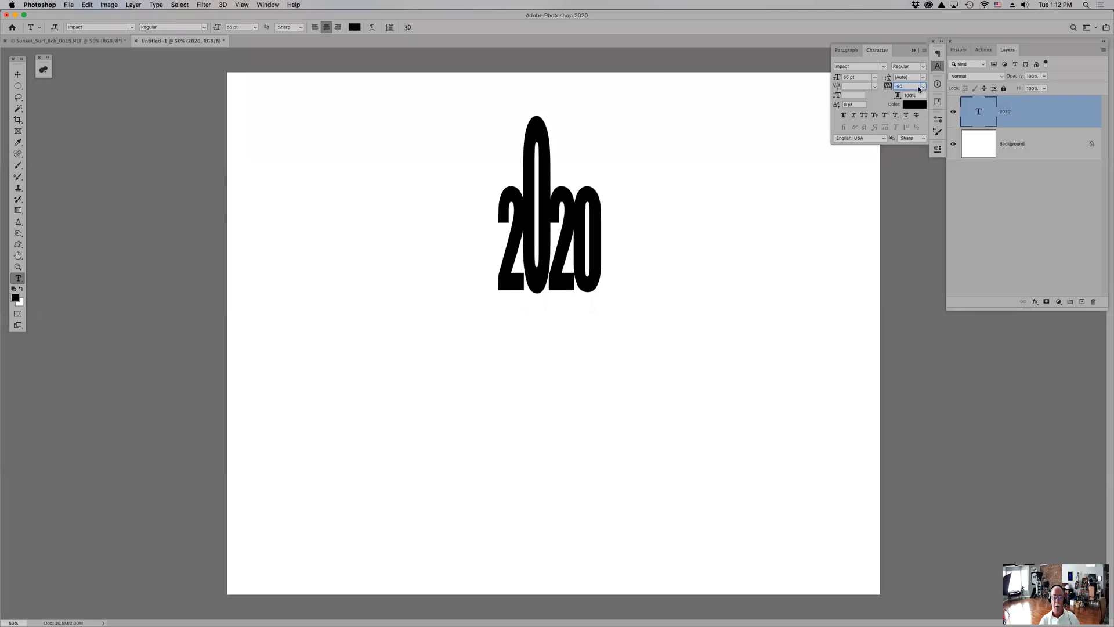
{"action": "key", "text": "Up"}
{"action": "key", "text": "Up"}
{"action": "key", "text": "Up"}
{"action": "key", "text": "Up"}
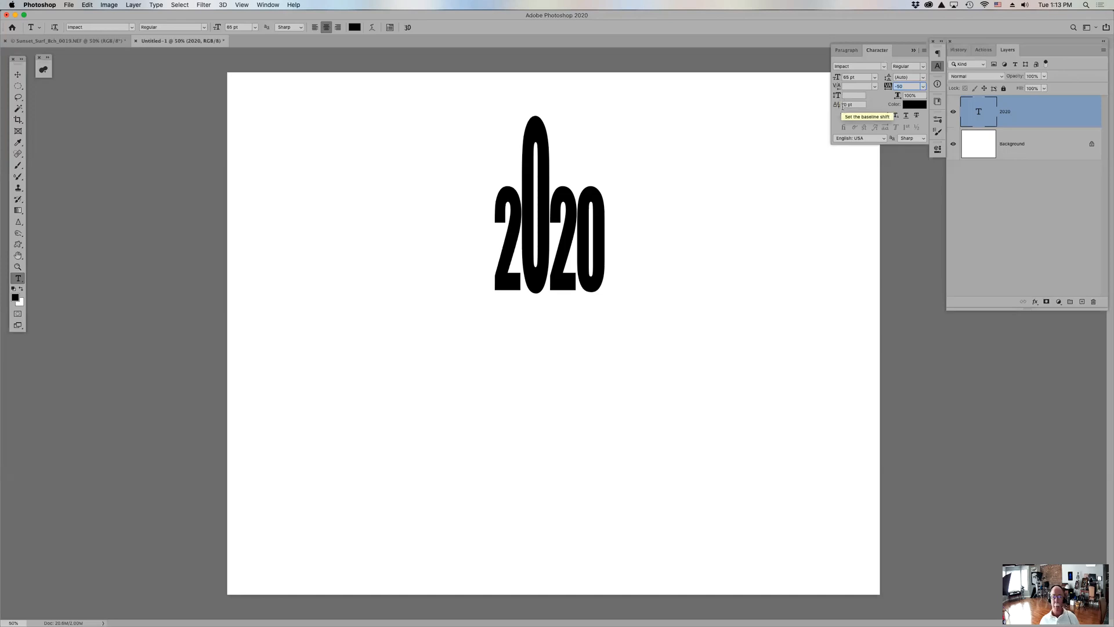
Lower the 2020 text with a baseline shift of about -73 pt
{"action": "left_click", "coordinate": [837, 109]}
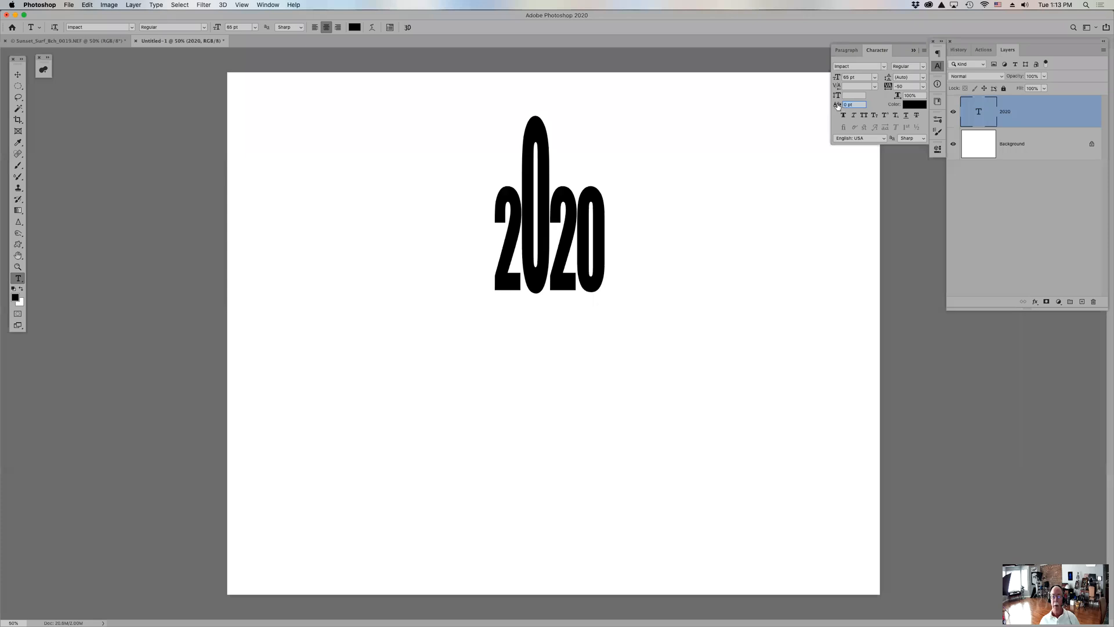
{"action": "left_click_drag", "start_coordinate": [837, 106], "coordinate": [795, 103]}
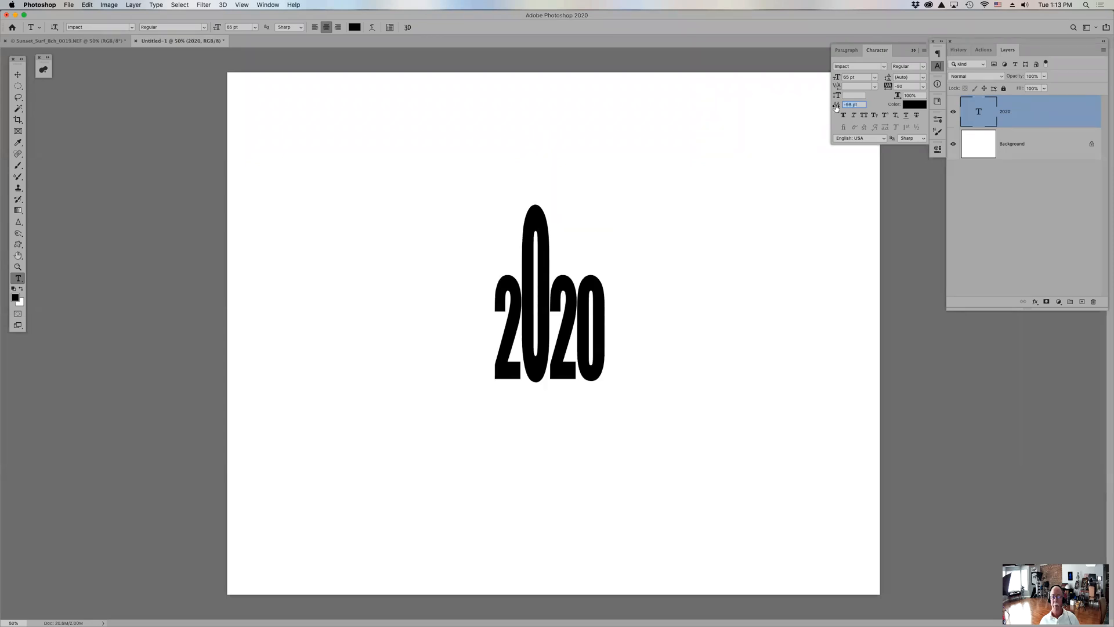
{"action": "left_click_drag", "start_coordinate": [836, 108], "coordinate": [841, 107]}
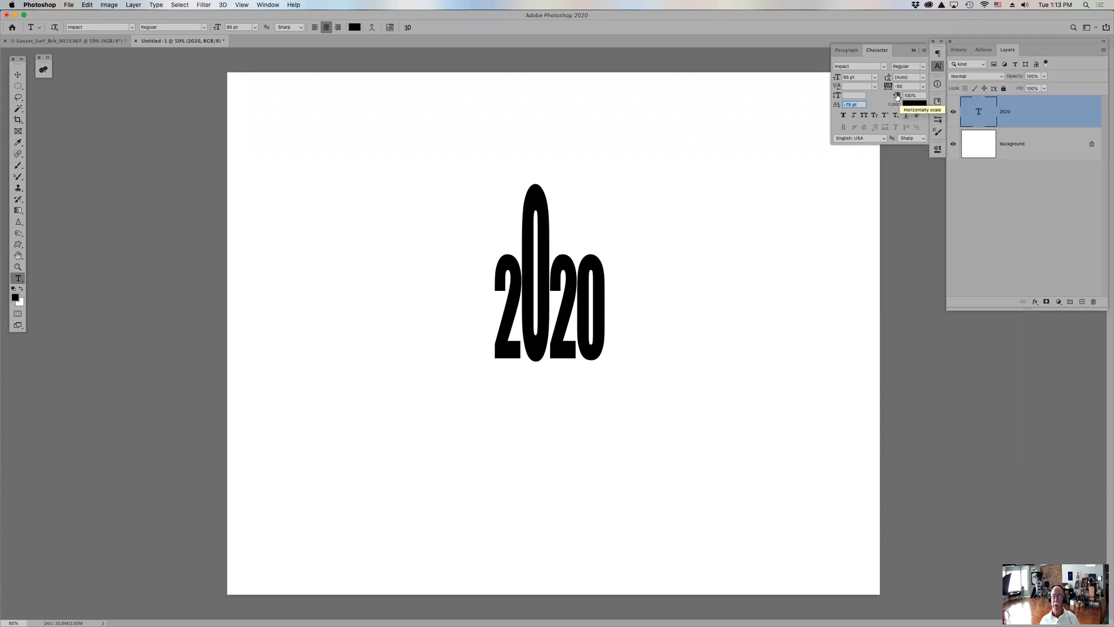
Try a horizontal scale of 138% on the 2020 text and settle on 77%
{"action": "left_click", "coordinate": [914, 96]}
{"action": "type", "text": "138"}
{"action": "key", "text": "Return"}
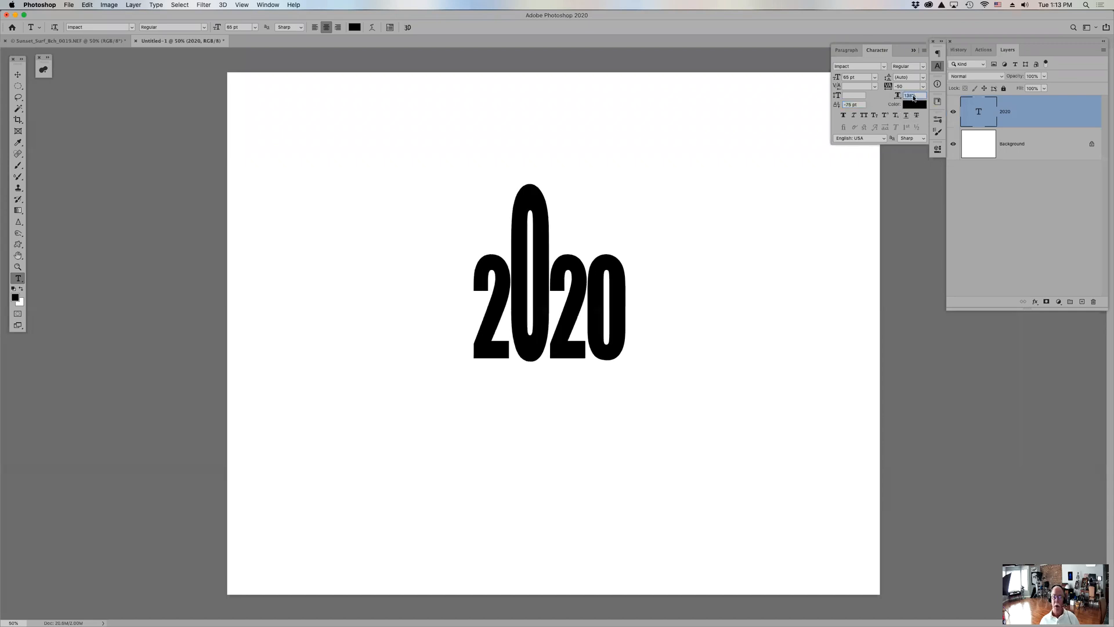
{"action": "type", "text": "93"}
{"action": "key", "text": "Return"}
{"action": "left_click_drag", "start_coordinate": [892, 97], "coordinate": [886, 101]}
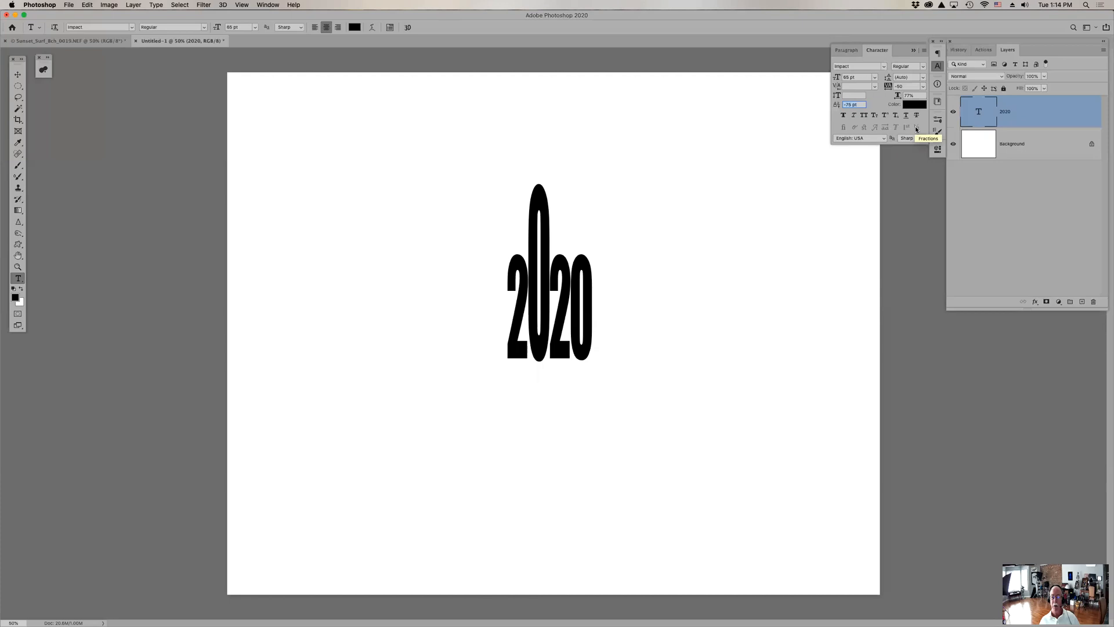
{"action": "left_click", "coordinate": [561, 287]}
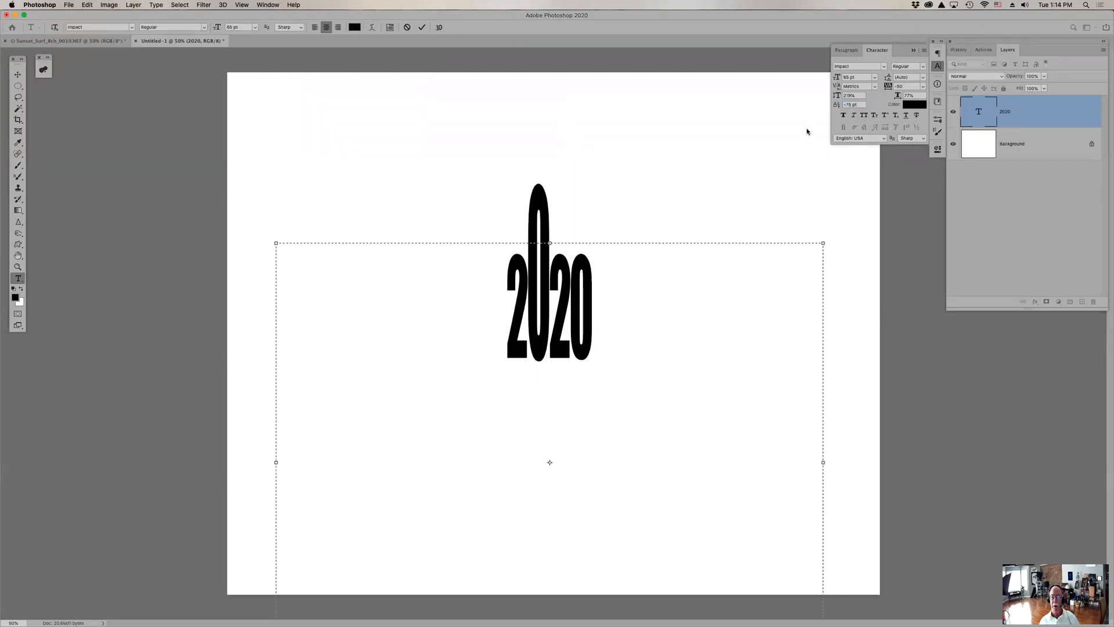
{"action": "double_click", "coordinate": [543, 290]}
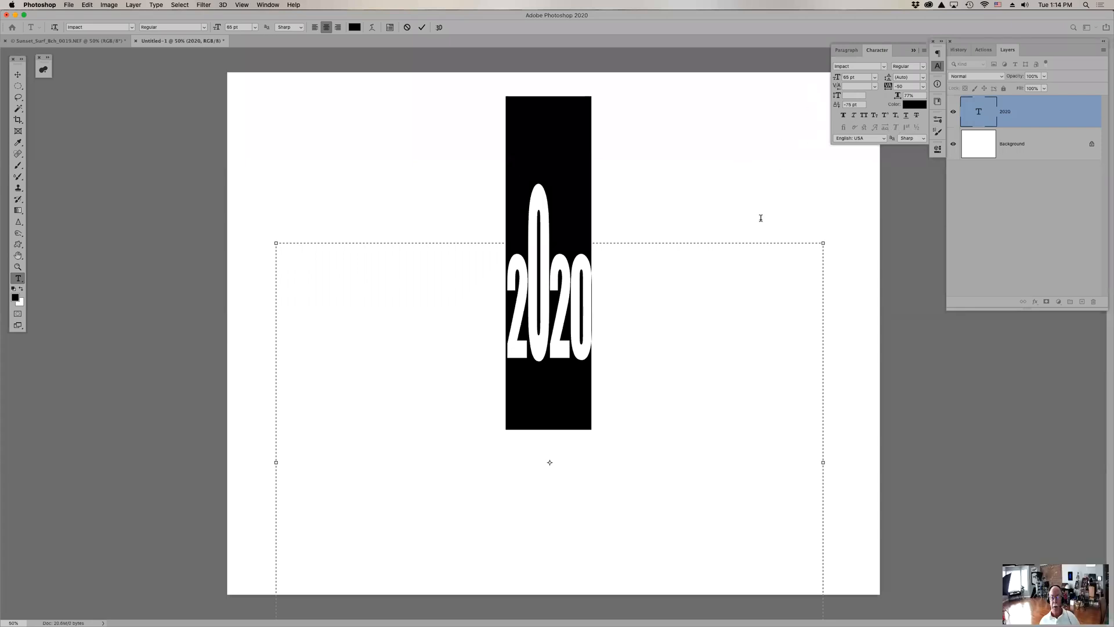
{"action": "key", "text": "Escape"}
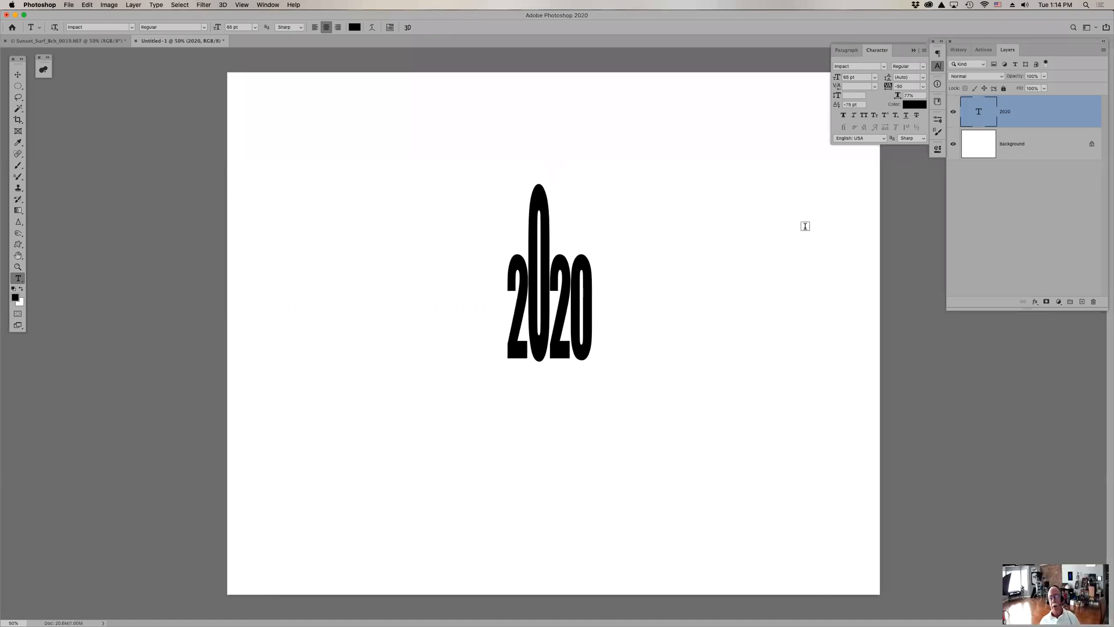
Check the anti-aliasing methods offered for the text, keeping Sharp, and display the paragraph settings
{"action": "left_click", "coordinate": [923, 138]}
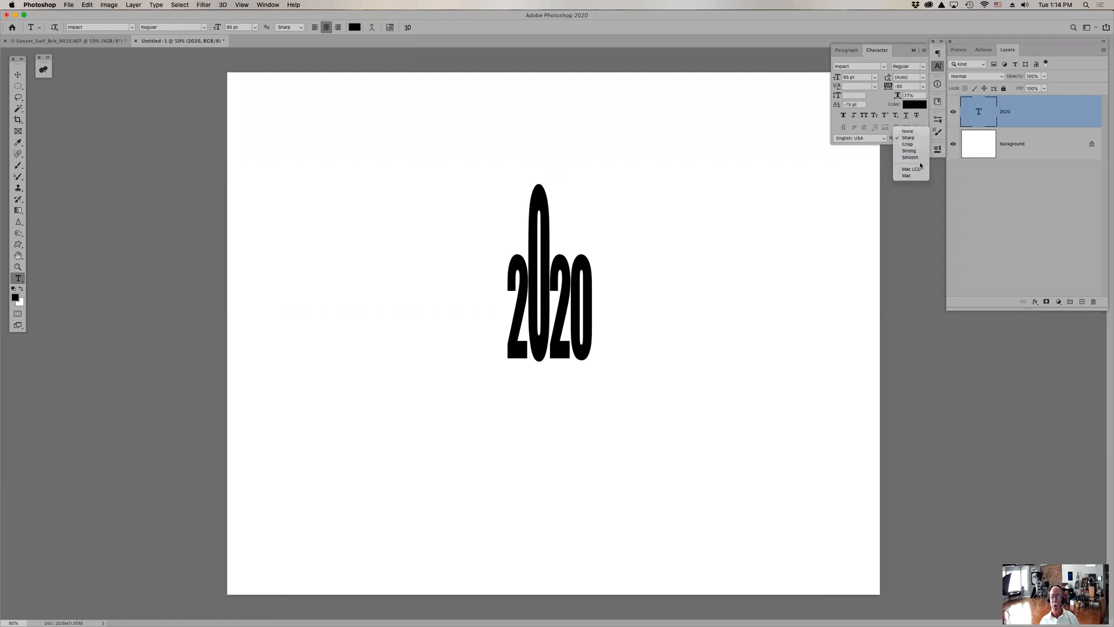
{"action": "left_click", "coordinate": [300, 27]}
{"action": "left_click", "coordinate": [300, 28]}
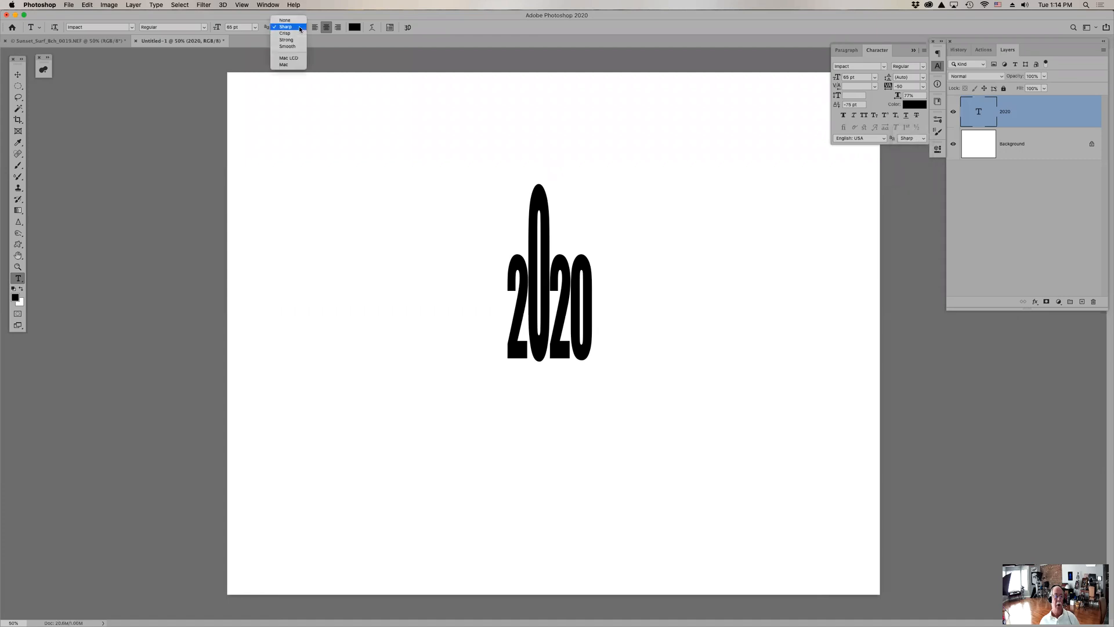
{"action": "left_click", "coordinate": [355, 11]}
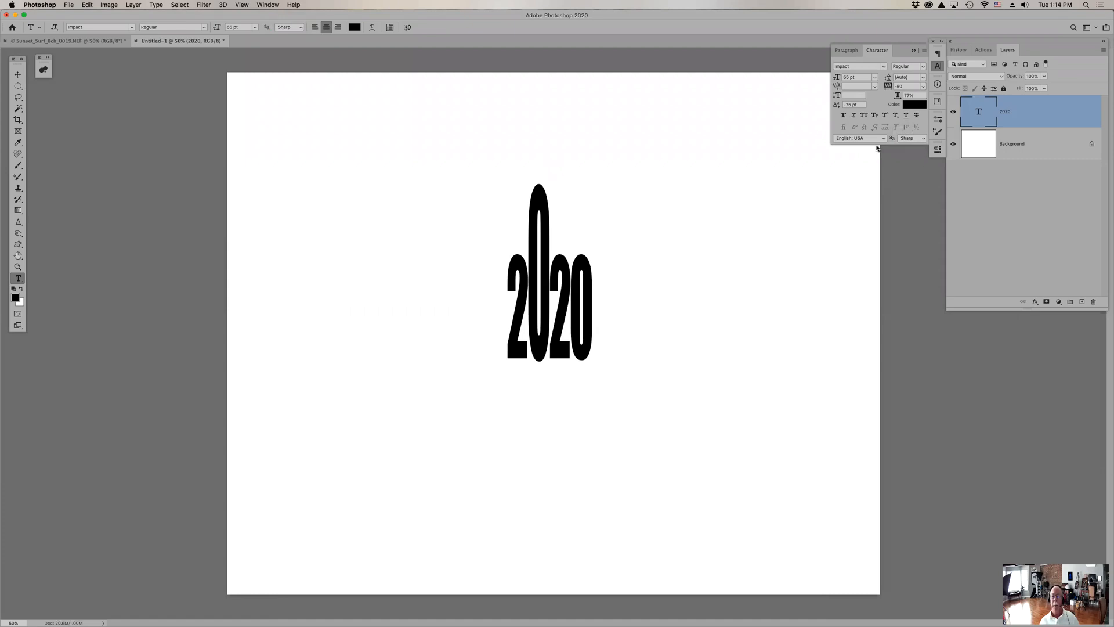
{"action": "left_click", "coordinate": [845, 50]}
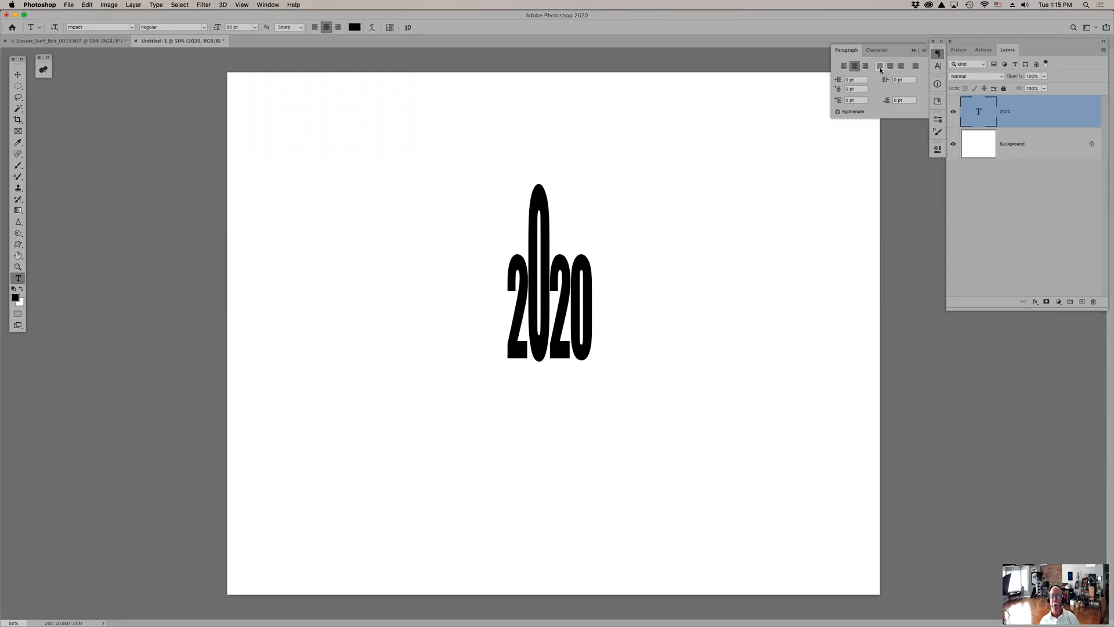
Try left, right and justified alignments on the 2020 text, returning it to centred
{"action": "left_click", "coordinate": [844, 67]}
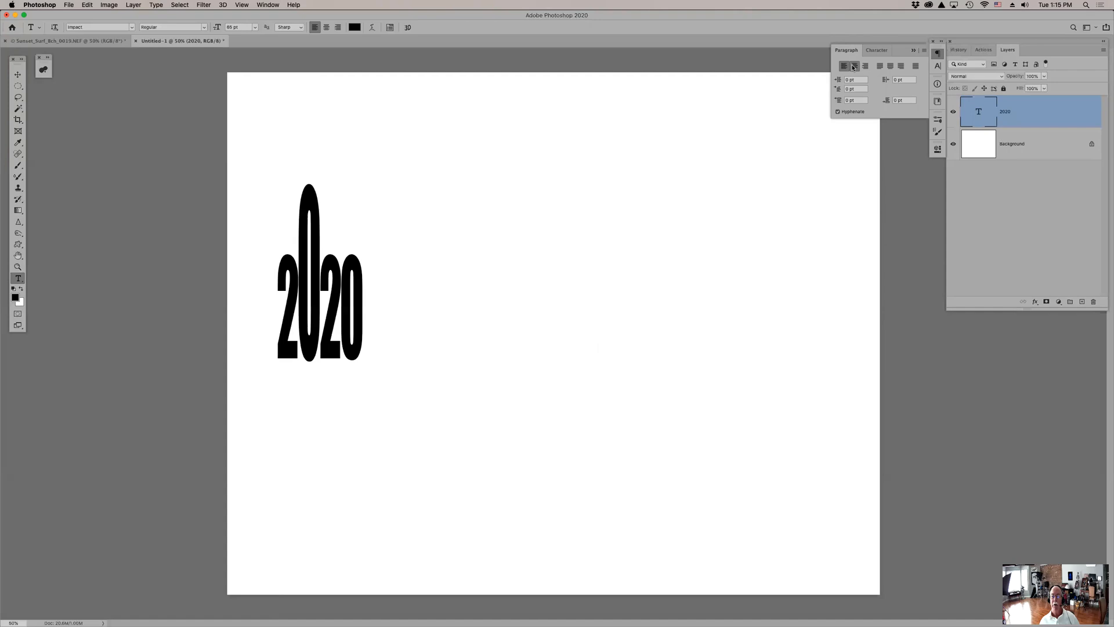
{"action": "left_click", "coordinate": [854, 66]}
{"action": "left_click", "coordinate": [865, 66]}
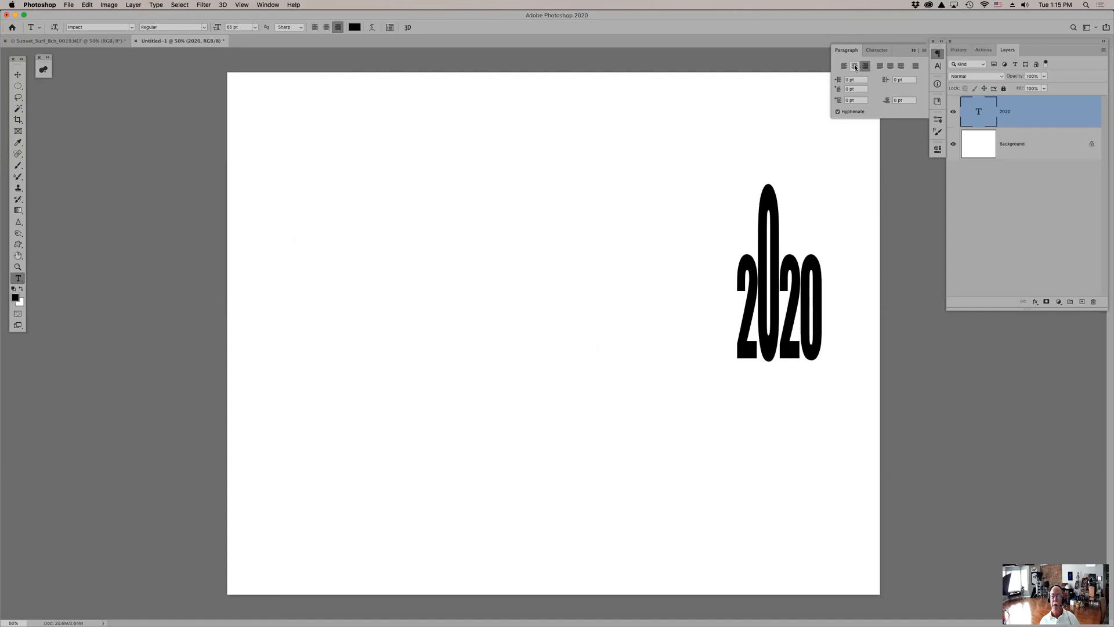
{"action": "left_click", "coordinate": [854, 66]}
{"action": "left_click", "coordinate": [878, 66]}
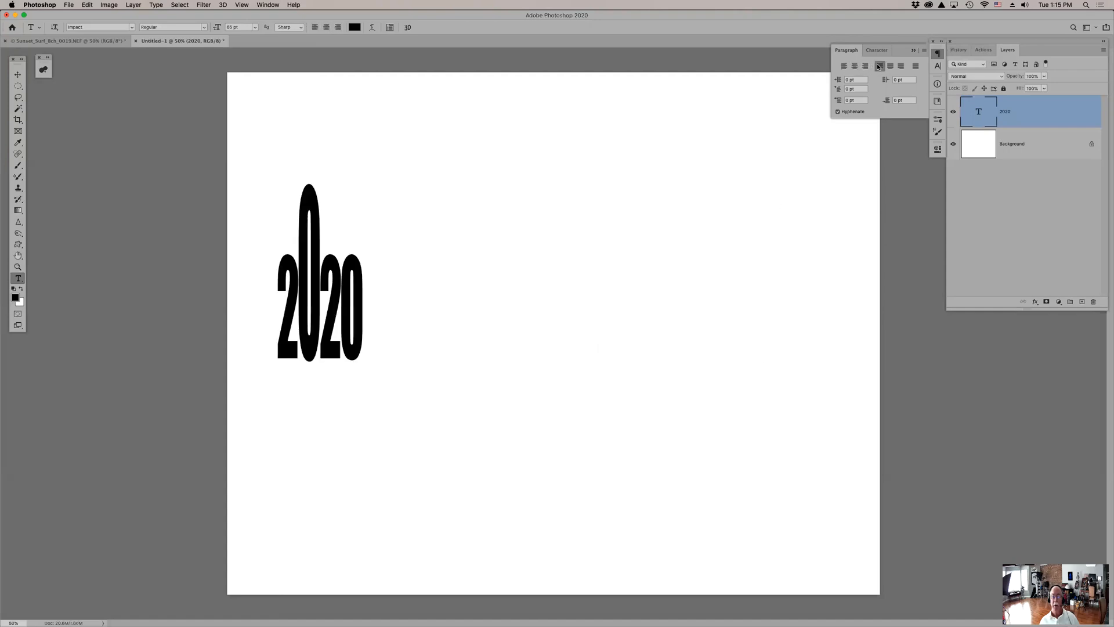
{"action": "left_click", "coordinate": [891, 66]}
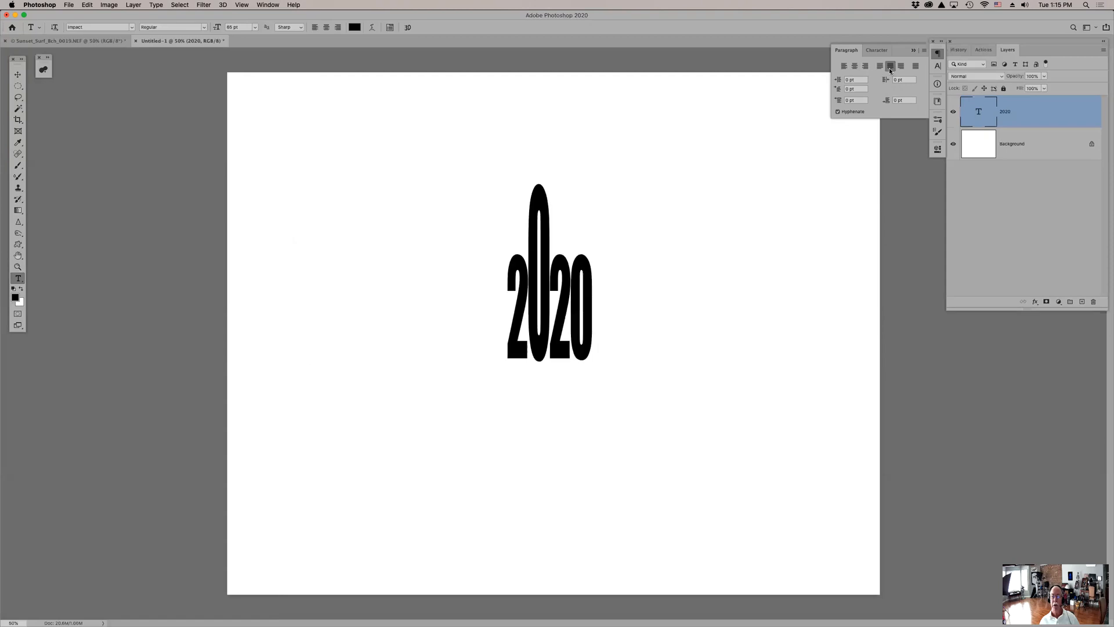
{"action": "left_click", "coordinate": [853, 67]}
Compare the character settings with the paragraph settings for the 2020 text
{"action": "left_click", "coordinate": [877, 51]}
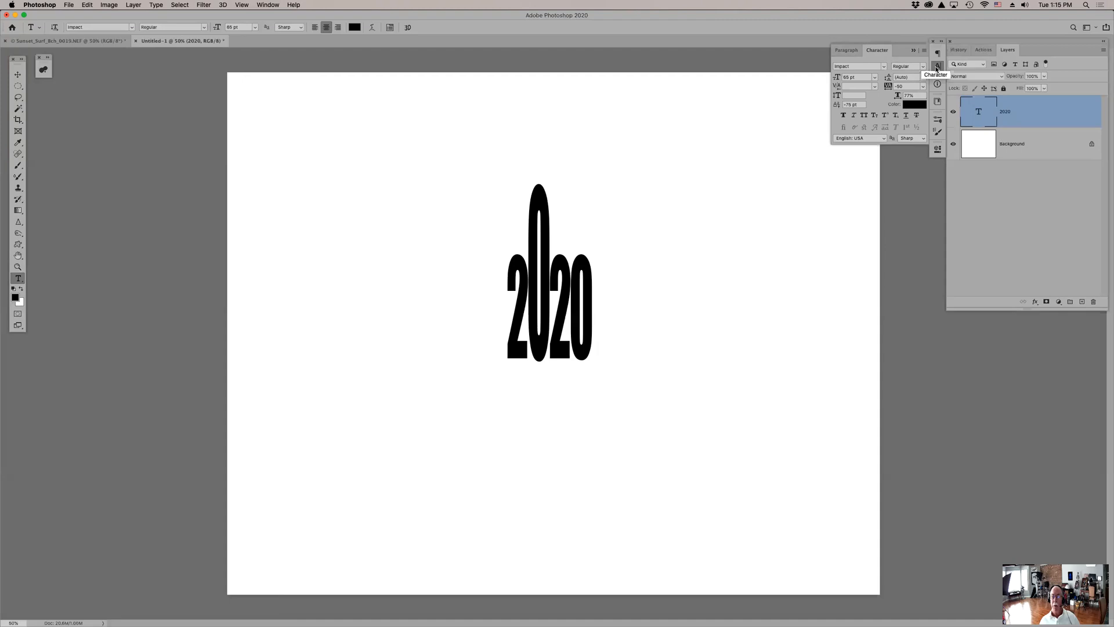
{"action": "left_click", "coordinate": [845, 53]}
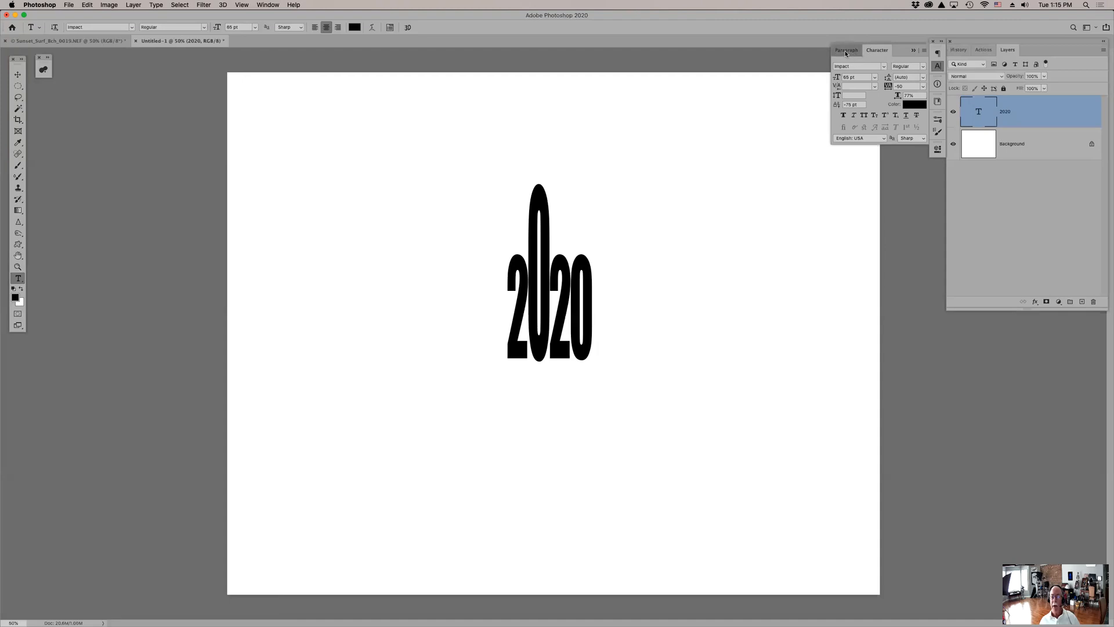
{"action": "left_click", "coordinate": [872, 51]}
{"action": "left_click", "coordinate": [853, 50]}
{"action": "left_click", "coordinate": [872, 52]}
{"action": "left_click", "coordinate": [854, 51]}
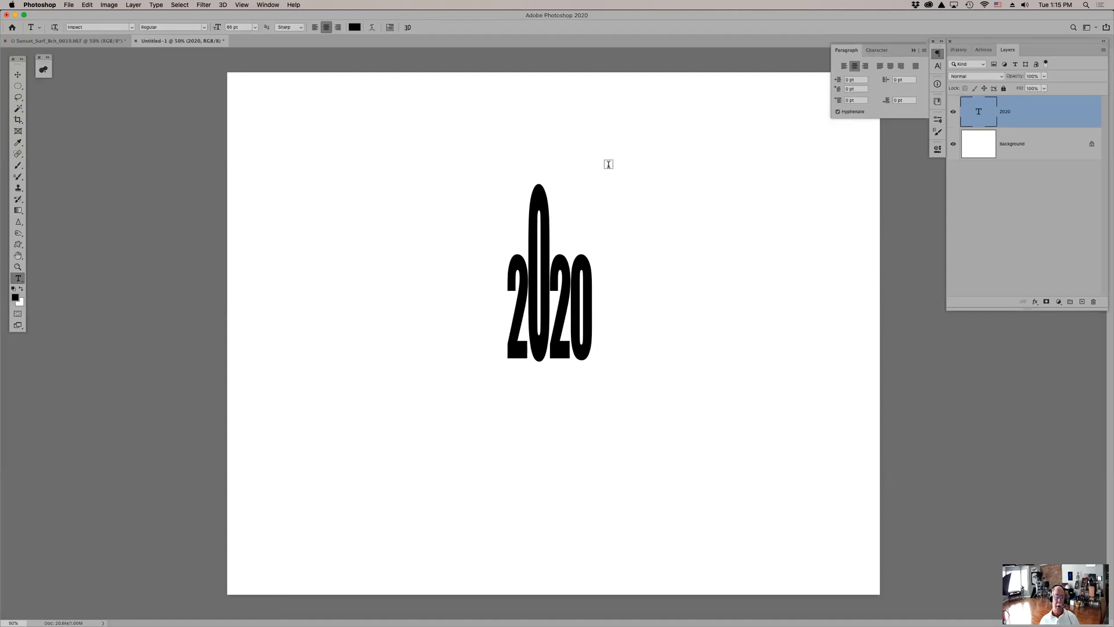
Switch to the Sunset_Surf_Bch_0019.NEF photo and set the Type tool's font to Arial Black
{"action": "left_click", "coordinate": [97, 46]}
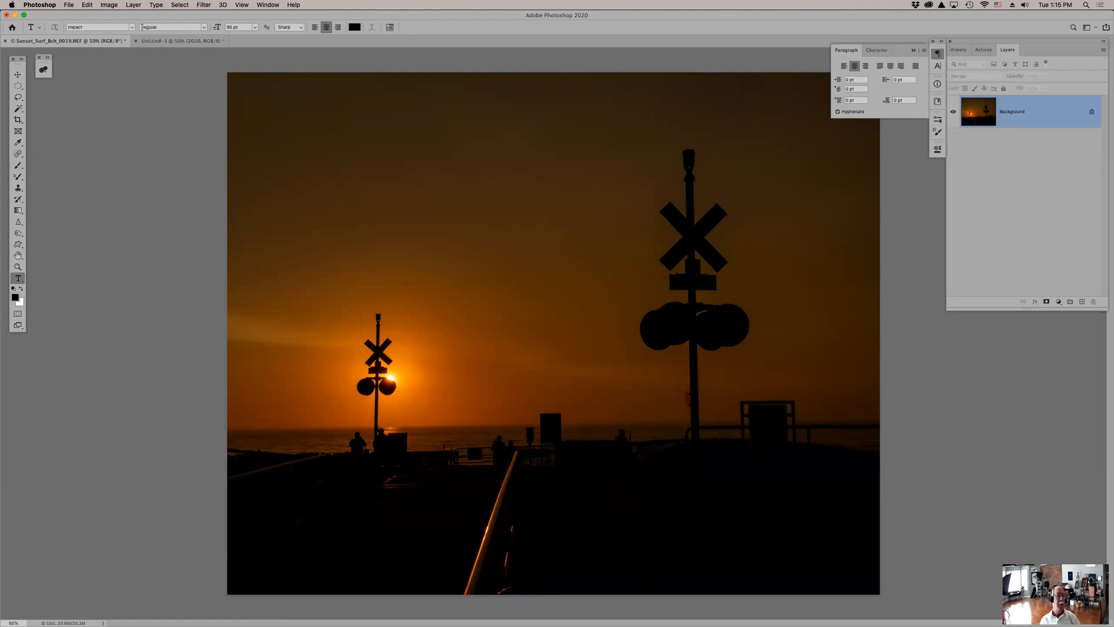
{"action": "left_click", "coordinate": [131, 28]}
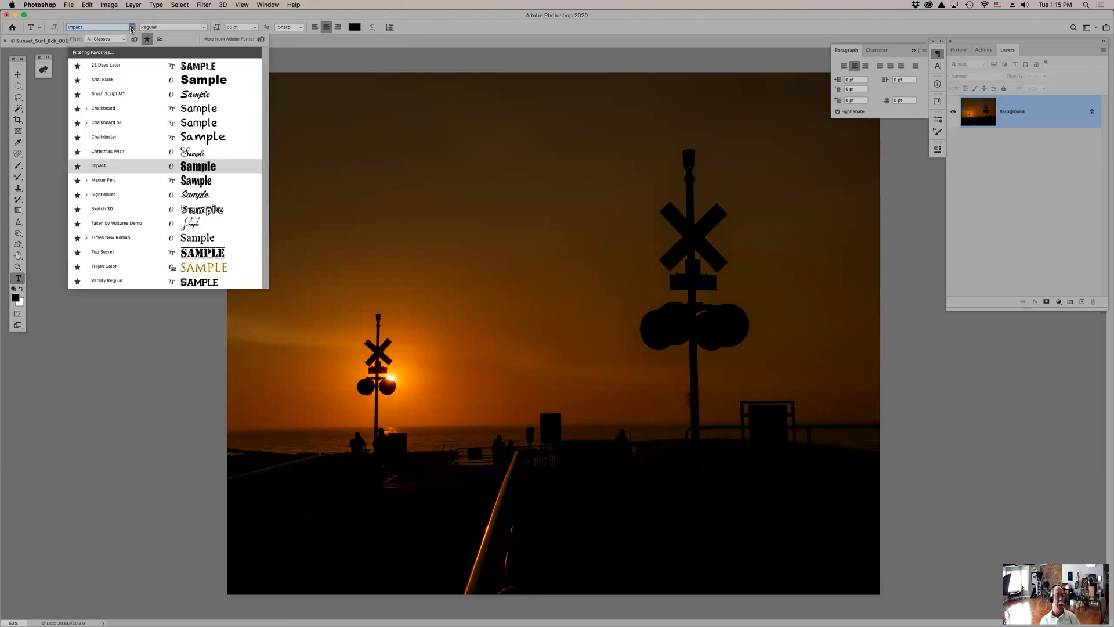
{"action": "left_click", "coordinate": [122, 81]}
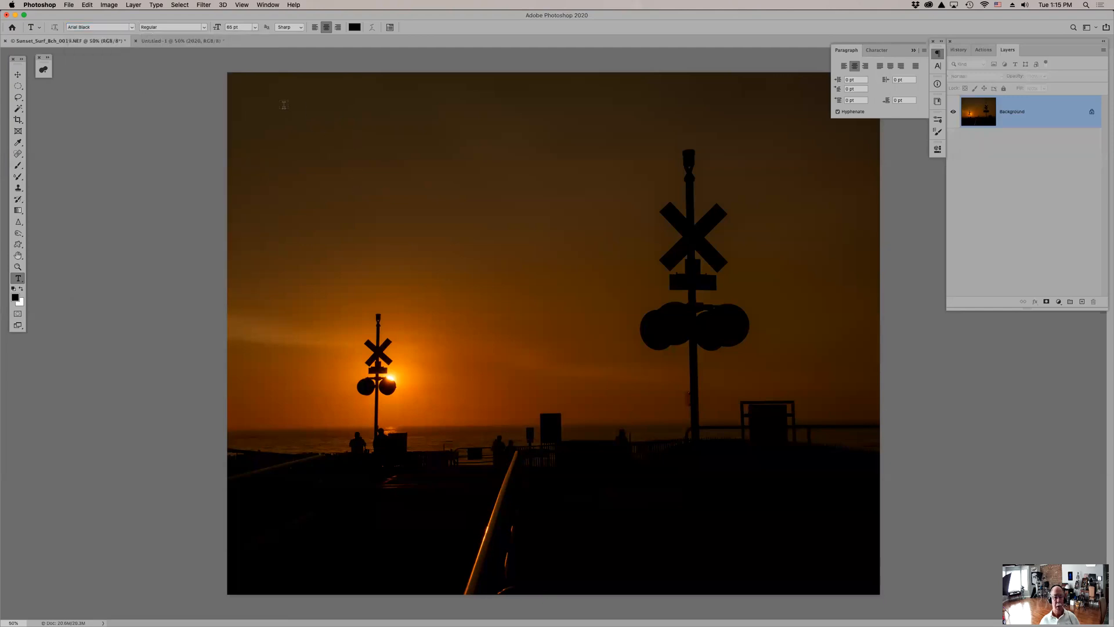
{"action": "left_click_drag", "start_coordinate": [265, 101], "coordinate": [844, 556]}
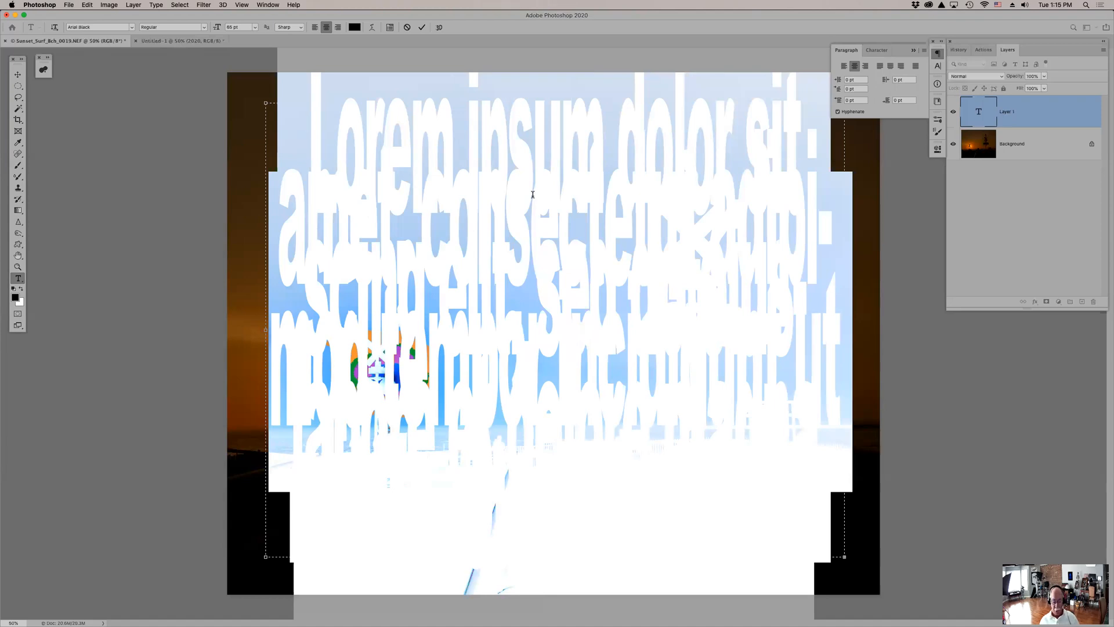
{"action": "key", "text": "BackSpace"}
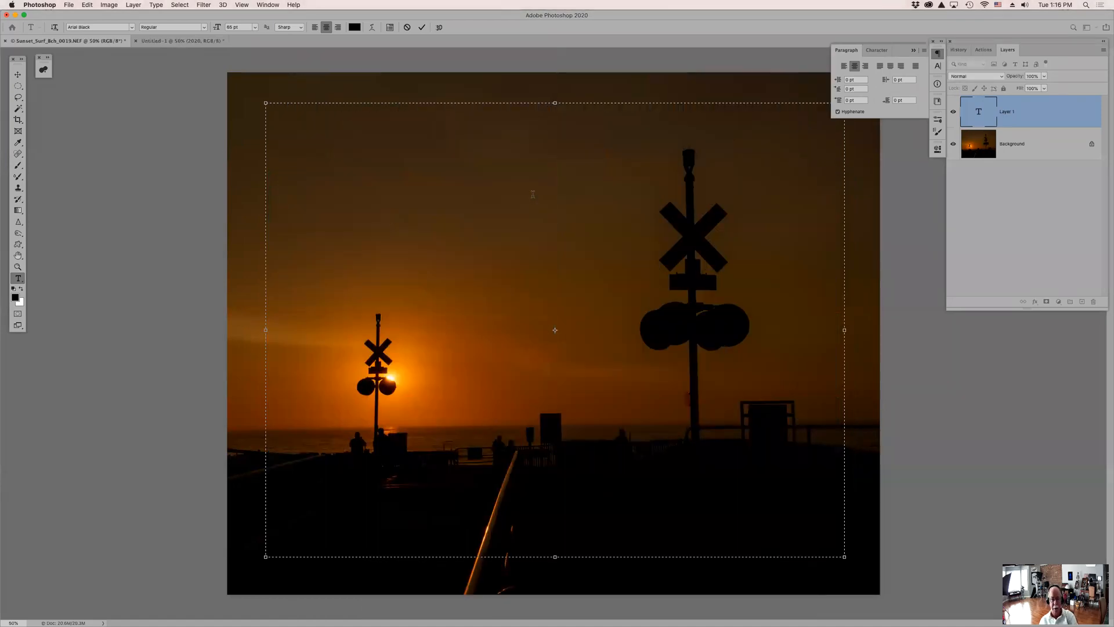
{"action": "left_click", "coordinate": [422, 27]}
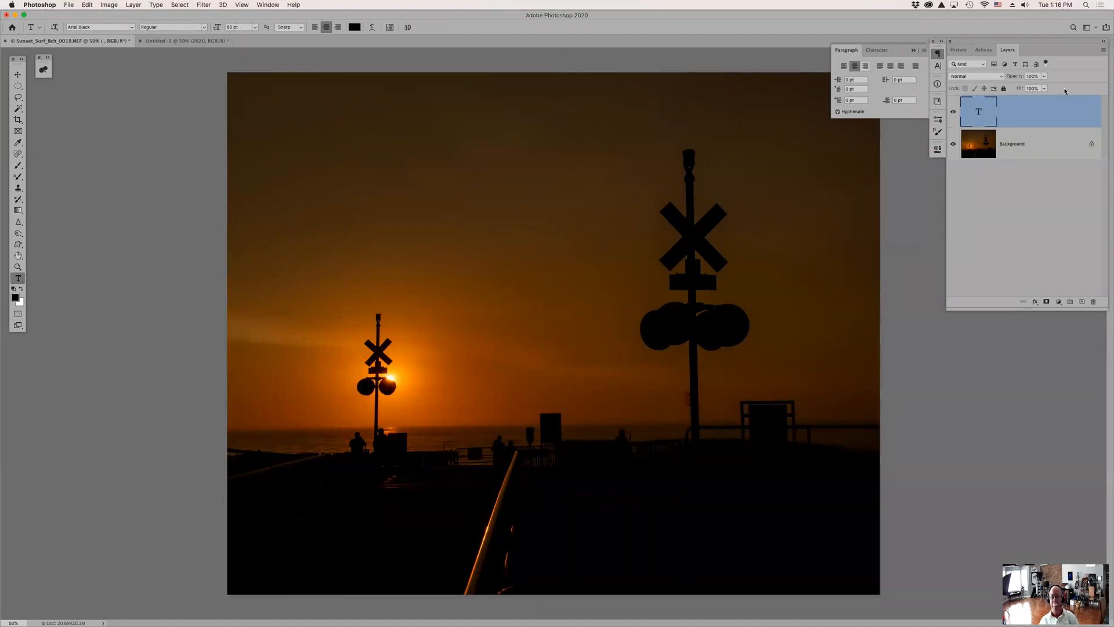
{"action": "left_click_drag", "start_coordinate": [1049, 112], "coordinate": [1093, 301]}
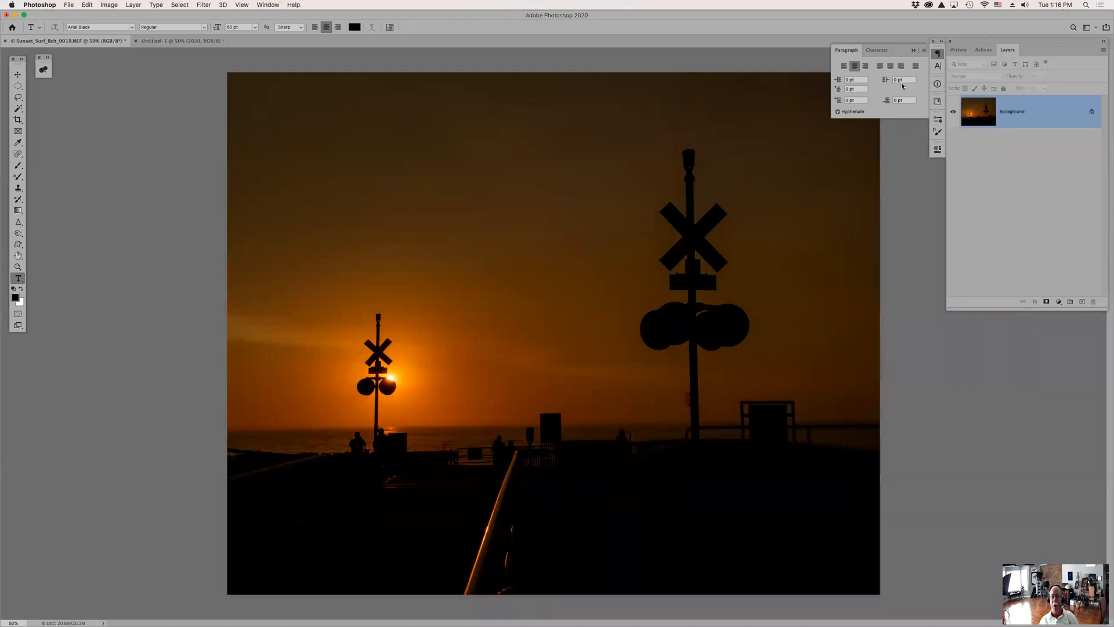
Check the current character settings and the options available for the Type tool presets
{"action": "left_click", "coordinate": [882, 50]}
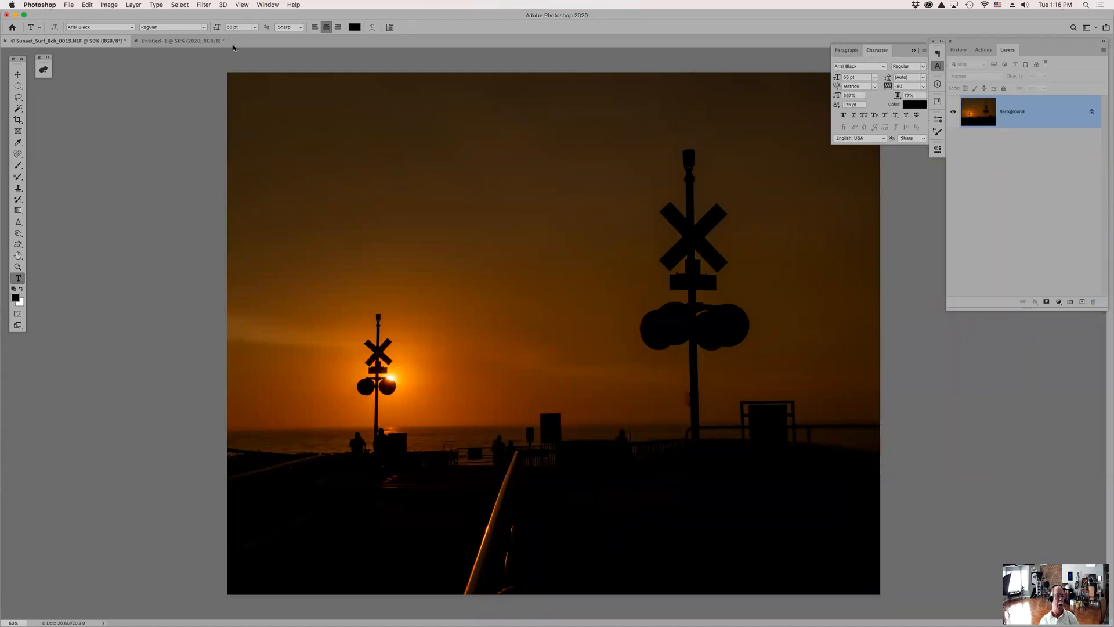
{"action": "left_click", "coordinate": [32, 28]}
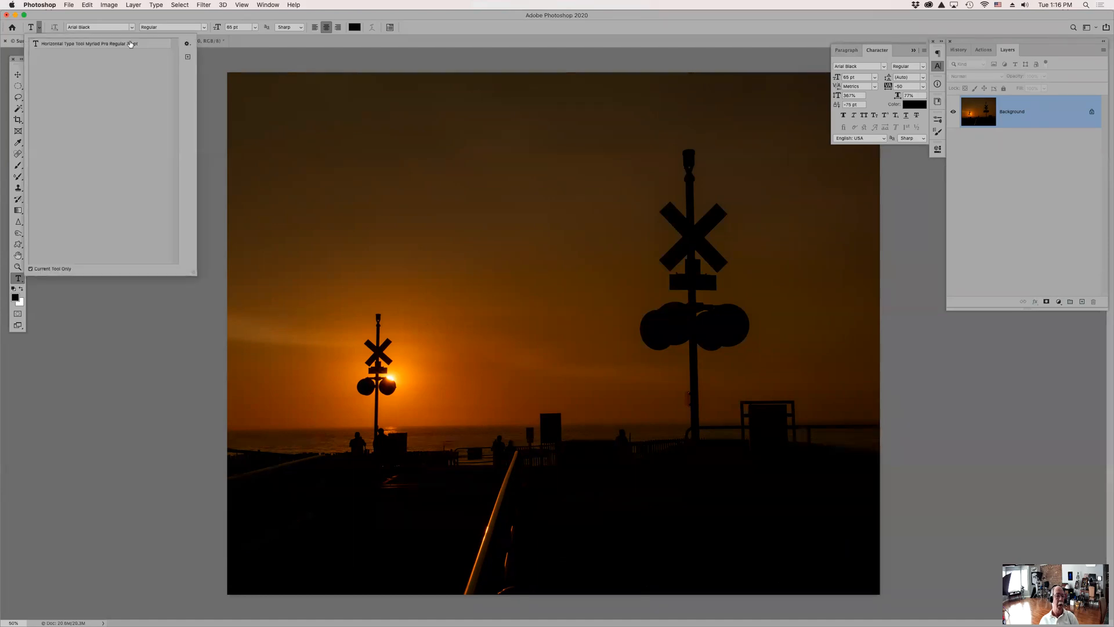
{"action": "left_click", "coordinate": [186, 43]}
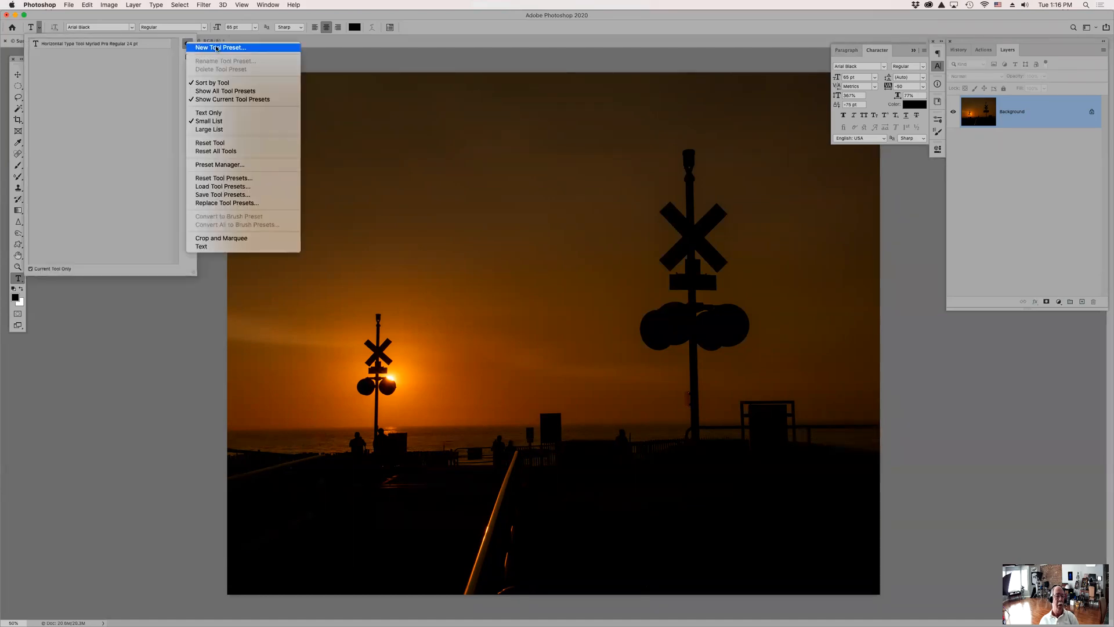
{"action": "left_click", "coordinate": [79, 43]}
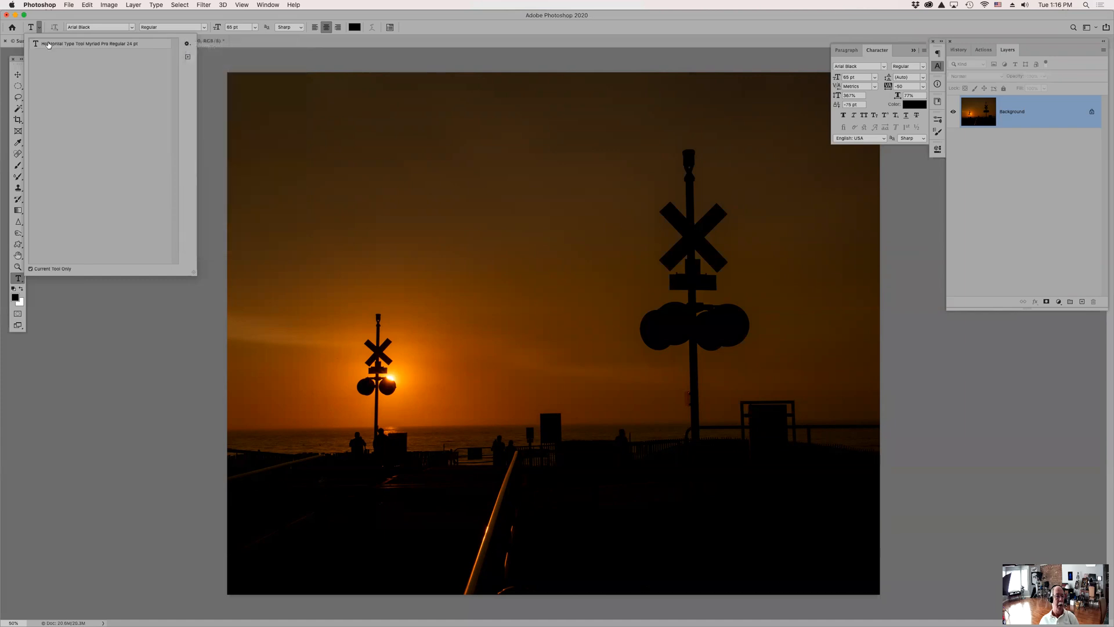
{"action": "left_click", "coordinate": [33, 29]}
{"action": "left_click", "coordinate": [33, 29]}
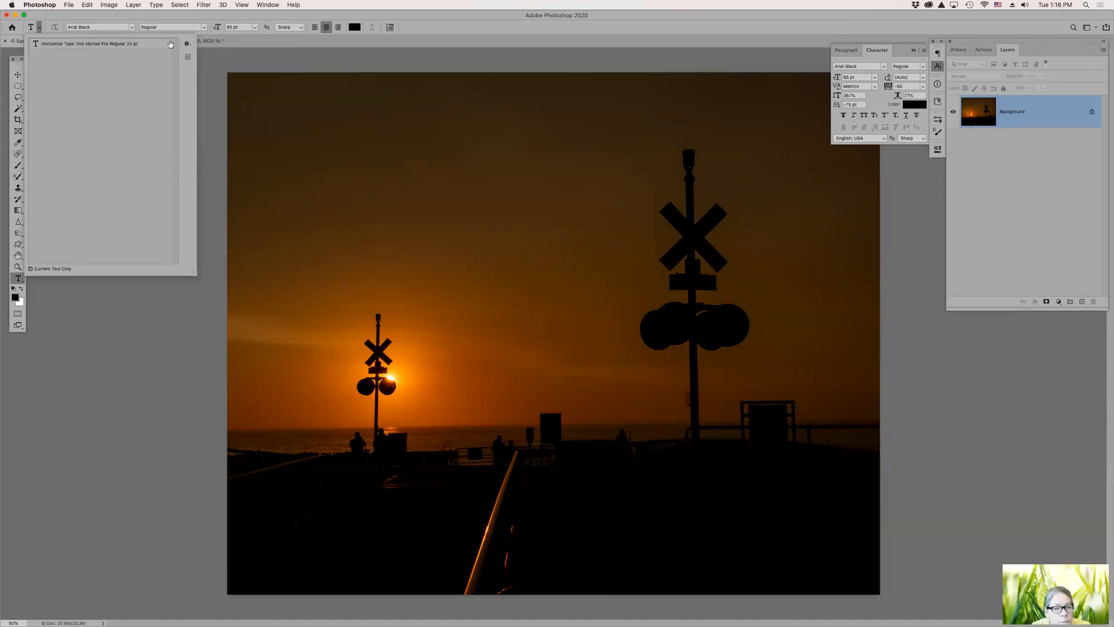
{"action": "left_click", "coordinate": [186, 43]}
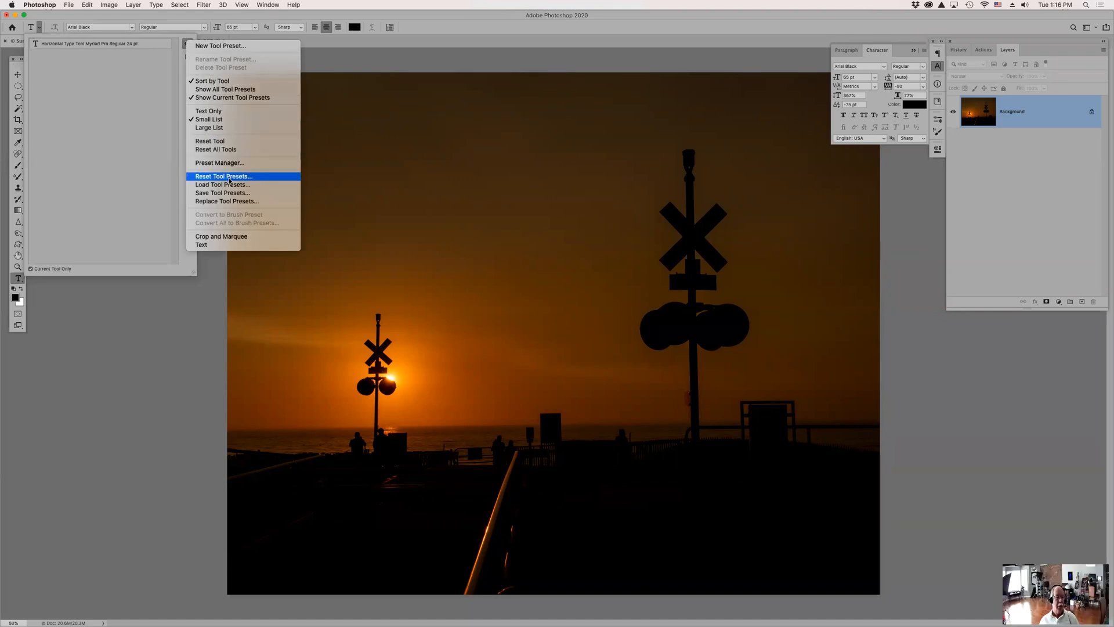
{"action": "left_click", "coordinate": [231, 177]}
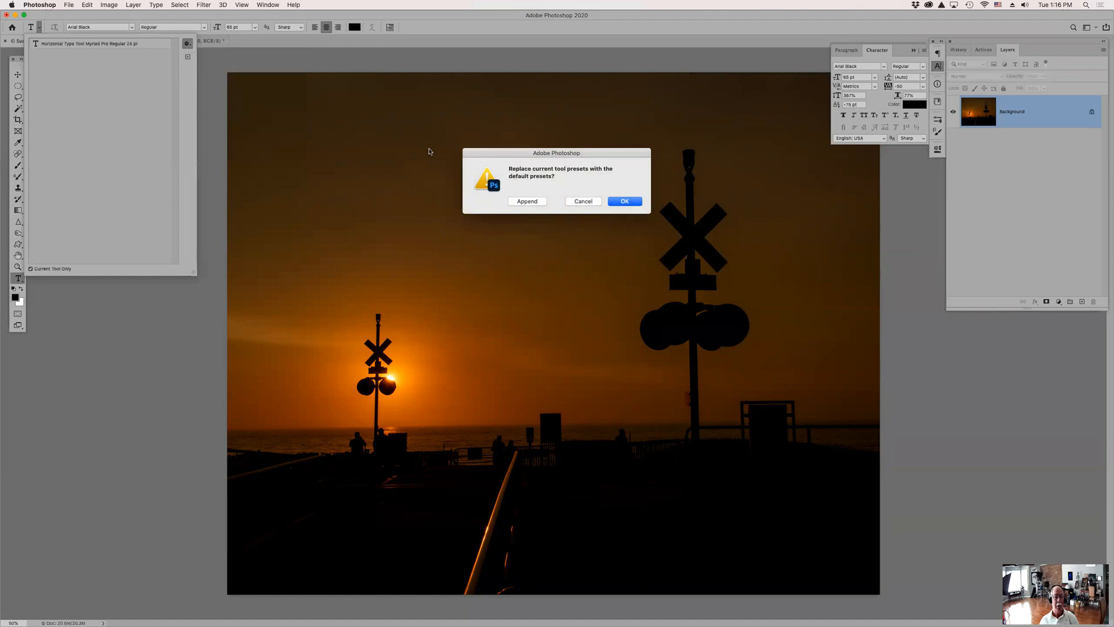
{"action": "left_click", "coordinate": [583, 202]}
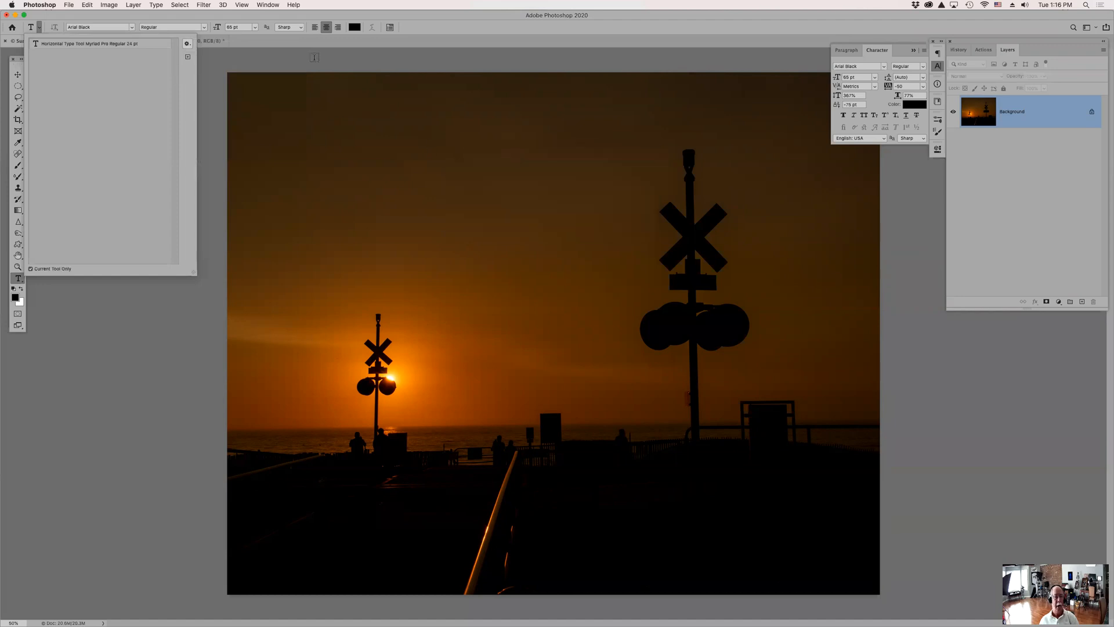
Reset the Horizontal Type tool to its default settings
{"action": "left_click", "coordinate": [40, 27]}
{"action": "left_click", "coordinate": [40, 28]}
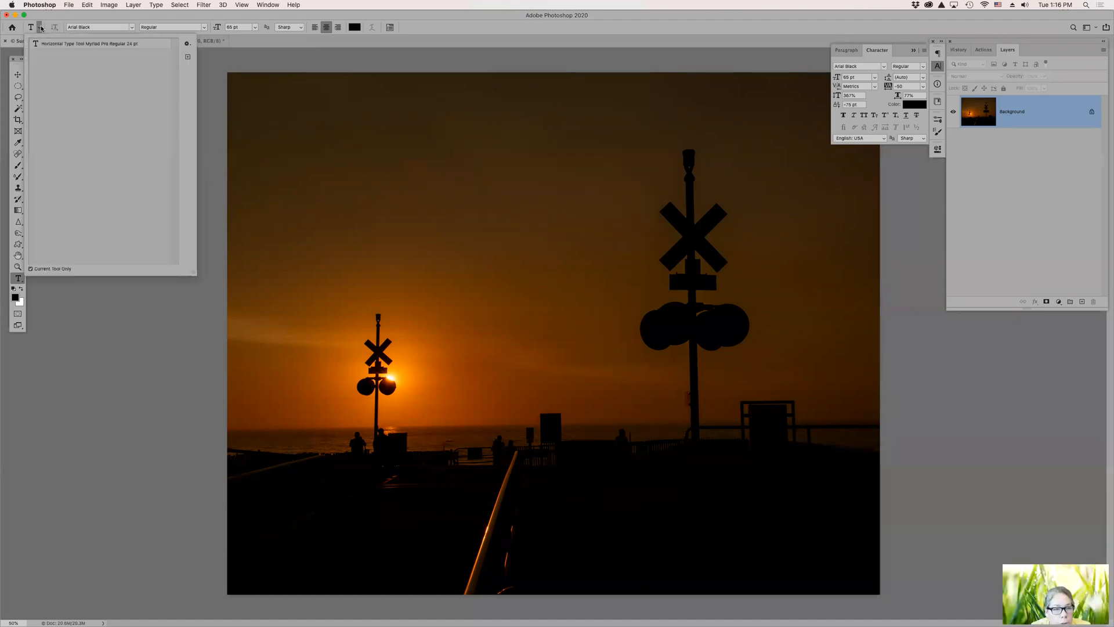
{"action": "left_click", "coordinate": [186, 43]}
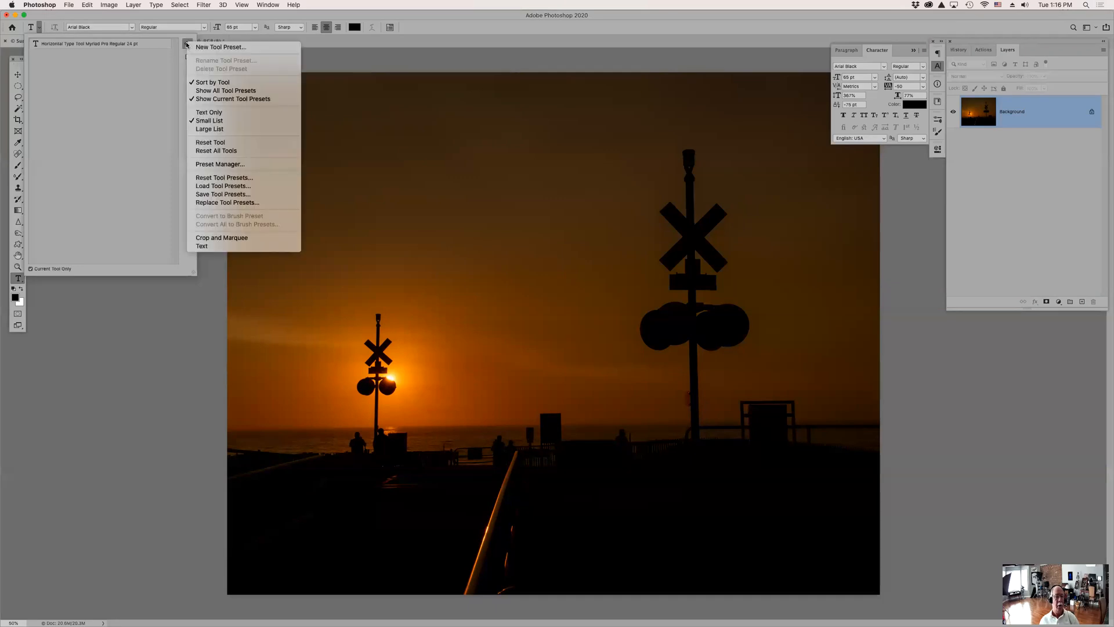
{"action": "left_click", "coordinate": [236, 146]}
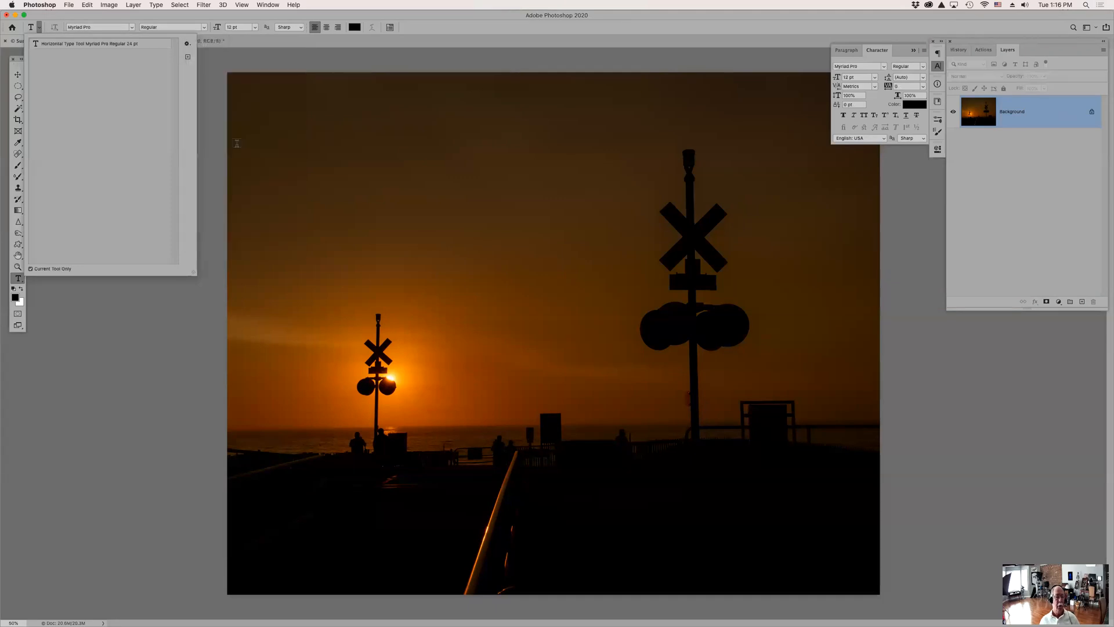
{"action": "left_click", "coordinate": [451, 16]}
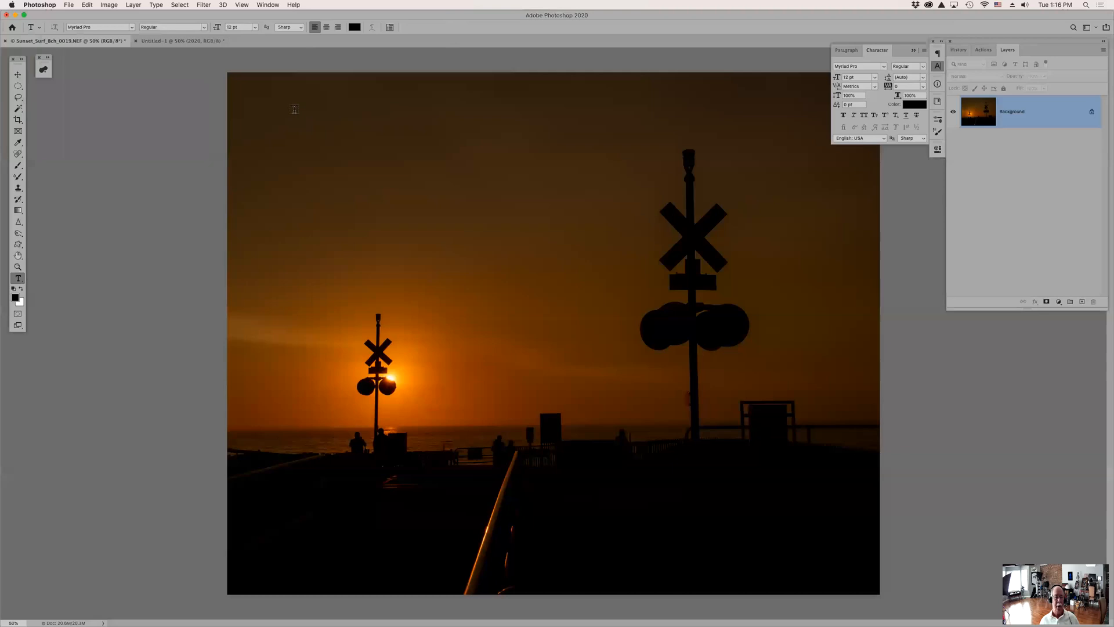
Add a paragraph text box covering most of the sunset photo, containing 20 and 21 on separate lines, both centred
{"action": "left_click_drag", "start_coordinate": [267, 104], "coordinate": [848, 563]}
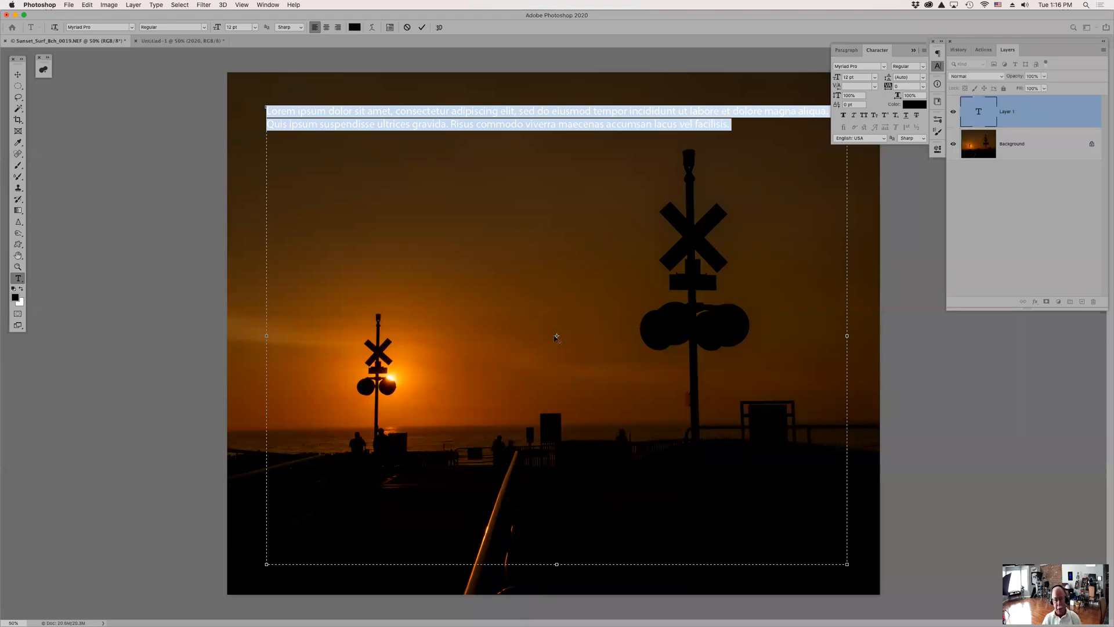
{"action": "key", "text": "BackSpace"}
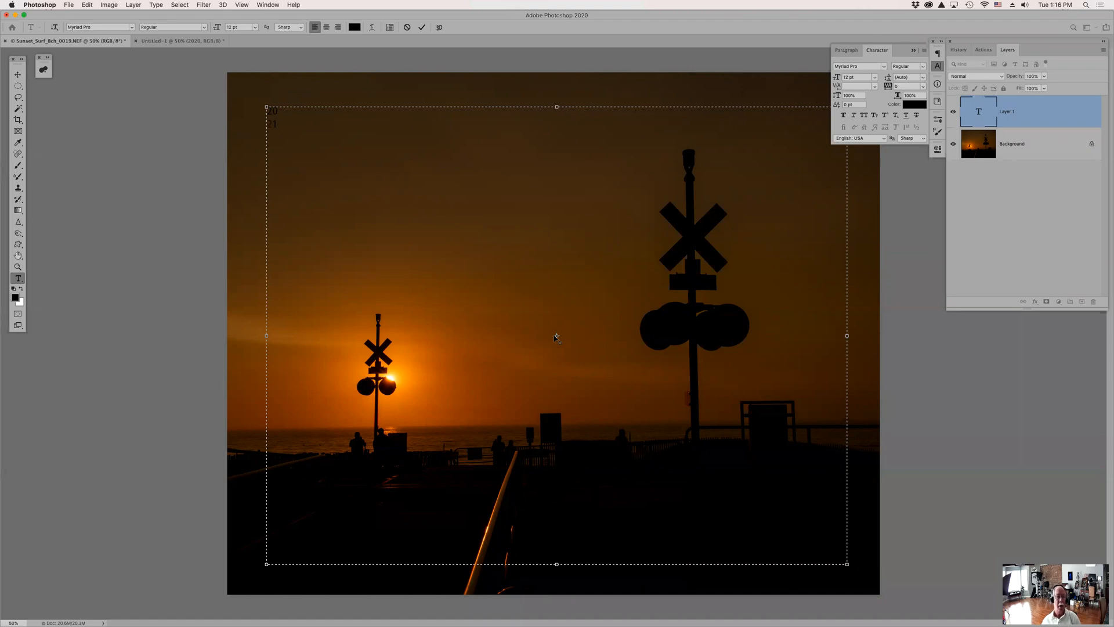
{"action": "left_click", "coordinate": [327, 28]}
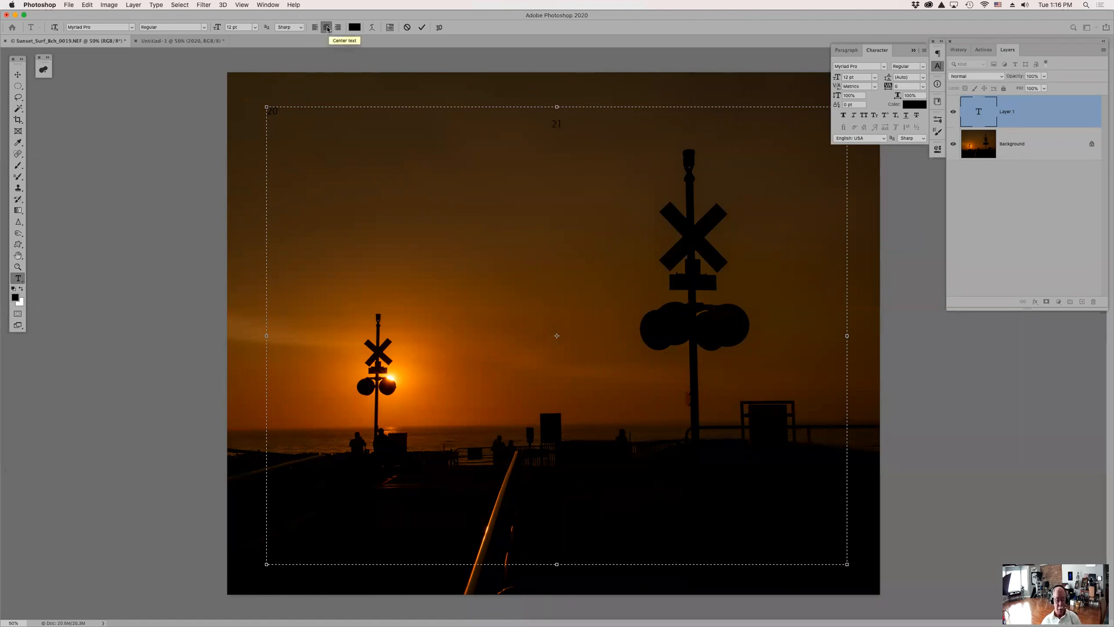
{"action": "left_click", "coordinate": [277, 112]}
{"action": "left_click", "coordinate": [326, 27]}
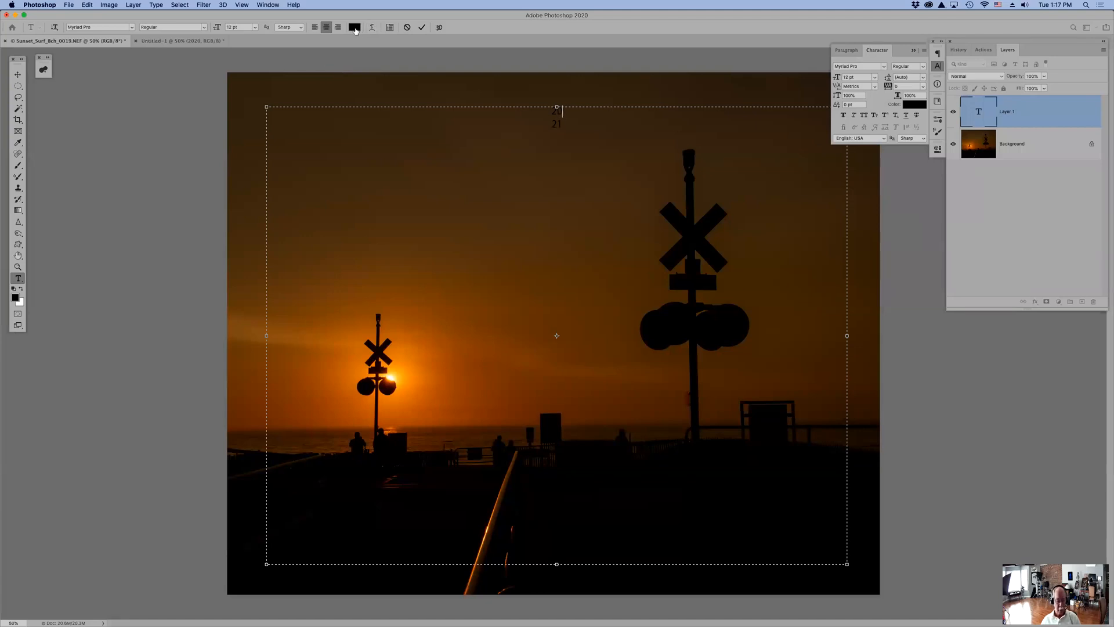
Colour both lines of the 20 21 text white (fff) and set their font to Arial Black
{"action": "key", "text": "super+a"}
{"action": "left_click", "coordinate": [355, 27]}
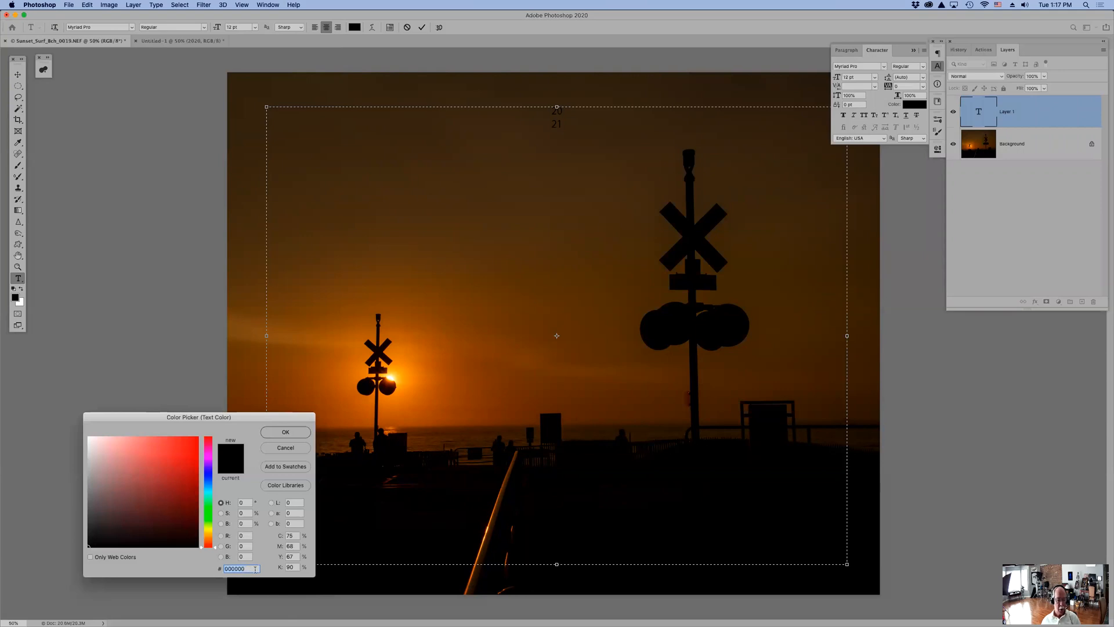
{"action": "type", "text": "fff"}
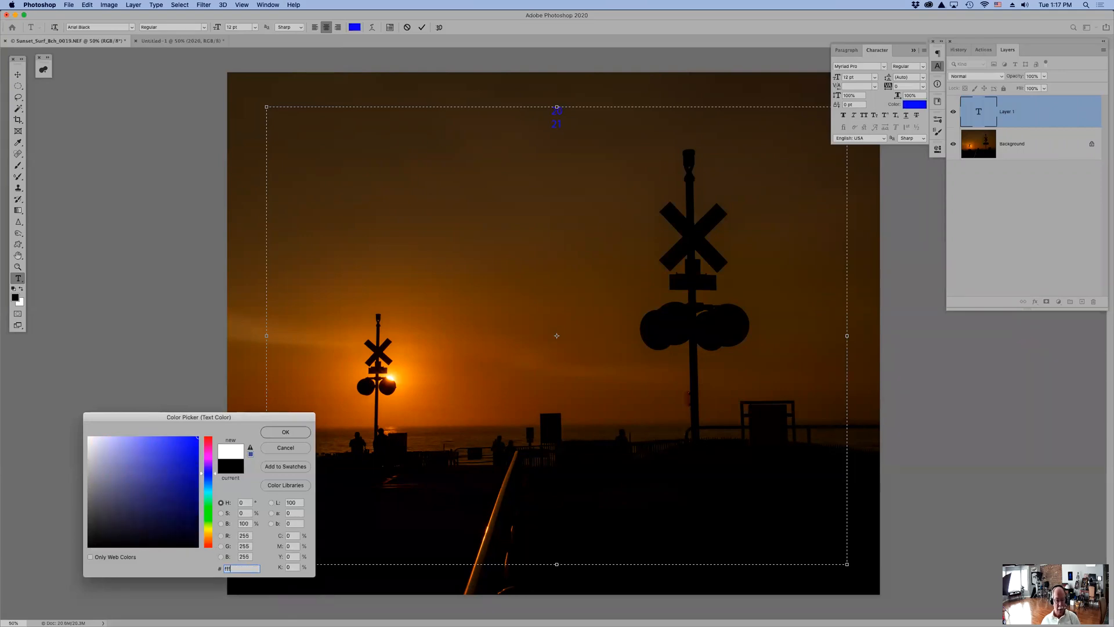
{"action": "left_click", "coordinate": [282, 432]}
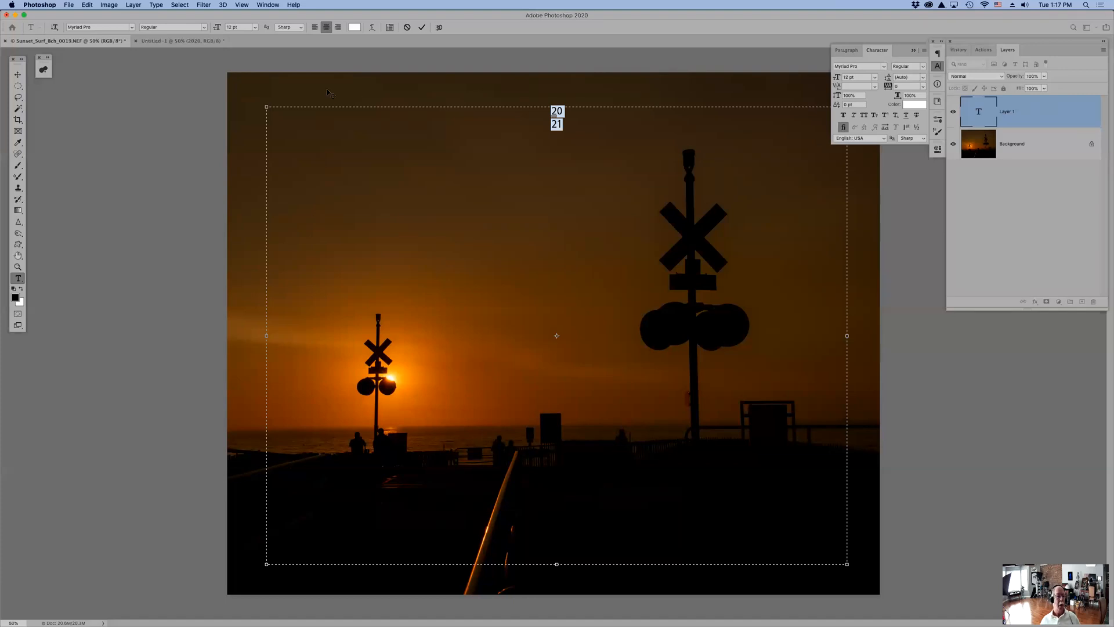
{"action": "left_click", "coordinate": [131, 28]}
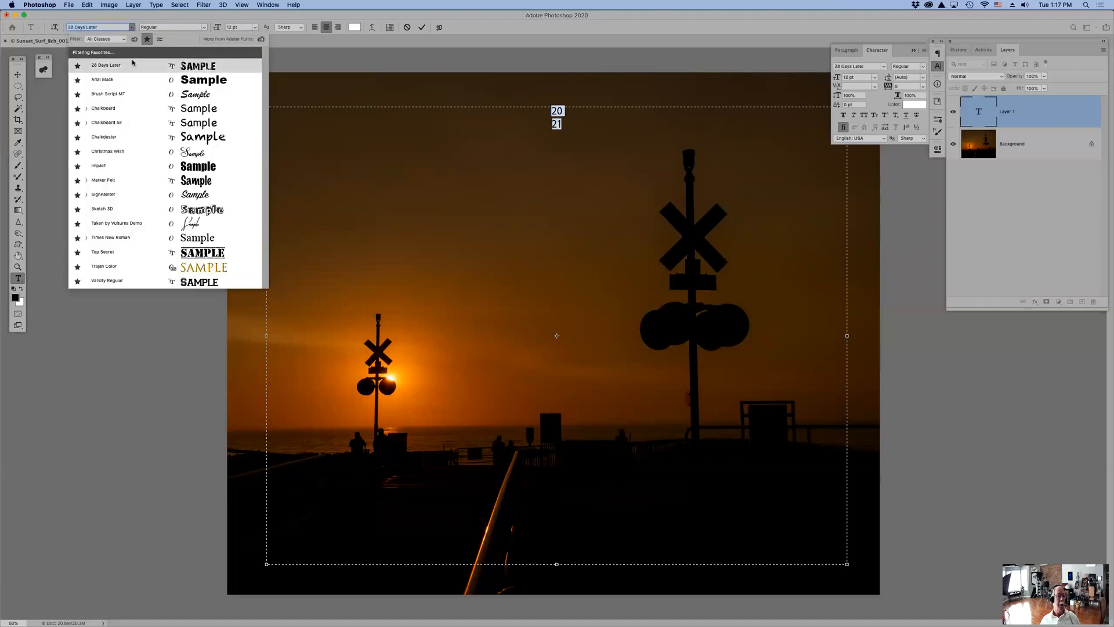
{"action": "left_click", "coordinate": [132, 80]}
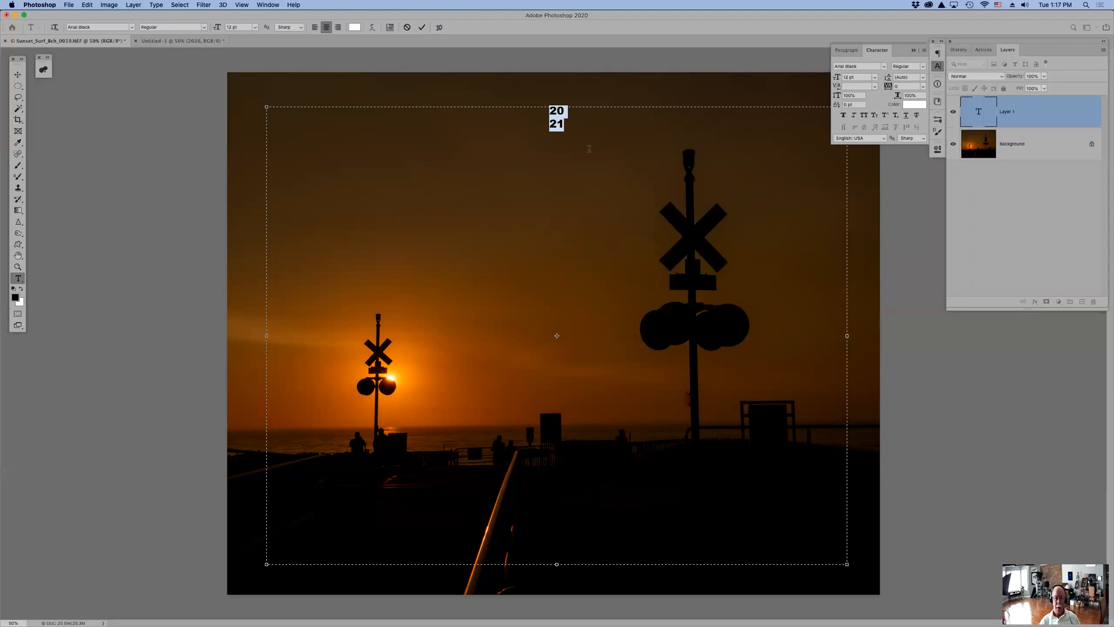
Commit the 20 21 text and set its font size to 300 pt
{"action": "key", "text": "super+Return"}
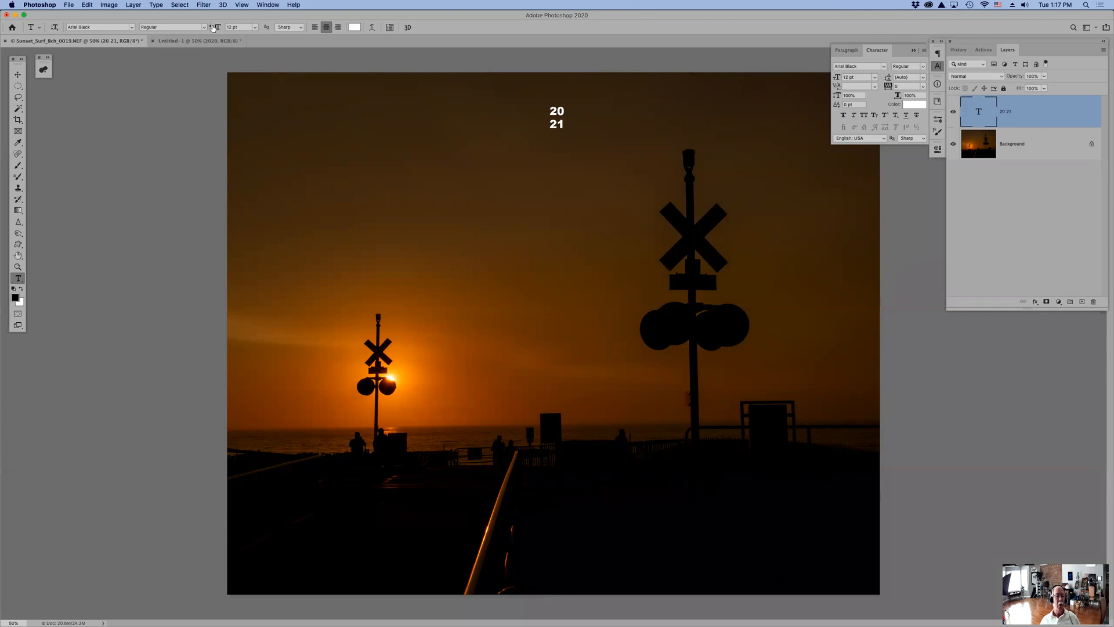
{"action": "left_click", "coordinate": [228, 27]}
{"action": "type", "text": "300"}
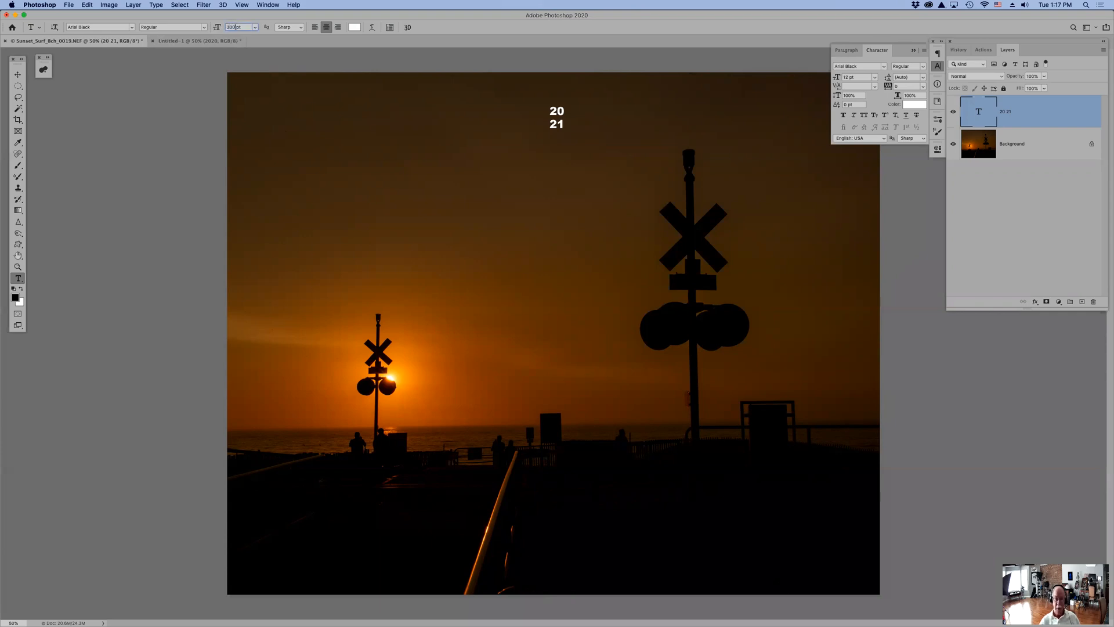
{"action": "key", "text": "Tab"}
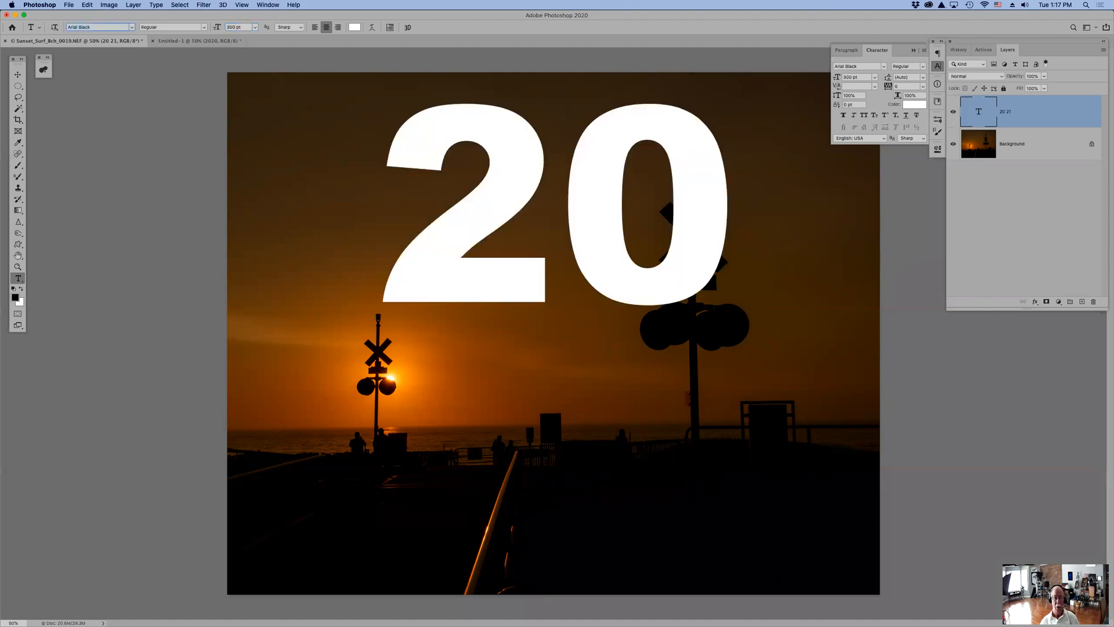
Try leading values of 24 pt, 100 pt and 200 pt on the 20 21 text
{"action": "left_click", "coordinate": [925, 77]}
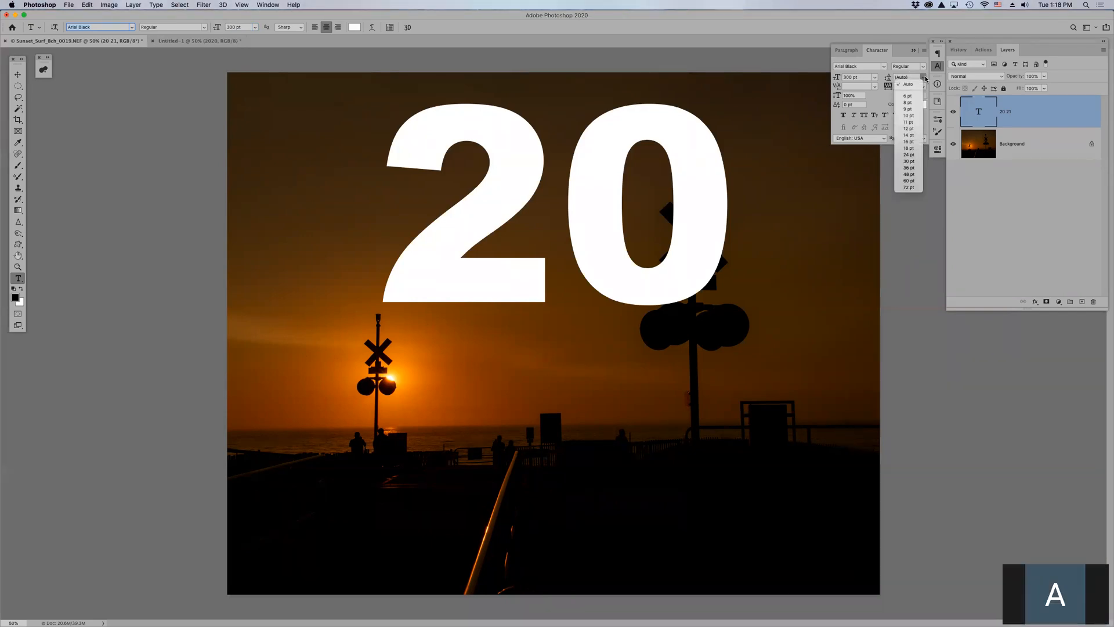
{"action": "left_click", "coordinate": [913, 154]}
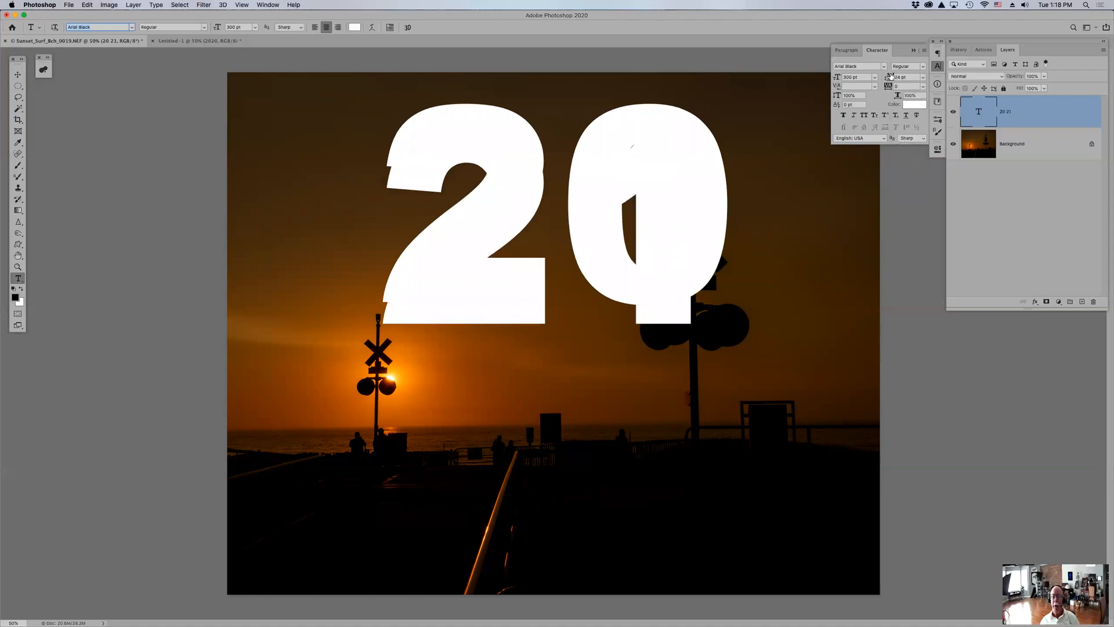
{"action": "left_click_drag", "start_coordinate": [887, 77], "coordinate": [883, 76]}
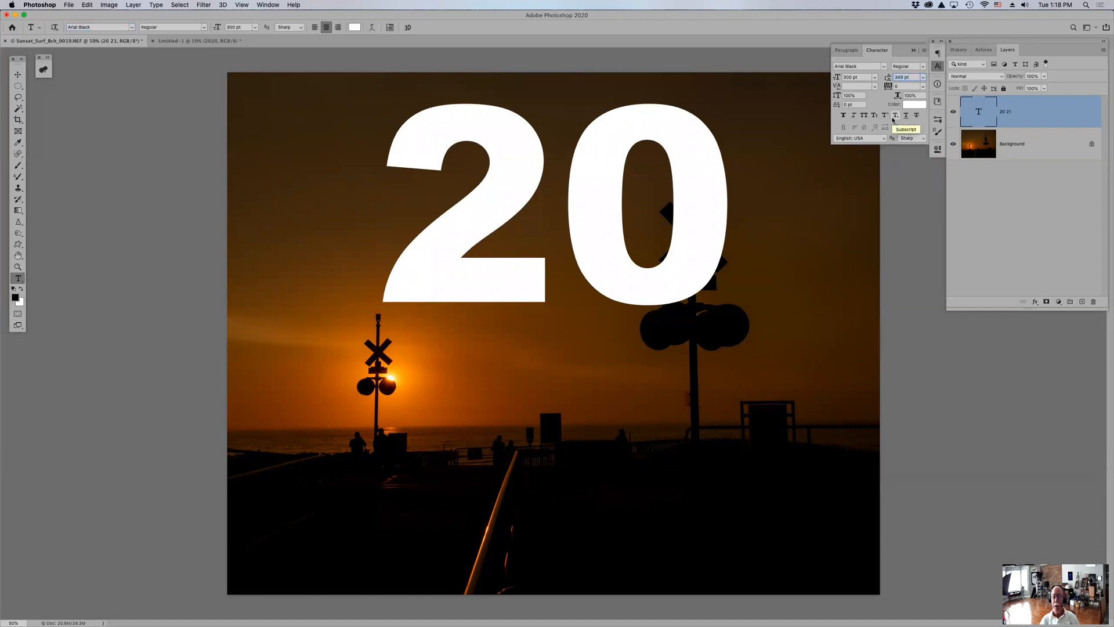
{"action": "type", "text": "100"}
{"action": "key", "text": "Tab"}
{"action": "double_click", "coordinate": [902, 78]}
{"action": "type", "text": "200"}
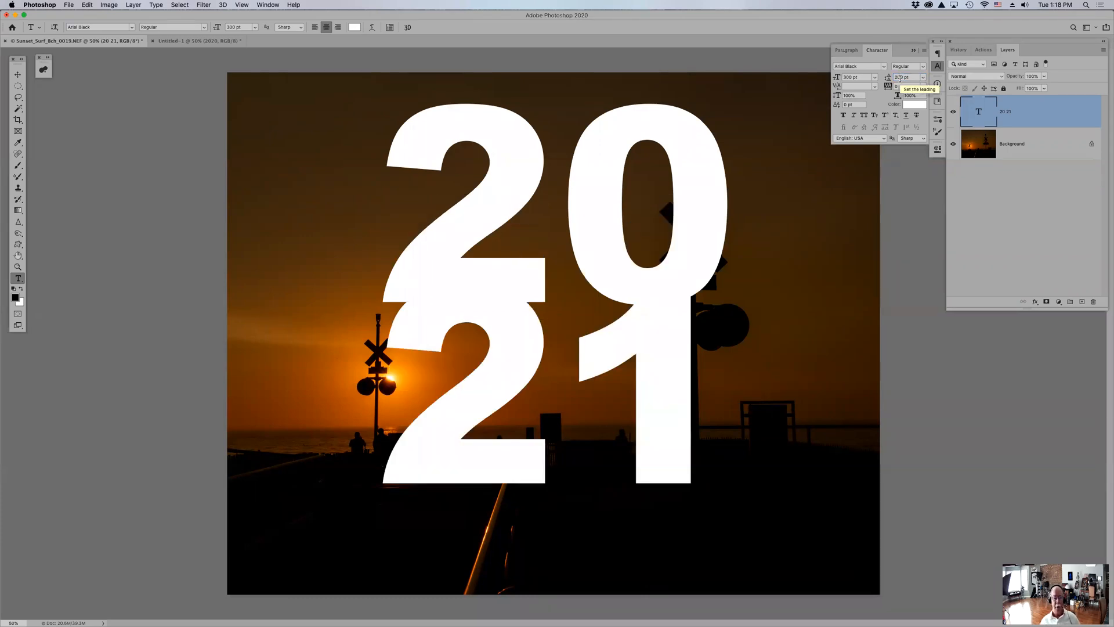
Set the leading of the 20 21 text to 250 pt
{"action": "double_click", "coordinate": [896, 76]}
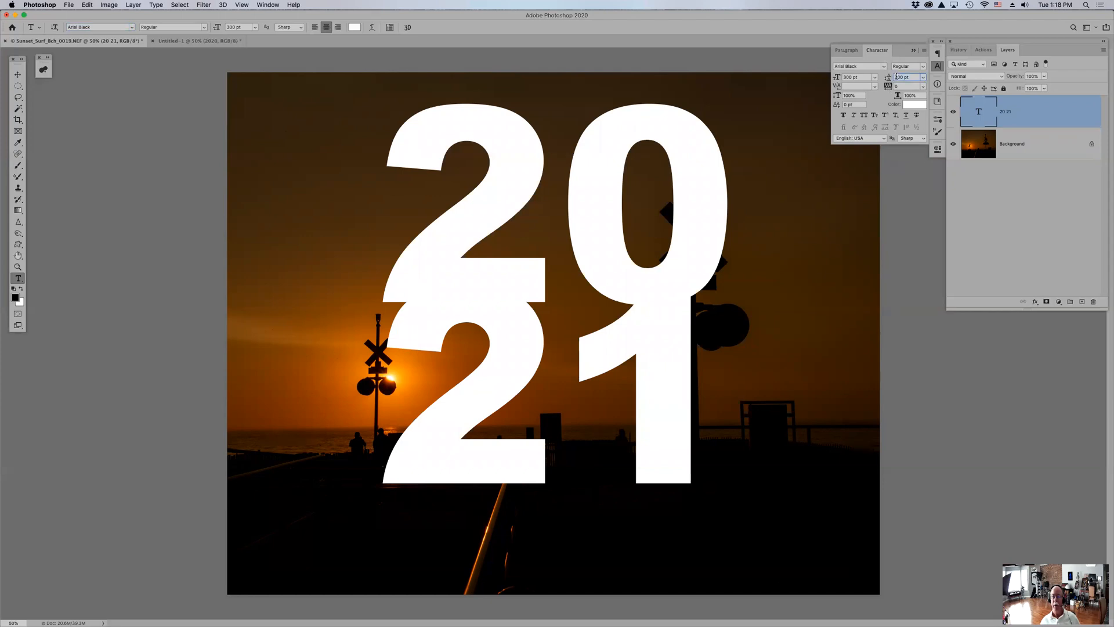
{"action": "type", "text": "250"}
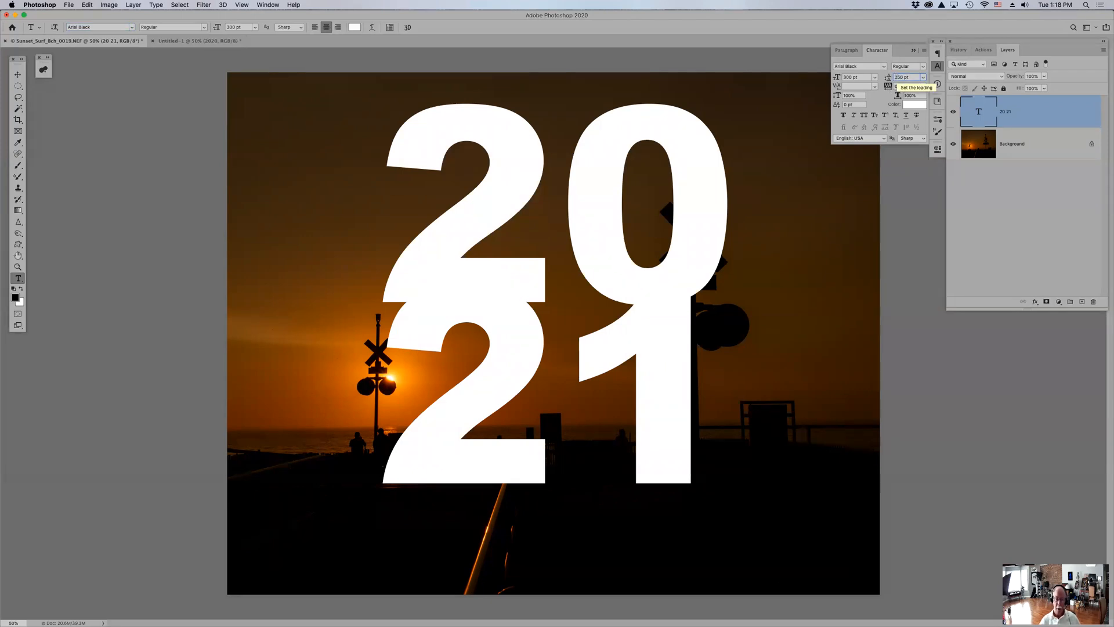
{"action": "key", "text": "Return"}
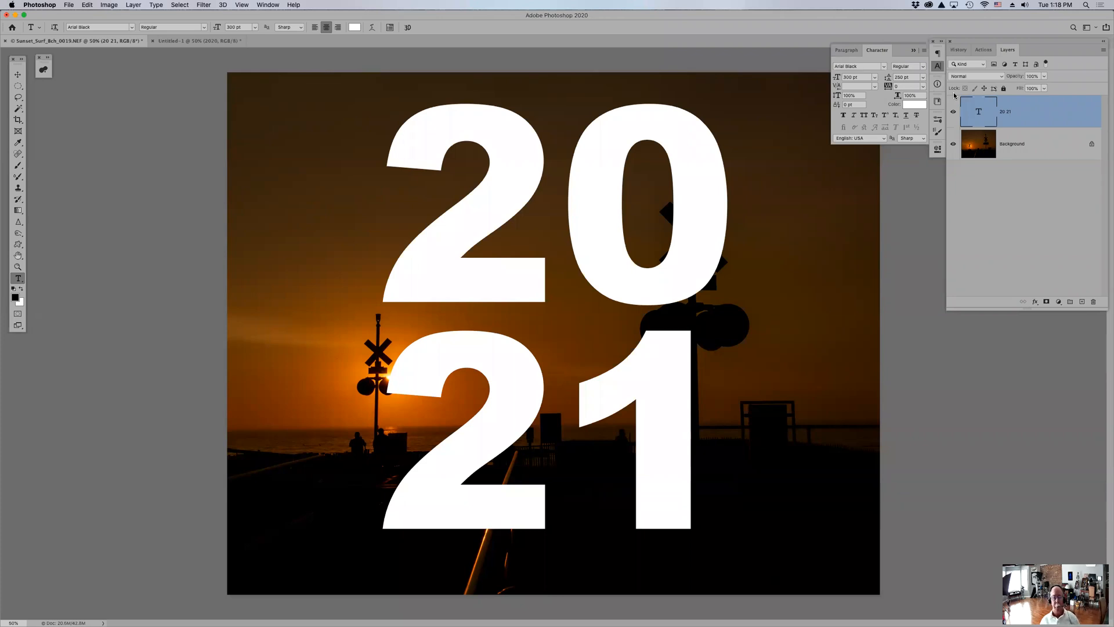
Mask the Background photo with the outline of the 20 21 text and hide the text layer
{"action": "left_click", "coordinate": [980, 113], "text": "super"}
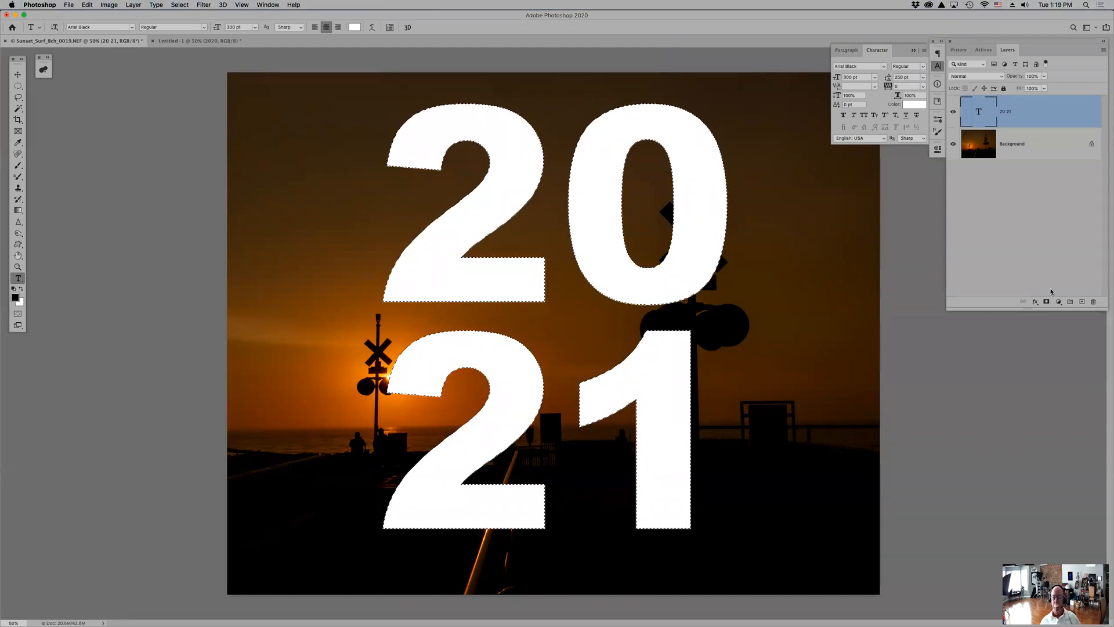
{"action": "left_click", "coordinate": [1025, 143]}
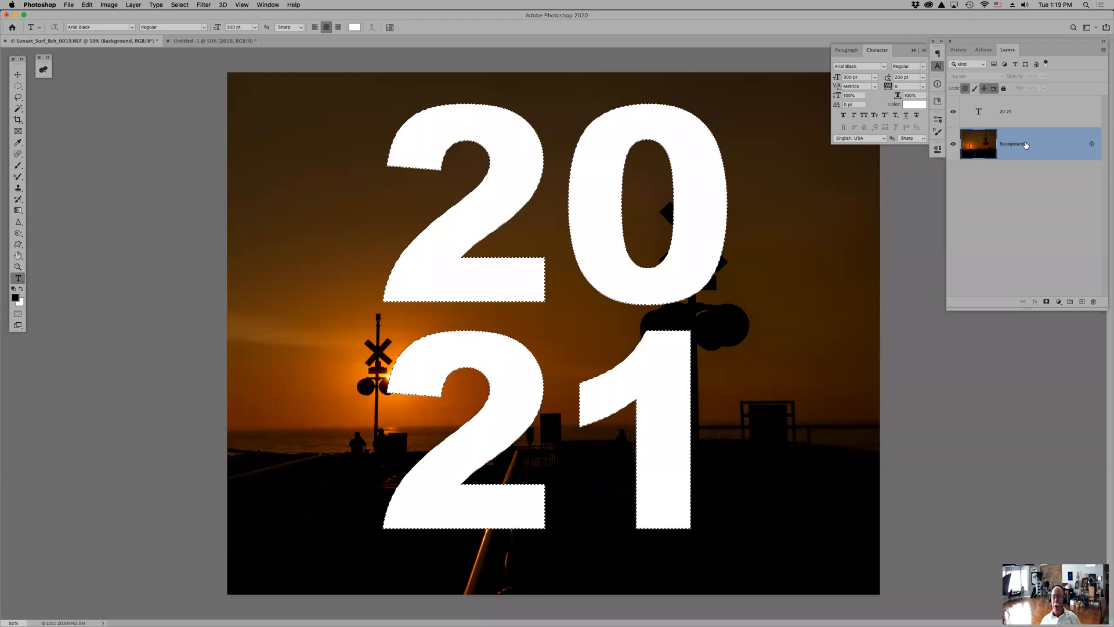
{"action": "left_click", "coordinate": [1046, 303]}
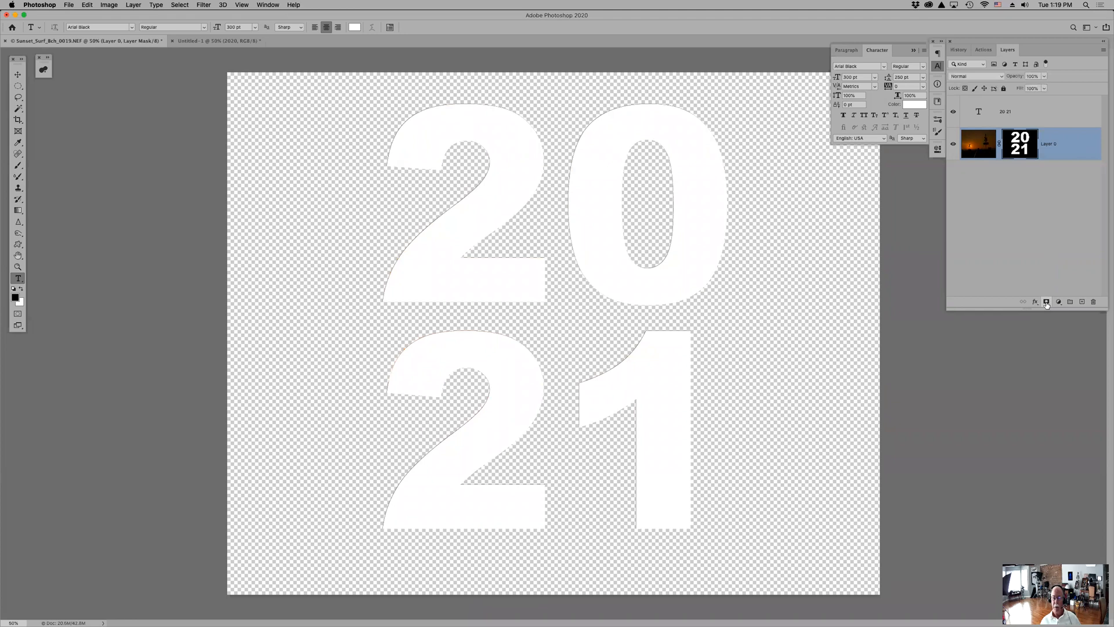
{"action": "left_click", "coordinate": [954, 114]}
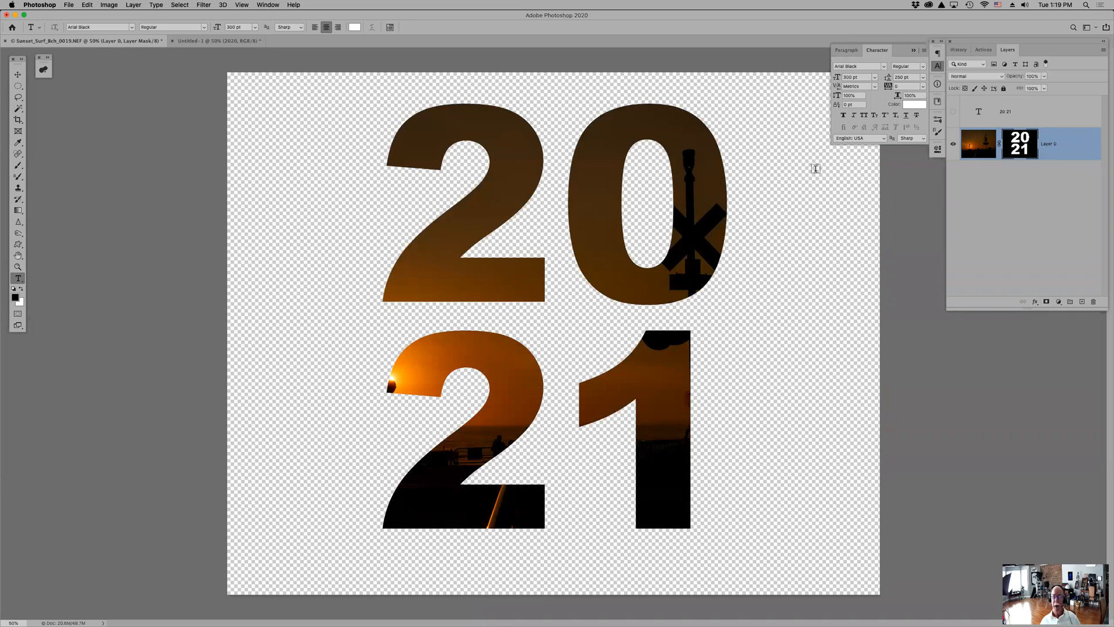
Undo the photo's layer mask and the hiding of the text layer, with the 20 21 layer selected
{"action": "left_click_drag", "start_coordinate": [898, 95], "coordinate": [904, 94]}
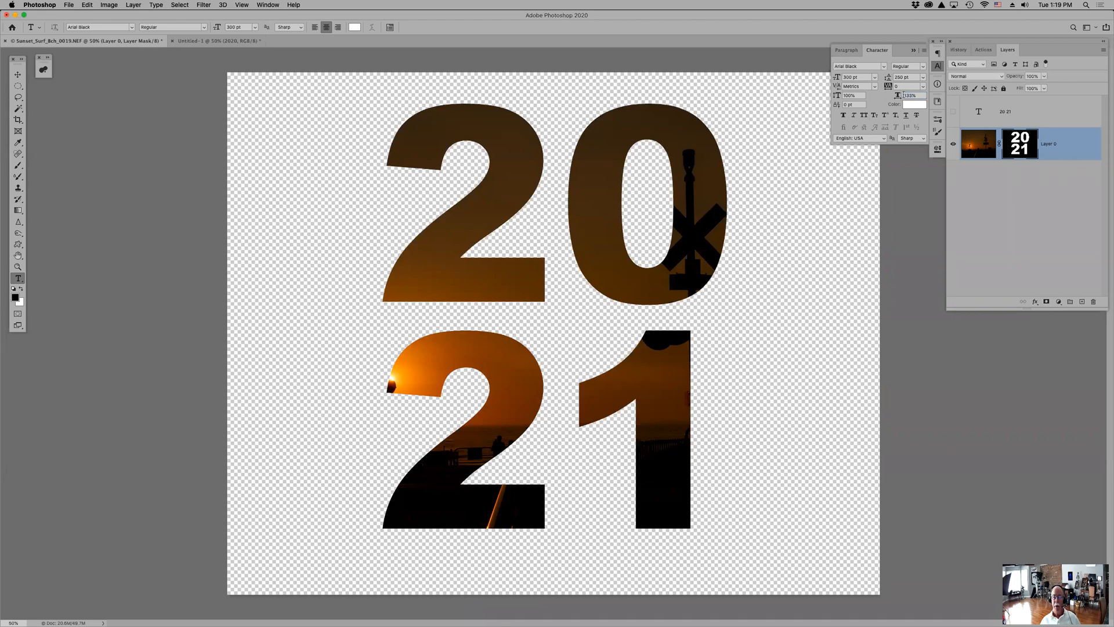
{"action": "left_click", "coordinate": [1024, 114]}
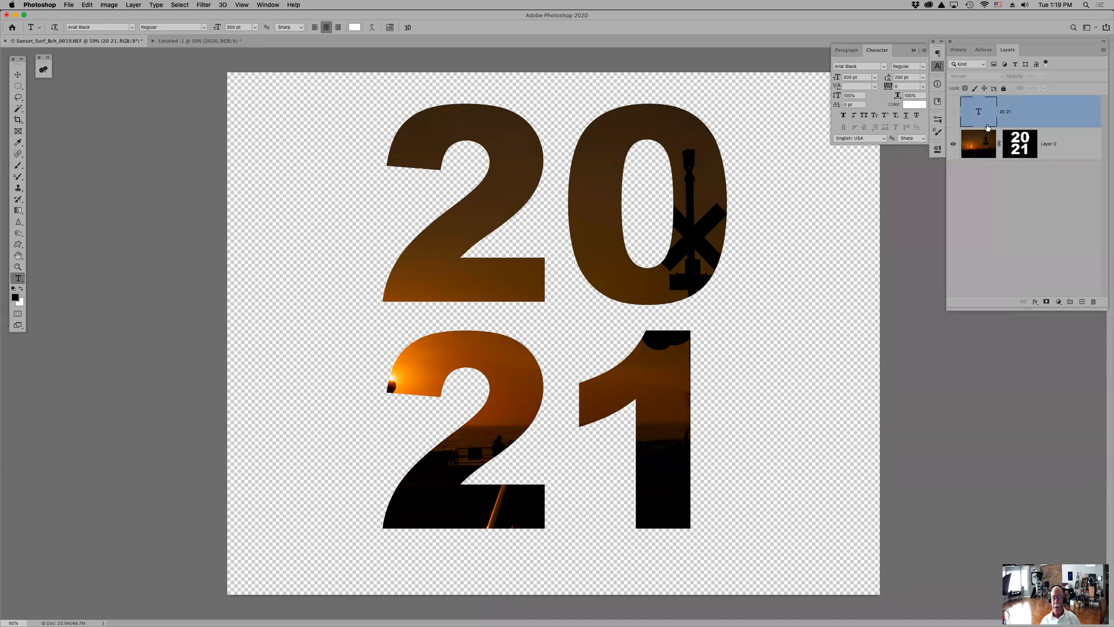
{"action": "key", "text": "super+z"}
{"action": "key", "text": "super+z"}
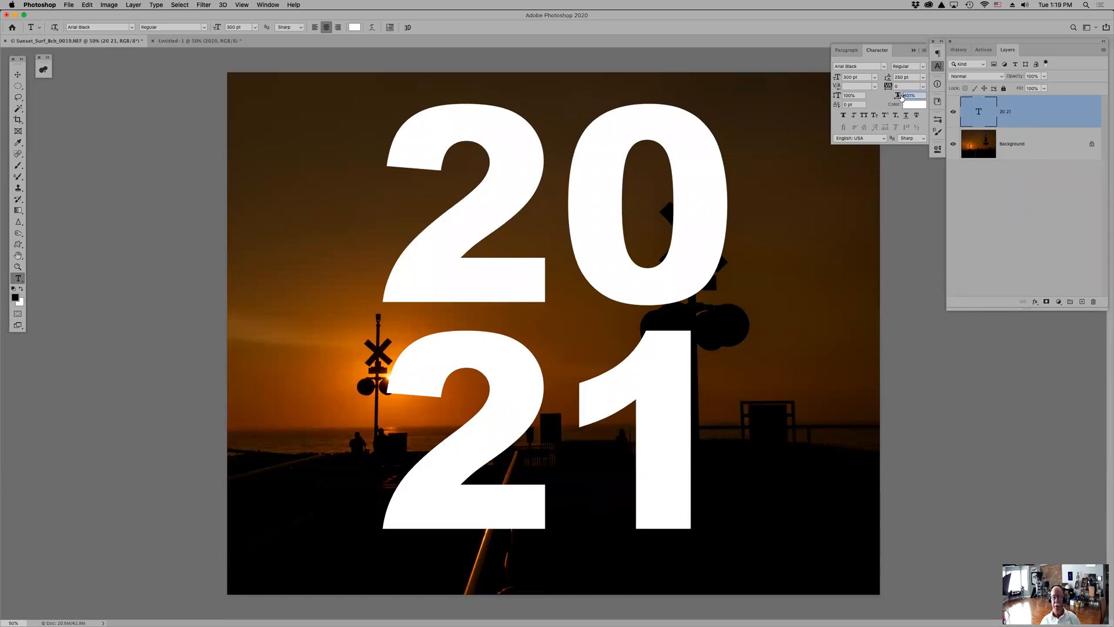
Adjust the 20 21 text to 258 pt leading, 40 tracking and 152% horizontal scale
{"action": "left_click_drag", "start_coordinate": [898, 96], "coordinate": [905, 97]}
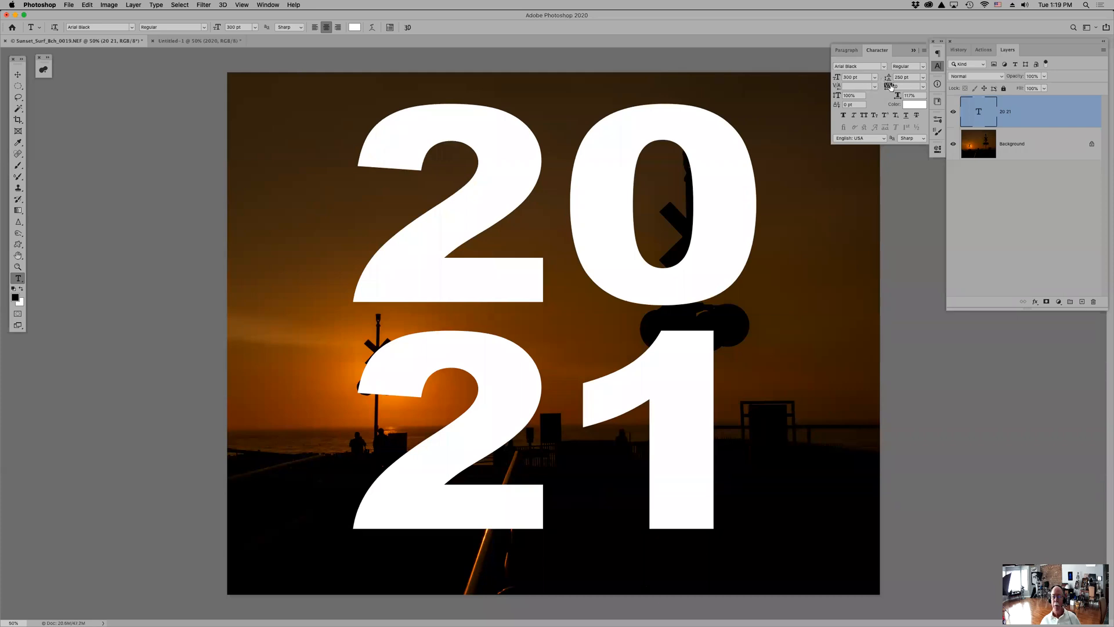
{"action": "left_click_drag", "start_coordinate": [892, 86], "coordinate": [888, 86]}
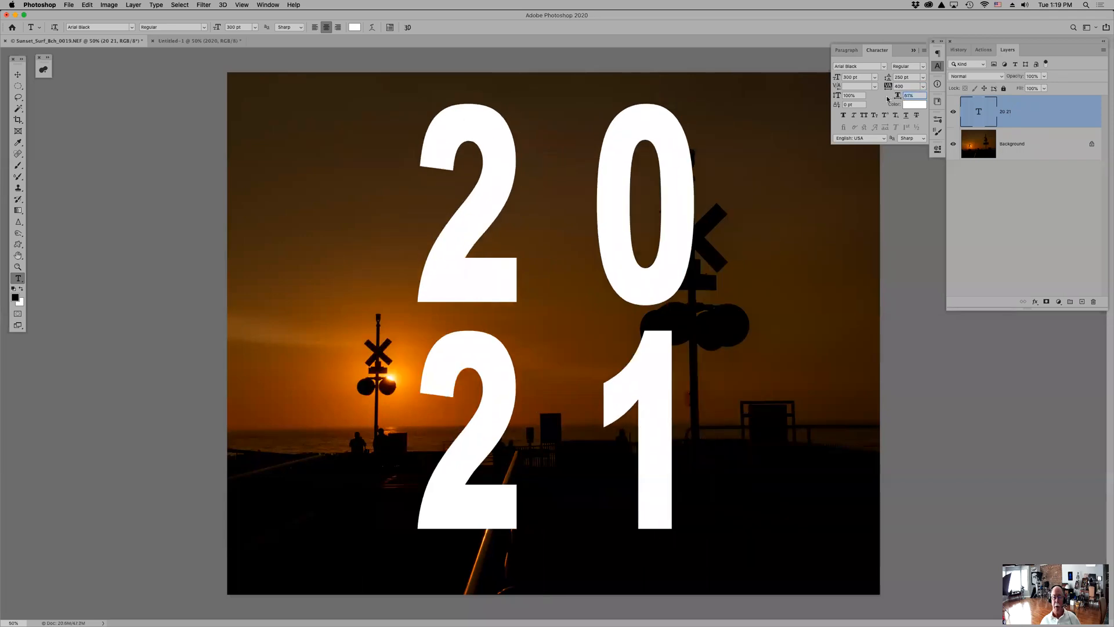
{"action": "left_click_drag", "start_coordinate": [906, 97], "coordinate": [894, 75]}
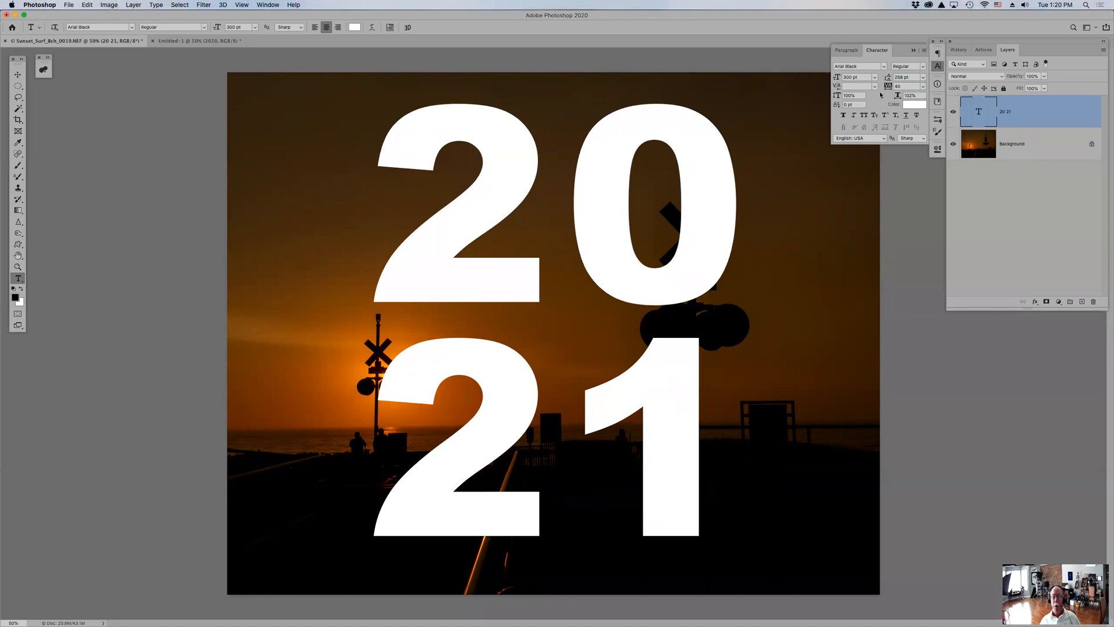
{"action": "left_click_drag", "start_coordinate": [896, 97], "coordinate": [897, 98]}
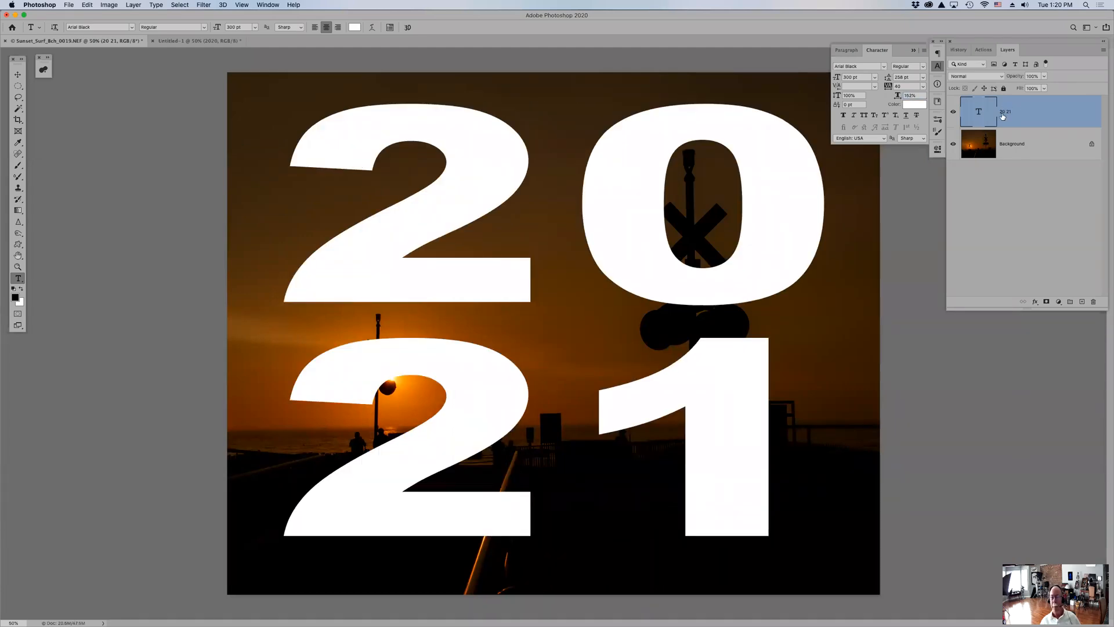
Load the widened 20 21 text's outline as a layer mask on the Background photo and hide the text layer
{"action": "left_click", "coordinate": [979, 114], "text": "super"}
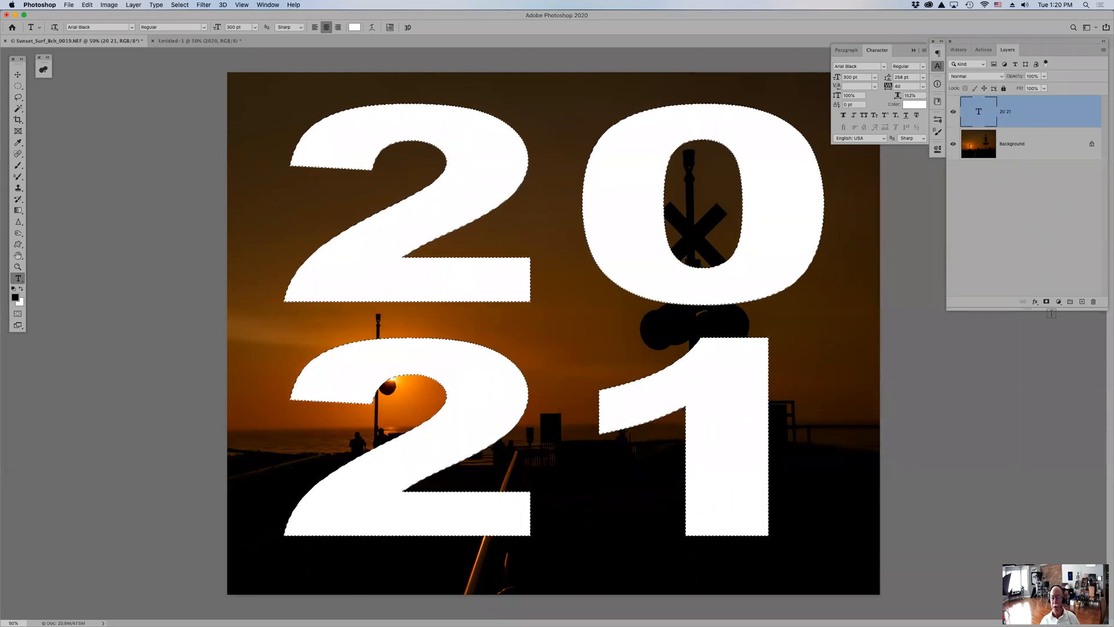
{"action": "left_click", "coordinate": [1026, 143]}
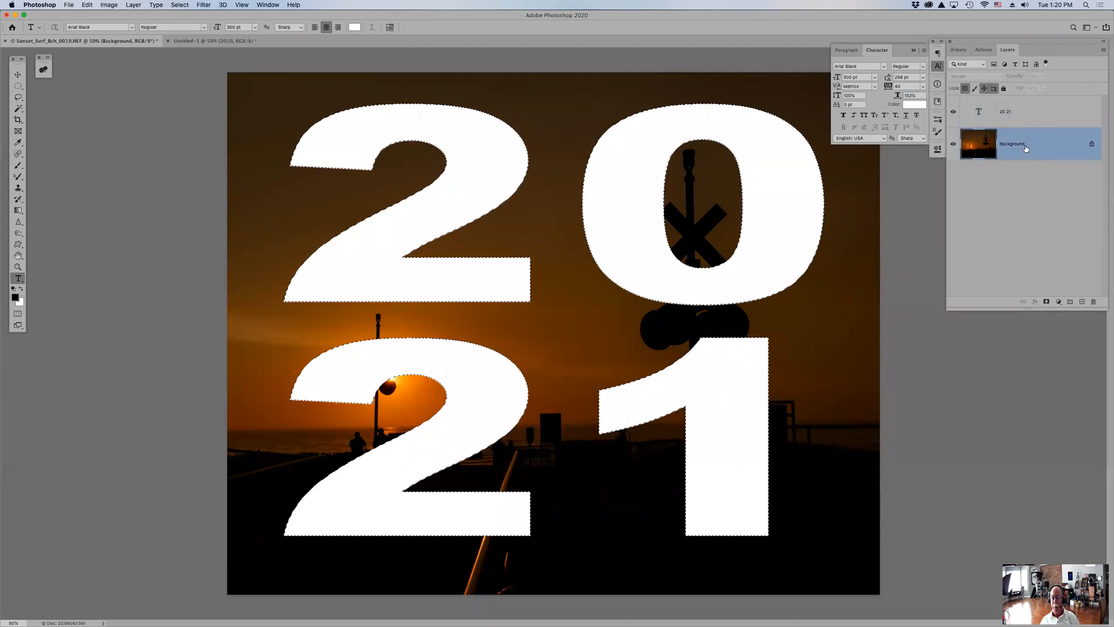
{"action": "left_click", "coordinate": [1046, 302]}
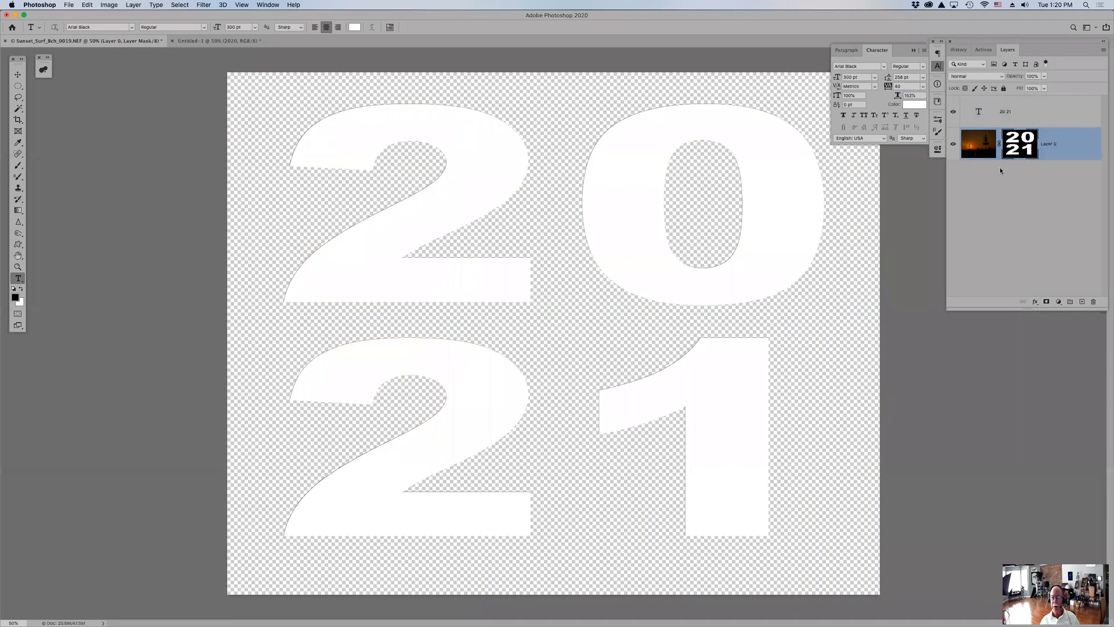
{"action": "left_click", "coordinate": [953, 112]}
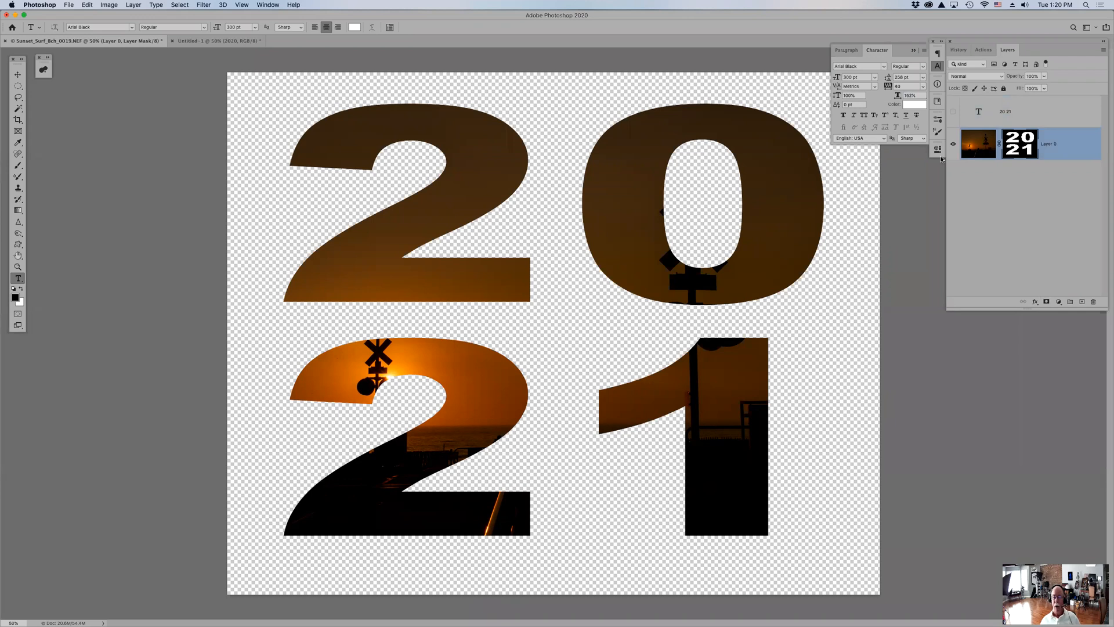
Compare the sunset photo with its layer mask disabled and enabled
{"action": "left_click", "coordinate": [1021, 134], "text": "shift"}
{"action": "left_click", "coordinate": [1019, 134], "text": "shift"}
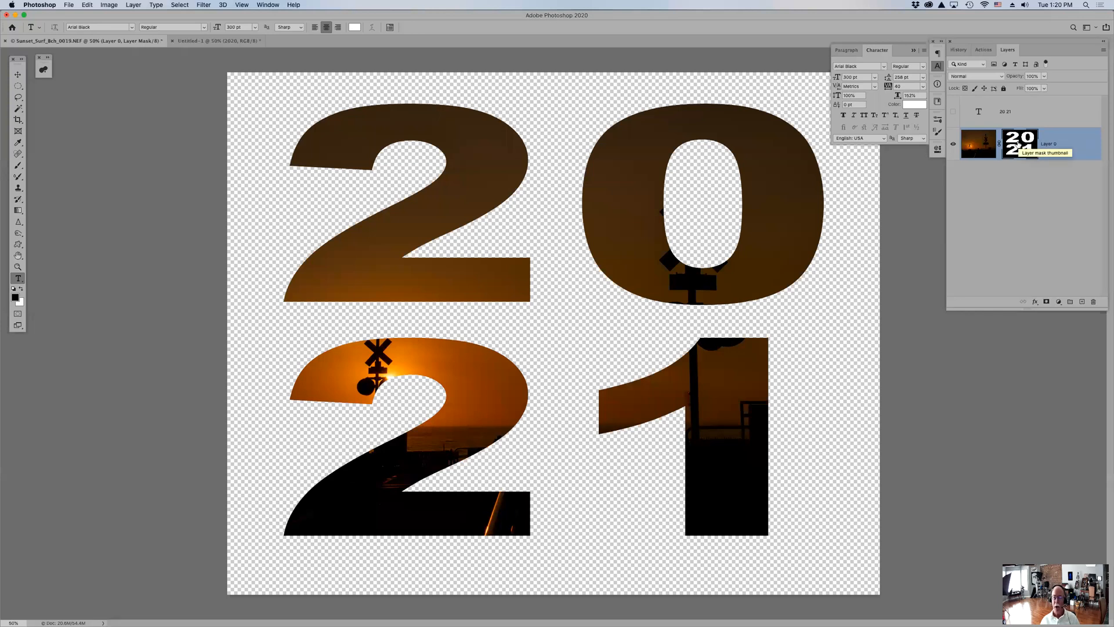
{"action": "left_click", "coordinate": [1019, 145], "text": "shift"}
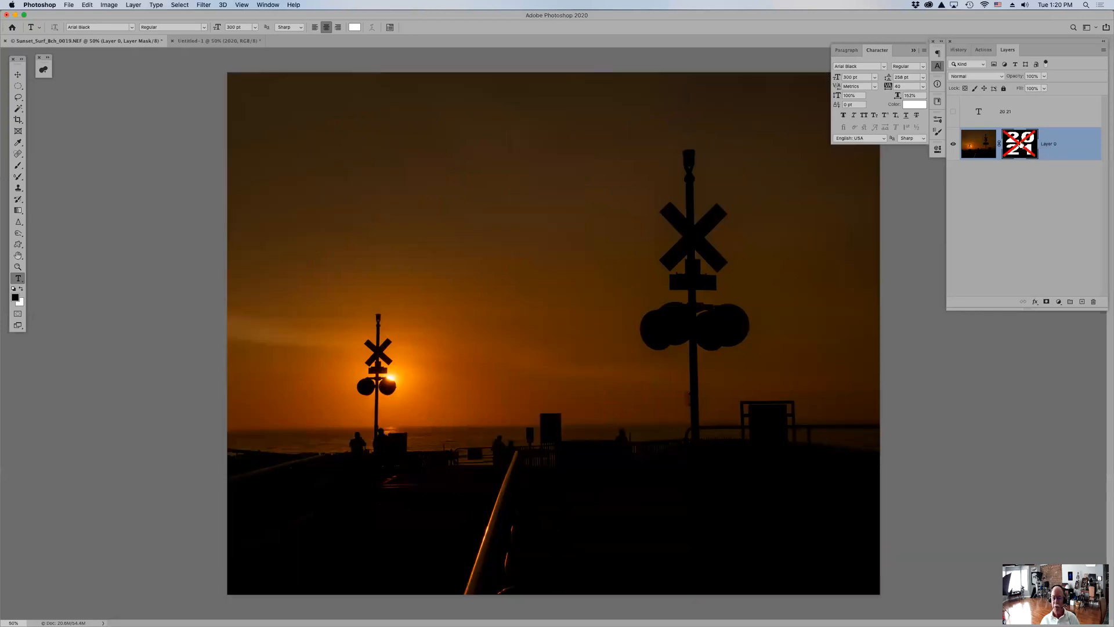
{"action": "left_click", "coordinate": [1020, 145], "text": "shift"}
{"action": "left_click", "coordinate": [1020, 145], "text": "shift"}
{"action": "left_click", "coordinate": [1021, 145], "text": "shift"}
{"action": "left_click", "coordinate": [1020, 145], "text": "shift"}
View the layer mask on its own, and load it briefly as a selection before deselecting
{"action": "left_click", "coordinate": [1020, 145], "text": "alt"}
{"action": "left_click", "coordinate": [1020, 145], "text": "alt"}
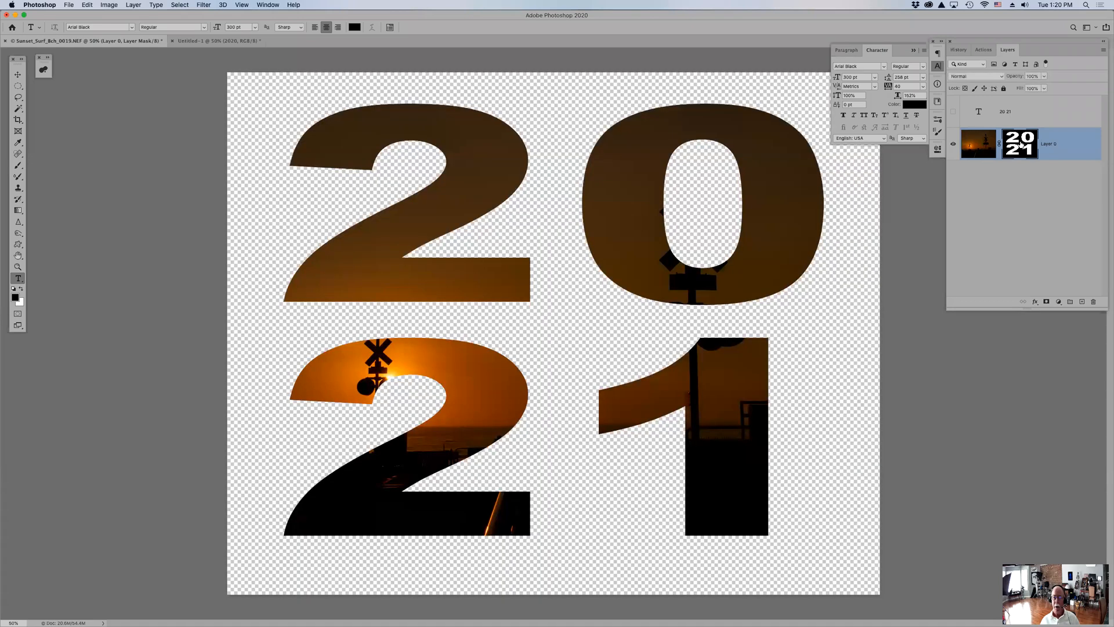
{"action": "left_click", "coordinate": [1020, 145], "text": "alt"}
{"action": "left_click", "coordinate": [1020, 145], "text": "alt"}
{"action": "left_click", "coordinate": [1020, 145], "text": "super"}
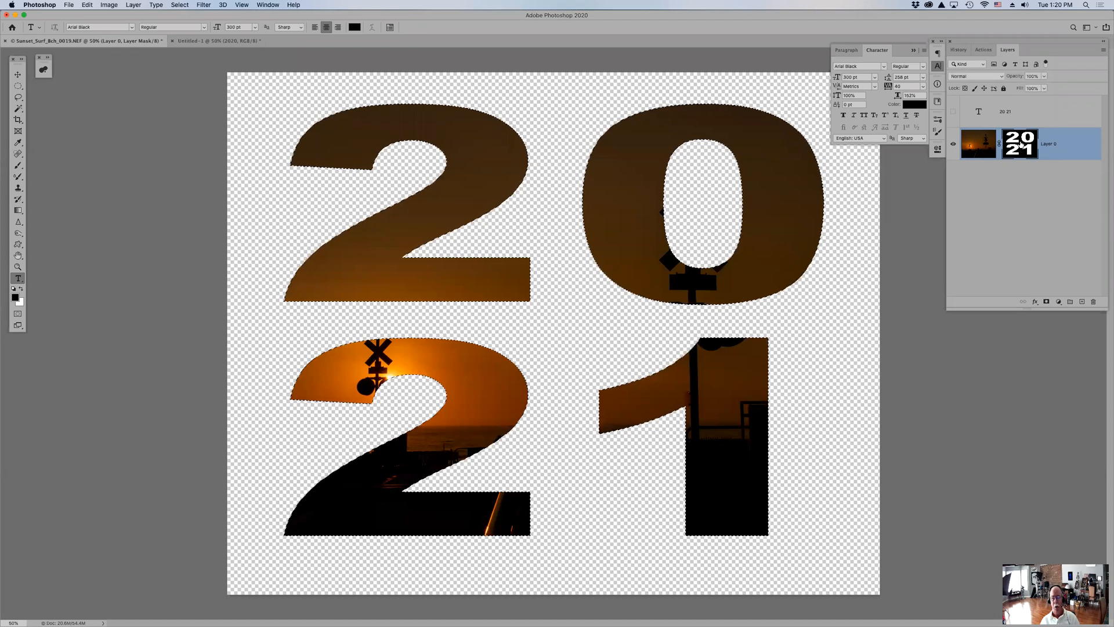
{"action": "key", "text": "super+d"}
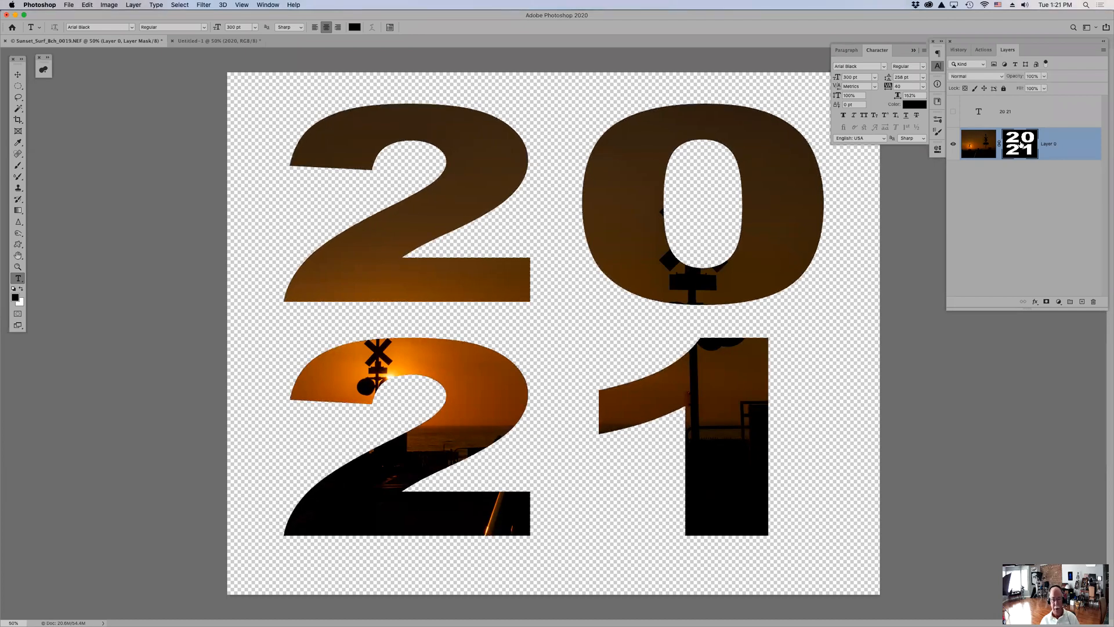
Check the photo with its layer mask off and on, and invert the mask
{"action": "left_click", "coordinate": [1018, 145], "text": "shift"}
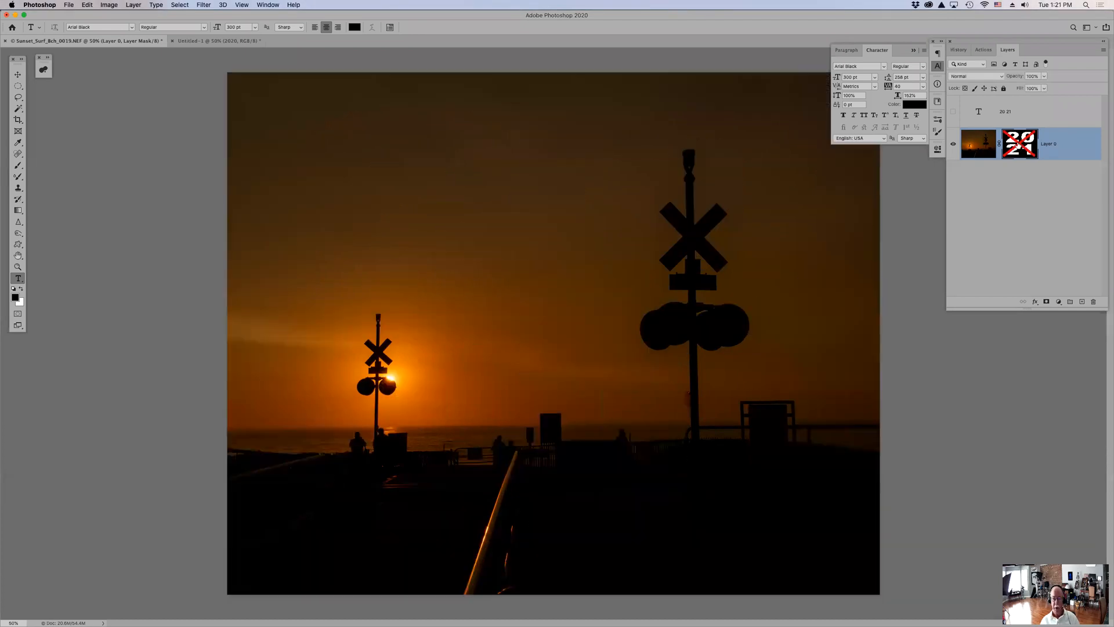
{"action": "left_click", "coordinate": [1018, 145], "text": "shift"}
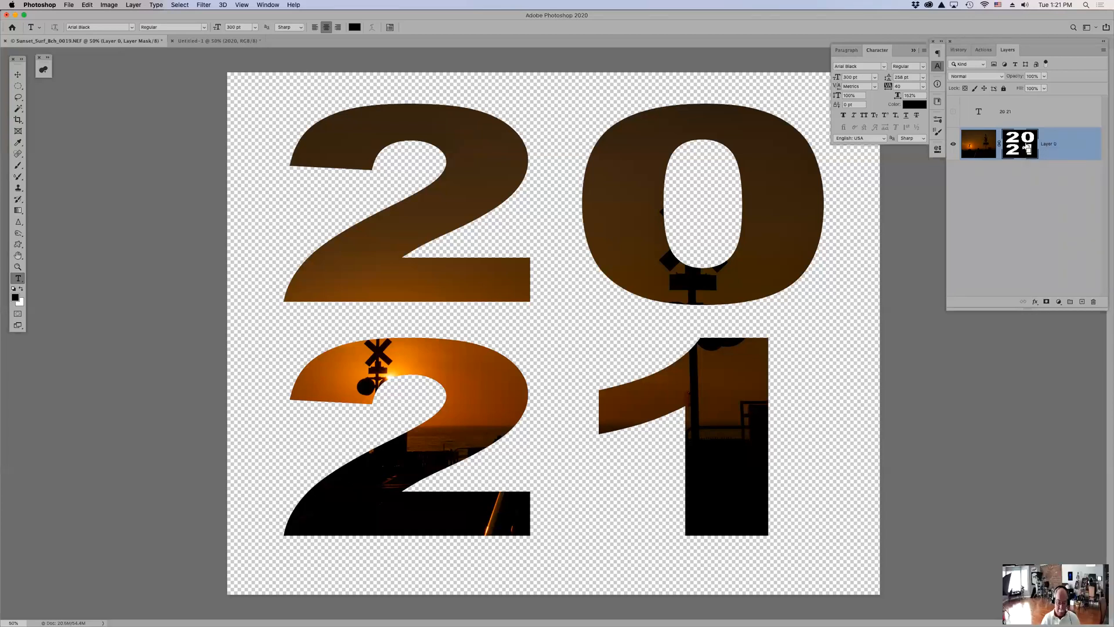
{"action": "key", "text": "super+i"}
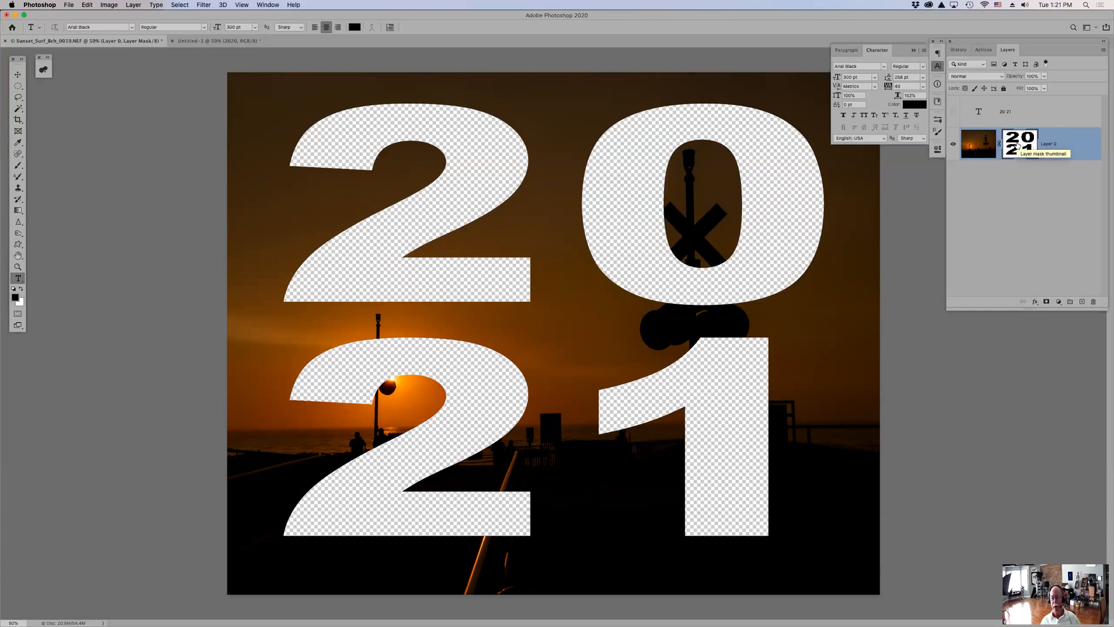
Show the 20 21 text layer again and load its outline as a selection
{"action": "left_click", "coordinate": [952, 115]}
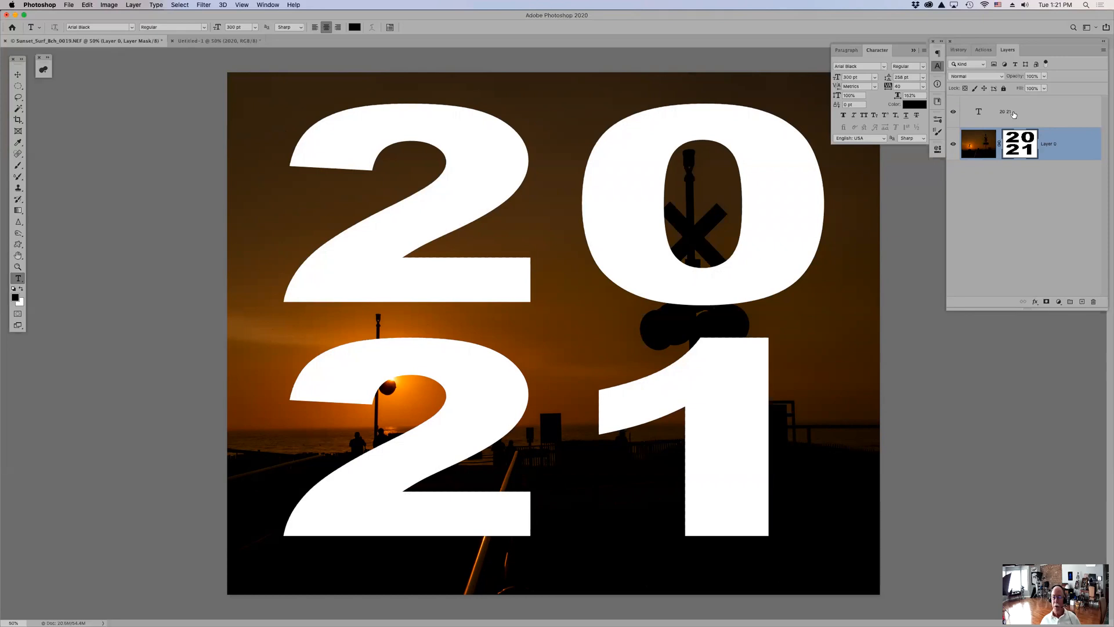
{"action": "left_click", "coordinate": [978, 112]}
{"action": "left_click", "coordinate": [978, 112], "text": "super"}
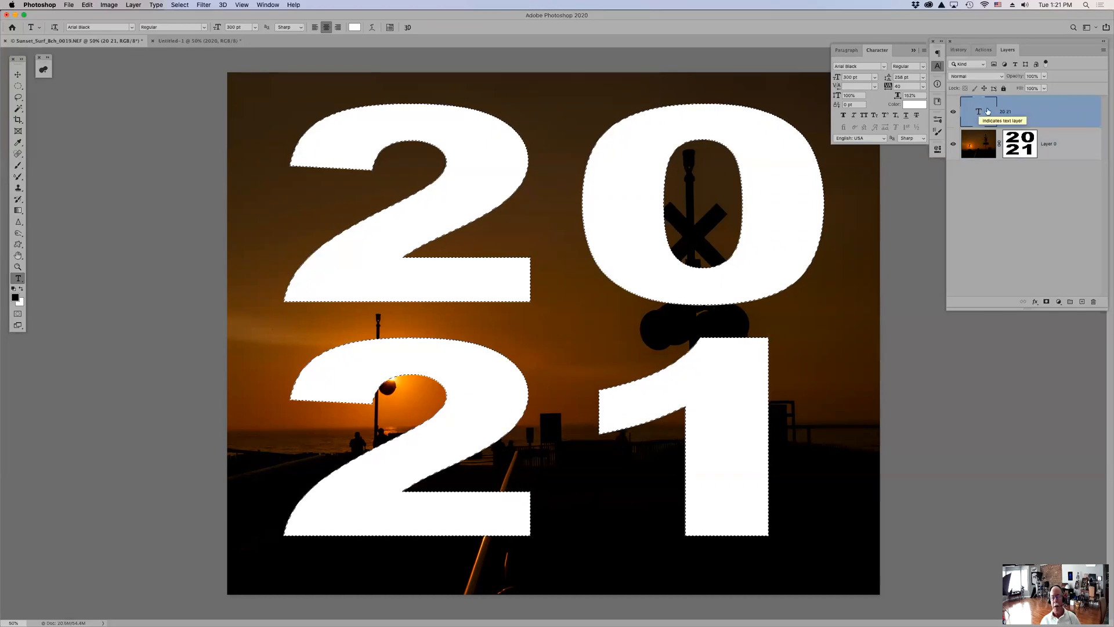
Mask the 20 21 text layer with the inverse of its outline selection, after trying and undoing a mask from the direct selection
{"action": "left_click", "coordinate": [1046, 302]}
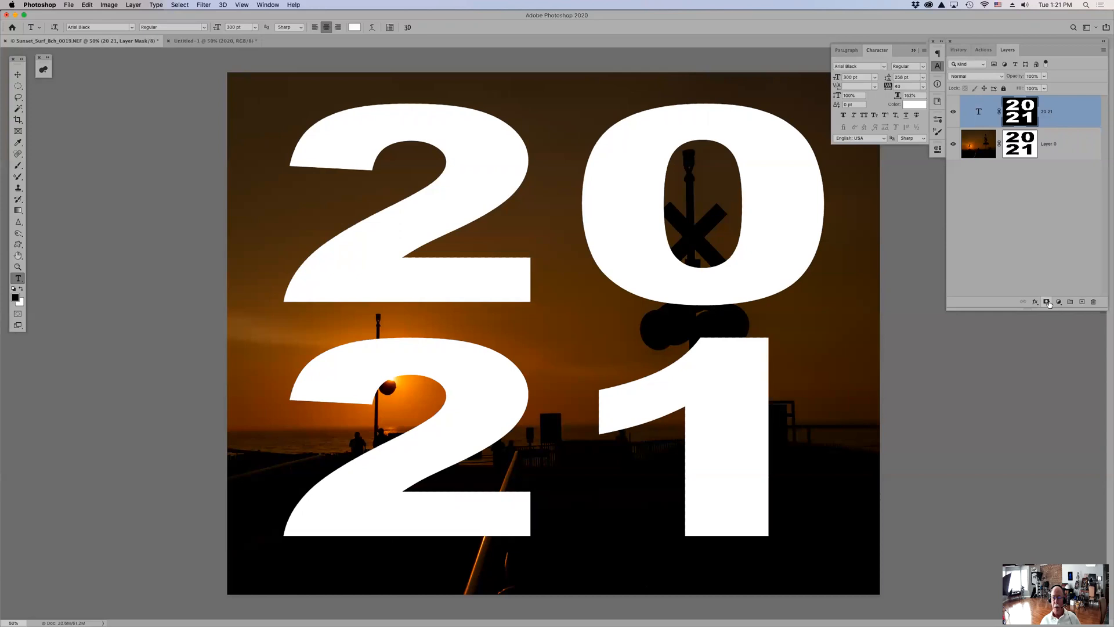
{"action": "key", "text": "super+z"}
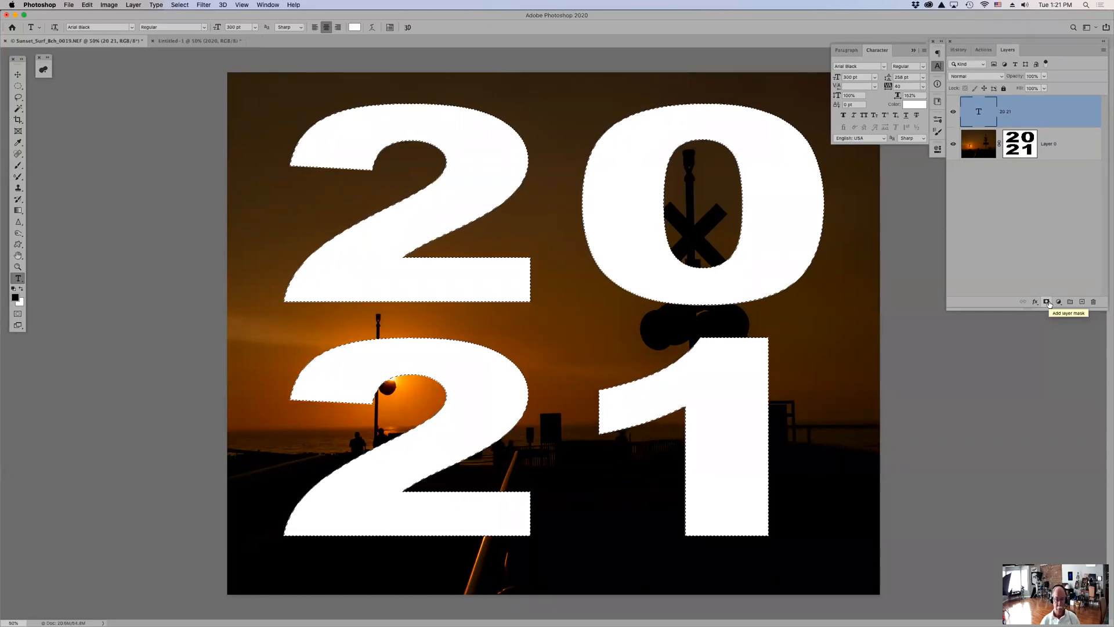
{"action": "key", "text": "super+shift+i"}
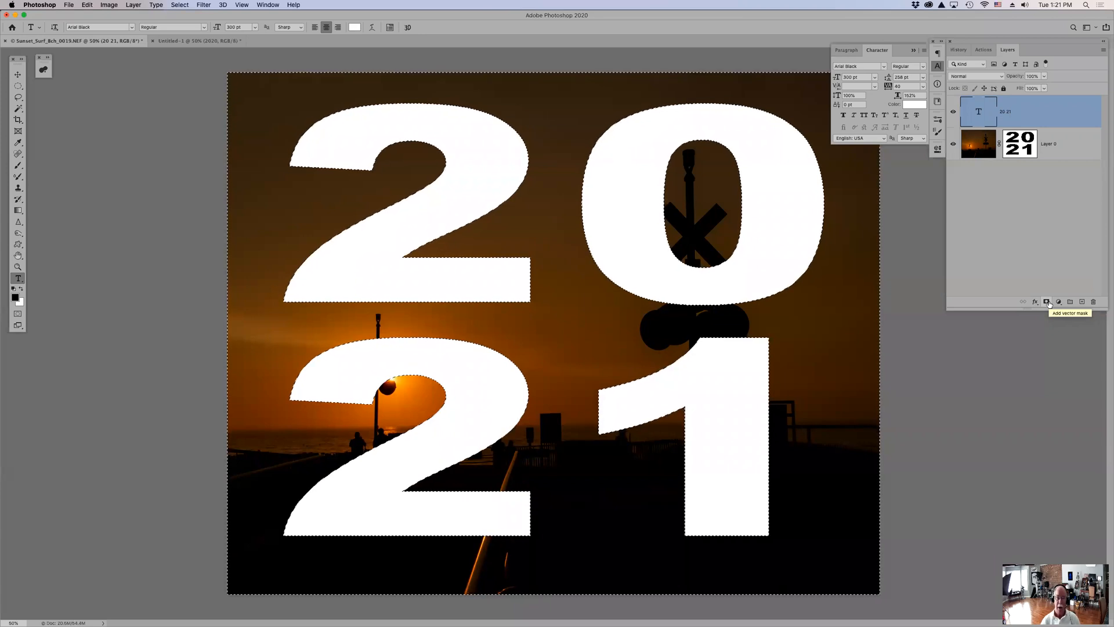
{"action": "left_click", "coordinate": [1047, 302]}
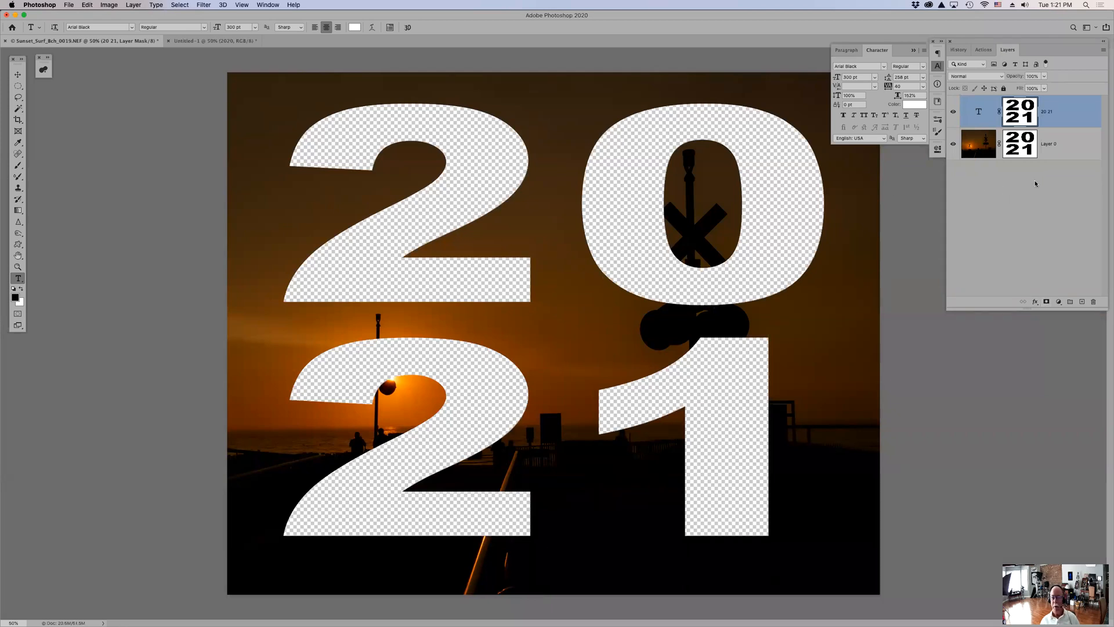
Add a new layer between the 20 21 text and the photo, and fill it with a diagonal pink-blue-purple gradient
{"action": "left_click", "coordinate": [1081, 302]}
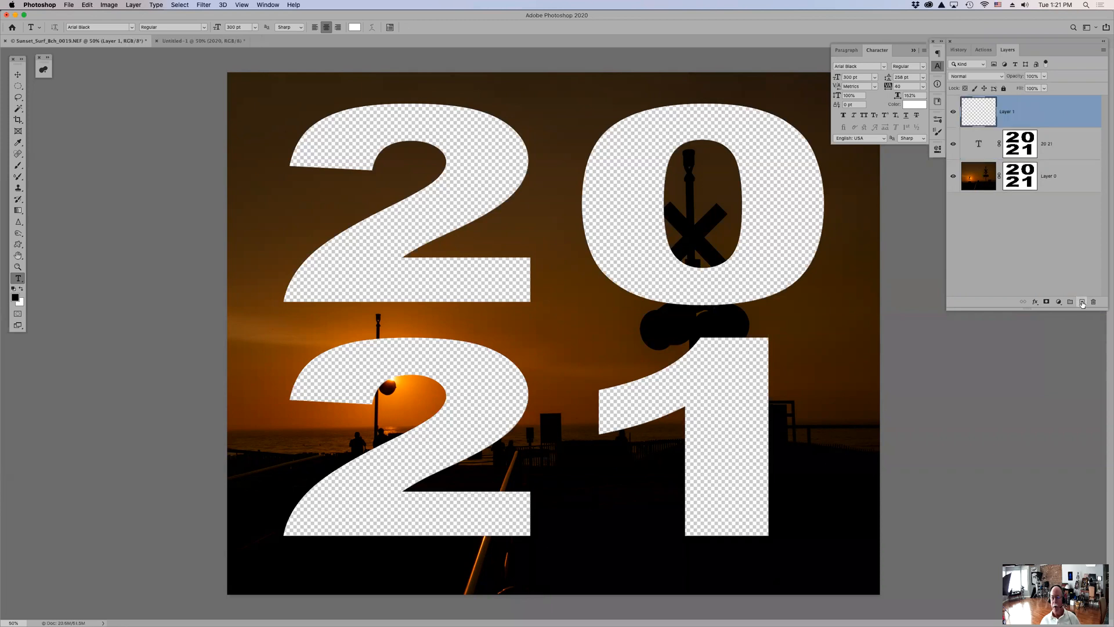
{"action": "left_click_drag", "start_coordinate": [1076, 103], "coordinate": [1076, 148]}
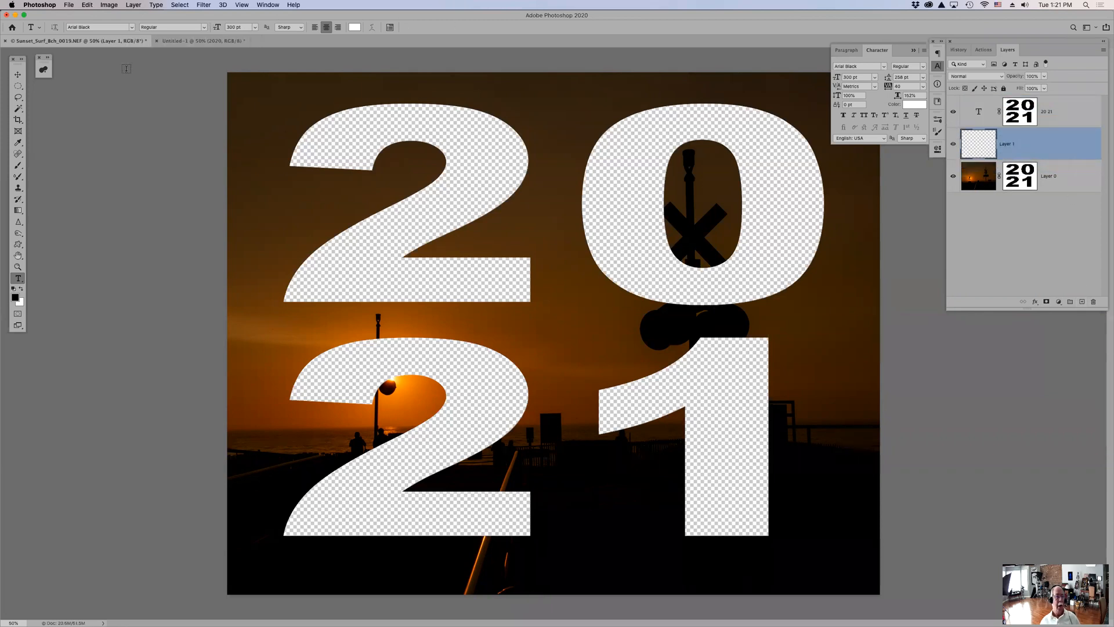
{"action": "key", "text": "g"}
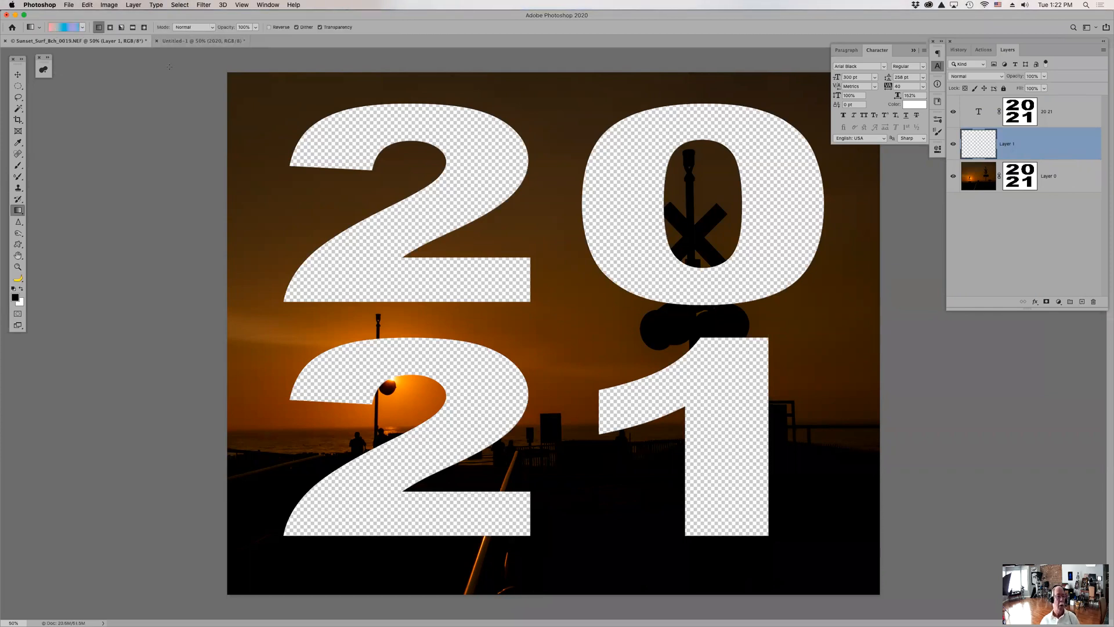
{"action": "left_click_drag", "start_coordinate": [284, 85], "coordinate": [849, 566]}
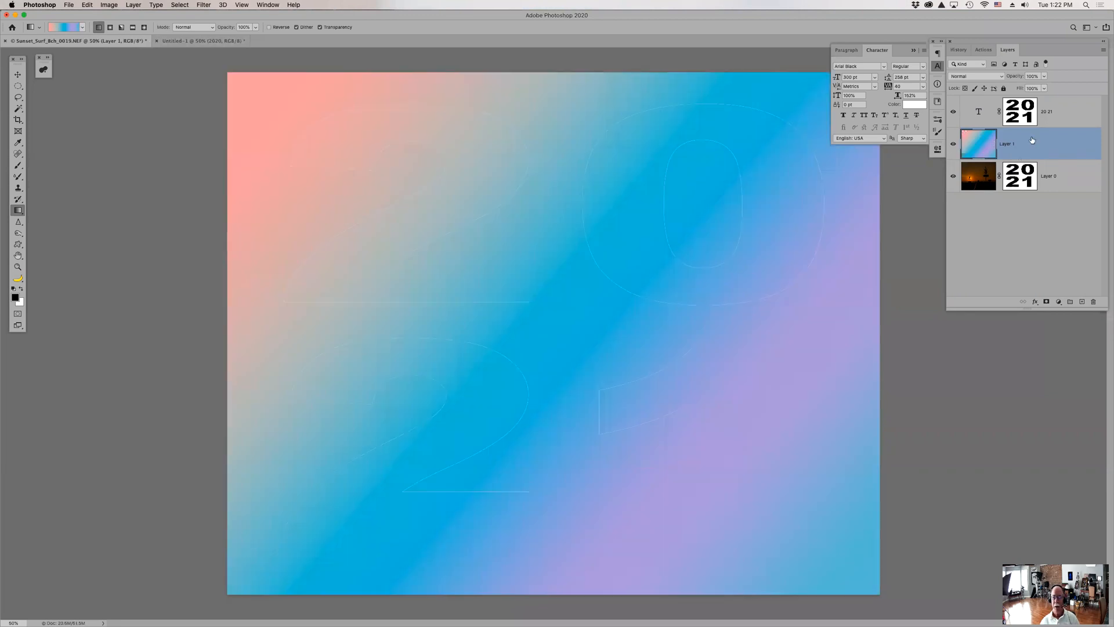
Transfer the text layer's mask to the gradient layer, invert it, and return it to the text layer
{"action": "left_click", "coordinate": [1020, 109]}
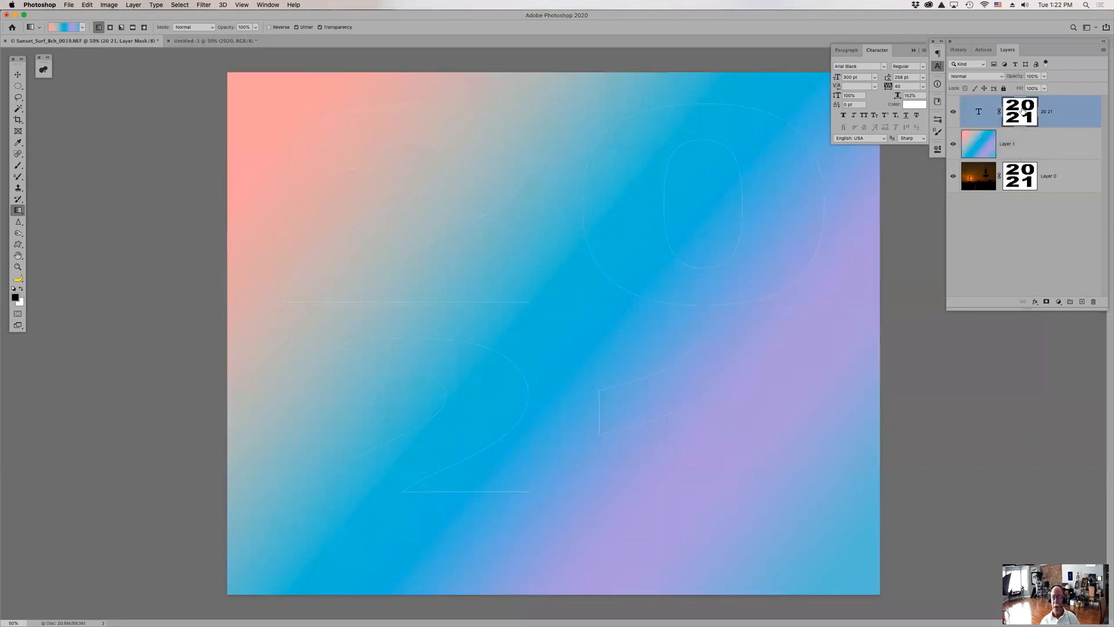
{"action": "left_click_drag", "start_coordinate": [1021, 109], "coordinate": [1027, 146]}
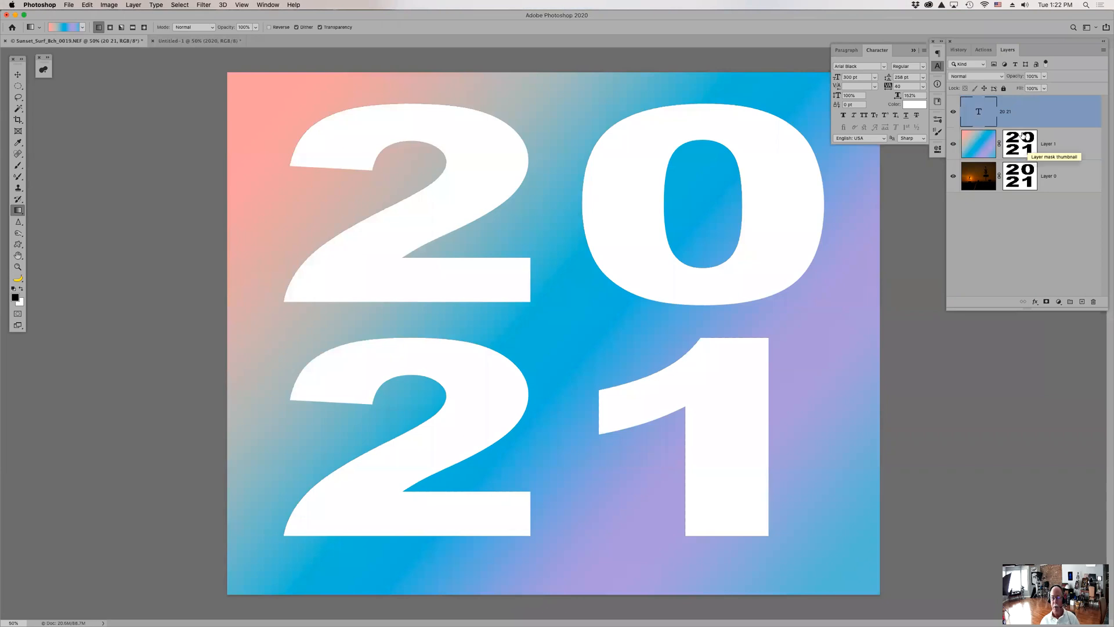
{"action": "left_click", "coordinate": [1022, 141]}
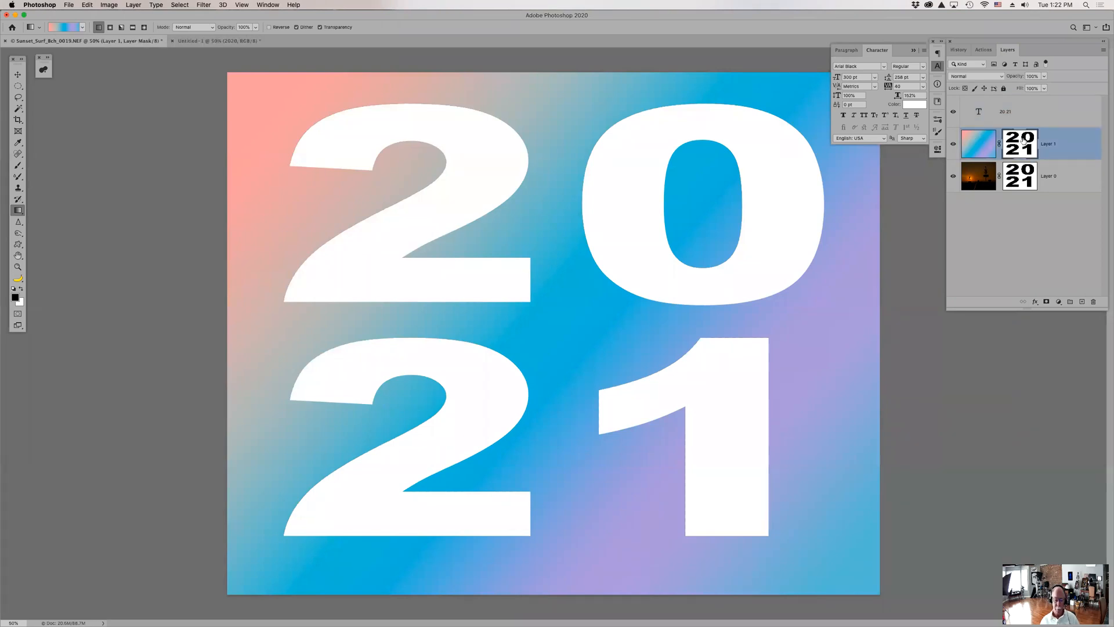
{"action": "key", "text": "super+i"}
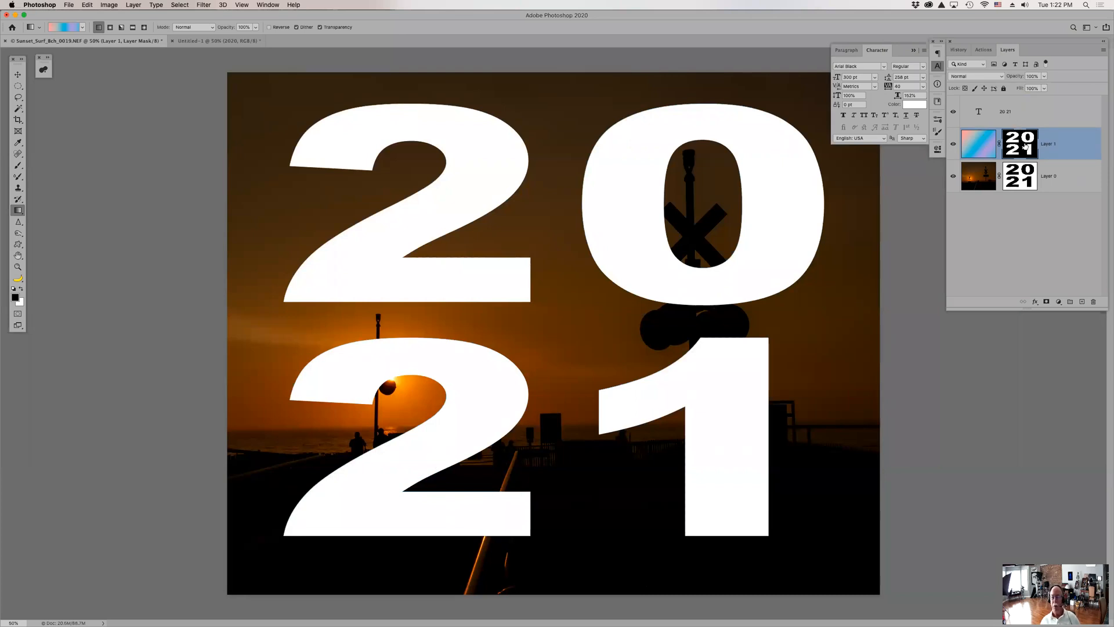
{"action": "left_click_drag", "start_coordinate": [1025, 138], "coordinate": [1027, 117]}
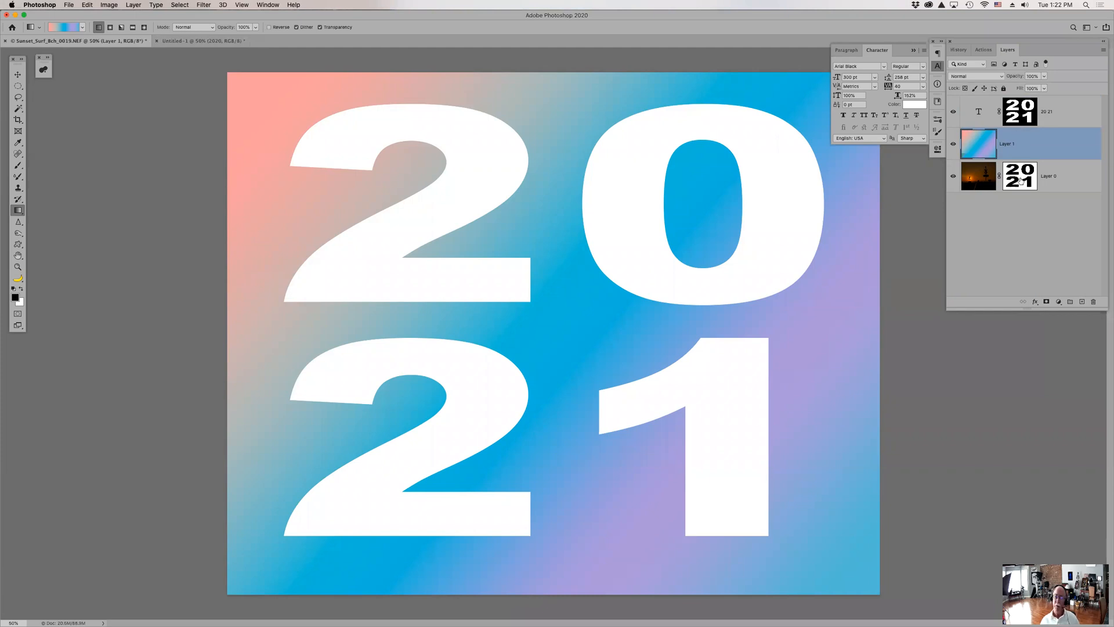
Give the gradient layer an inverted copy of the photo's mask and place the 20 21 text layer beneath it
{"action": "left_click_drag", "start_coordinate": [1022, 182], "coordinate": [1023, 149]}
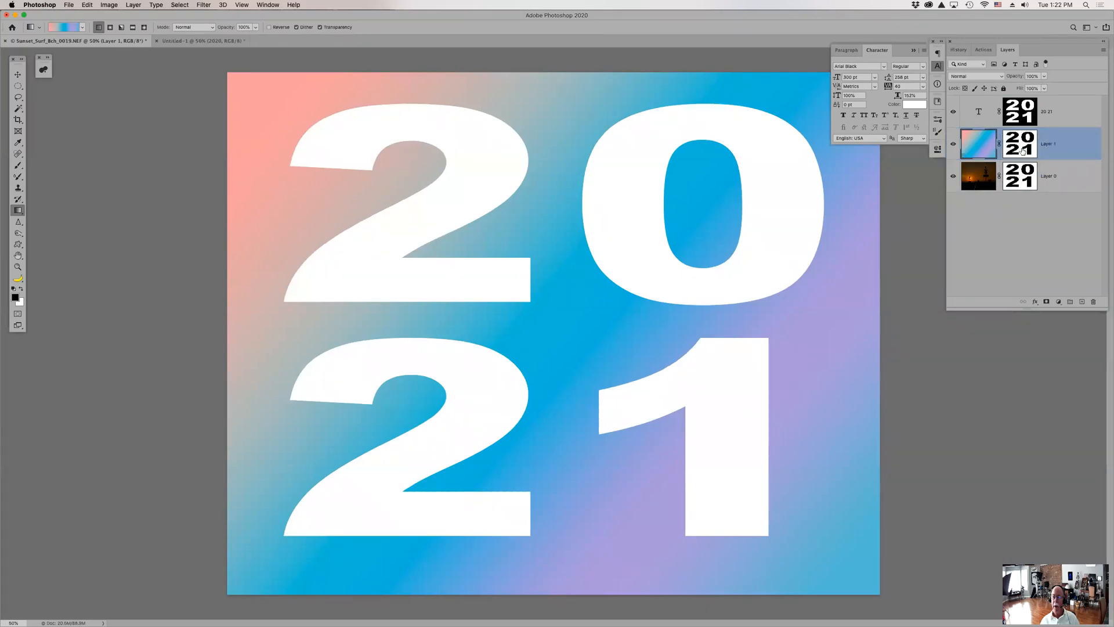
{"action": "left_click", "coordinate": [1022, 150]}
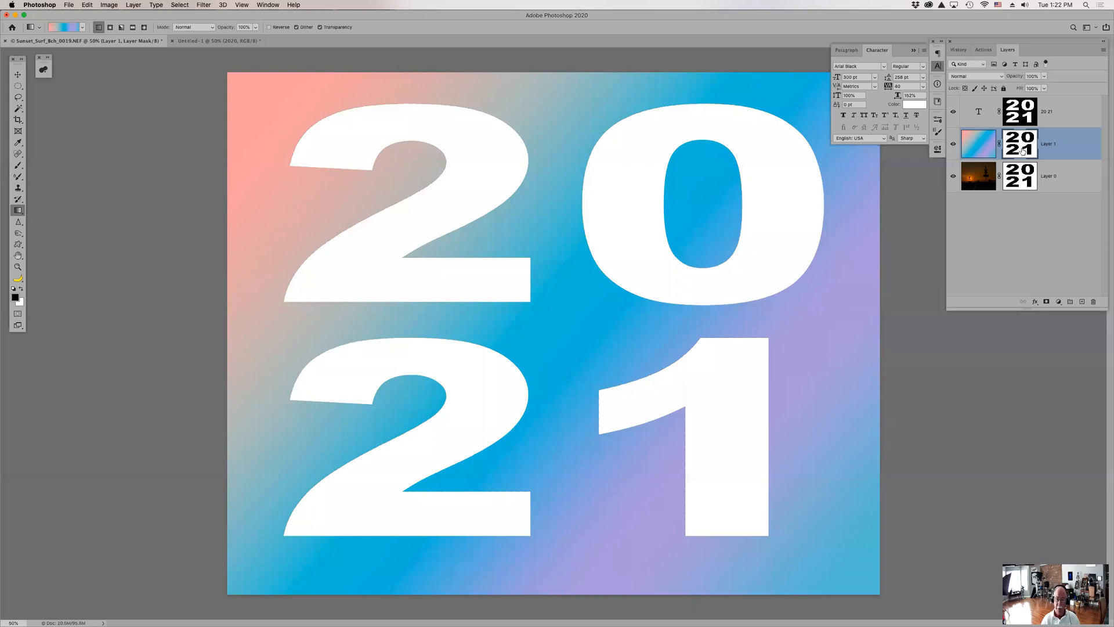
{"action": "key", "text": "super+i"}
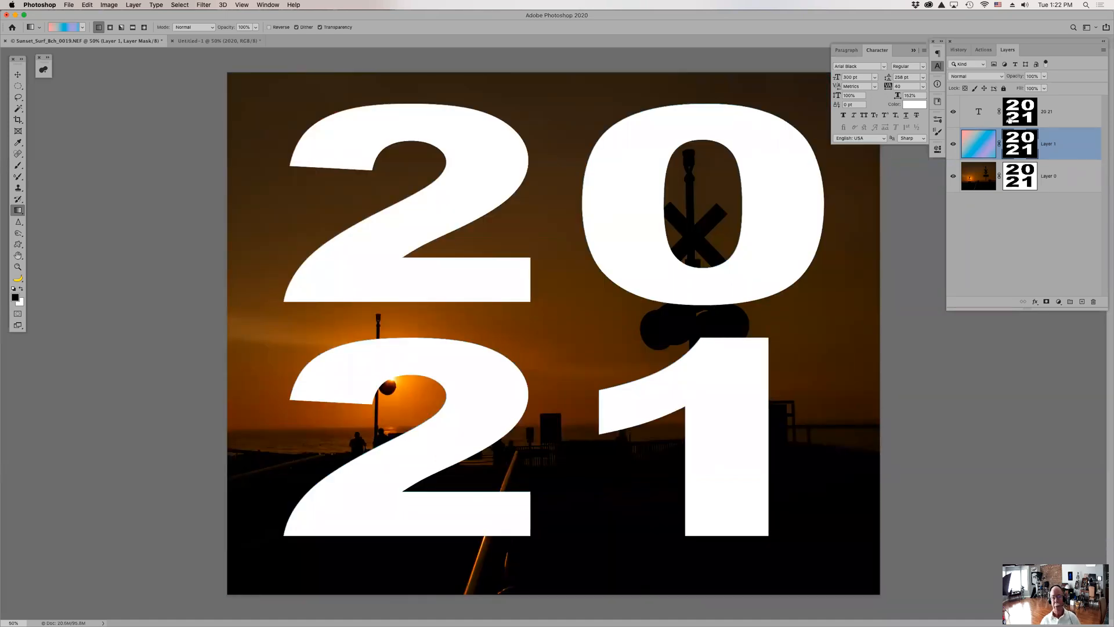
{"action": "left_click_drag", "start_coordinate": [1058, 115], "coordinate": [1062, 167]}
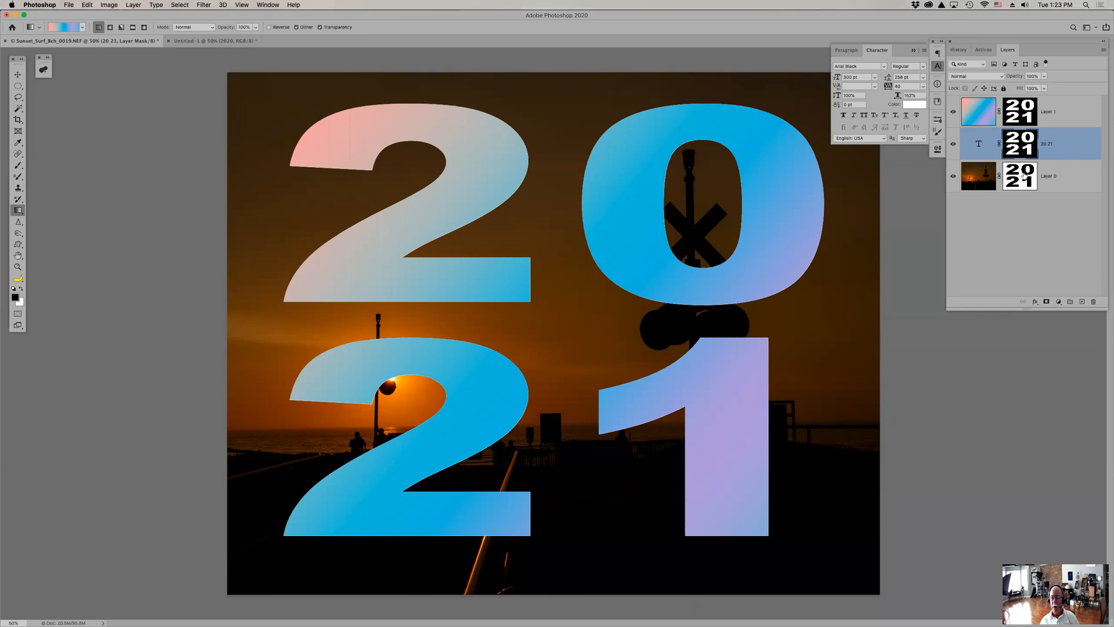
Delete the gradient and text layers, and discard the photo's layer mask without applying it
{"action": "left_click", "coordinate": [1066, 113], "text": "shift"}
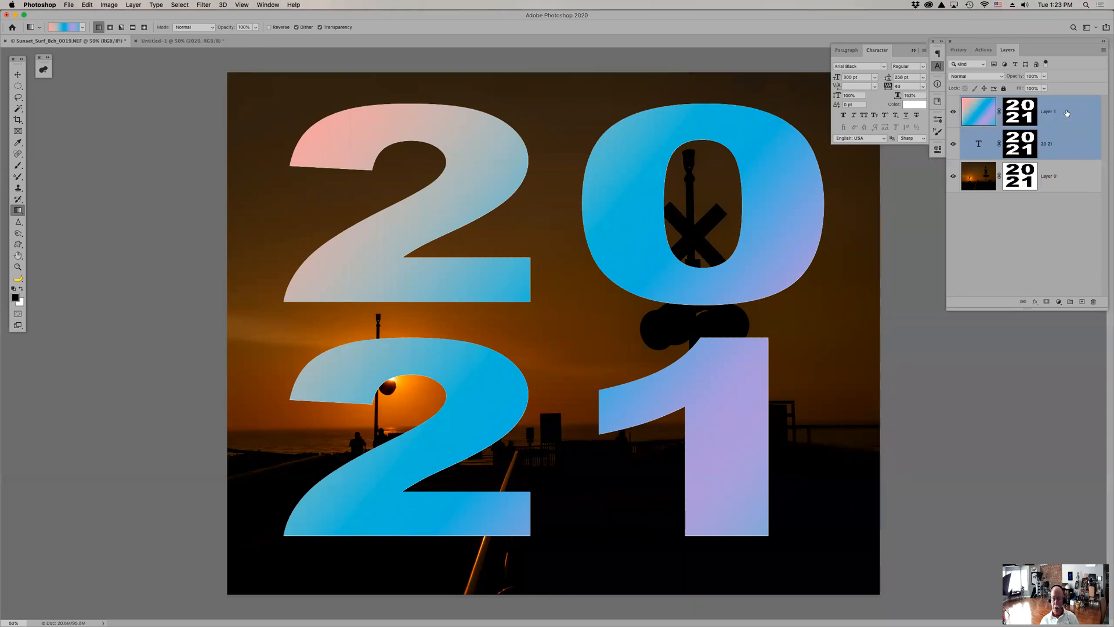
{"action": "key", "text": "Delete"}
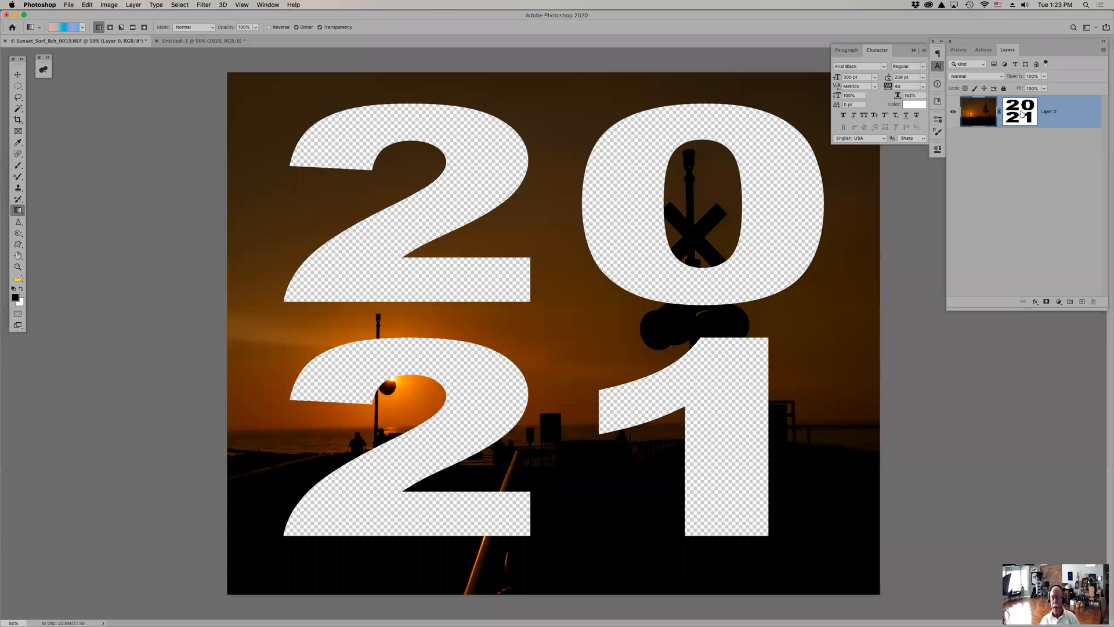
{"action": "left_click_drag", "start_coordinate": [1020, 114], "coordinate": [1094, 303]}
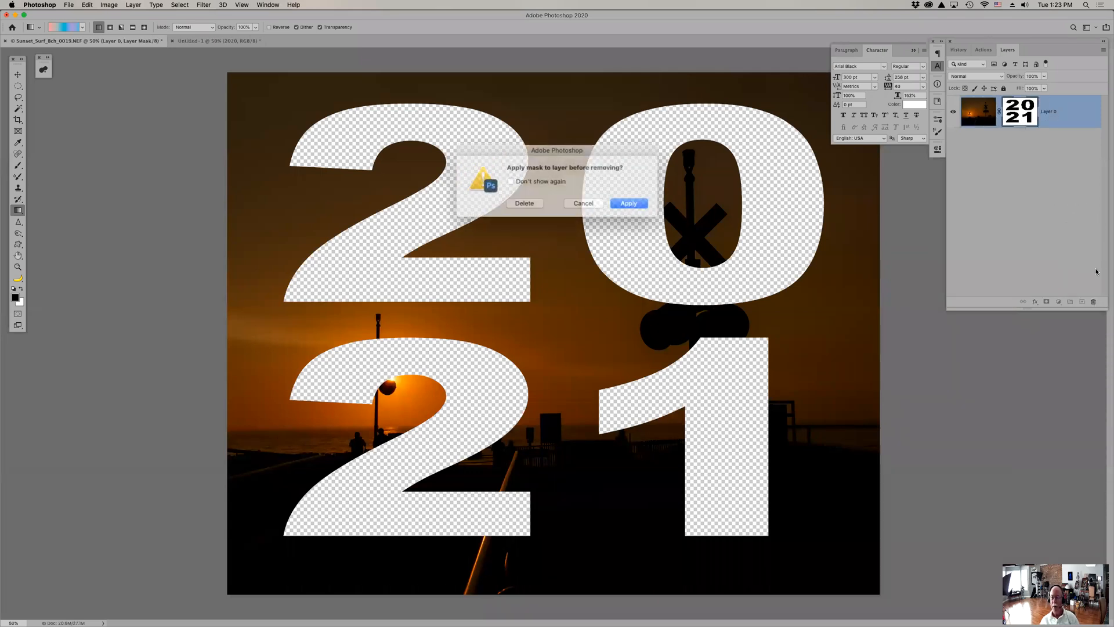
{"action": "left_click", "coordinate": [529, 201]}
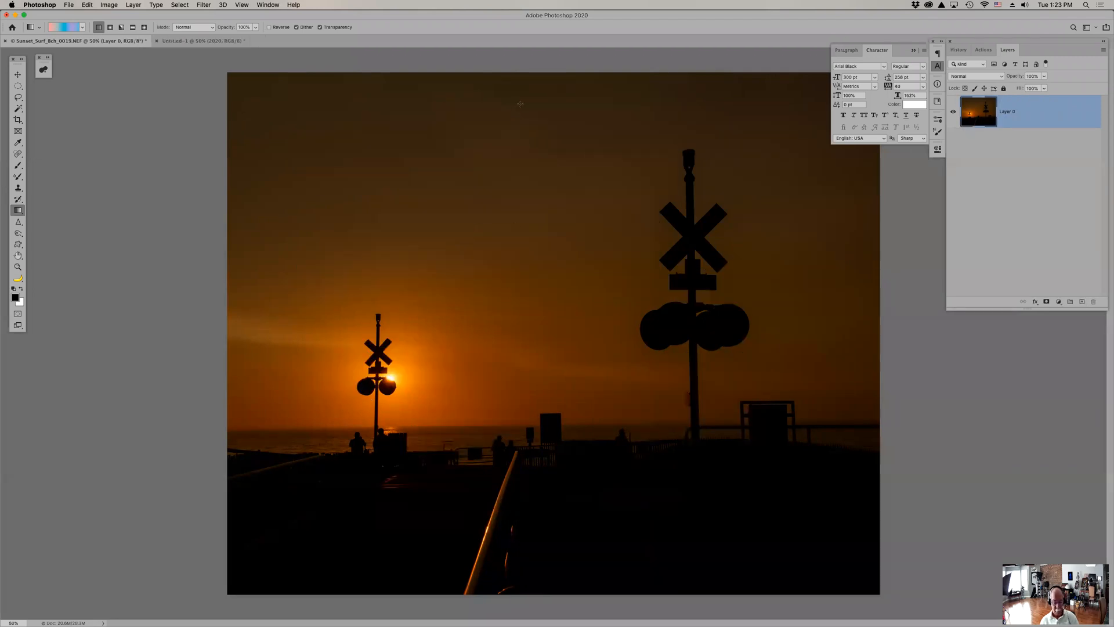
Create a text box across the upper sky at 100 pt, and reduce the font size until the word Lorem fits on one line
{"action": "key", "text": "t"}
{"action": "left_click_drag", "start_coordinate": [294, 105], "coordinate": [649, 204]}
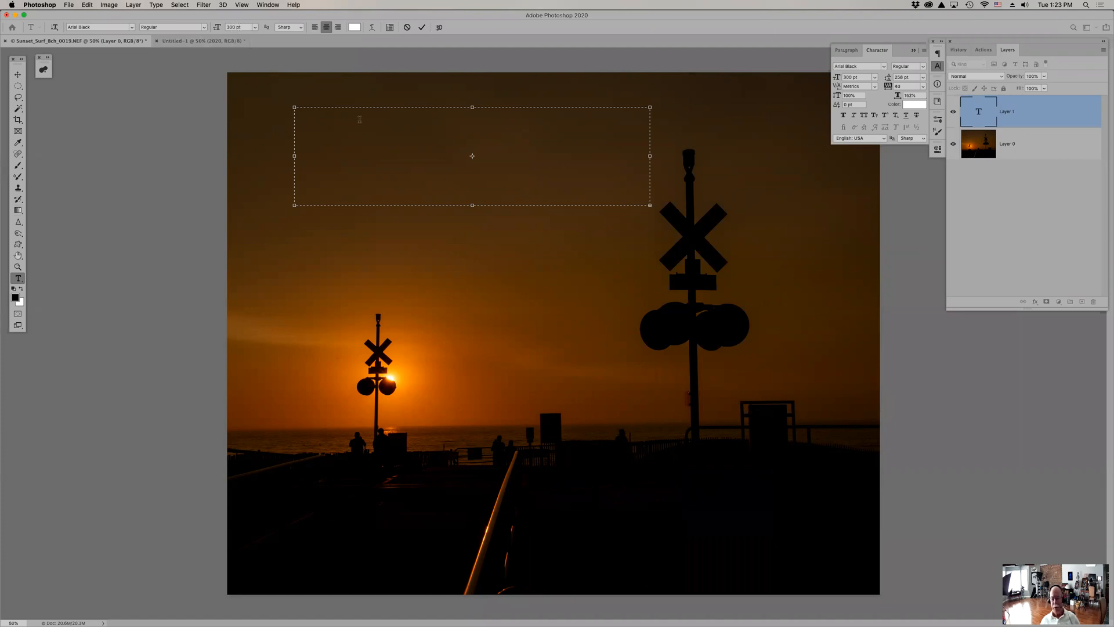
{"action": "left_click", "coordinate": [231, 27]}
{"action": "type", "text": "100"}
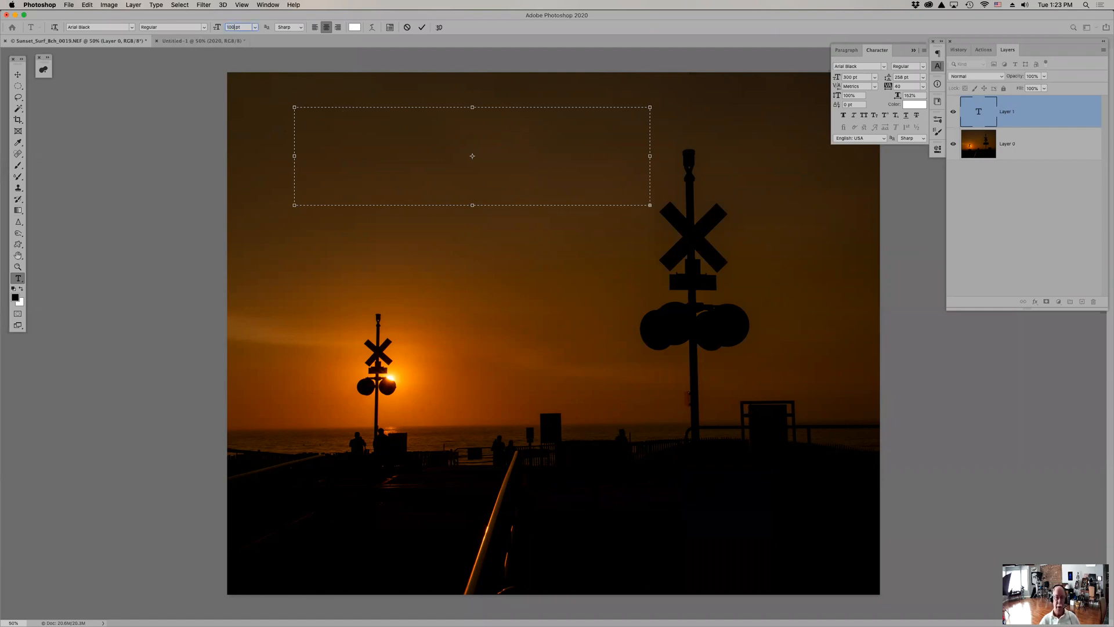
{"action": "key", "text": "Return"}
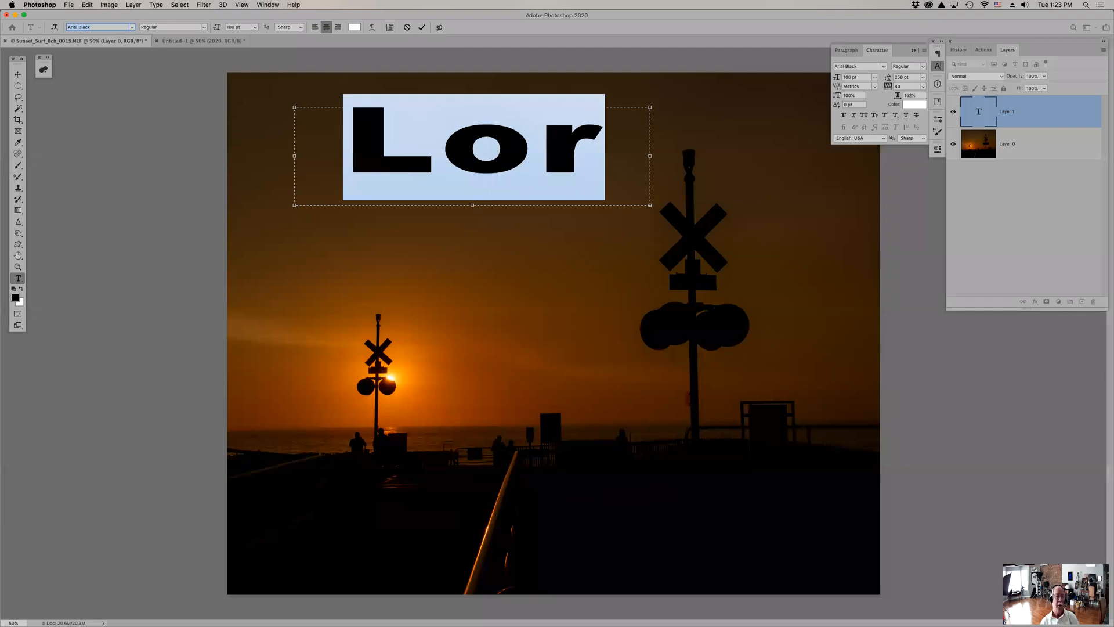
{"action": "left_click_drag", "start_coordinate": [217, 28], "coordinate": [198, 31]}
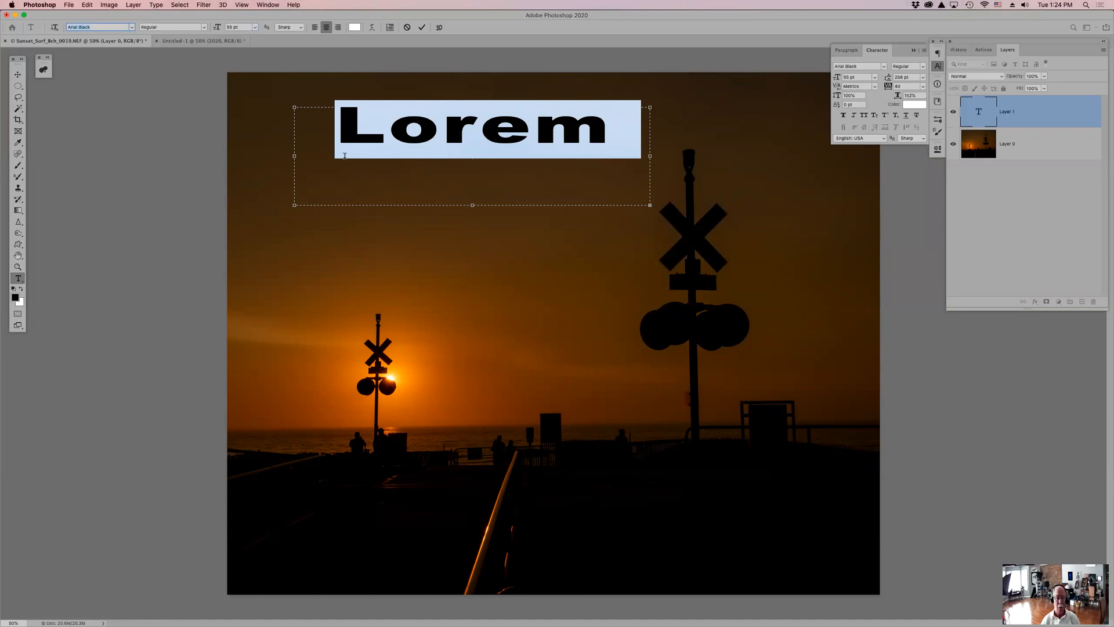
Replace all of the placeholder text in the box with a © symbol
{"action": "double_click", "coordinate": [410, 121]}
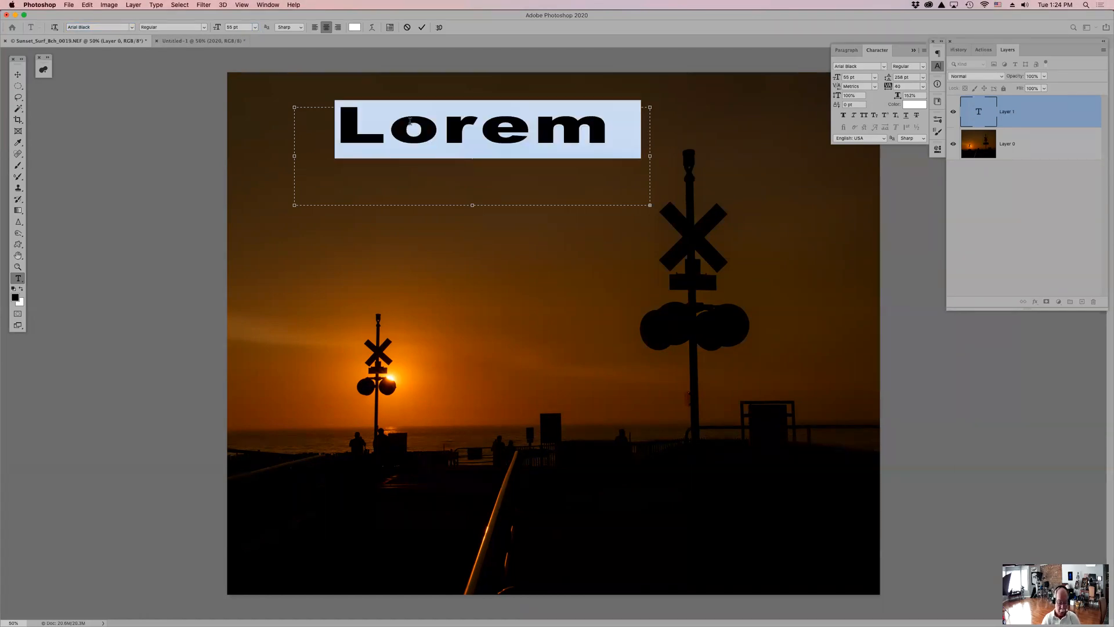
{"action": "type", "text": "©ipsum"}
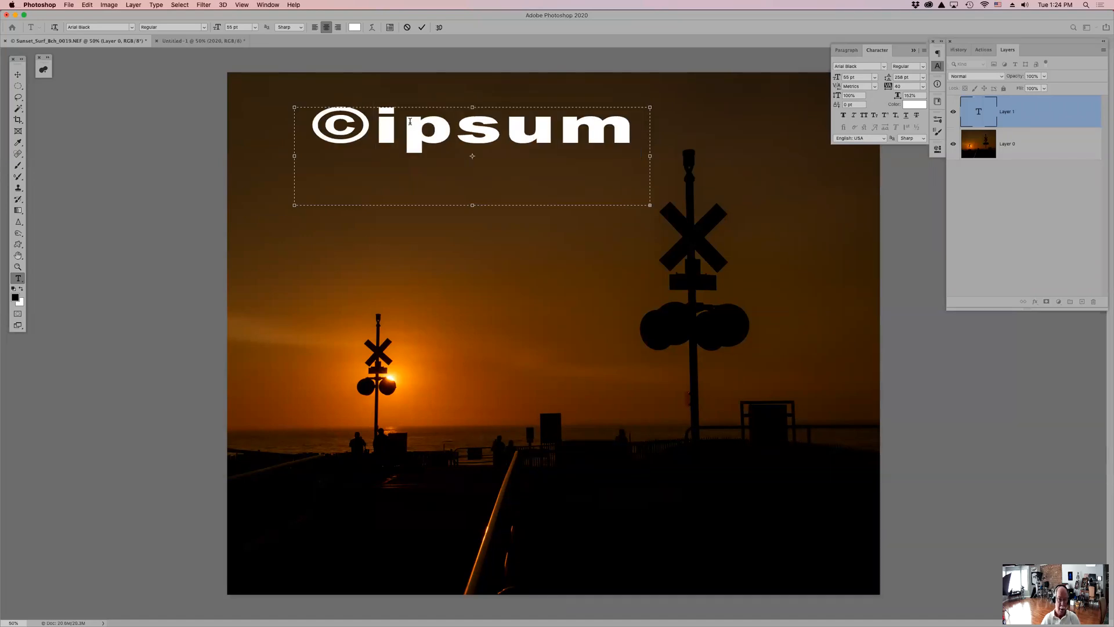
{"action": "double_click", "coordinate": [409, 121]}
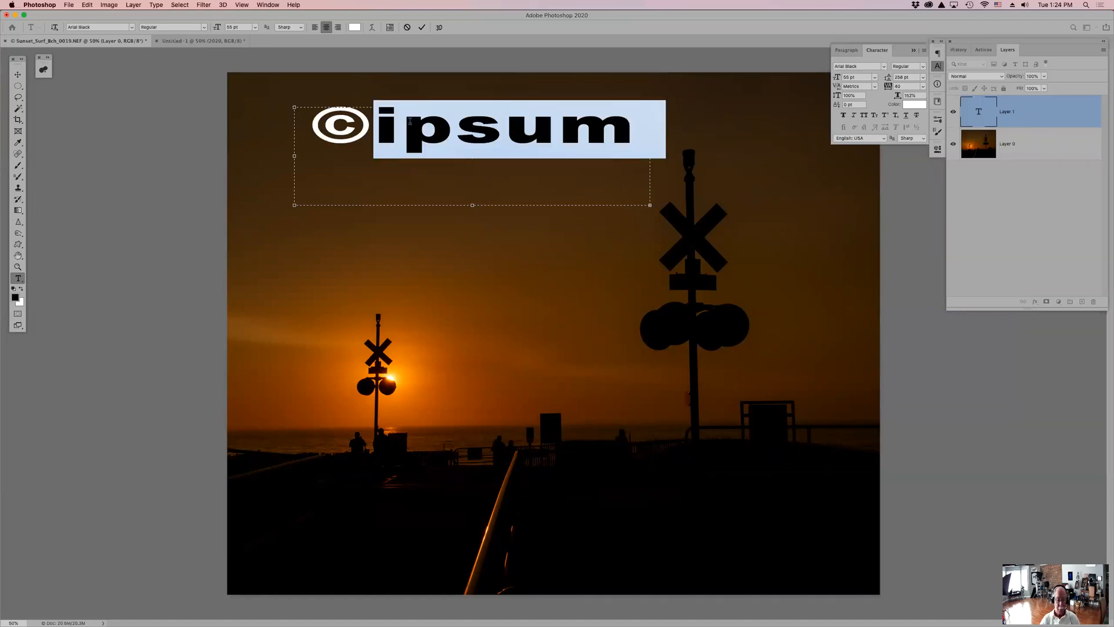
{"action": "type", "text": "dolor"}
{"action": "left_click", "coordinate": [410, 121]}
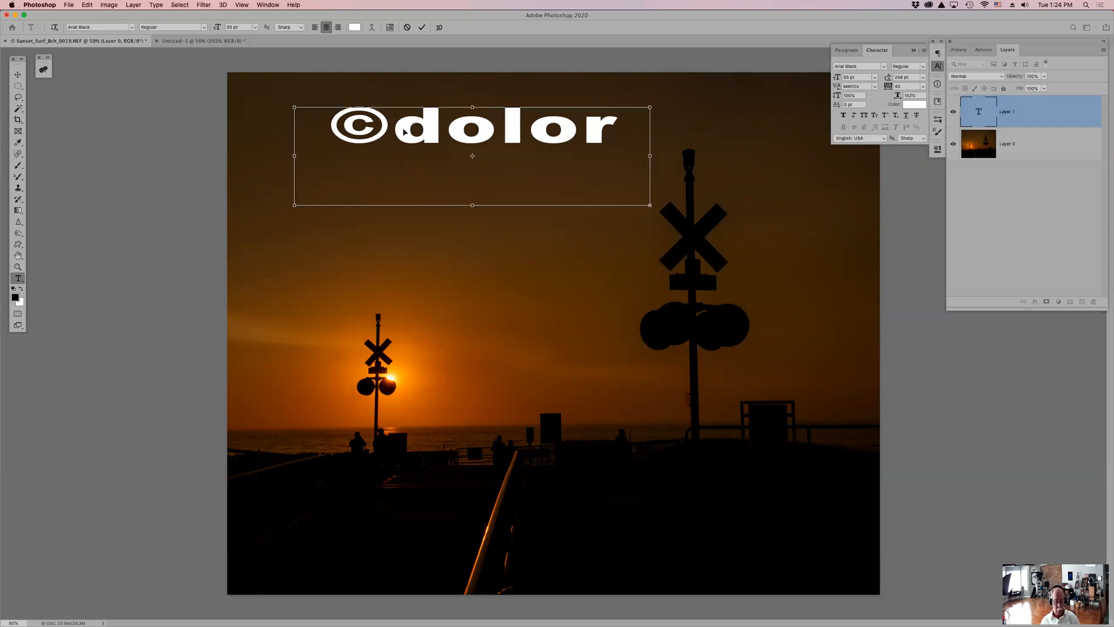
{"action": "key", "text": "super+a"}
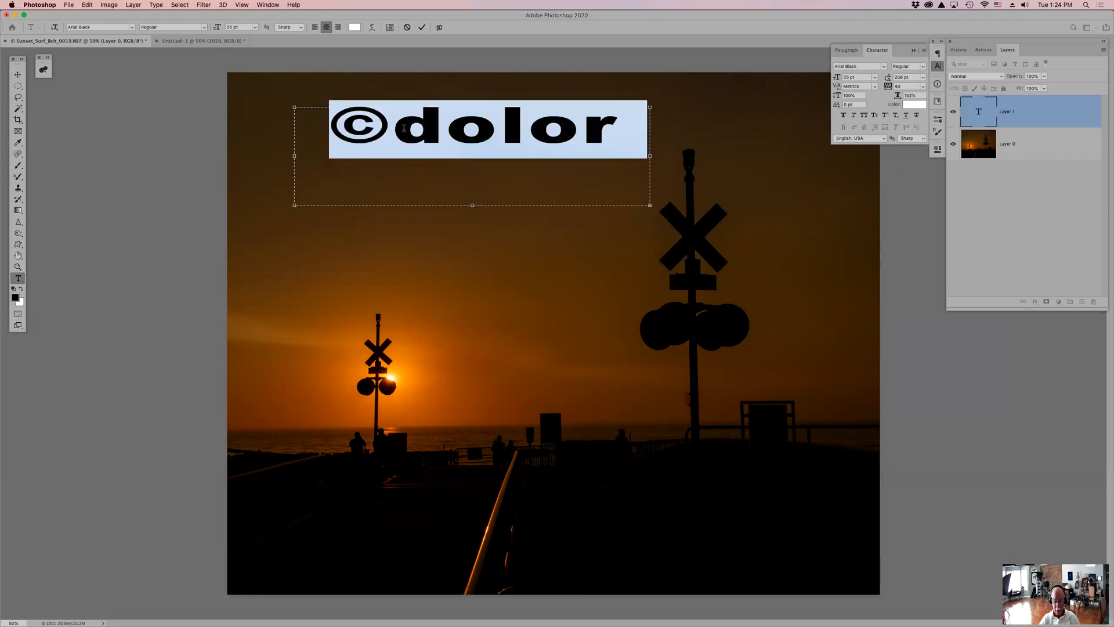
{"action": "key", "text": "BackSpace"}
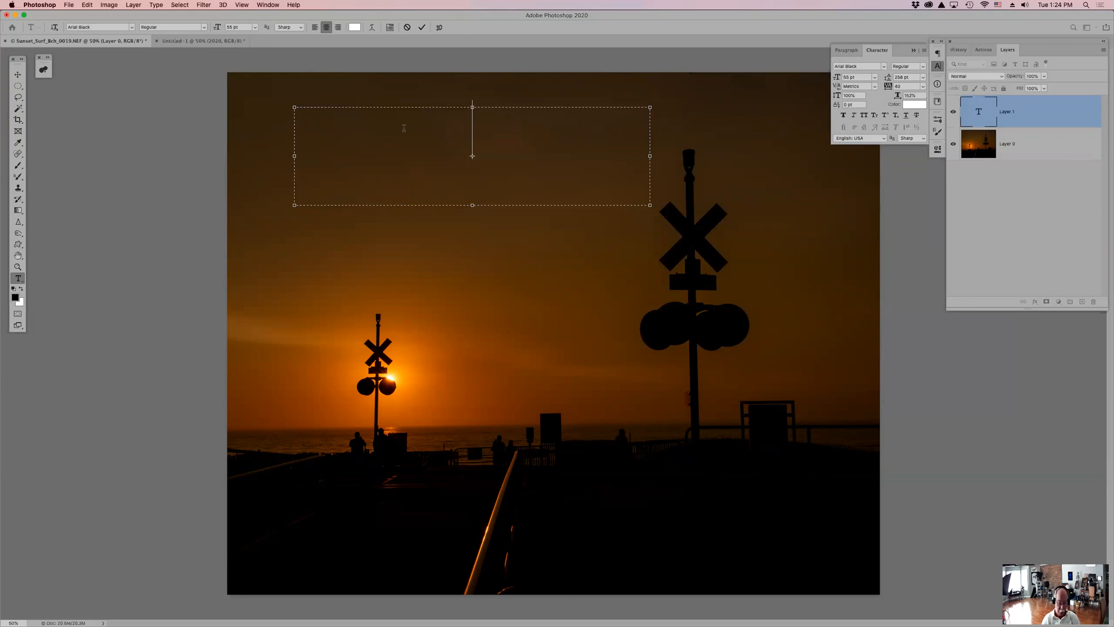
{"action": "type", "text": "©"}
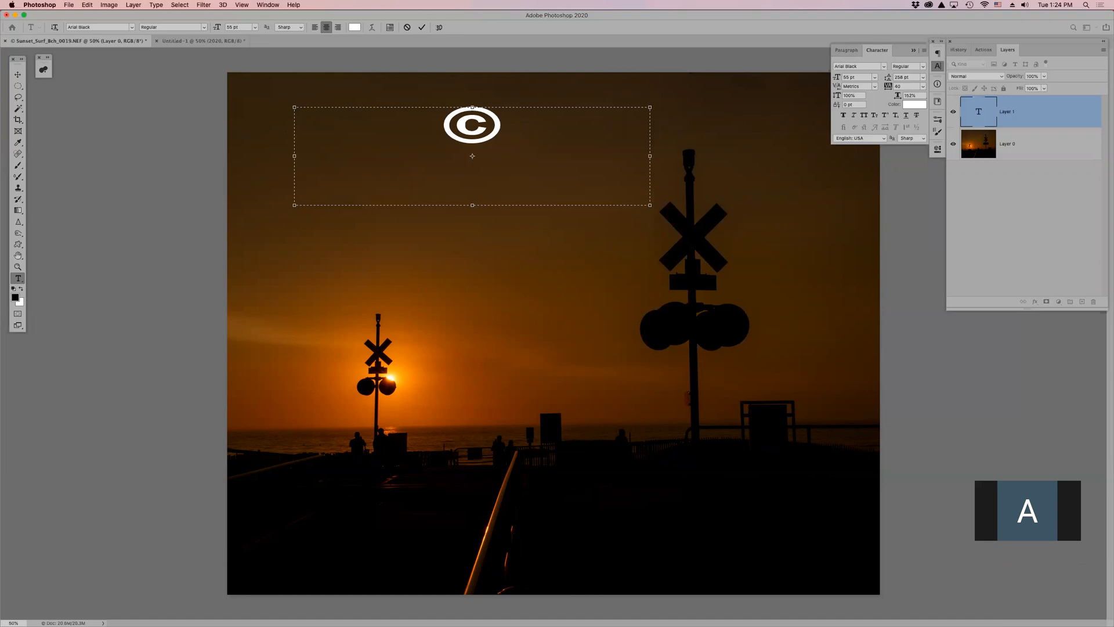
{"action": "left_click", "coordinate": [1071, 489]}
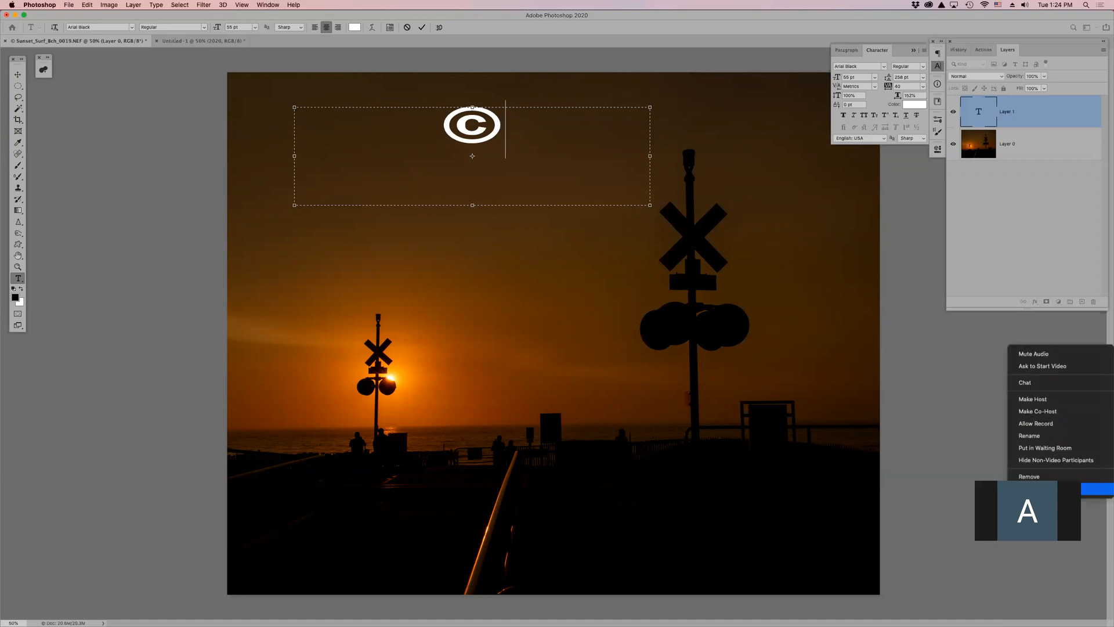
{"action": "left_click", "coordinate": [1055, 355]}
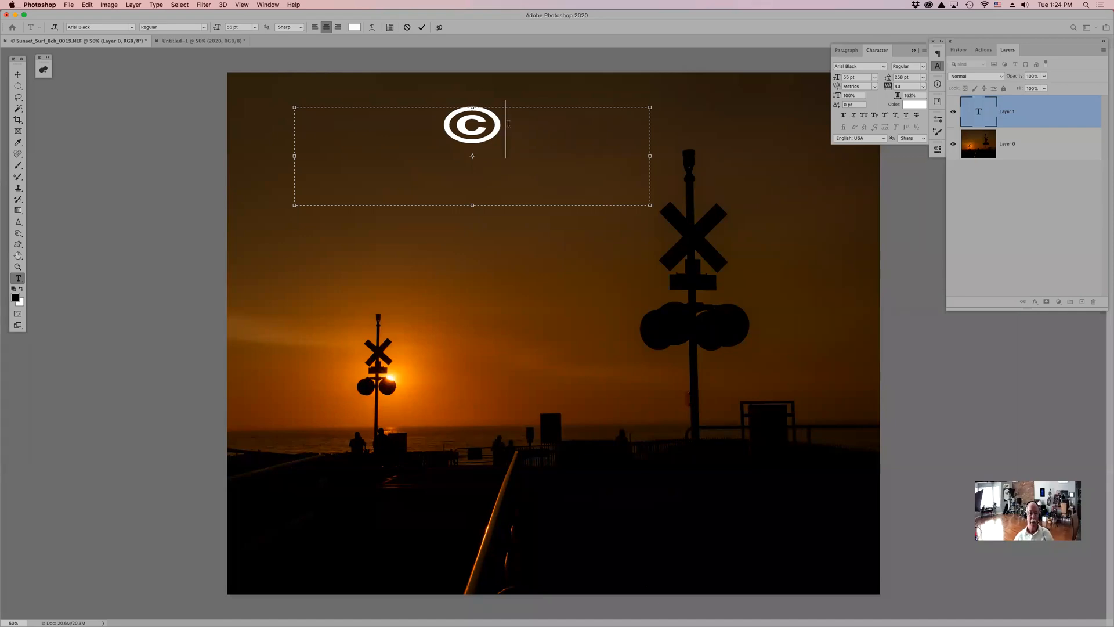
Complete the copyright line as ©Collins Foto, set its size to 20 pt, and commit the text
{"action": "type", "text": "Collin"}
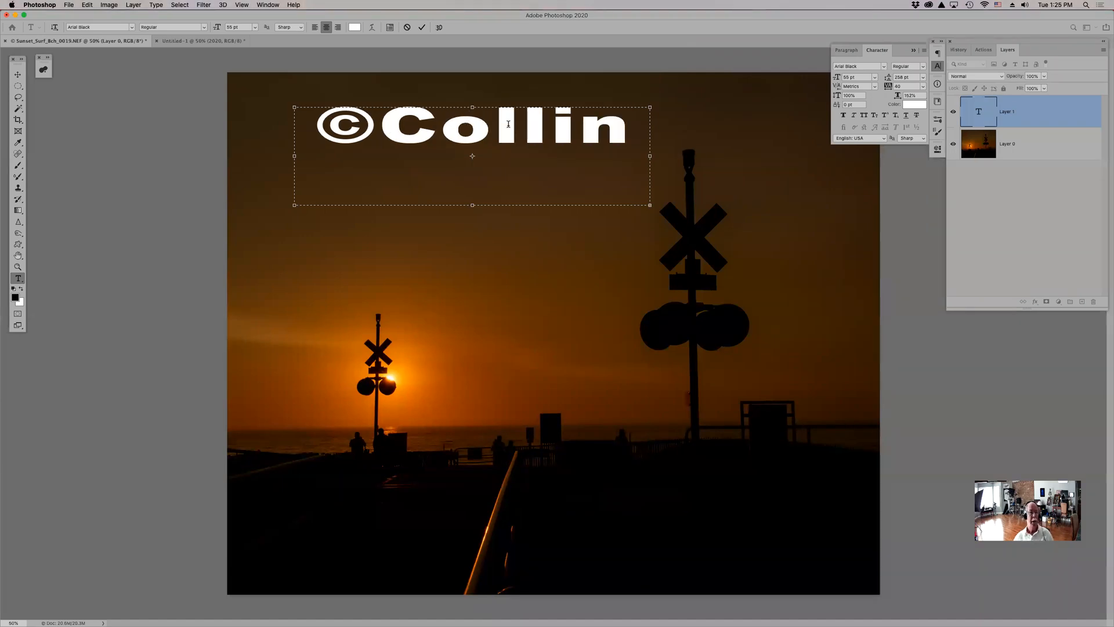
{"action": "left_click_drag", "start_coordinate": [214, 30], "coordinate": [215, 28]}
{"action": "key", "text": "super+a"}
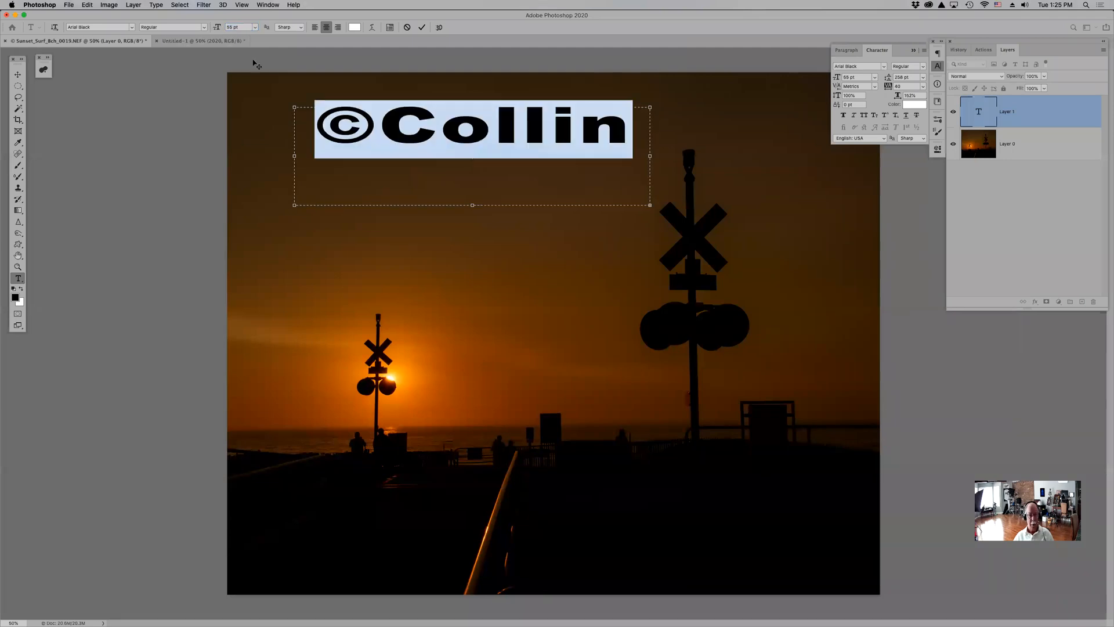
{"action": "left_click", "coordinate": [230, 27]}
{"action": "type", "text": "20"}
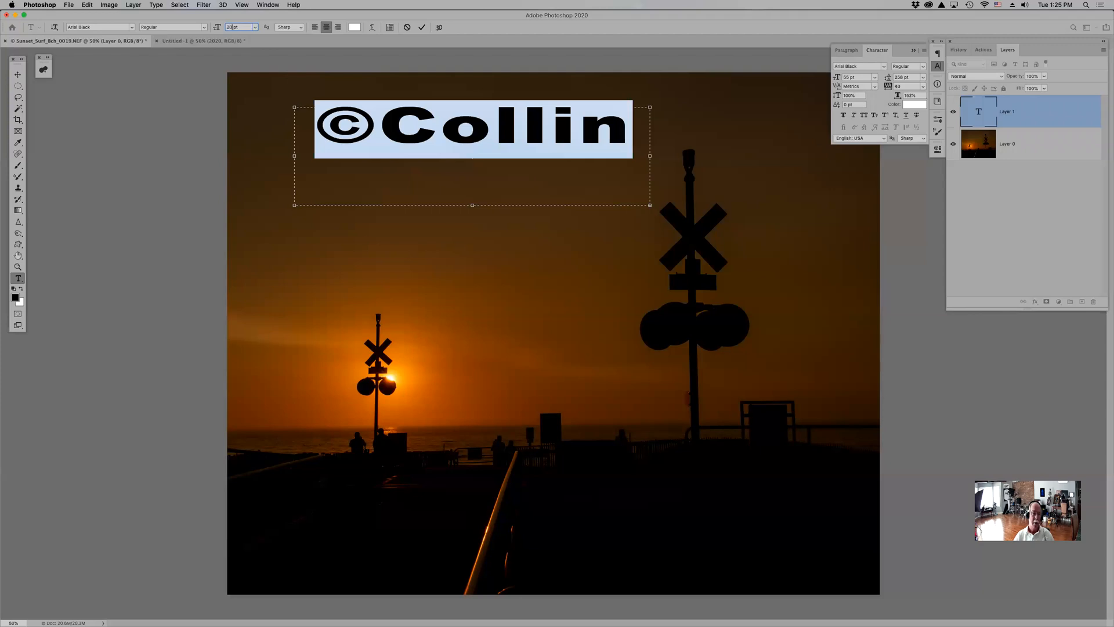
{"action": "key", "text": "Return"}
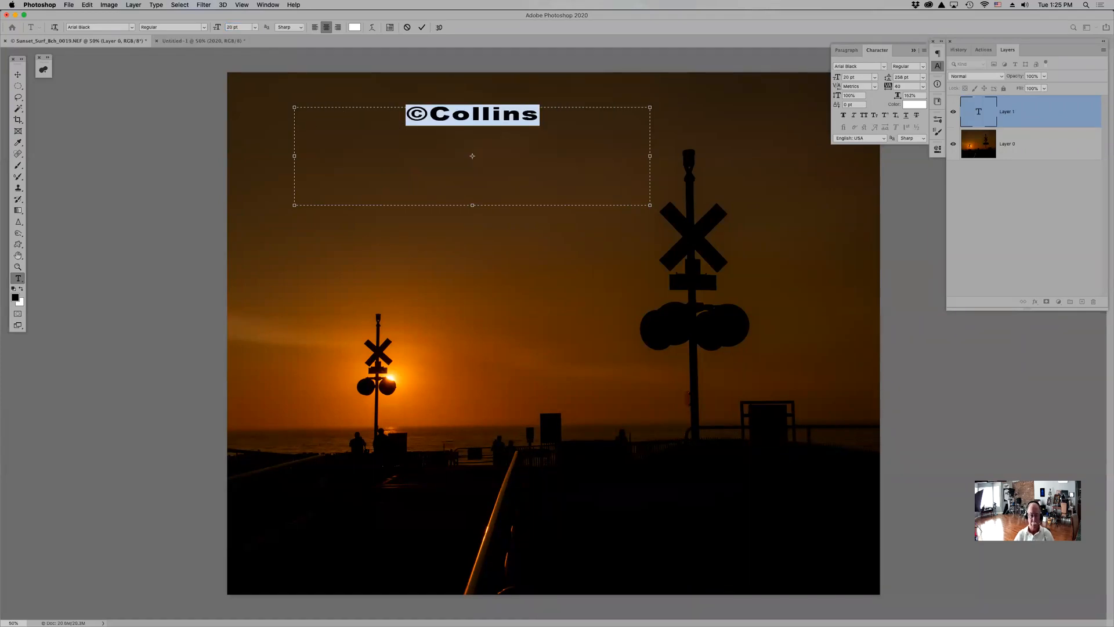
{"action": "left_click", "coordinate": [539, 115]}
{"action": "type", "text": "Foto"}
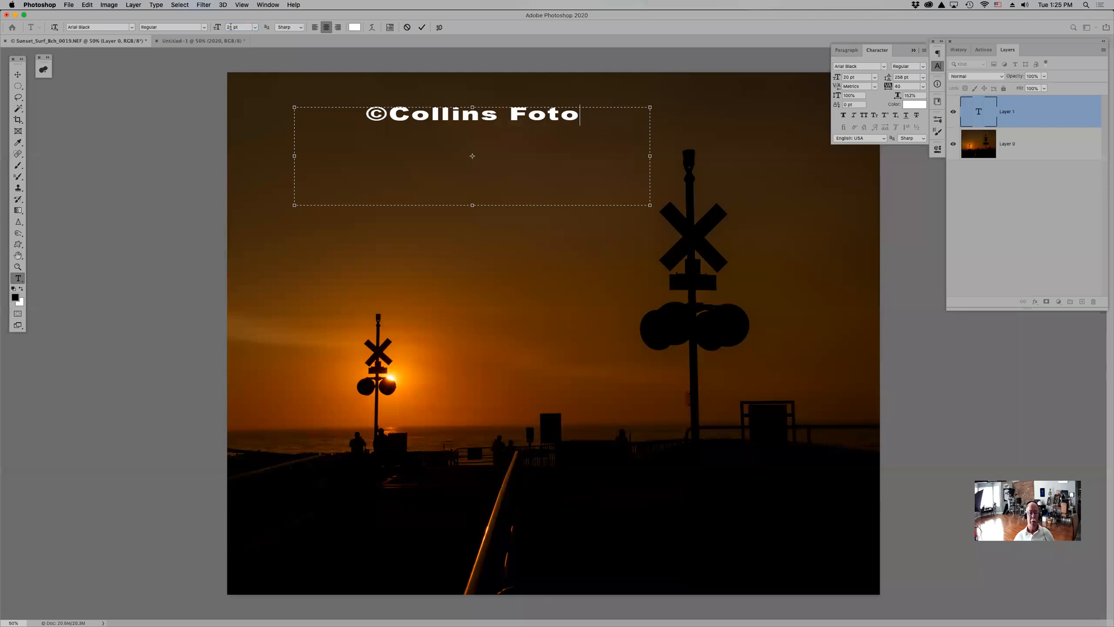
{"action": "key", "text": "super+Return"}
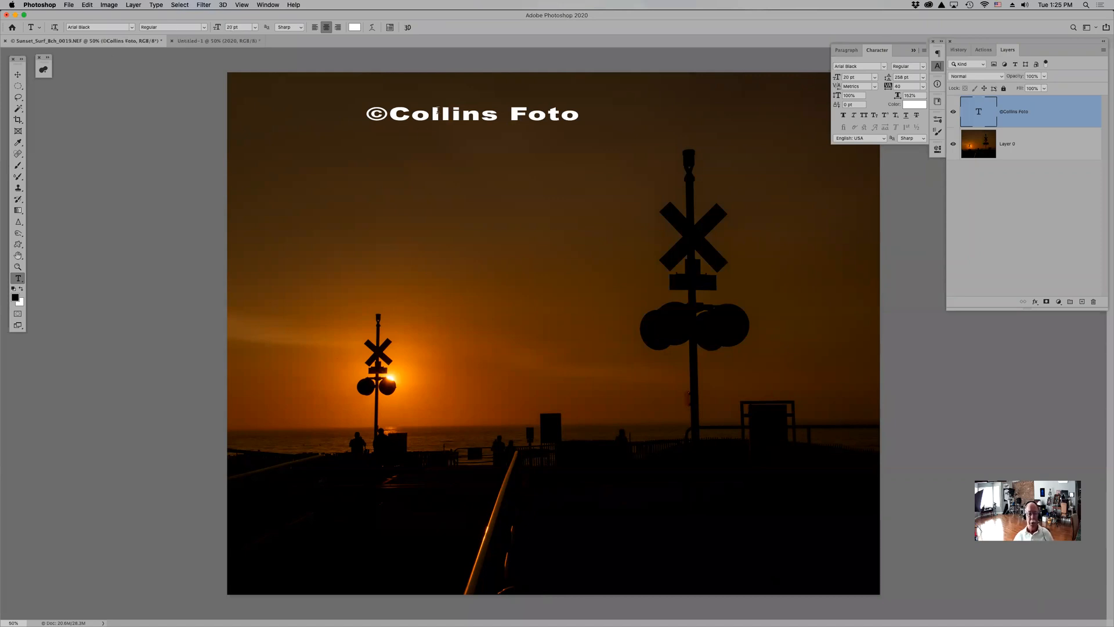
Move the ©Collins Foto text down into the middle of the sky and collapse the character settings
{"action": "key", "text": "v"}
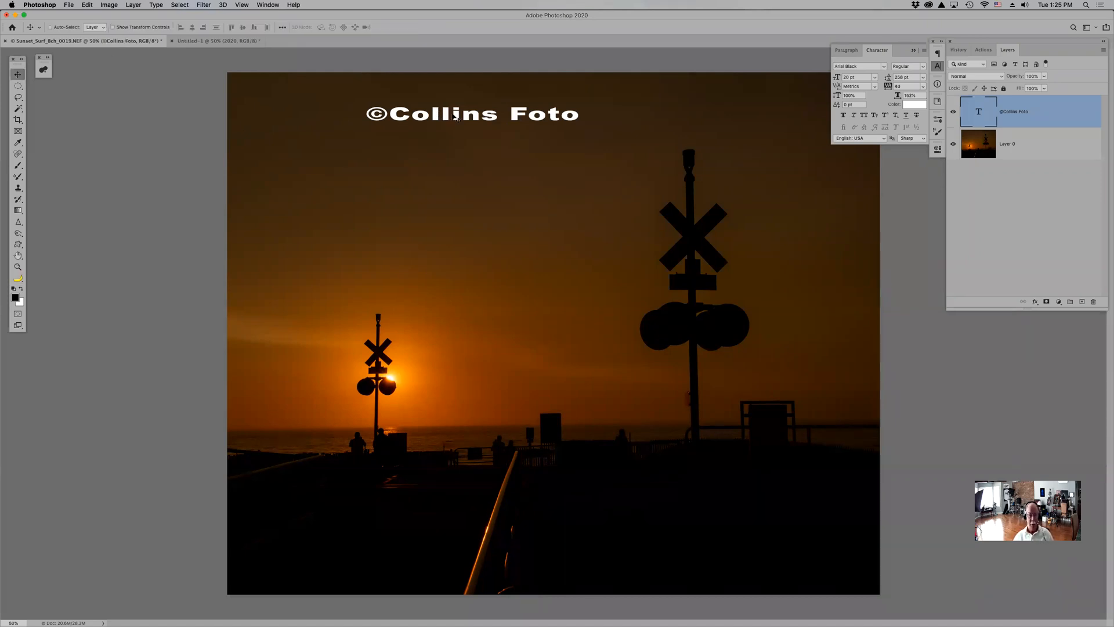
{"action": "left_click_drag", "start_coordinate": [500, 109], "coordinate": [548, 297]}
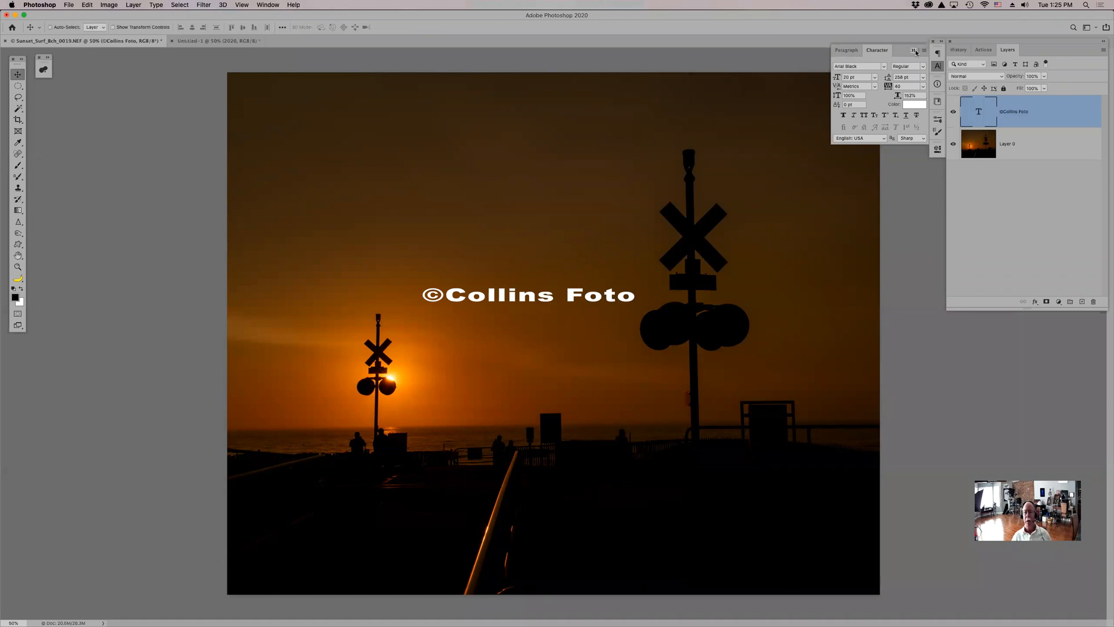
{"action": "left_click", "coordinate": [914, 53]}
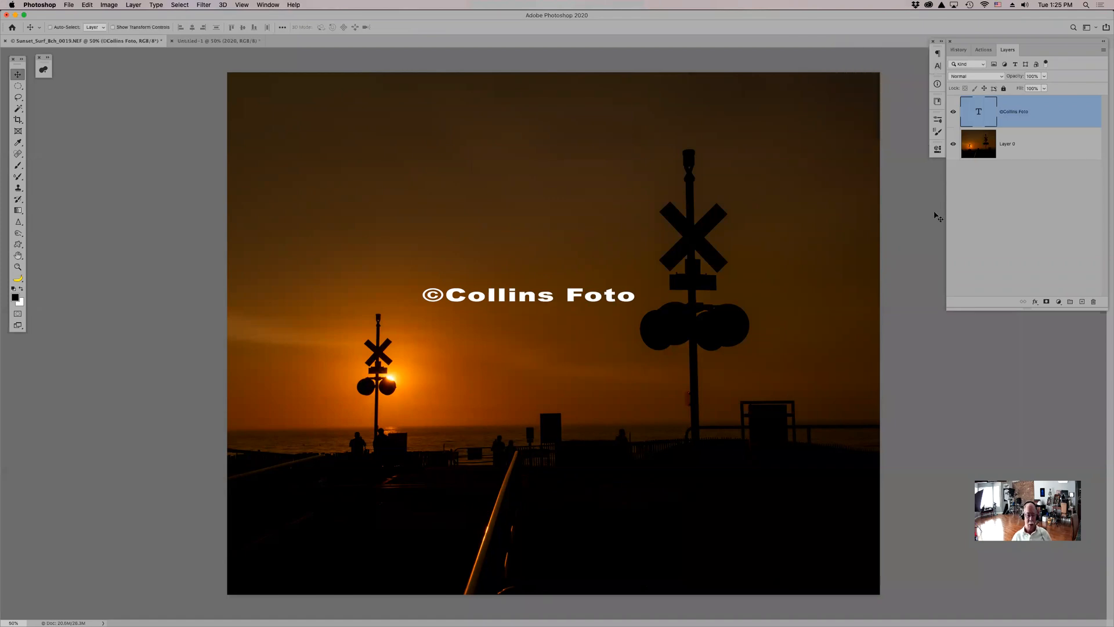
Add a drop shadow to the ©Collins Foto layer, falling almost straight below the letters at a distance of 17 px
{"action": "left_click", "coordinate": [1034, 302]}
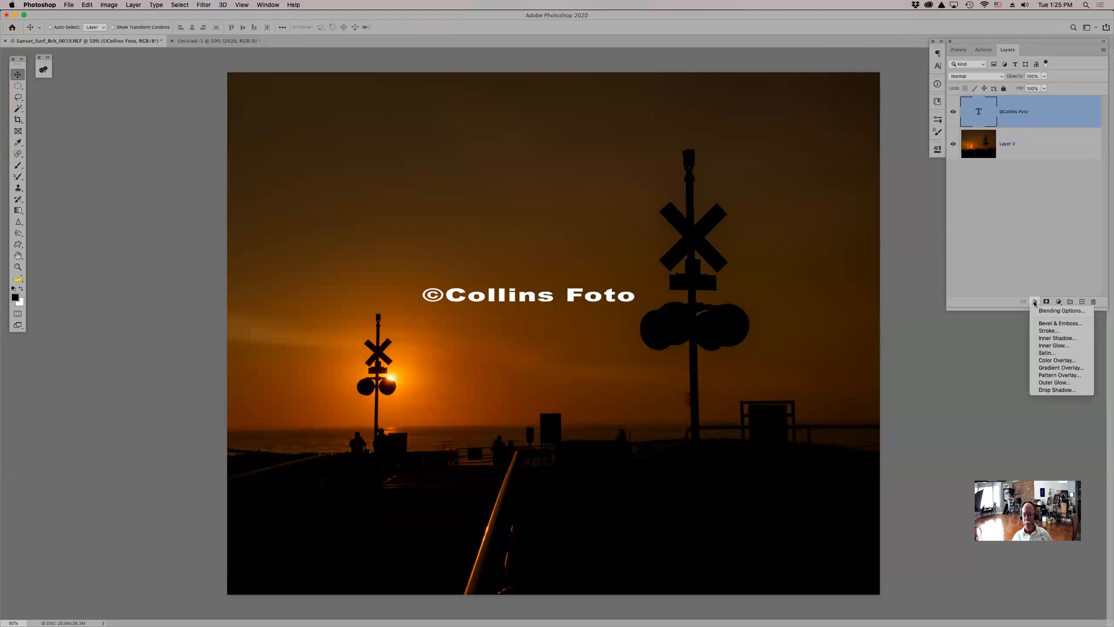
{"action": "left_click", "coordinate": [1049, 390]}
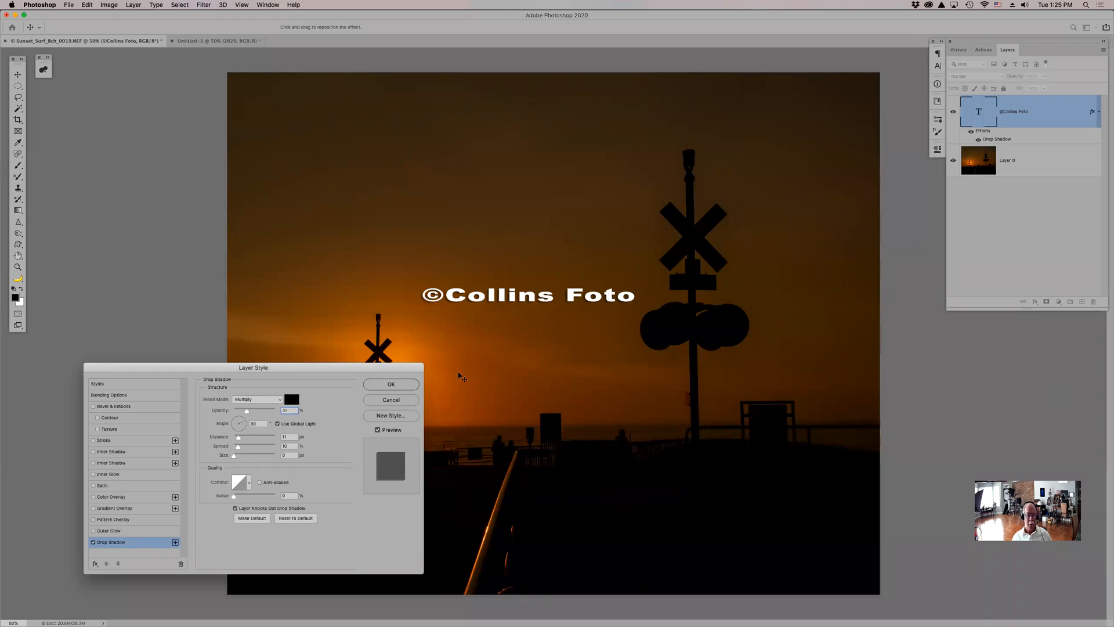
{"action": "mouse_move", "coordinate": [526, 298]}
{"action": "left_mouse_down"}
{"action": "mouse_move", "coordinate": [522, 321]}
{"action": "mouse_move", "coordinate": [539, 250]}
{"action": "mouse_move", "coordinate": [417, 238]}
{"action": "mouse_move", "coordinate": [557, 249]}
{"action": "mouse_move", "coordinate": [525, 316]}
{"action": "mouse_move", "coordinate": [525, 297]}
{"action": "left_mouse_up"}
{"action": "mouse_move", "coordinate": [236, 422]}
{"action": "left_mouse_down"}
{"action": "mouse_move", "coordinate": [242, 430]}
{"action": "mouse_move", "coordinate": [228, 411]}
{"action": "mouse_move", "coordinate": [242, 439]}
{"action": "left_mouse_up"}
{"action": "left_click_drag", "start_coordinate": [514, 305], "coordinate": [513, 299]}
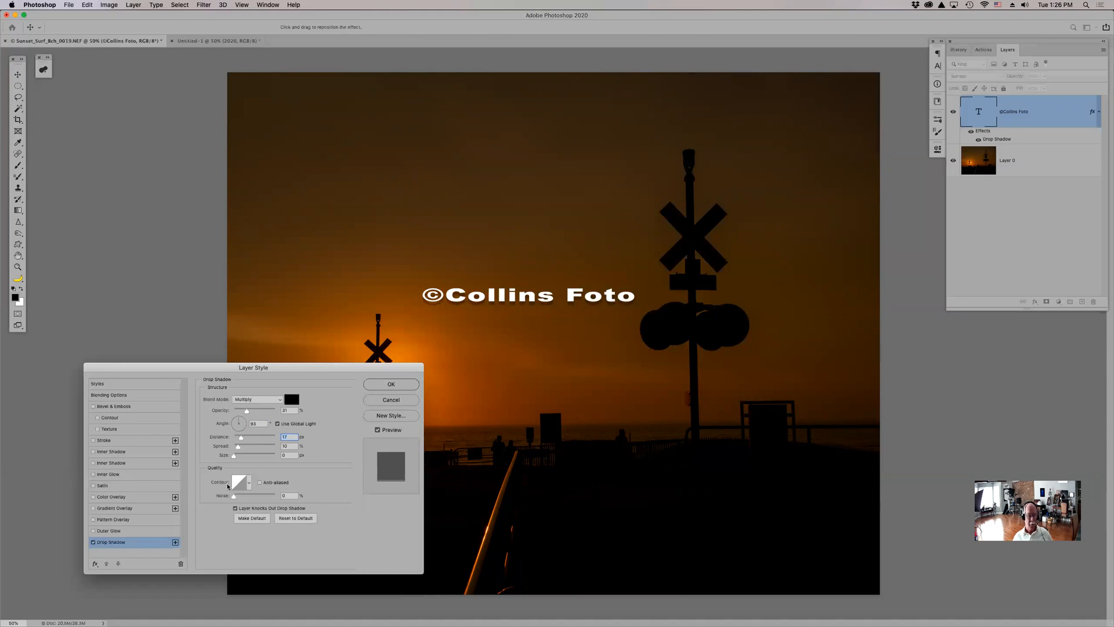
Lower the text layer's fill opacity to 0% in its blending options, leaving the overall opacity at 100%
{"action": "left_click", "coordinate": [135, 397]}
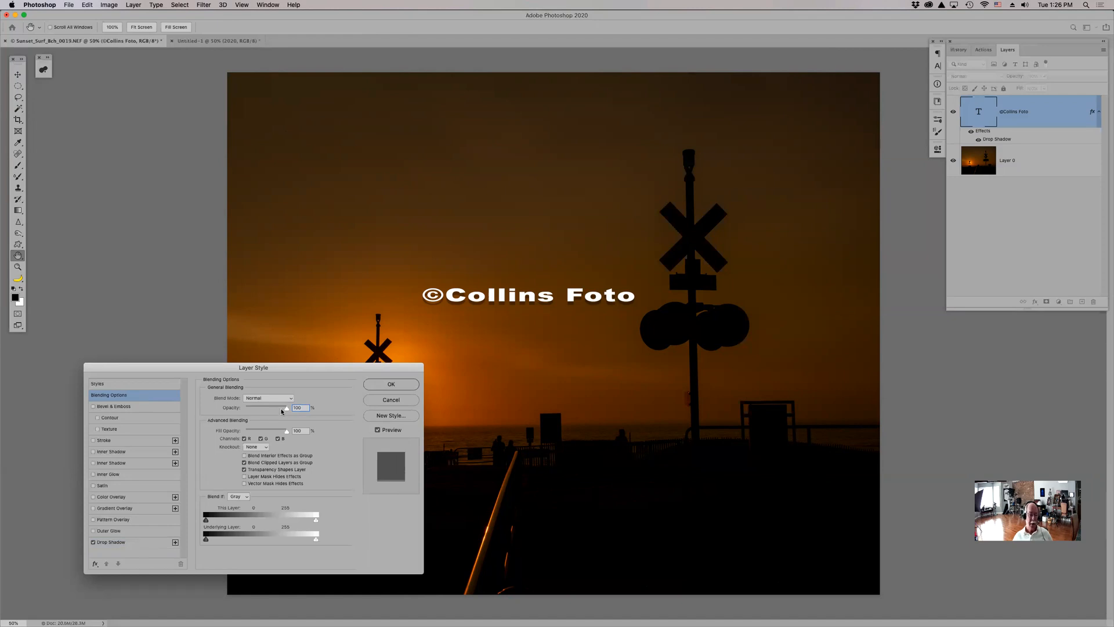
{"action": "left_click_drag", "start_coordinate": [283, 409], "coordinate": [370, 420]}
{"action": "left_click_drag", "start_coordinate": [286, 430], "coordinate": [234, 430]}
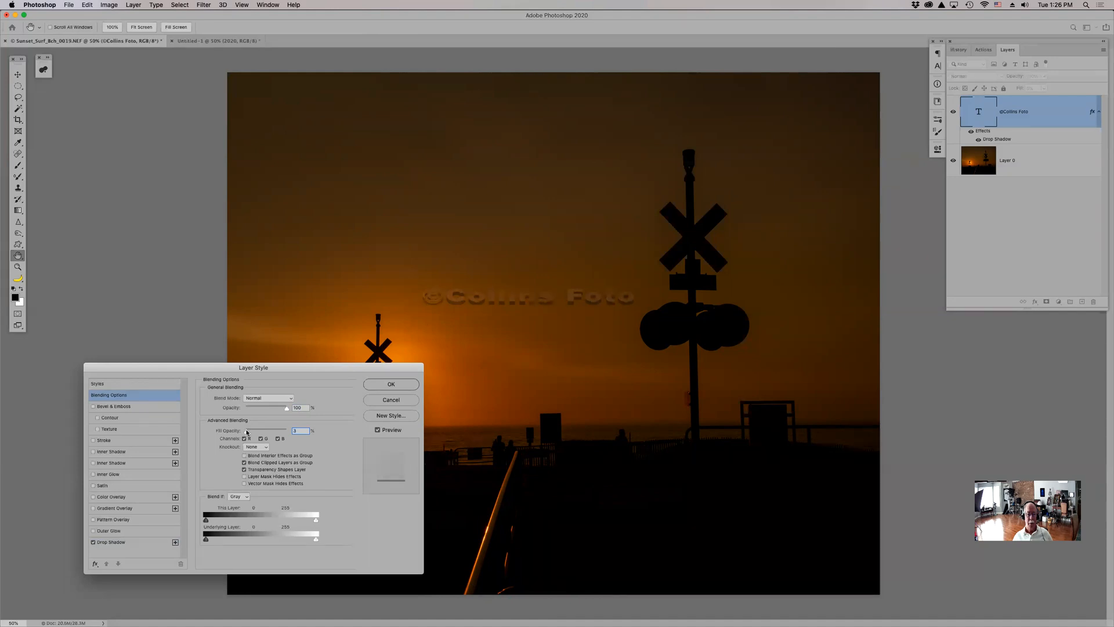
{"action": "left_click_drag", "start_coordinate": [245, 430], "coordinate": [241, 430]}
Pull the drop shadow closer to the letters and raise its opacity slightly
{"action": "left_click", "coordinate": [113, 542]}
{"action": "left_click_drag", "start_coordinate": [506, 303], "coordinate": [503, 299]}
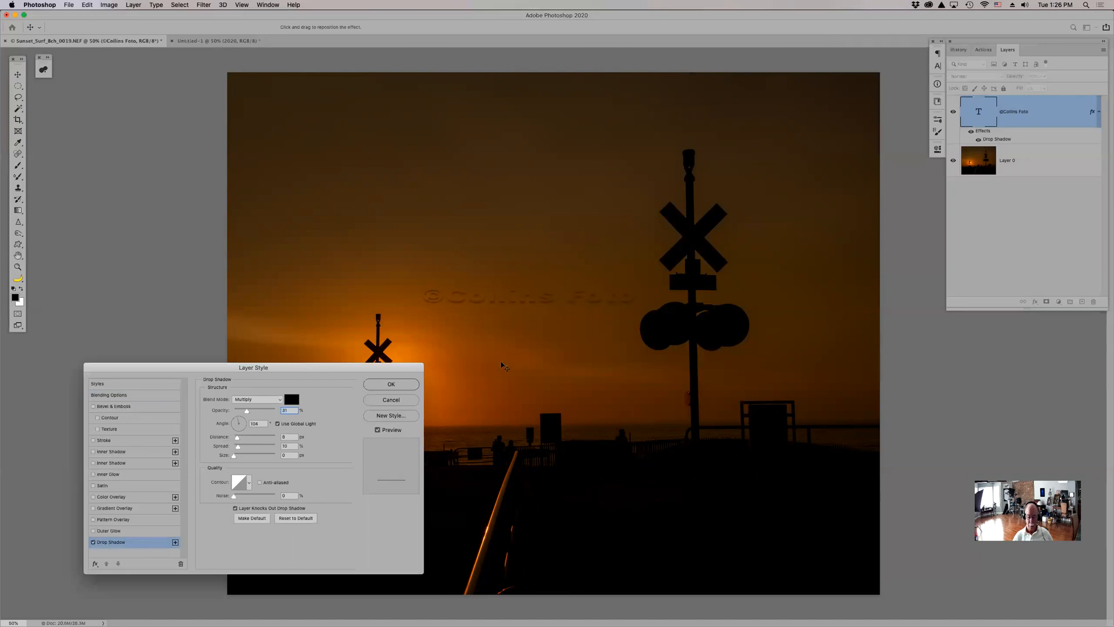
{"action": "key", "text": "Up"}
{"action": "key", "text": "Up"}
{"action": "key", "text": "Up"}
Replace the drop shadow with an outer glow, and set the text layer to 33% opacity with 0% fill
{"action": "left_click", "coordinate": [93, 531]}
{"action": "left_click", "coordinate": [93, 543]}
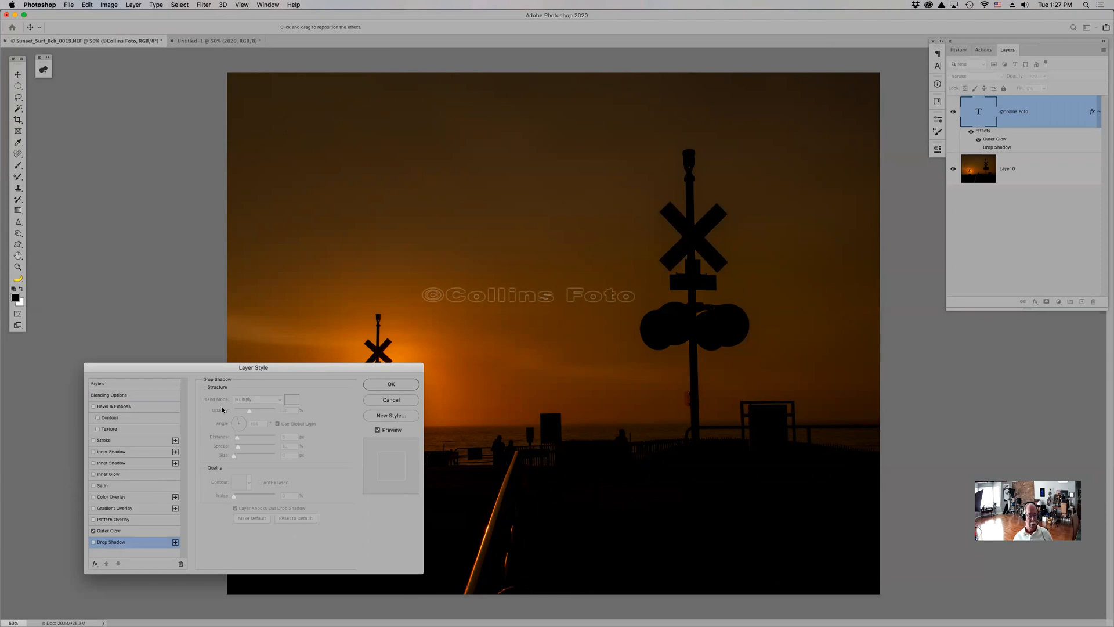
{"action": "left_click", "coordinate": [127, 396]}
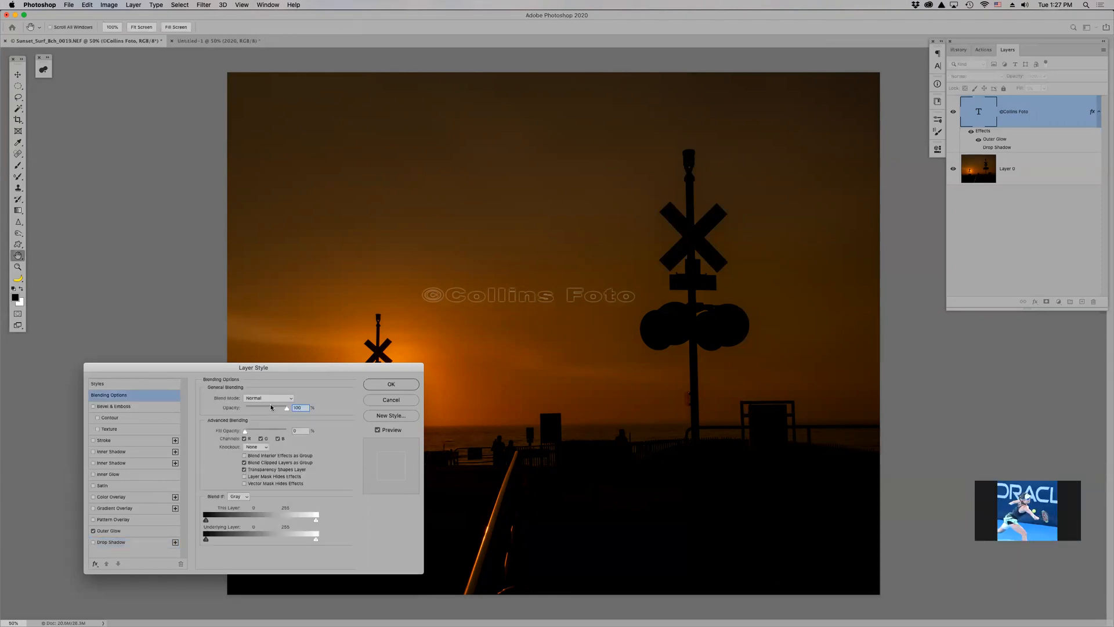
{"action": "left_click_drag", "start_coordinate": [271, 408], "coordinate": [262, 408]}
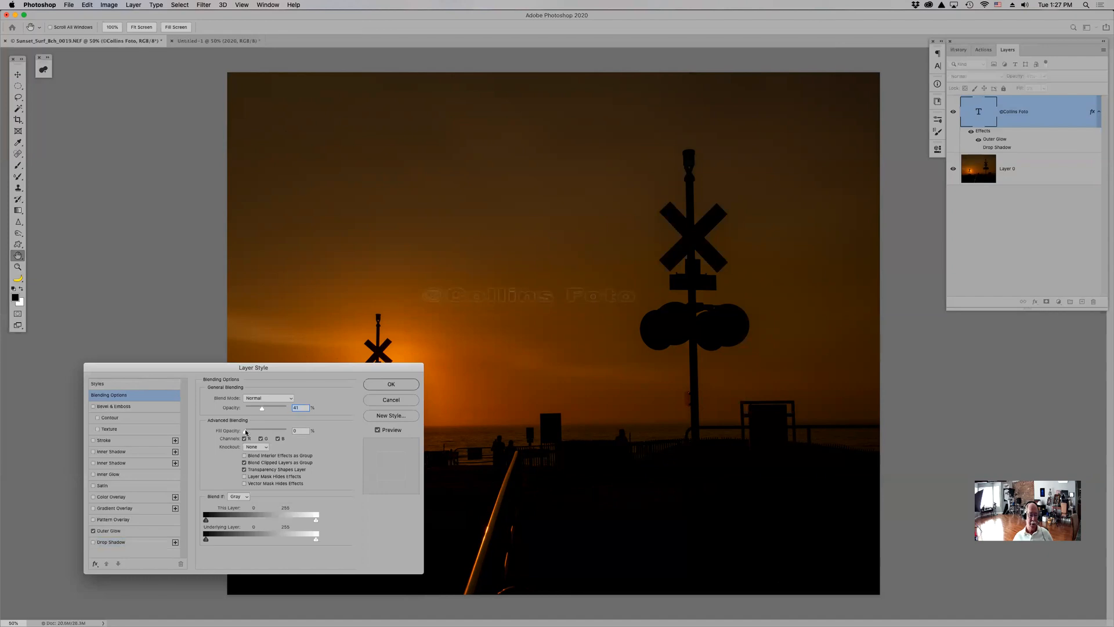
{"action": "left_click_drag", "start_coordinate": [245, 430], "coordinate": [296, 435]}
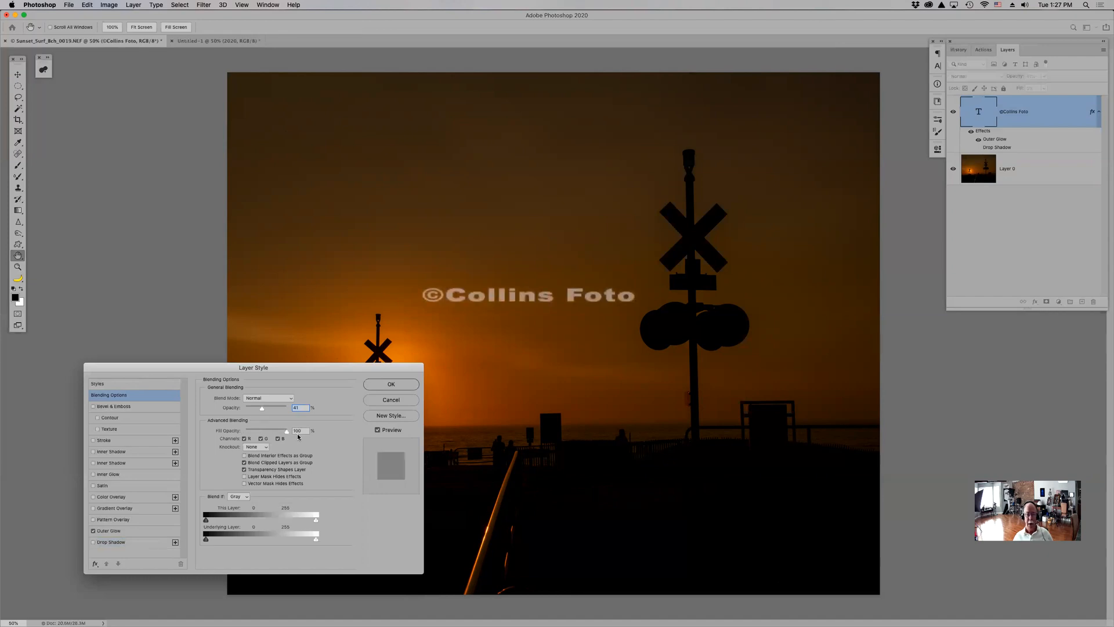
{"action": "left_click_drag", "start_coordinate": [265, 434], "coordinate": [259, 410]}
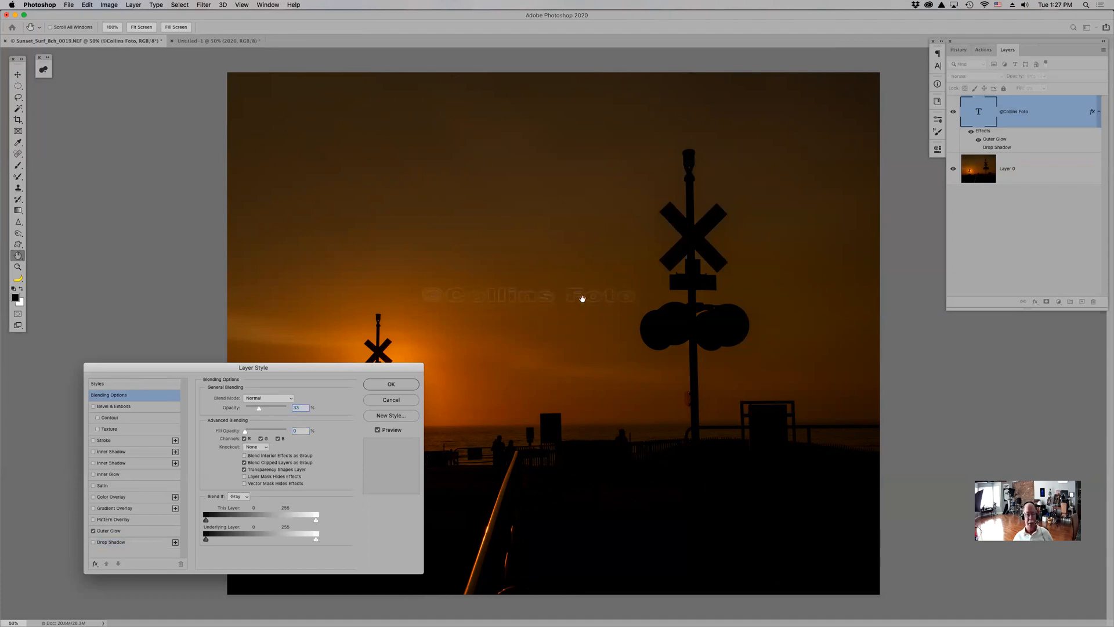
{"action": "left_click", "coordinate": [405, 389]}
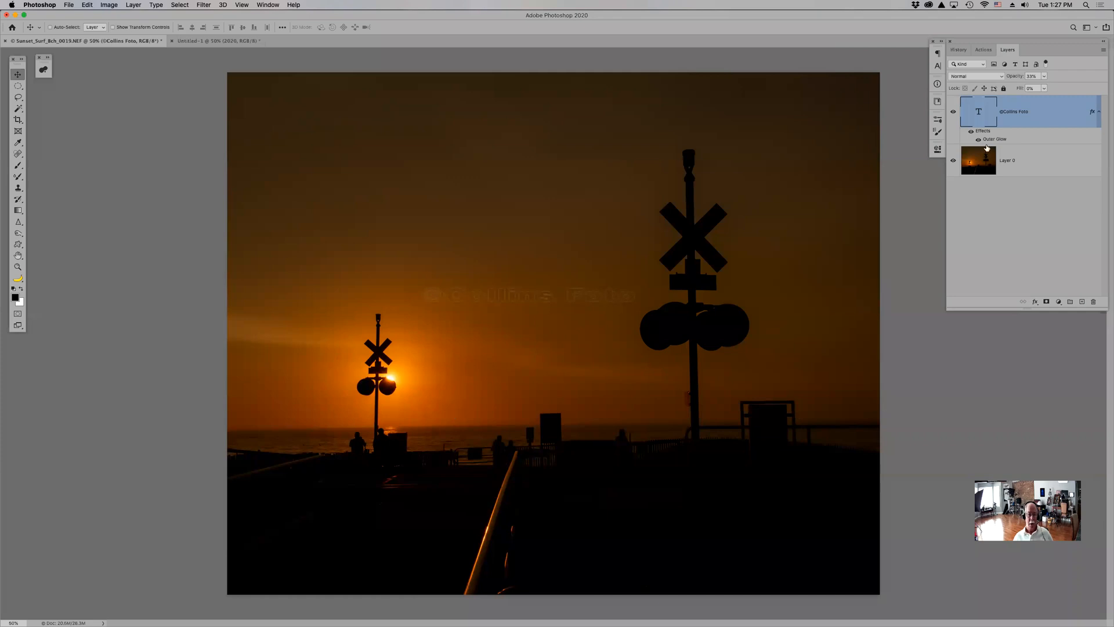
Recolour the outer glow with the orange #cc7c0a sampled from the sky beside the sun
{"action": "double_click", "coordinate": [999, 141]}
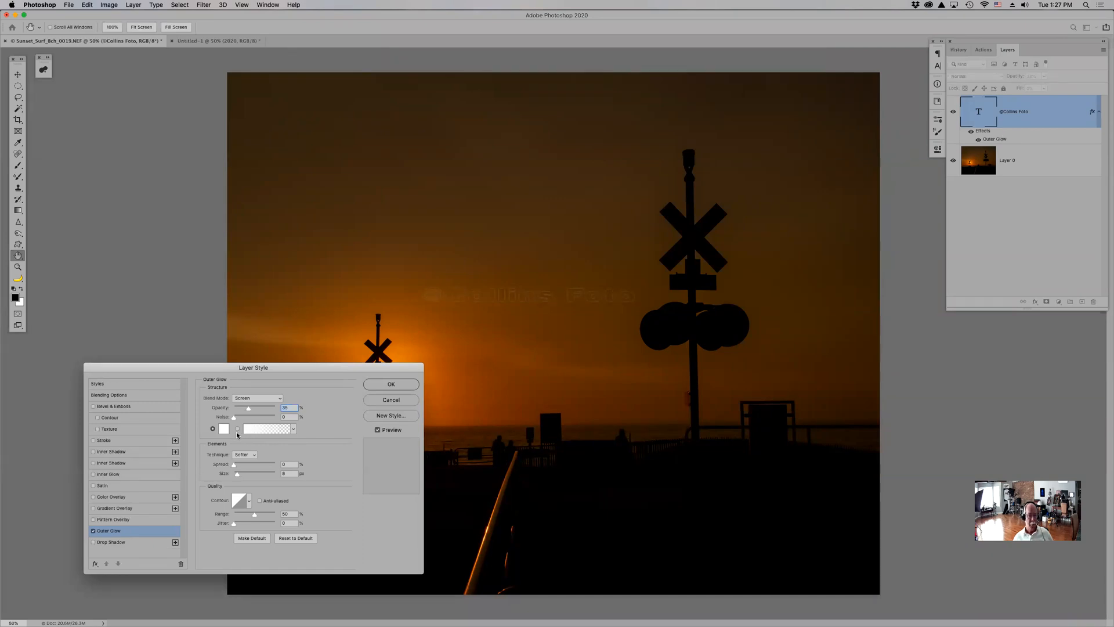
{"action": "left_click", "coordinate": [225, 430]}
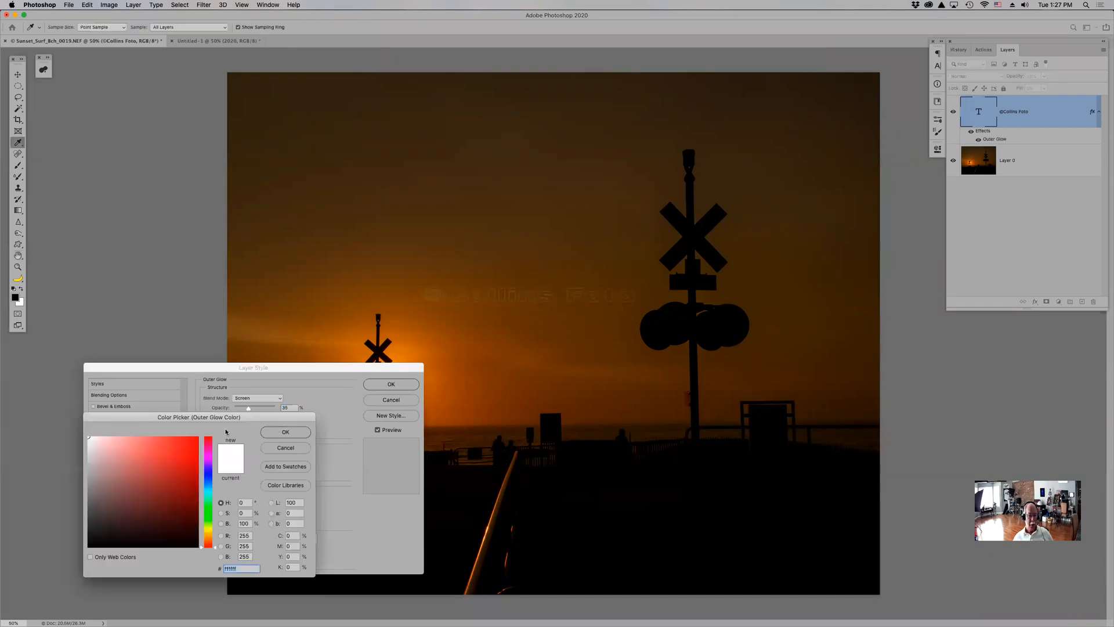
{"action": "left_click", "coordinate": [401, 356]}
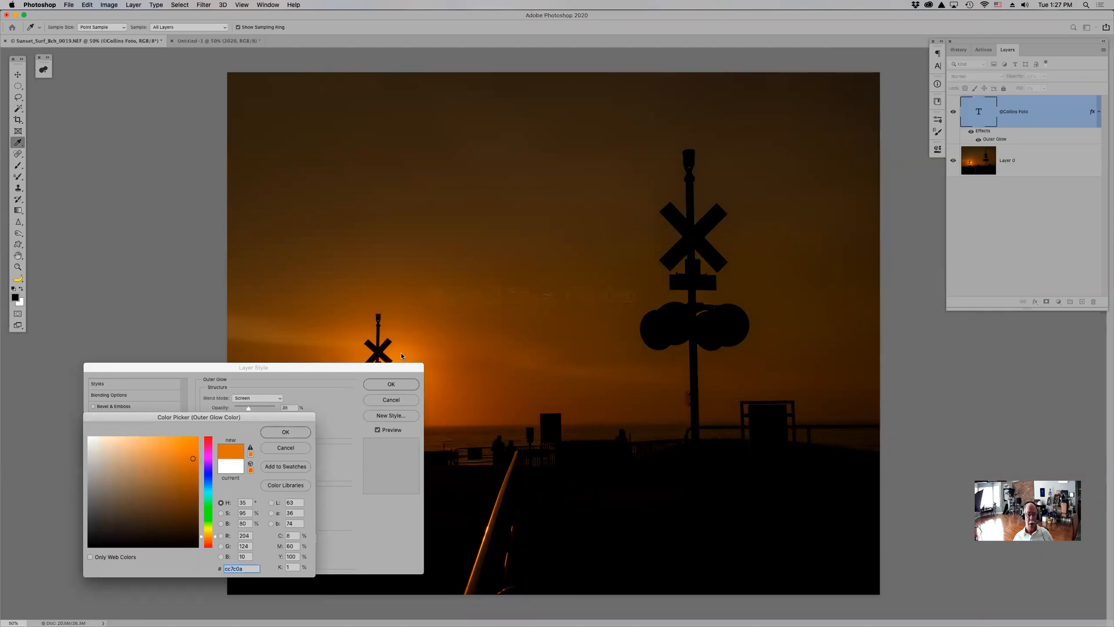
{"action": "left_click", "coordinate": [285, 432]}
{"action": "left_click", "coordinate": [390, 385]}
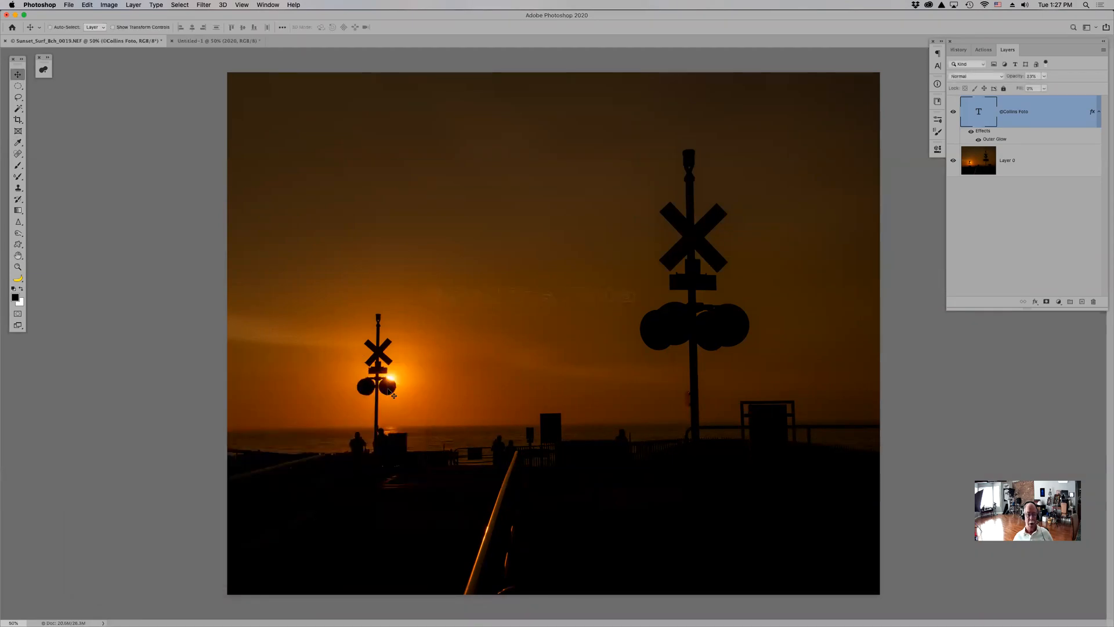
Change the outer glow colour of the text to the near-white #fbfaf9
{"action": "key", "text": "z"}
{"action": "left_click_drag", "start_coordinate": [414, 252], "coordinate": [662, 339]}
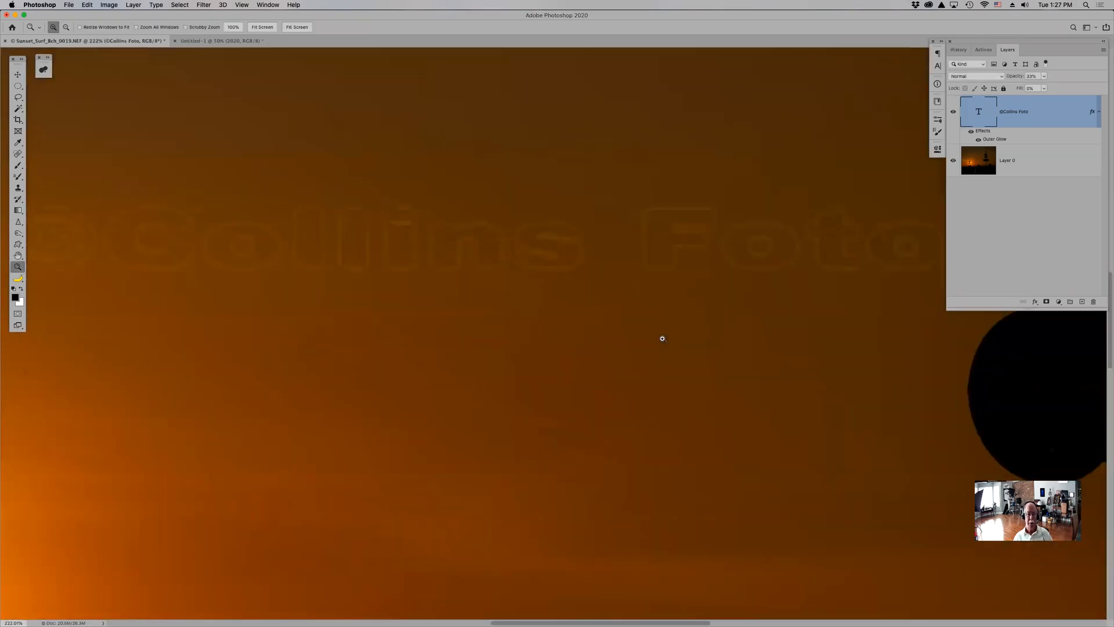
{"action": "double_click", "coordinate": [1000, 140]}
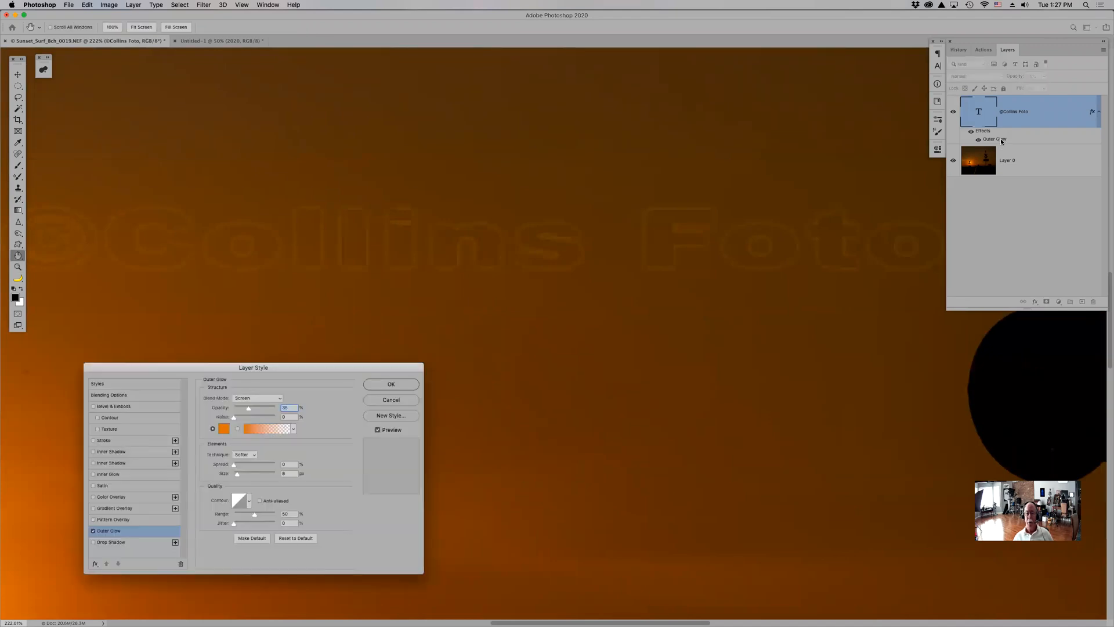
{"action": "left_click", "coordinate": [223, 428]}
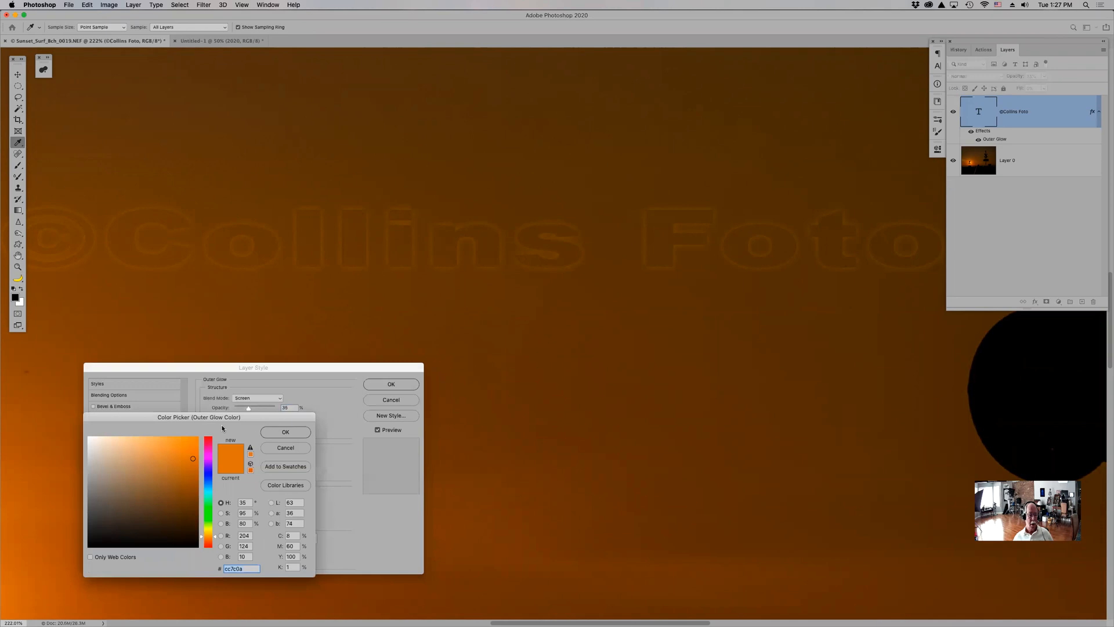
{"action": "left_click", "coordinate": [89, 437]}
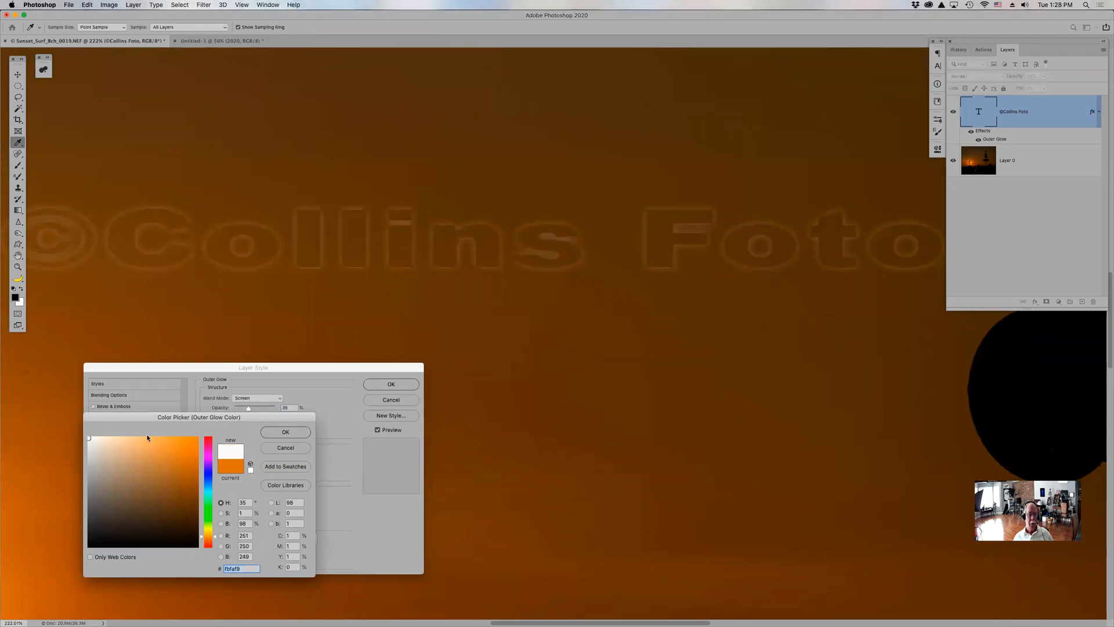
{"action": "left_click", "coordinate": [271, 434]}
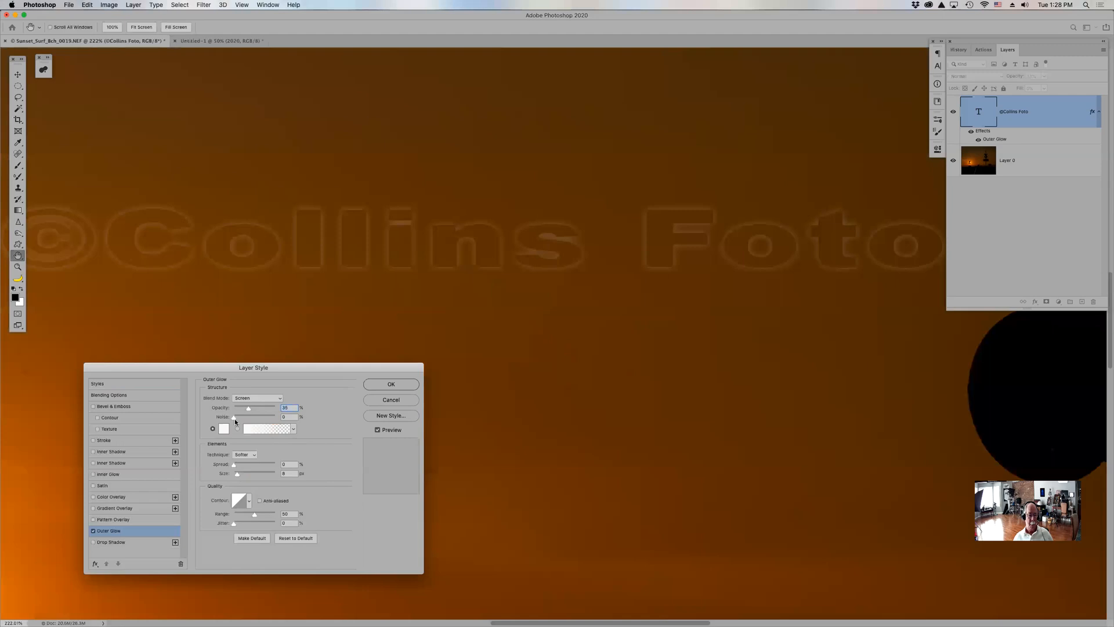
Set the text's outer glow colour to the saturated blue #0738ee and apply the layer style
{"action": "left_click", "coordinate": [224, 429]}
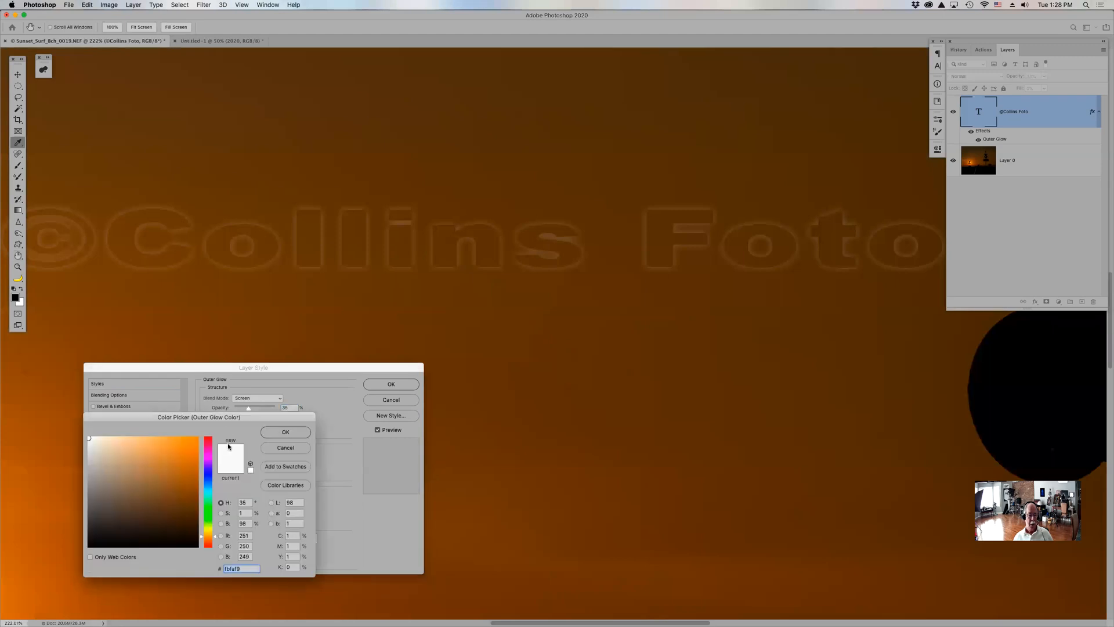
{"action": "left_click", "coordinate": [207, 477]}
{"action": "left_click", "coordinate": [144, 440]}
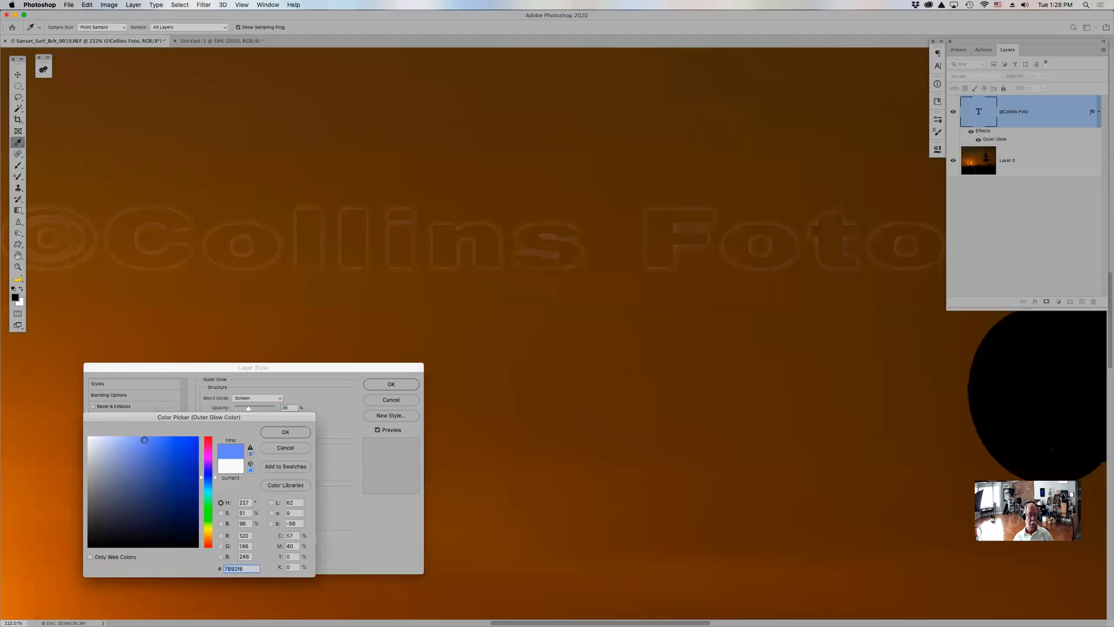
{"action": "left_click", "coordinate": [196, 443]}
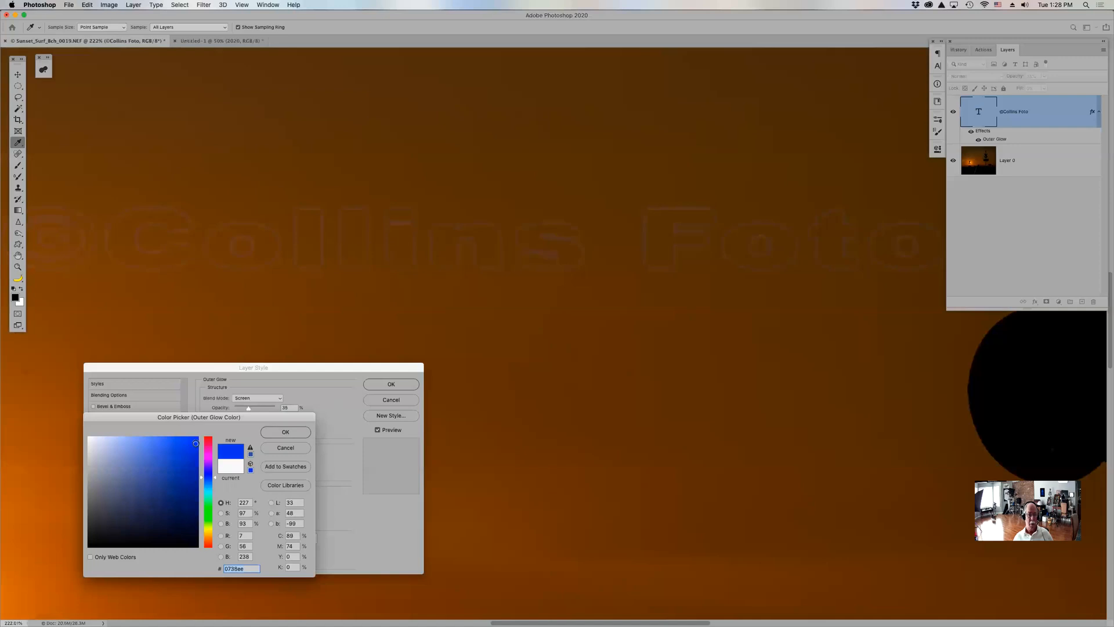
{"action": "left_click", "coordinate": [285, 431]}
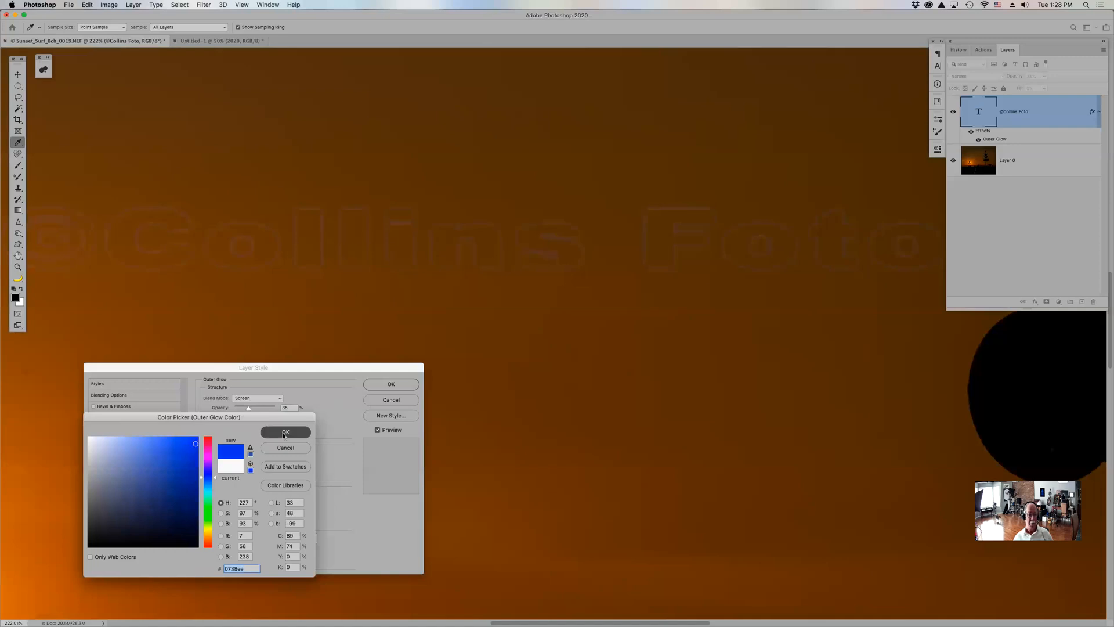
{"action": "left_click", "coordinate": [406, 386]}
{"action": "key", "text": "z"}
{"action": "key", "text": "super+0"}
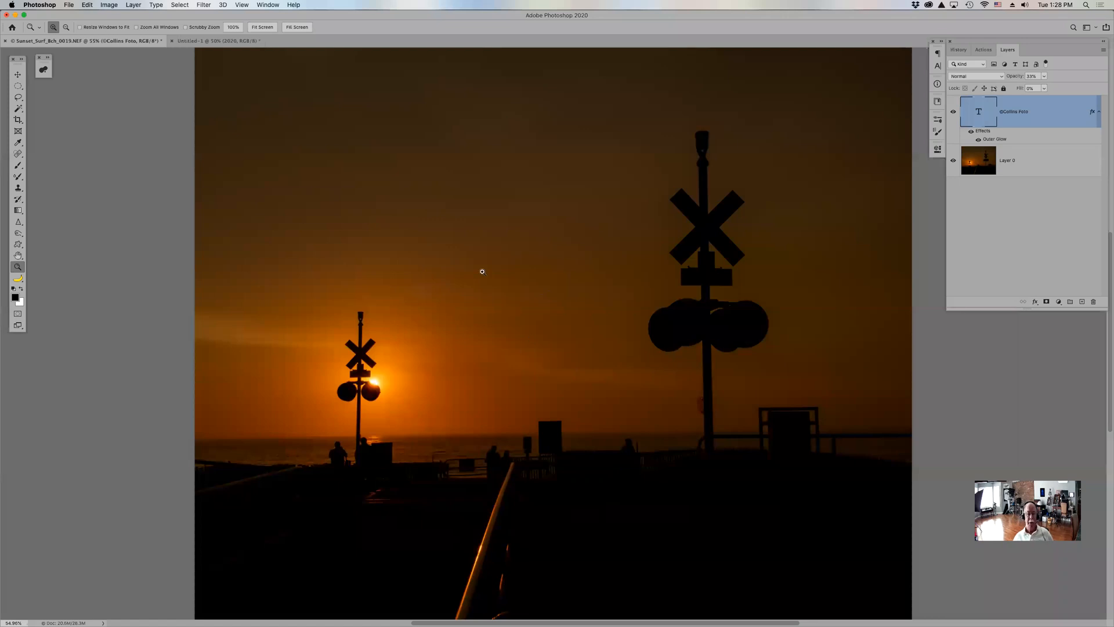
Try setting the text layer's opacity to 100% with a fill opacity of 4% in its blending options
{"action": "left_click_drag", "start_coordinate": [402, 247], "coordinate": [662, 345]}
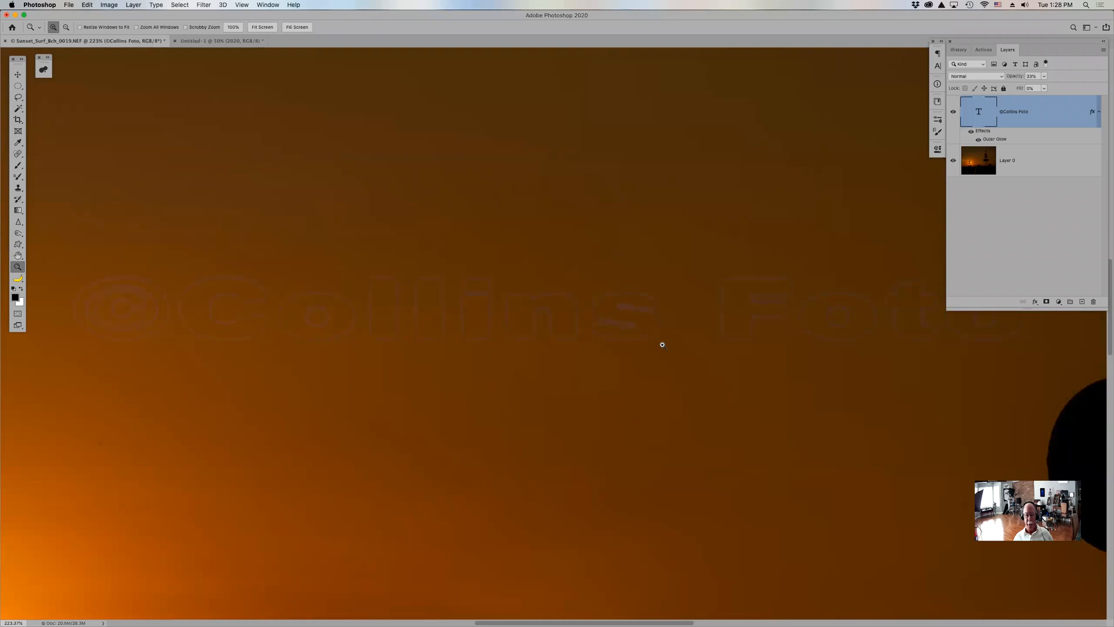
{"action": "key", "text": "super+0"}
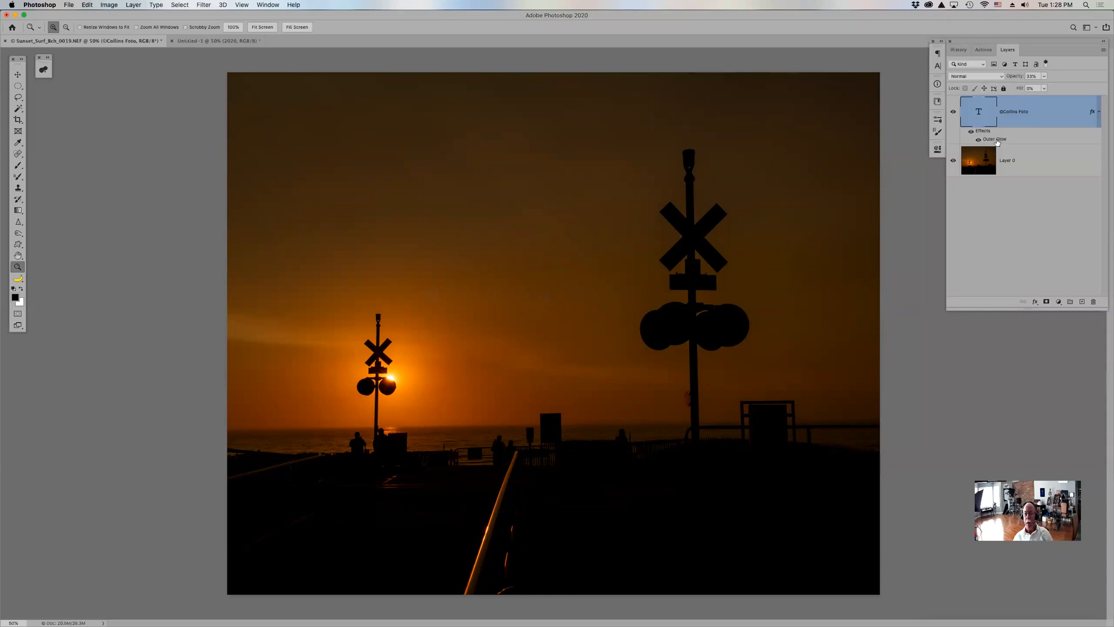
{"action": "double_click", "coordinate": [996, 141]}
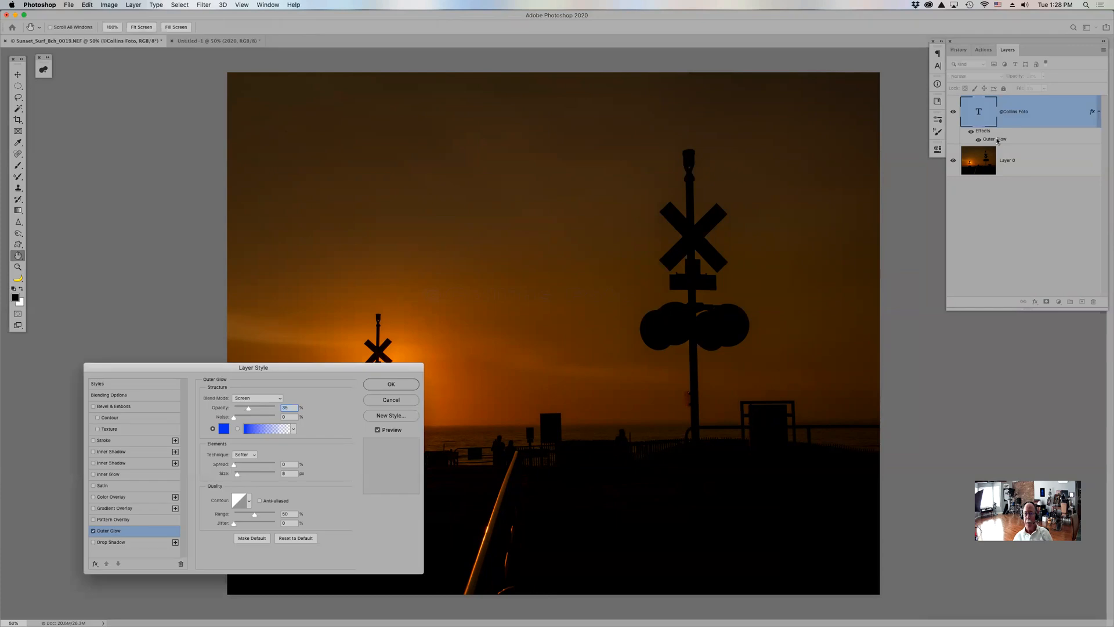
{"action": "left_click", "coordinate": [137, 395]}
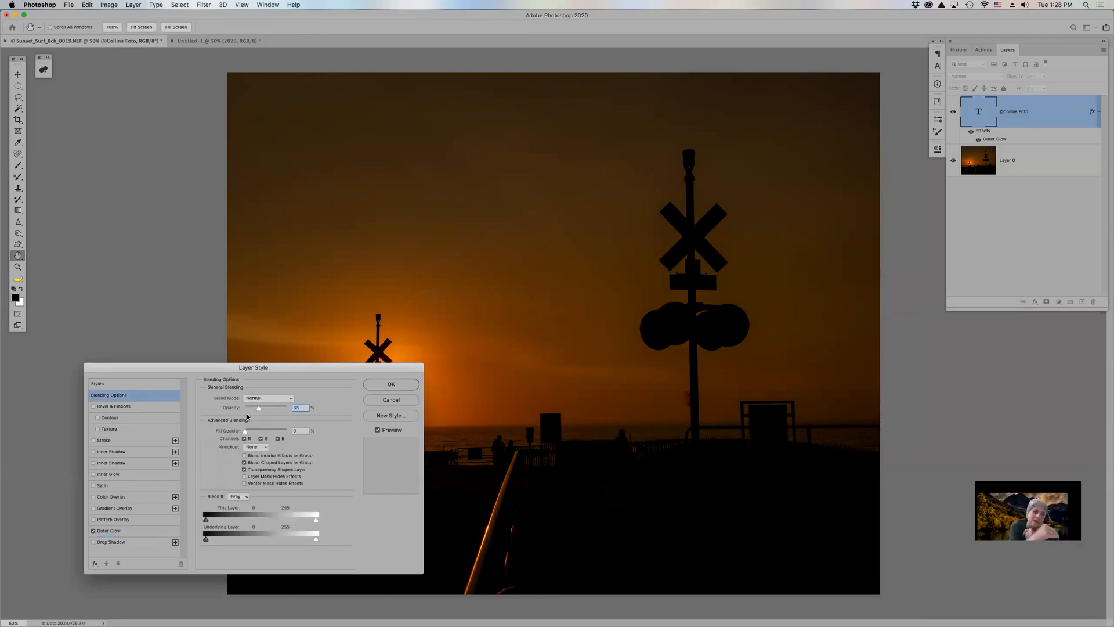
{"action": "left_click_drag", "start_coordinate": [260, 409], "coordinate": [246, 433]}
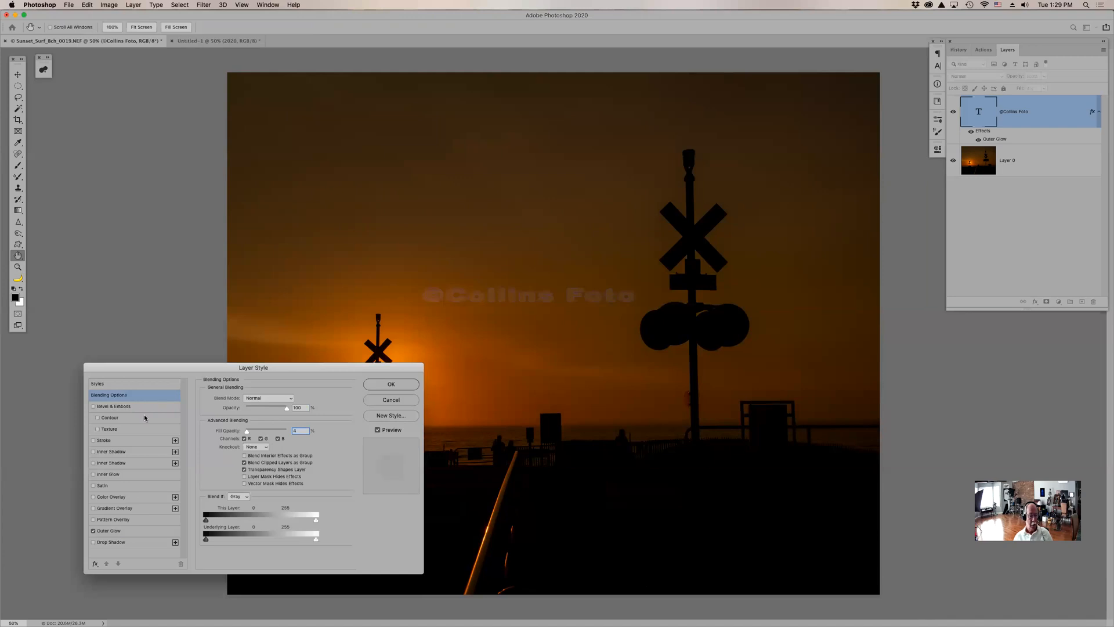
Try the near-white #f9f9fb as the text's outer glow colour and vary the glow's opacity
{"action": "left_click", "coordinate": [121, 530]}
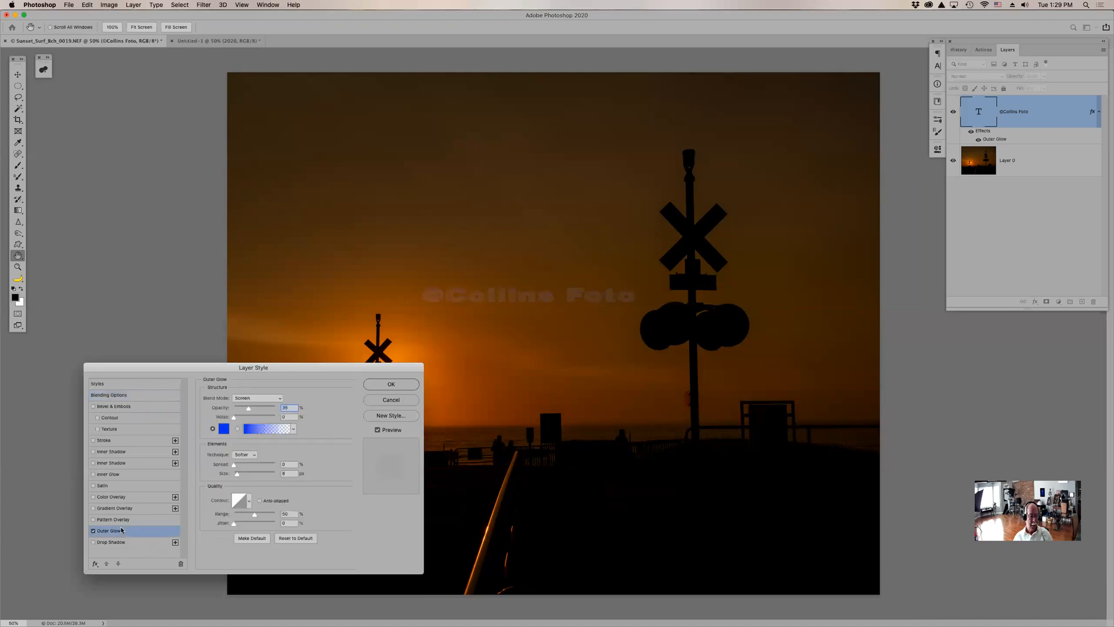
{"action": "left_click", "coordinate": [224, 428]}
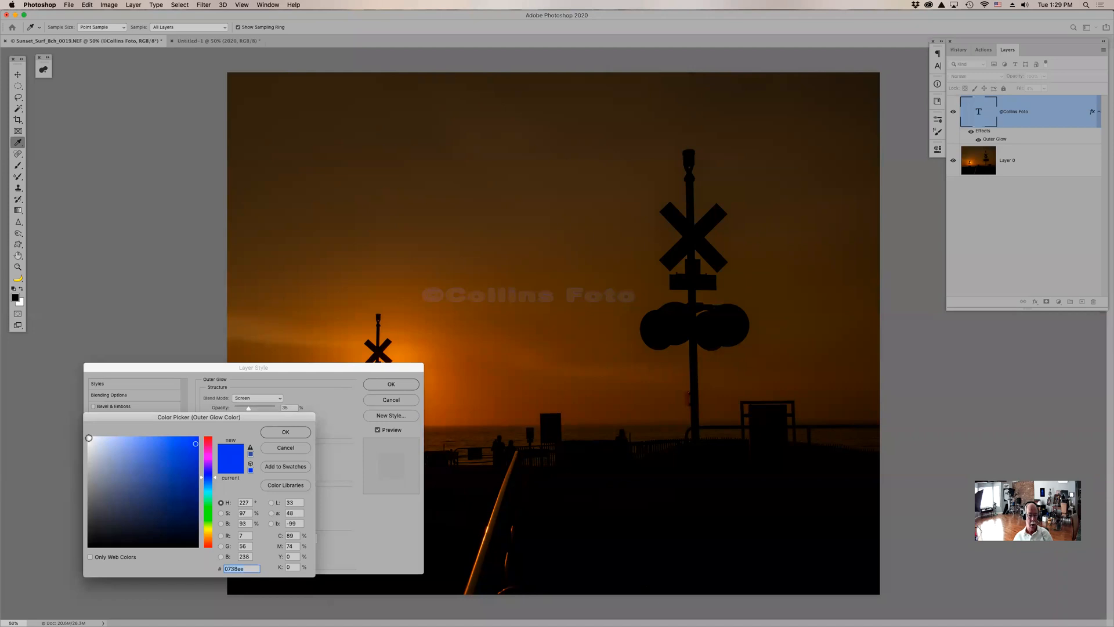
{"action": "left_click", "coordinate": [89, 438]}
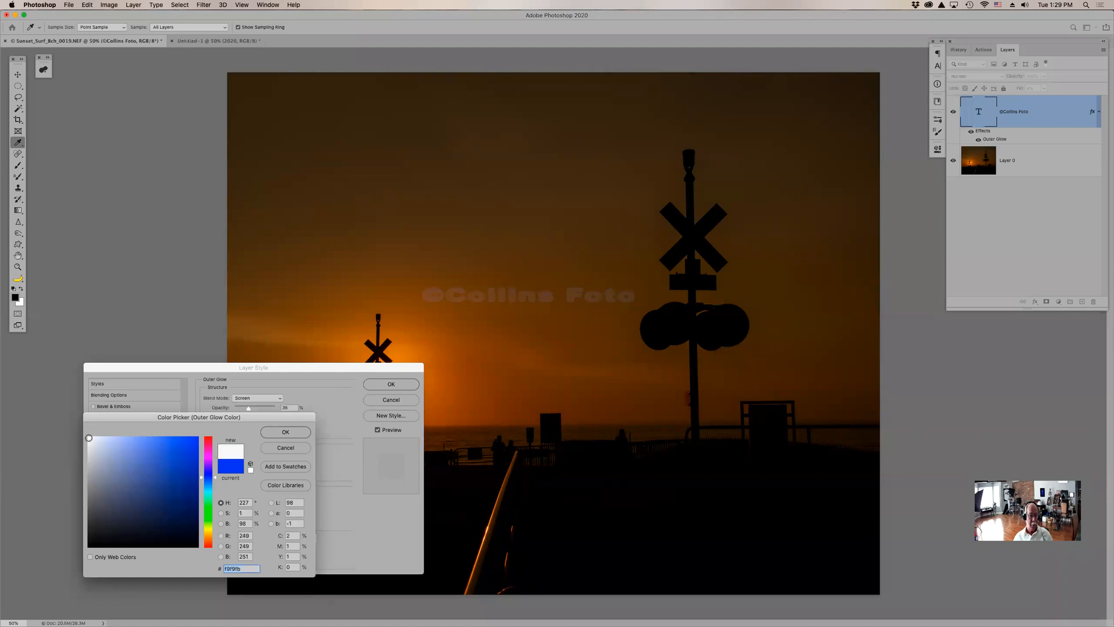
{"action": "left_click", "coordinate": [271, 433]}
{"action": "left_click_drag", "start_coordinate": [257, 408], "coordinate": [208, 404]}
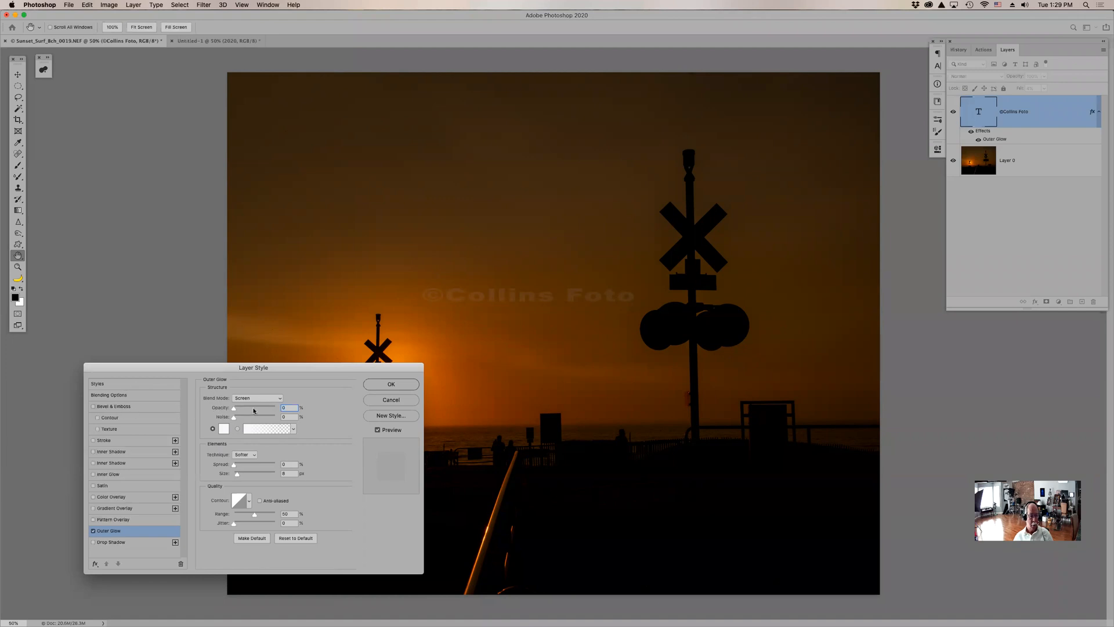
Try 0% layer opacity with 100% fill opacity on the text, and test a stronger outer glow opacity
{"action": "left_click", "coordinate": [152, 398]}
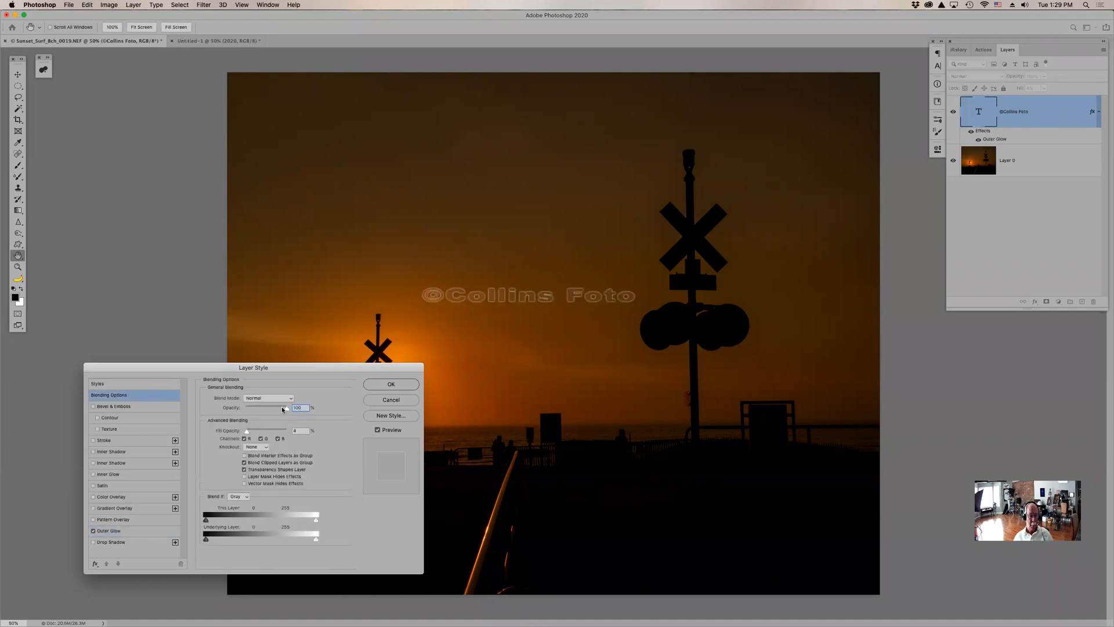
{"action": "left_click_drag", "start_coordinate": [282, 410], "coordinate": [182, 397]}
{"action": "left_click_drag", "start_coordinate": [250, 431], "coordinate": [292, 432]}
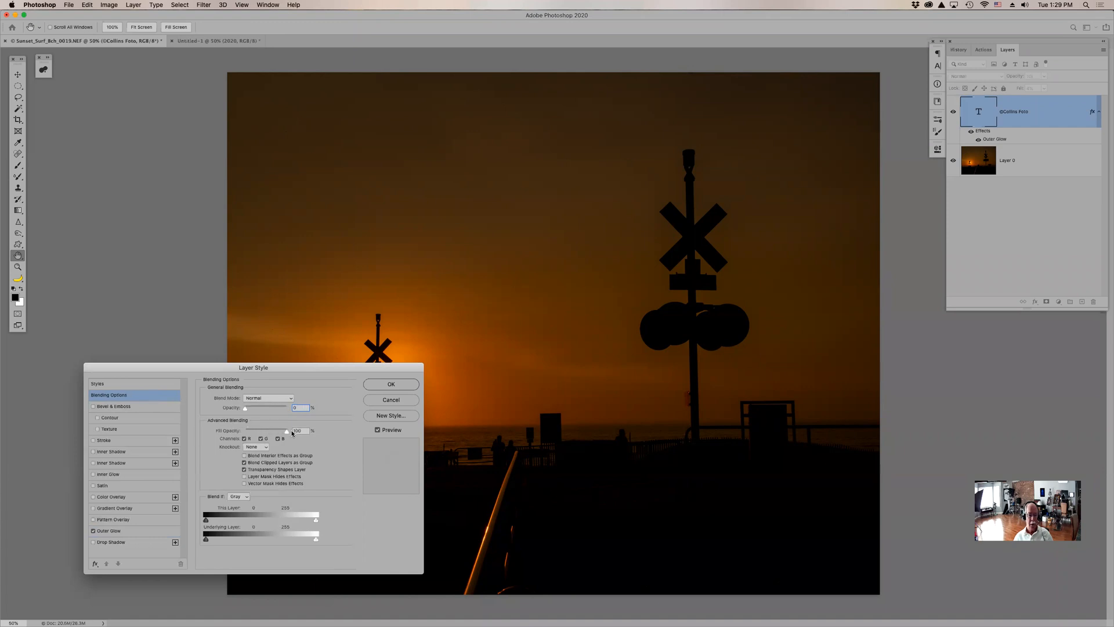
{"action": "left_click", "coordinate": [139, 532]}
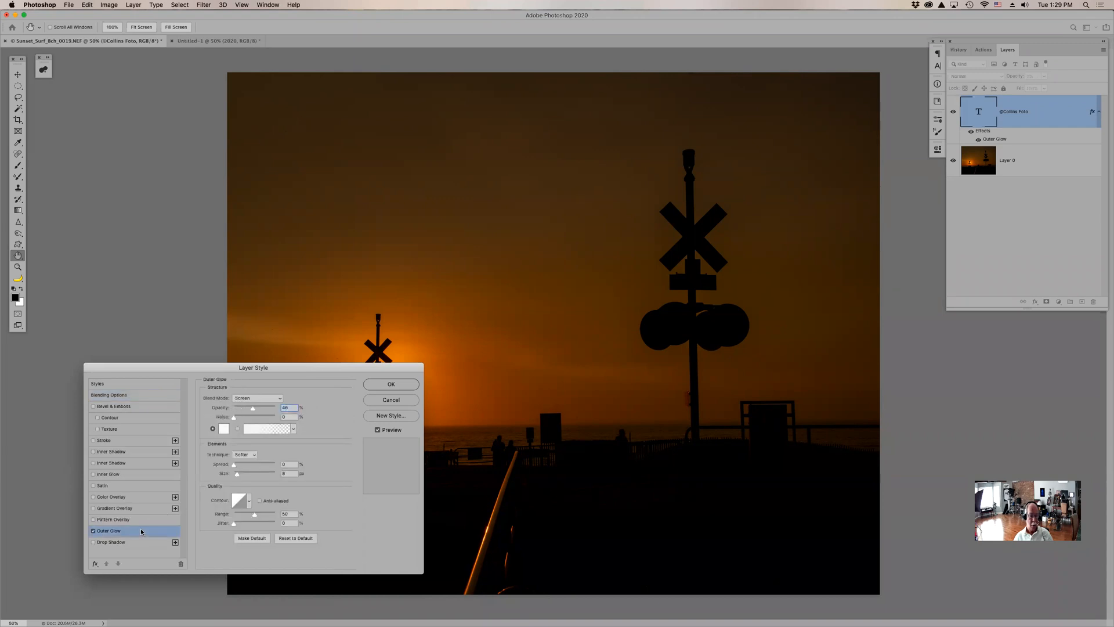
{"action": "left_click_drag", "start_coordinate": [253, 408], "coordinate": [276, 407]}
{"action": "left_click", "coordinate": [126, 396]}
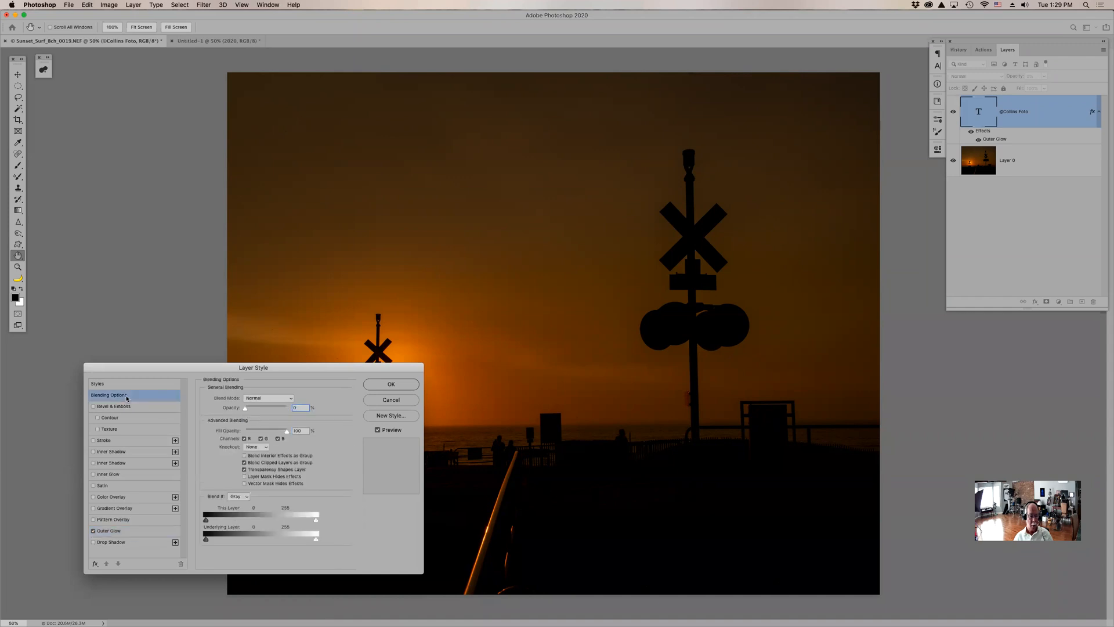
{"action": "mouse_move", "coordinate": [244, 408]}
{"action": "left_mouse_down"}
{"action": "mouse_move", "coordinate": [267, 410]}
{"action": "mouse_move", "coordinate": [244, 410]}
{"action": "left_mouse_up"}
Try adding an inside stroke to the text and set the stroke colour to white
{"action": "left_click", "coordinate": [105, 441]}
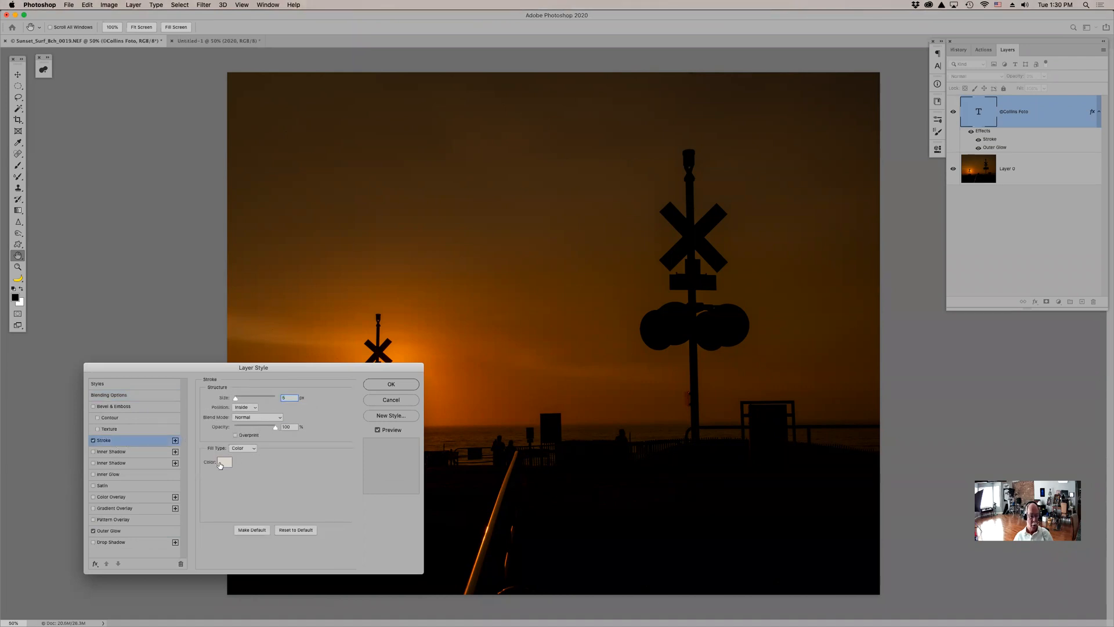
{"action": "left_click", "coordinate": [221, 465]}
{"action": "left_click", "coordinate": [90, 436]}
{"action": "left_click", "coordinate": [290, 432]}
Test layer and fill opacity on the stroked text, switch off its outer glow, and discard the layer style changes
{"action": "left_click", "coordinate": [142, 396]}
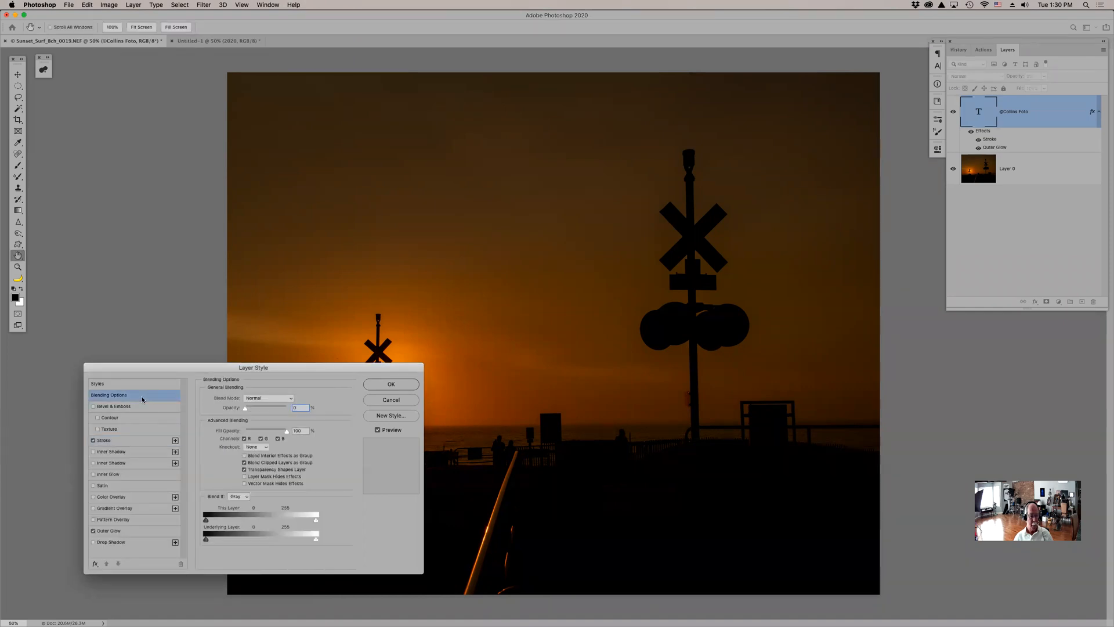
{"action": "mouse_move", "coordinate": [247, 409]}
{"action": "left_mouse_down"}
{"action": "mouse_move", "coordinate": [287, 408]}
{"action": "mouse_move", "coordinate": [244, 430]}
{"action": "mouse_move", "coordinate": [228, 413]}
{"action": "left_mouse_up"}
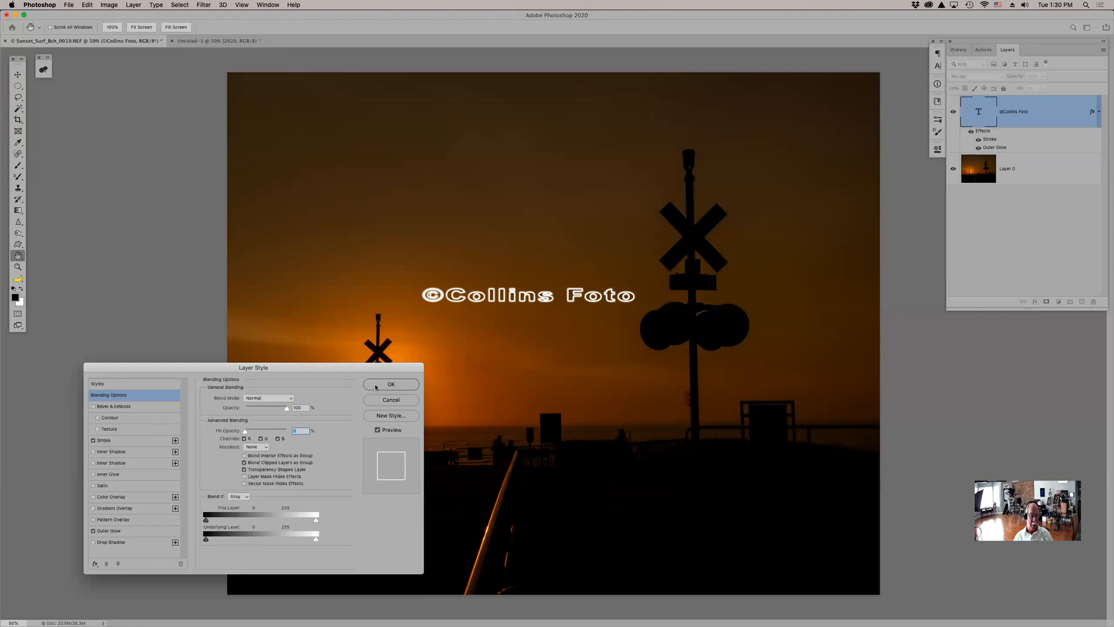
{"action": "left_click_drag", "start_coordinate": [280, 409], "coordinate": [297, 432]}
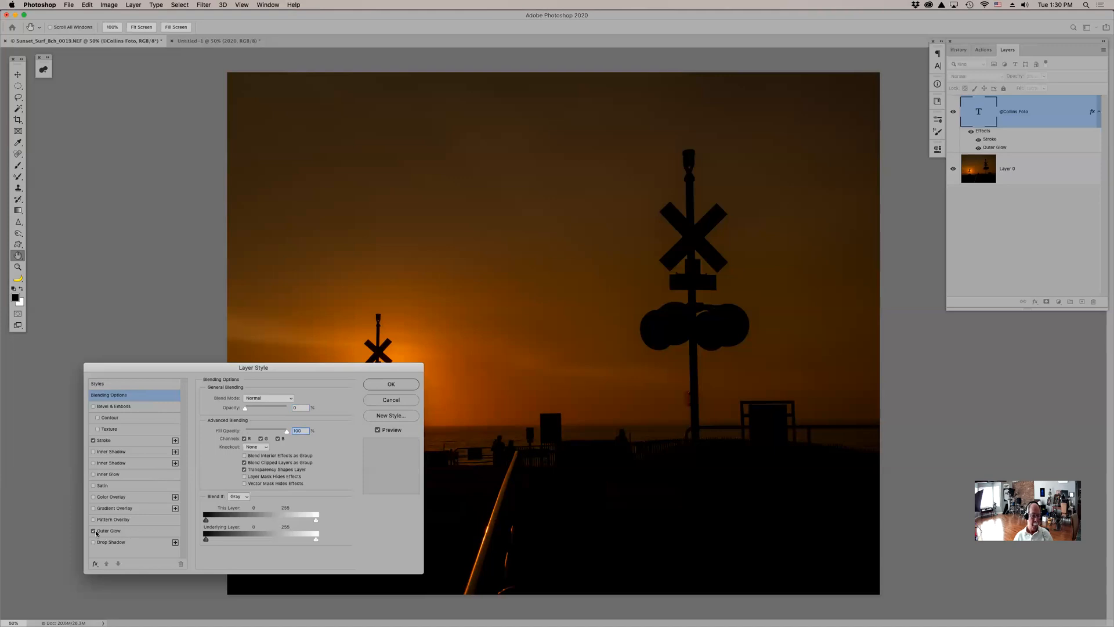
{"action": "left_click", "coordinate": [106, 440]}
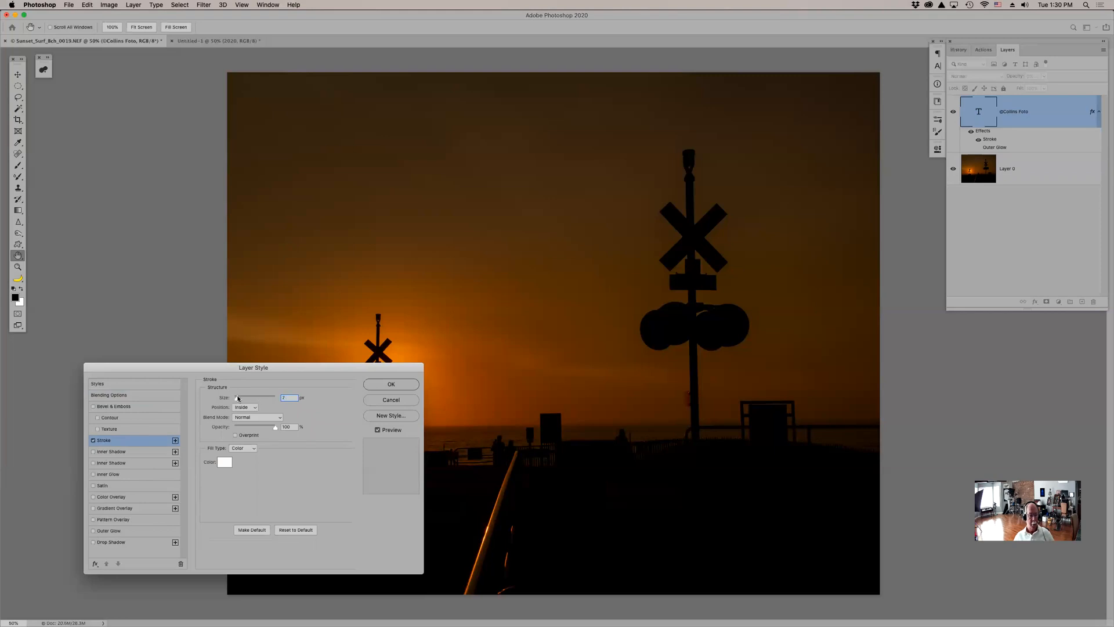
{"action": "left_click", "coordinate": [374, 399]}
{"action": "key", "text": "z"}
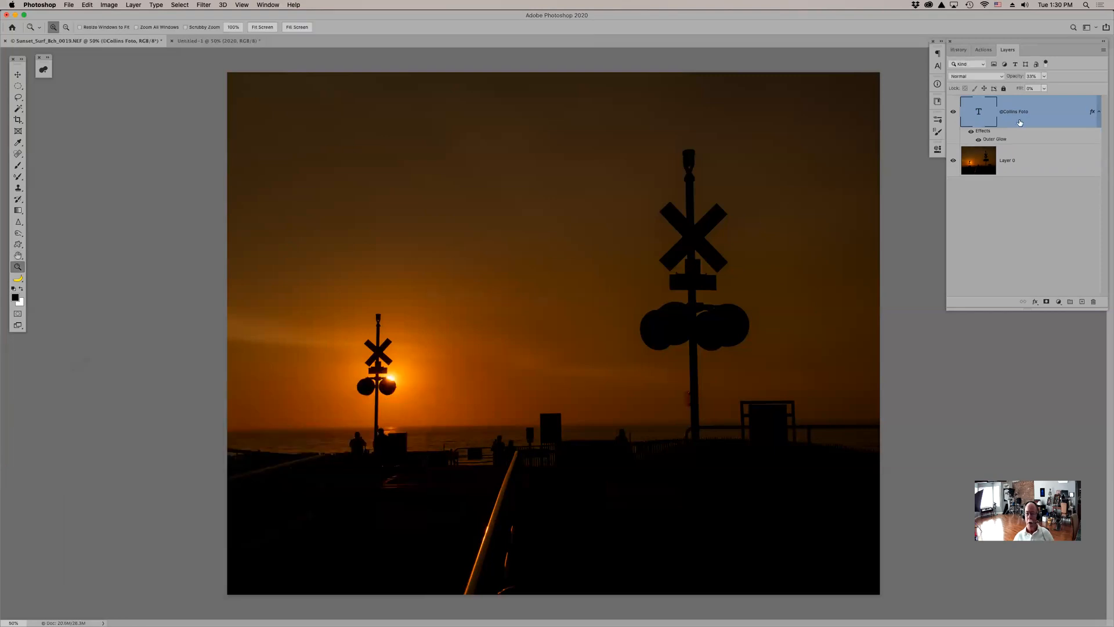
Reopen the text's outer glow settings and try changing the blue glow colour to near-white
{"action": "mouse_move", "coordinate": [1053, 113]}
{"action": "left_mouse_down"}
{"action": "mouse_move", "coordinate": [1096, 293]}
{"action": "mouse_move", "coordinate": [1046, 110]}
{"action": "left_mouse_up"}
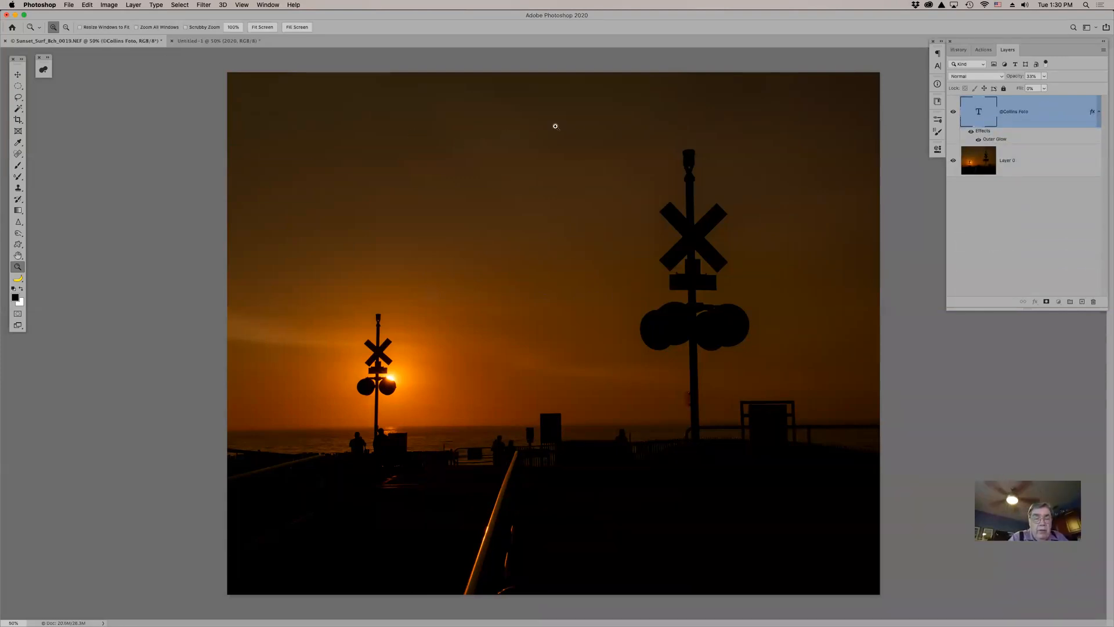
{"action": "double_click", "coordinate": [1003, 138]}
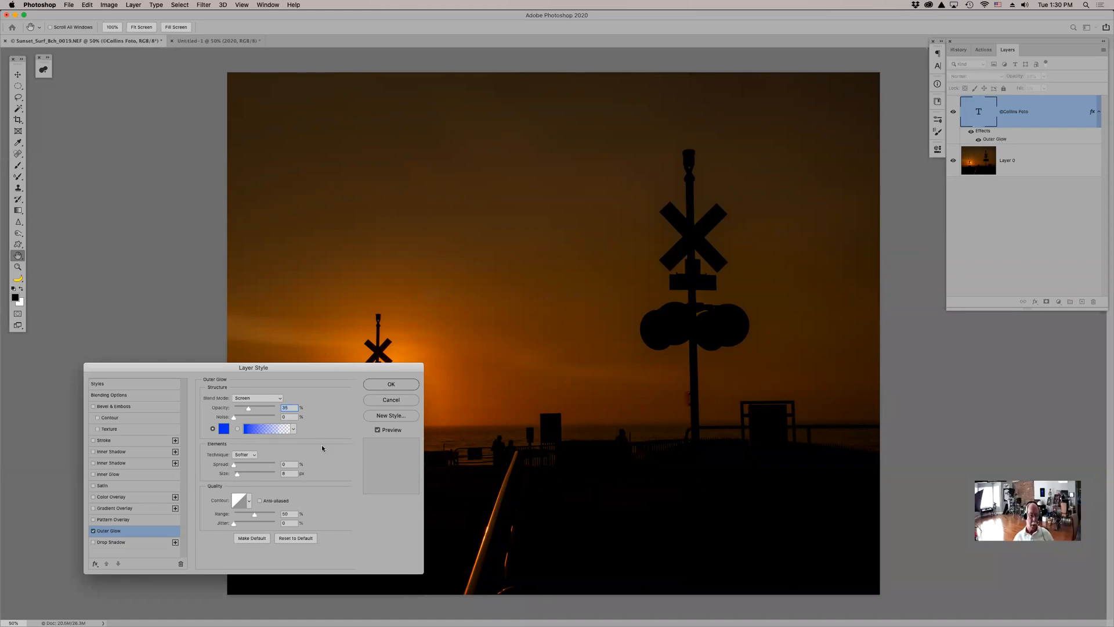
{"action": "left_click", "coordinate": [223, 428]}
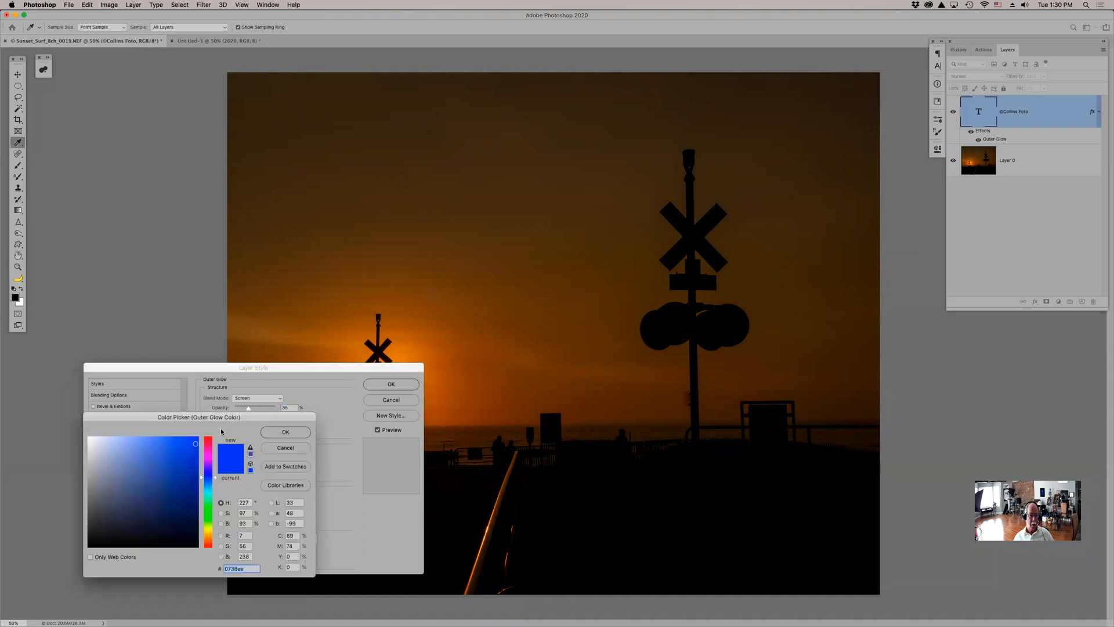
{"action": "left_click", "coordinate": [89, 438]}
{"action": "left_click", "coordinate": [299, 437]}
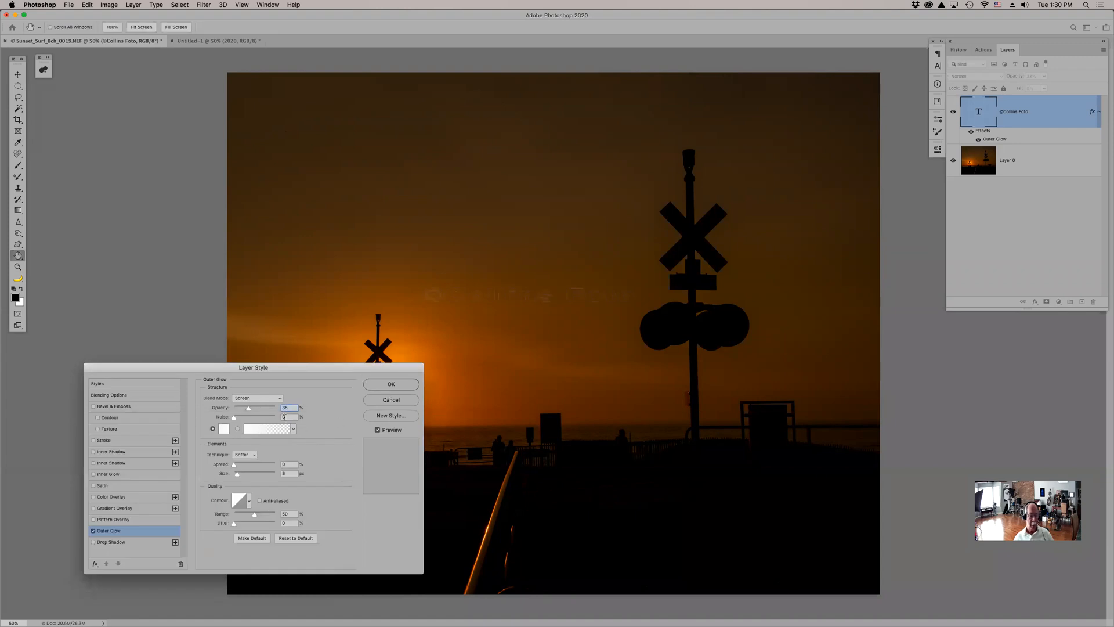
Try 0% layer opacity with 100% fill opacity on the glowing text, reset the layer style and close it without applying
{"action": "left_click", "coordinate": [136, 396]}
{"action": "left_click_drag", "start_coordinate": [245, 430], "coordinate": [232, 405]}
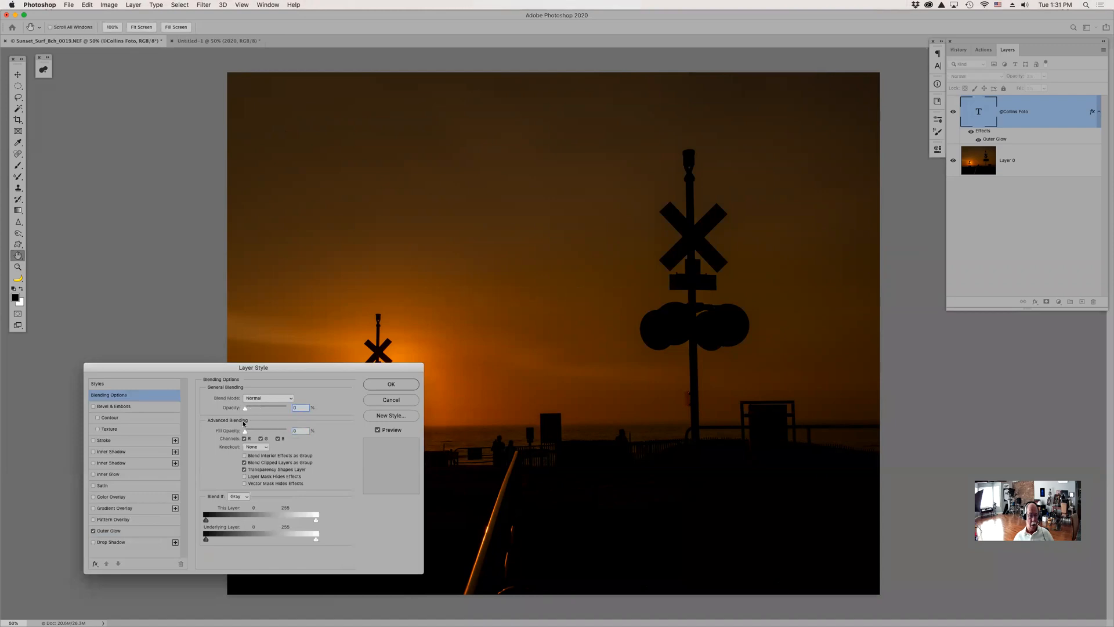
{"action": "key", "text": "Tab"}
{"action": "left_click", "coordinate": [270, 398]}
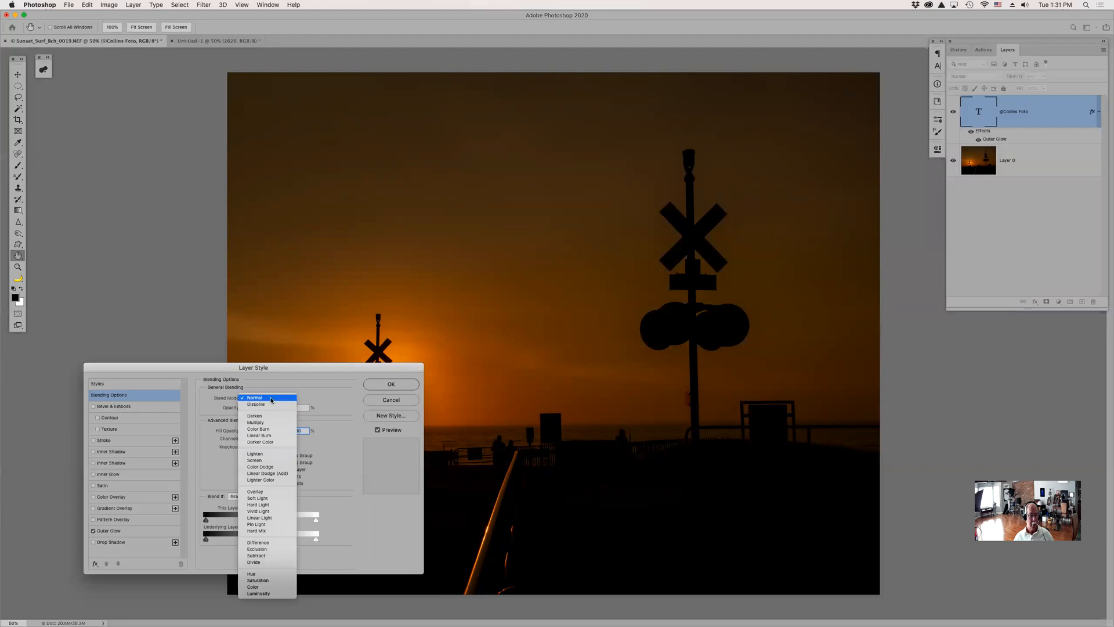
{"action": "left_click", "coordinate": [271, 399]}
{"action": "left_click", "coordinate": [268, 408]}
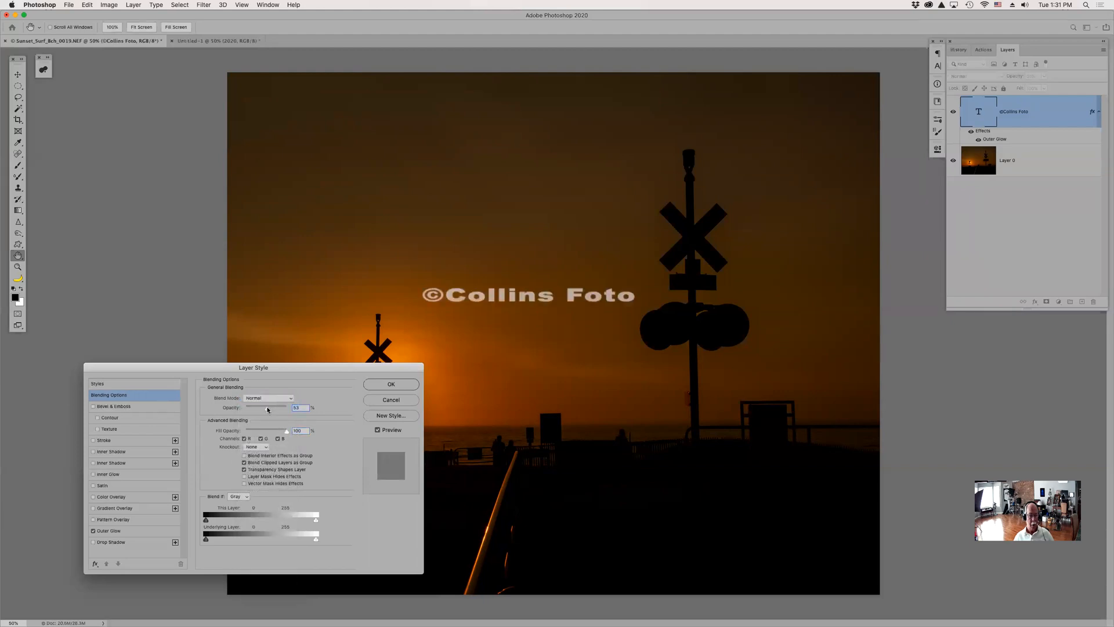
{"action": "left_click_drag", "start_coordinate": [267, 409], "coordinate": [242, 411]}
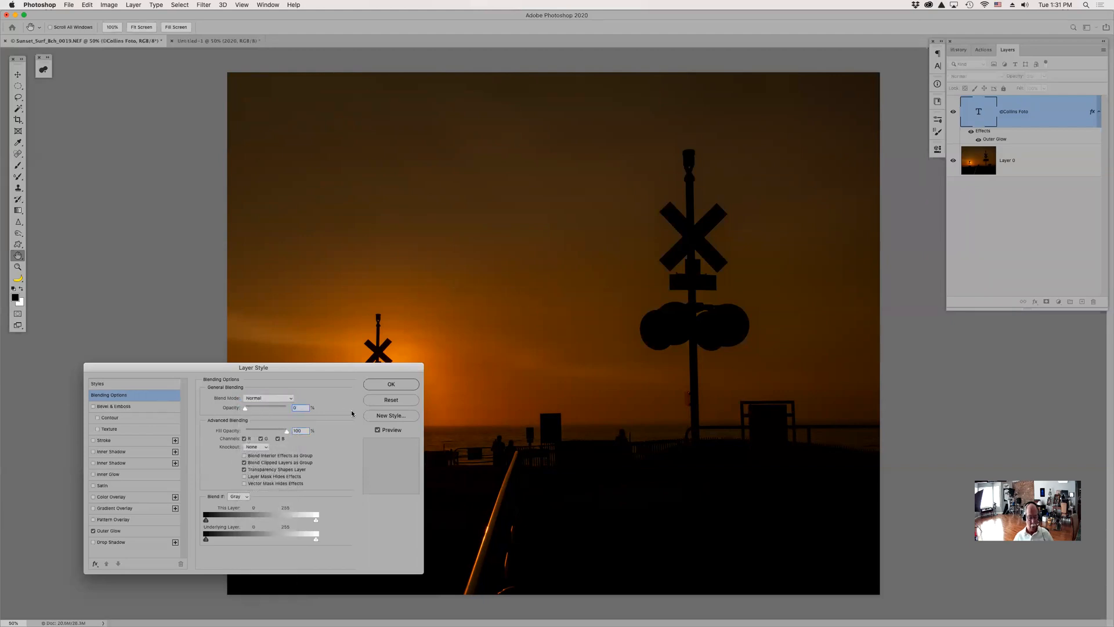
{"action": "left_click", "coordinate": [379, 405], "text": "alt"}
{"action": "left_click", "coordinate": [380, 404], "text": "alt"}
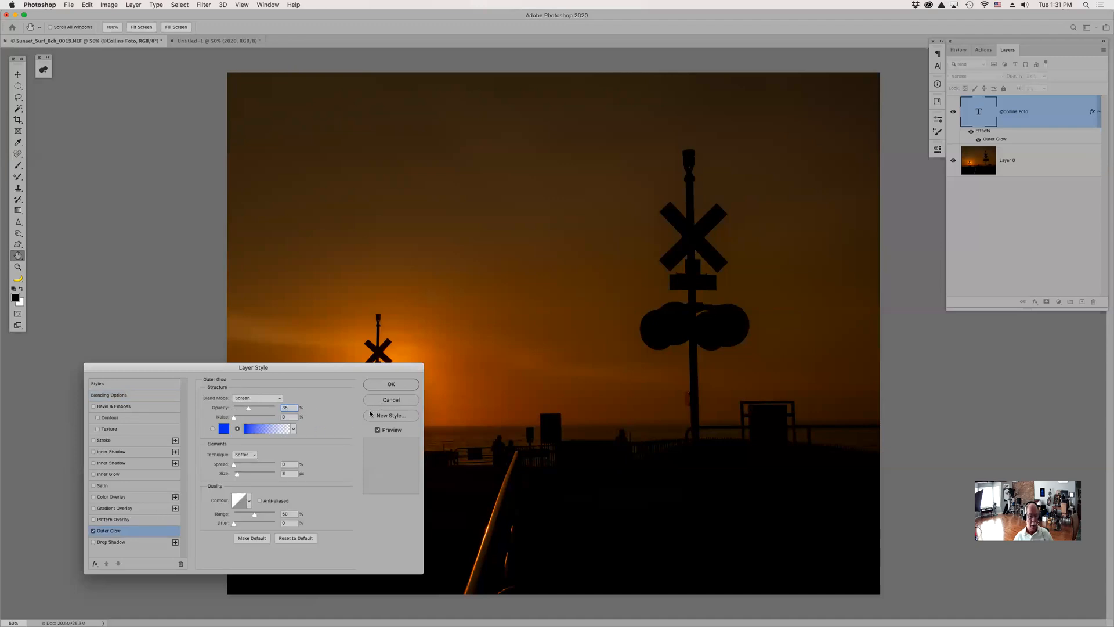
{"action": "left_click", "coordinate": [390, 402]}
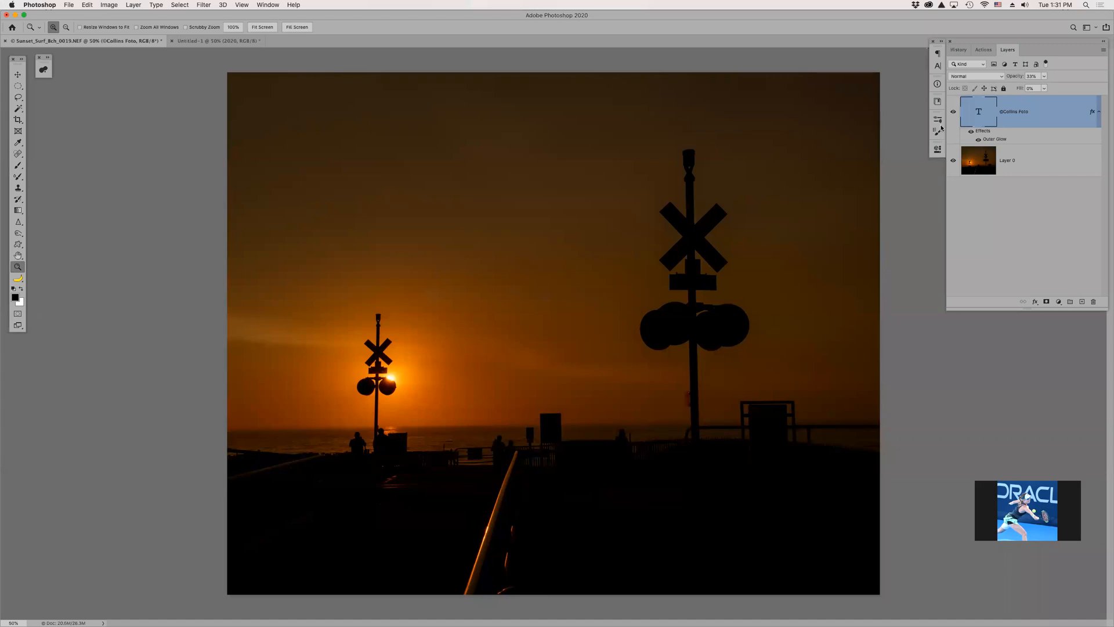
Delete the ©Collins Foto text layer and add a new text box in the sky above the sun reading ©CollinsFoto
{"action": "left_click_drag", "start_coordinate": [1042, 114], "coordinate": [1093, 302]}
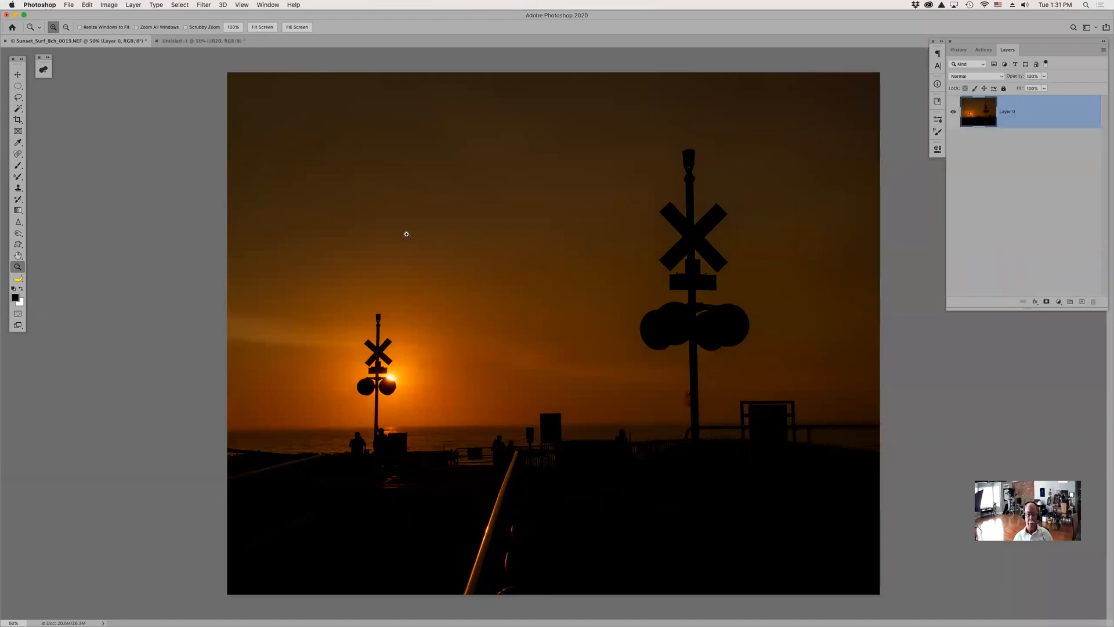
{"action": "key", "text": "t"}
{"action": "left_click_drag", "start_coordinate": [318, 186], "coordinate": [673, 283]}
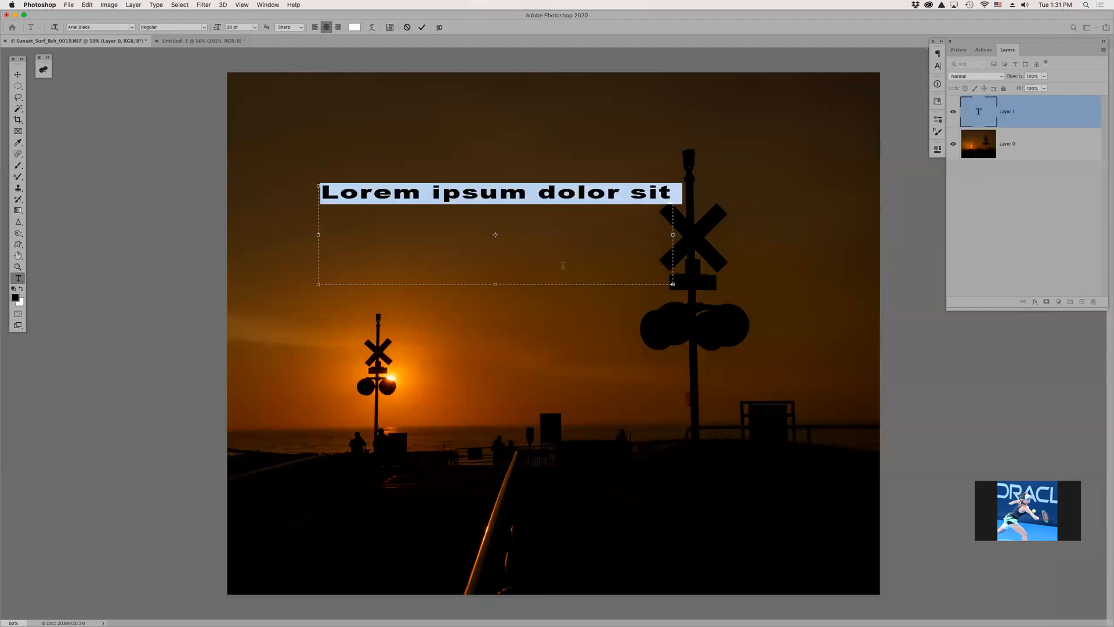
{"action": "type", "text": "©"}
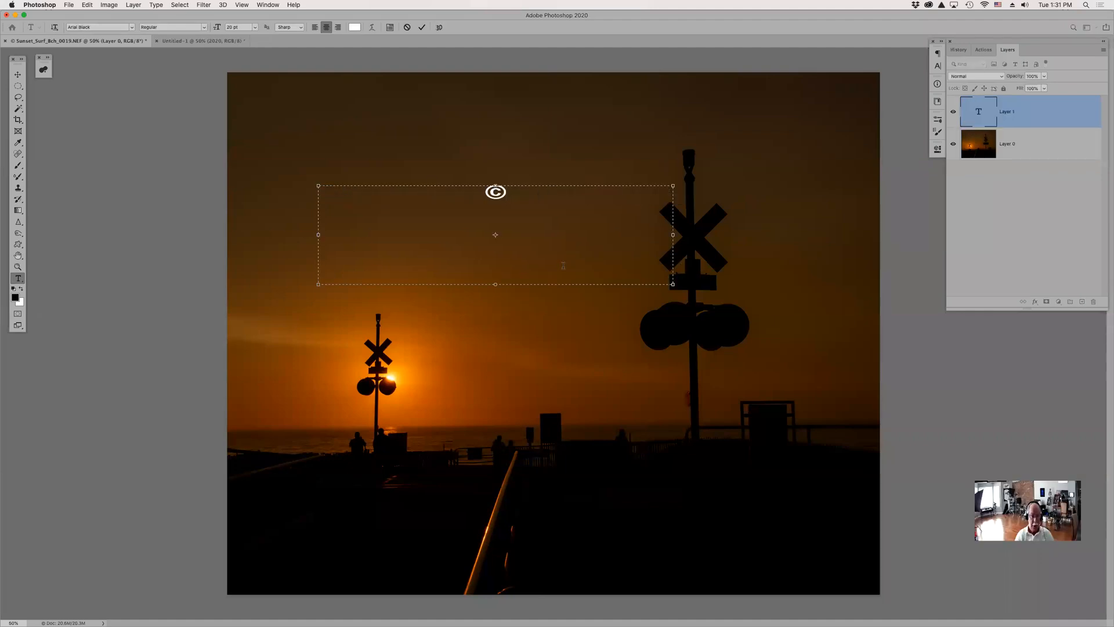
{"action": "type", "text": "C"}
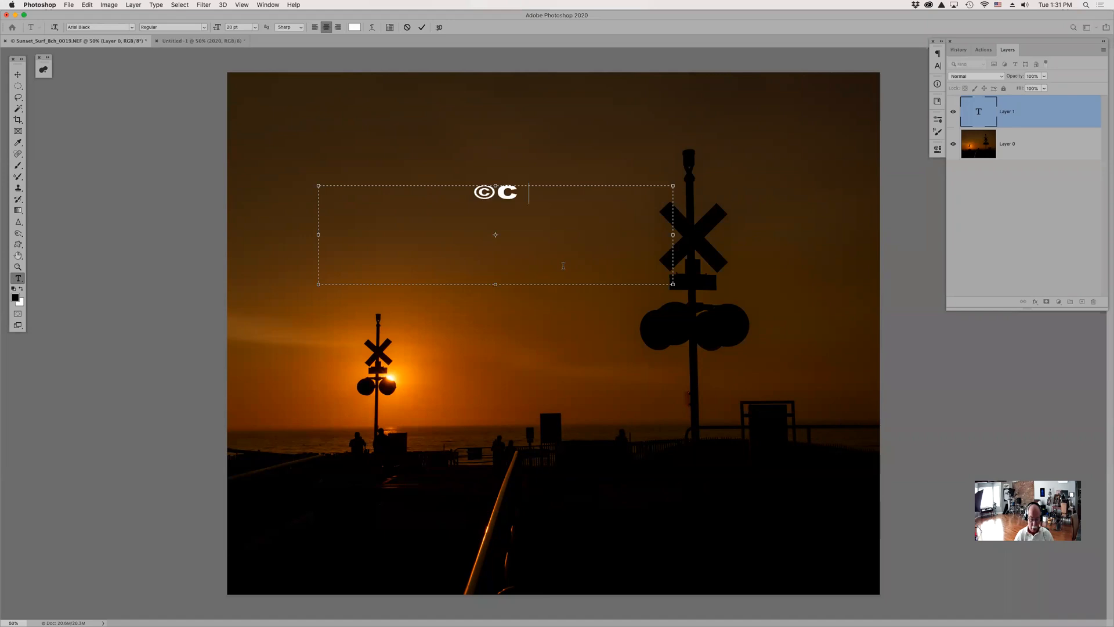
{"action": "type", "text": "ollinsFoto"}
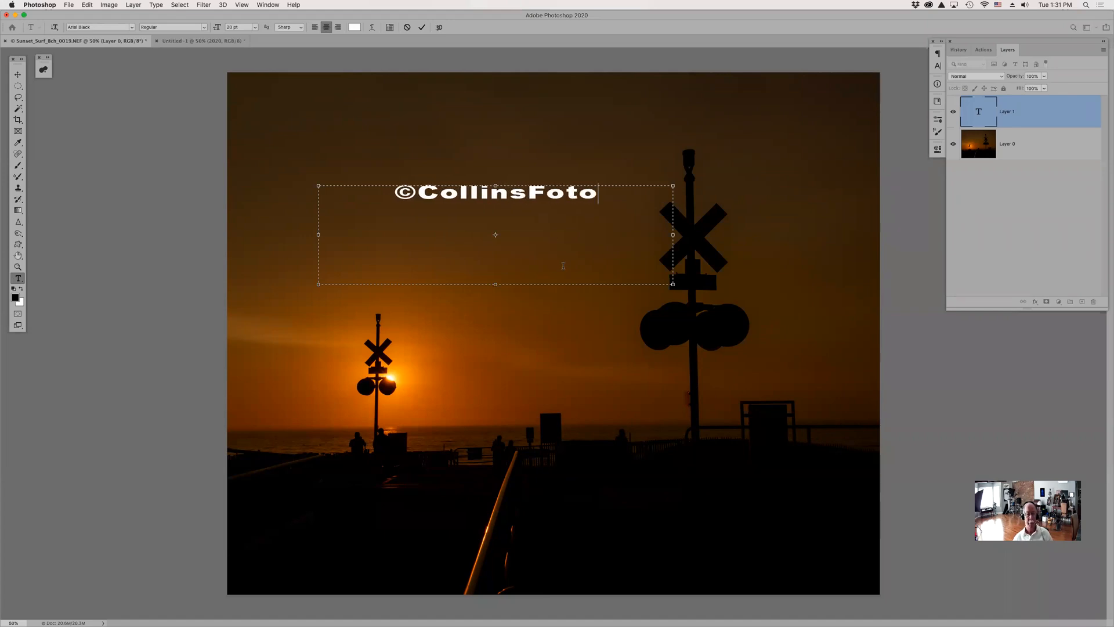
{"action": "key", "text": "super+Return"}
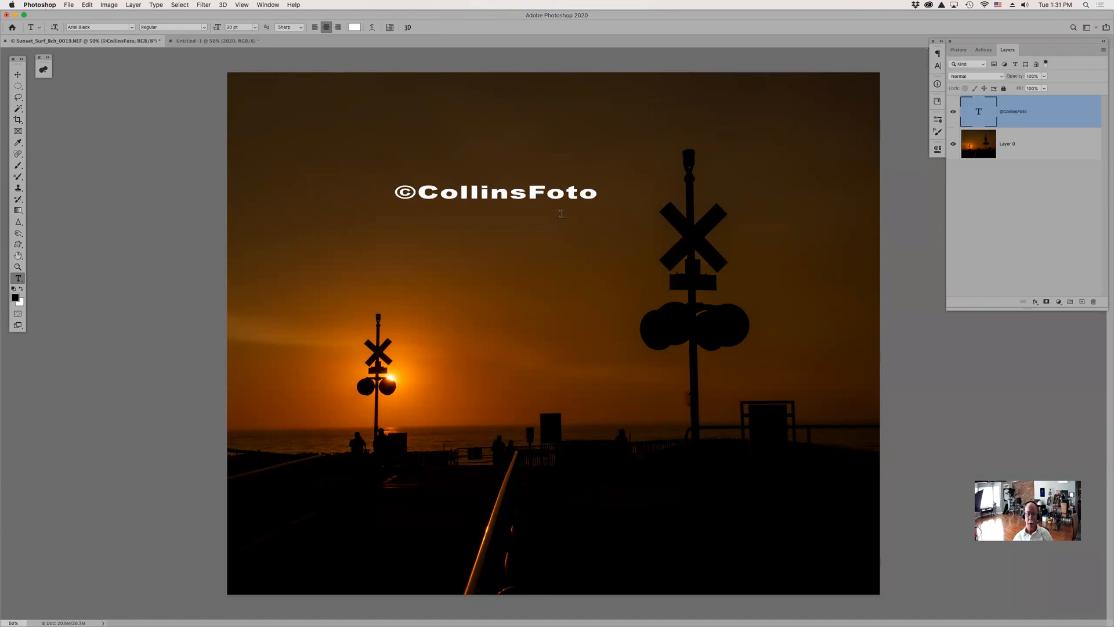
Add a drop shadow offset down and right from the ©CollinsFoto text, and lower the text's fill opacity to 0%
{"action": "left_click", "coordinate": [1035, 302]}
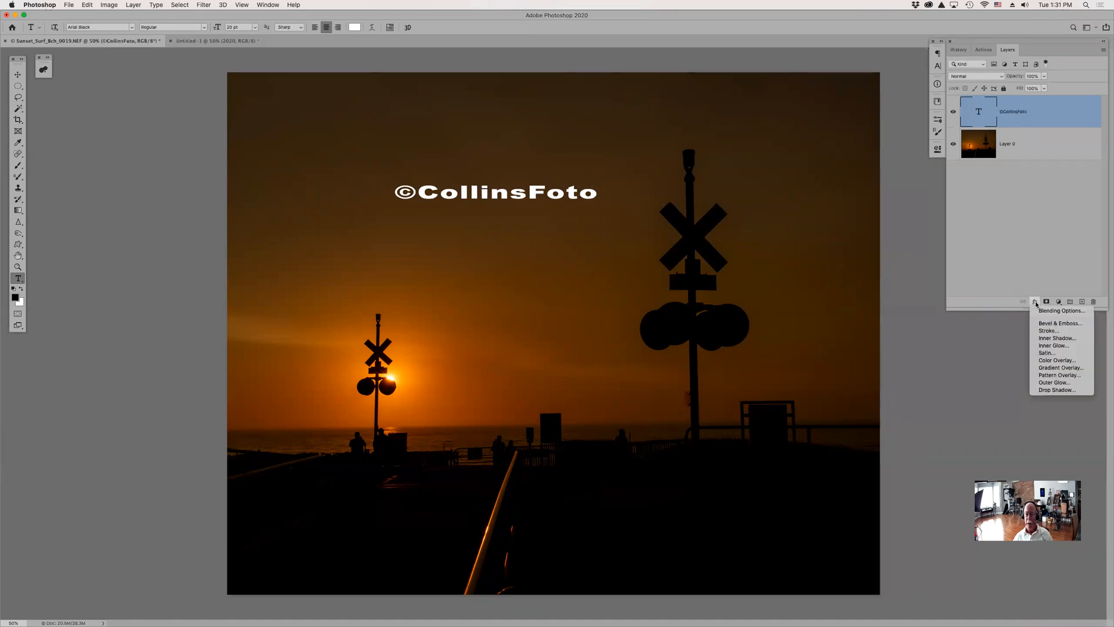
{"action": "left_click", "coordinate": [1060, 311]}
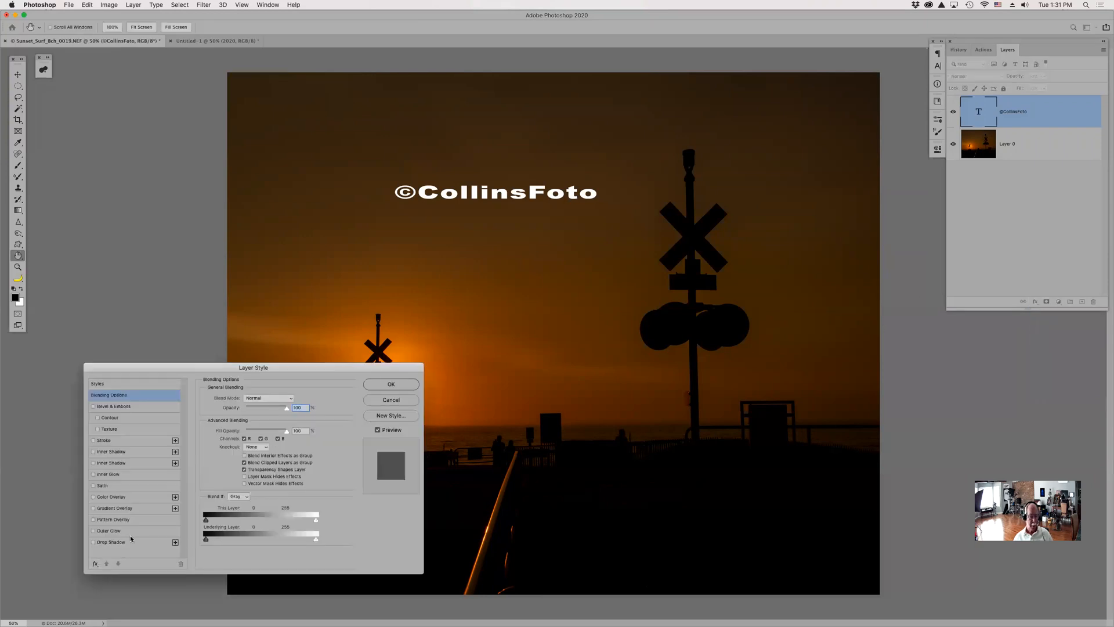
{"action": "left_click", "coordinate": [111, 541]}
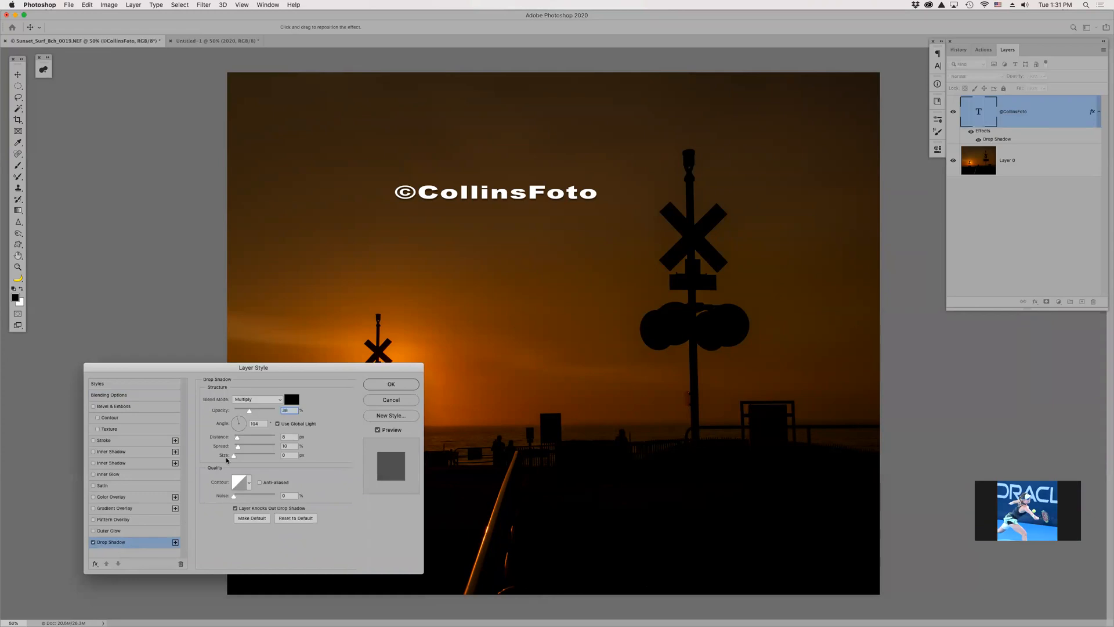
{"action": "left_click_drag", "start_coordinate": [484, 196], "coordinate": [490, 197]}
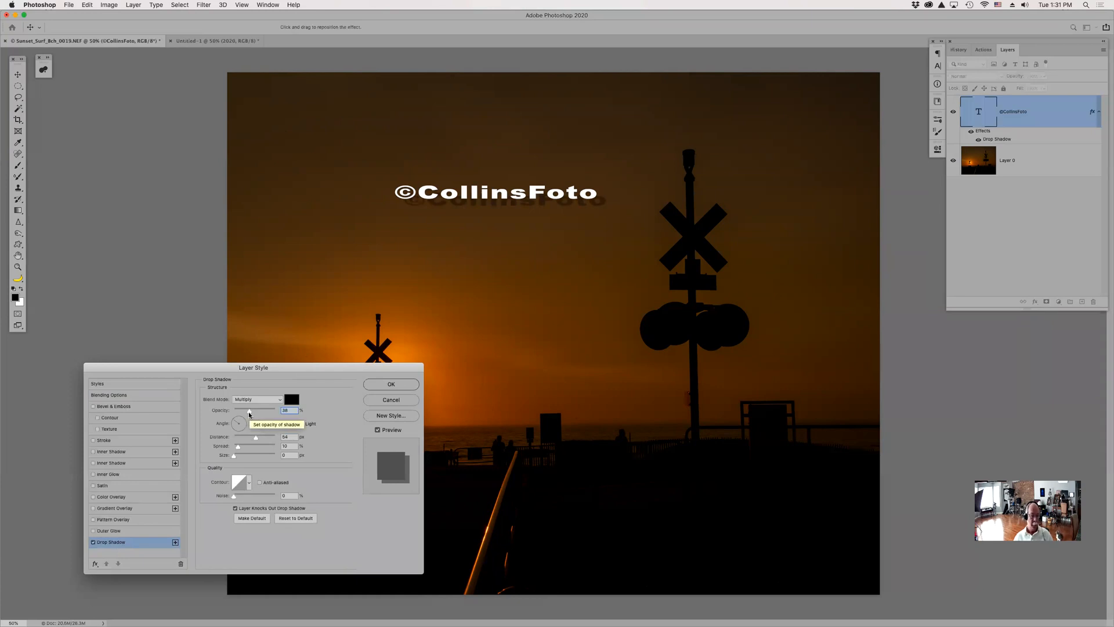
{"action": "left_click", "coordinate": [109, 395]}
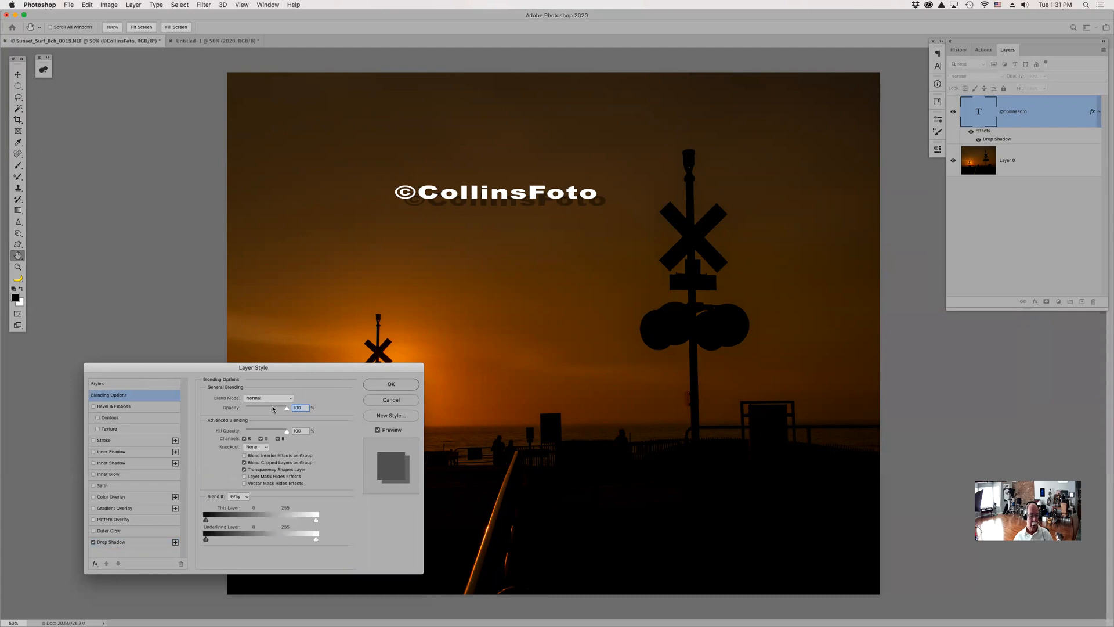
{"action": "left_click_drag", "start_coordinate": [279, 432], "coordinate": [235, 432]}
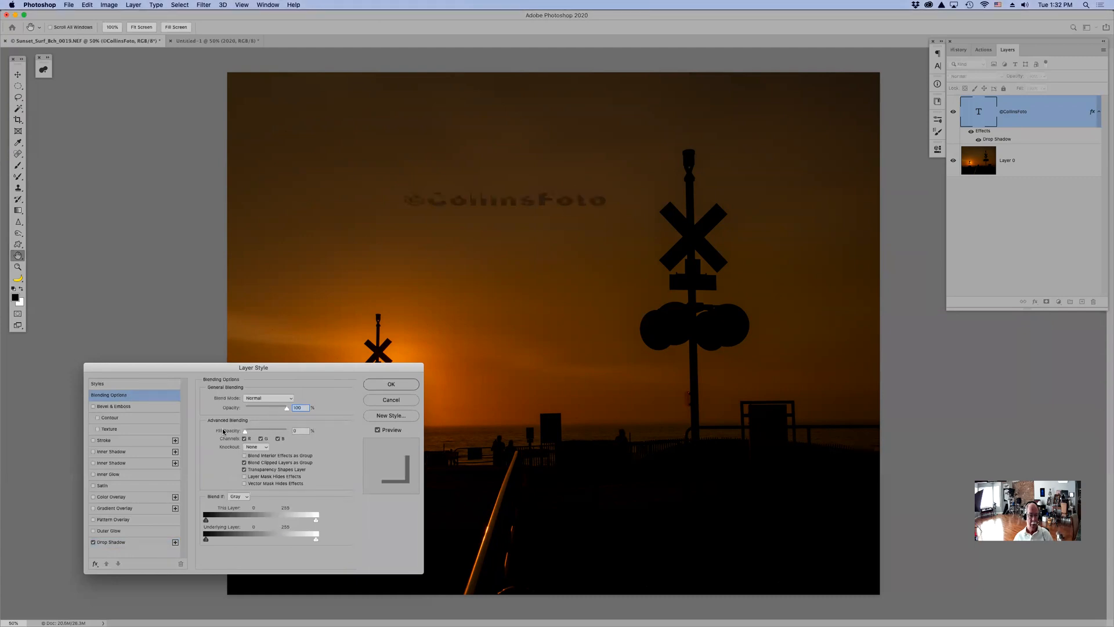
Replace the text's drop shadow with a white outer glow and apply the layer style
{"action": "left_click", "coordinate": [110, 531]}
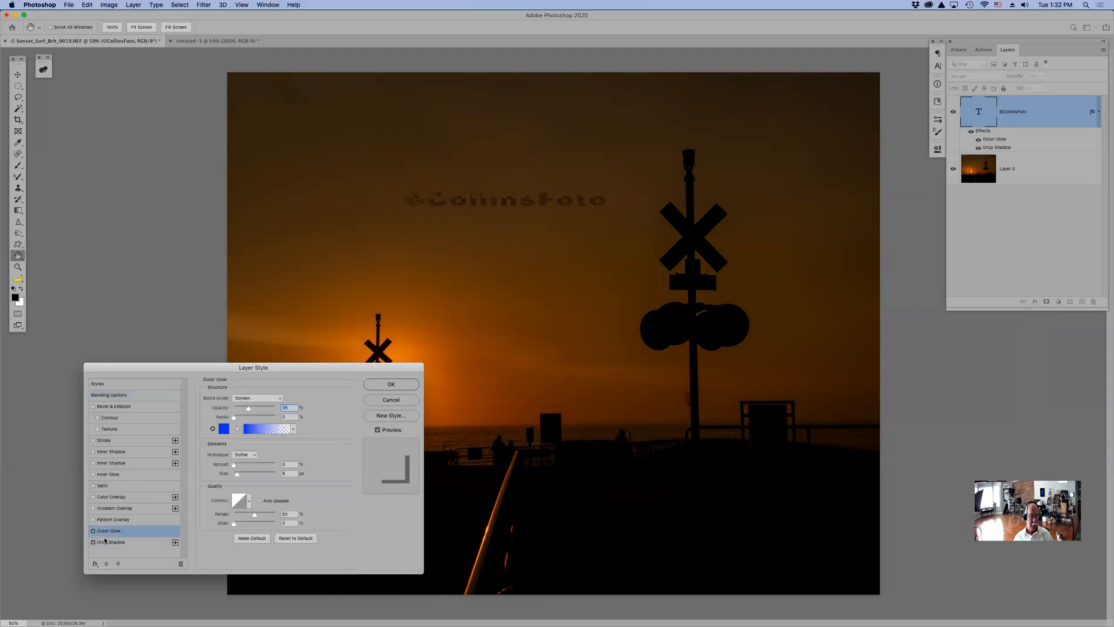
{"action": "left_click", "coordinate": [92, 542]}
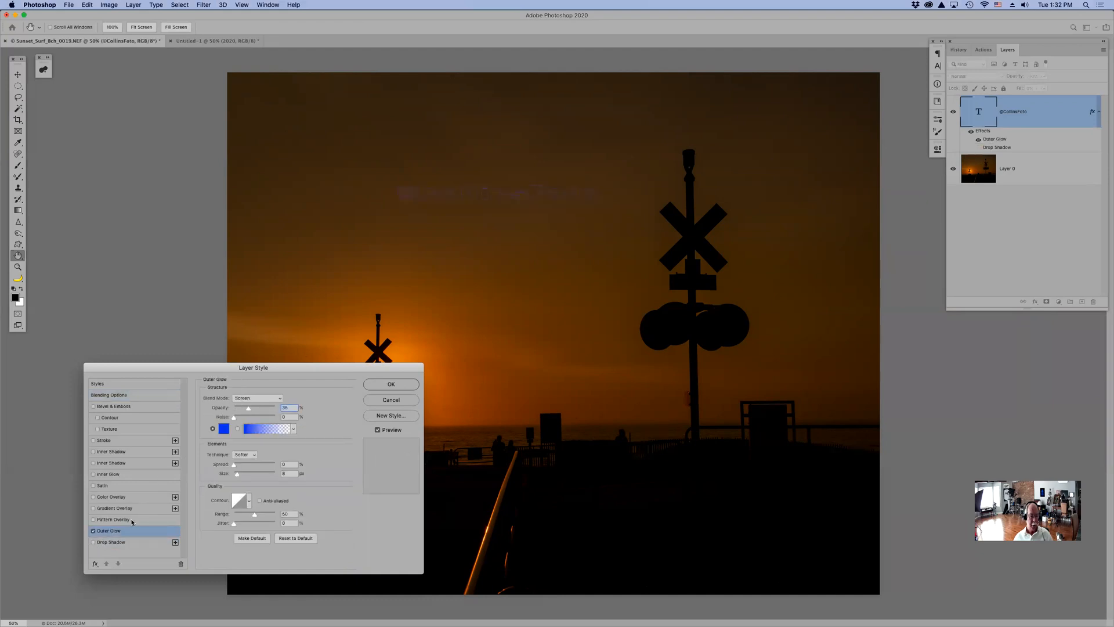
{"action": "left_click", "coordinate": [224, 430]}
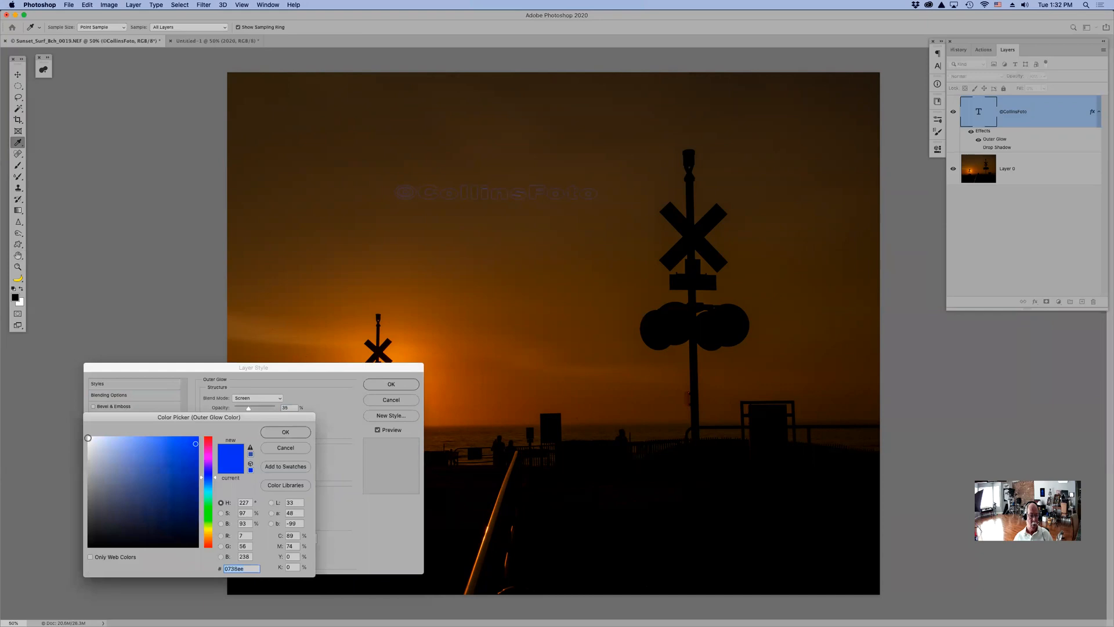
{"action": "left_click", "coordinate": [88, 438]}
{"action": "left_click", "coordinate": [290, 433]}
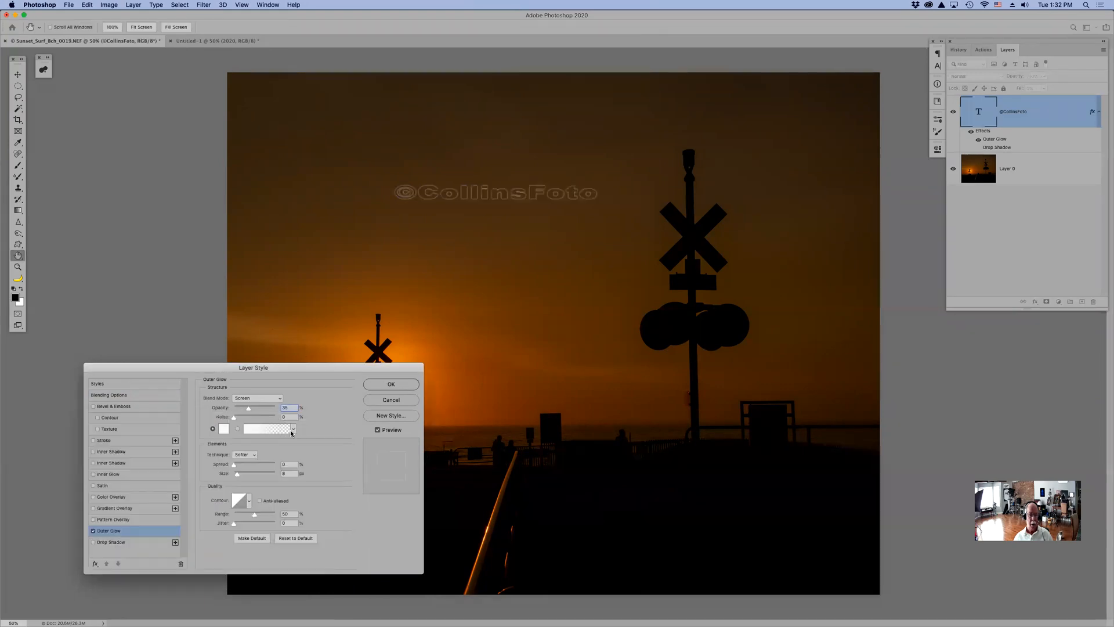
{"action": "left_click", "coordinate": [378, 383]}
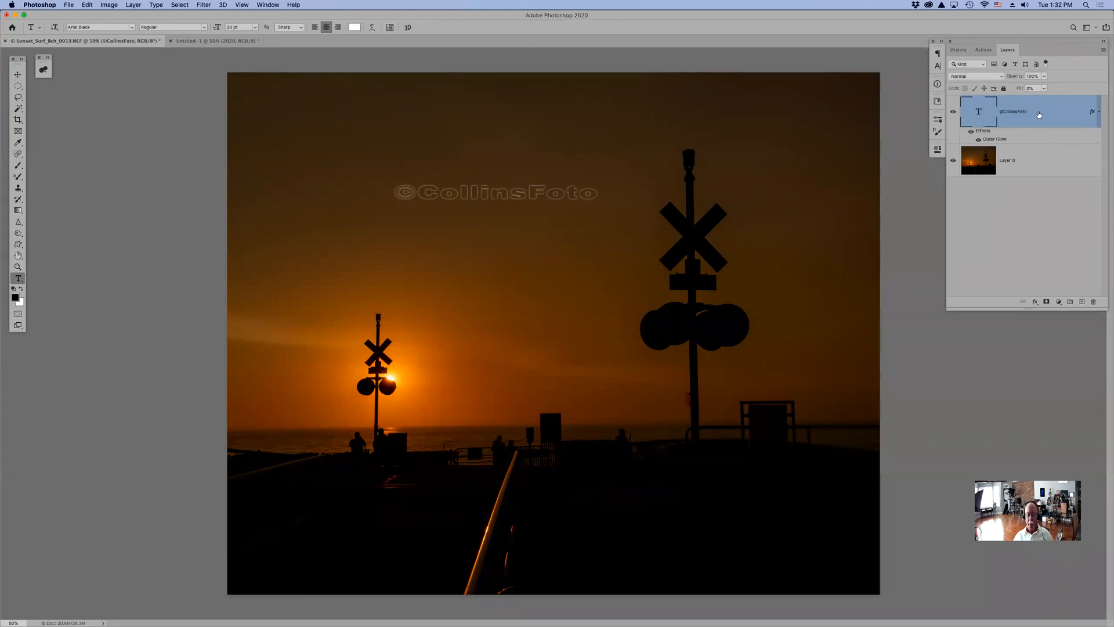
Duplicate the glowing ©CollinsFoto text layer three times and spread the copies across the photo below the original
{"action": "key", "text": "super+j"}
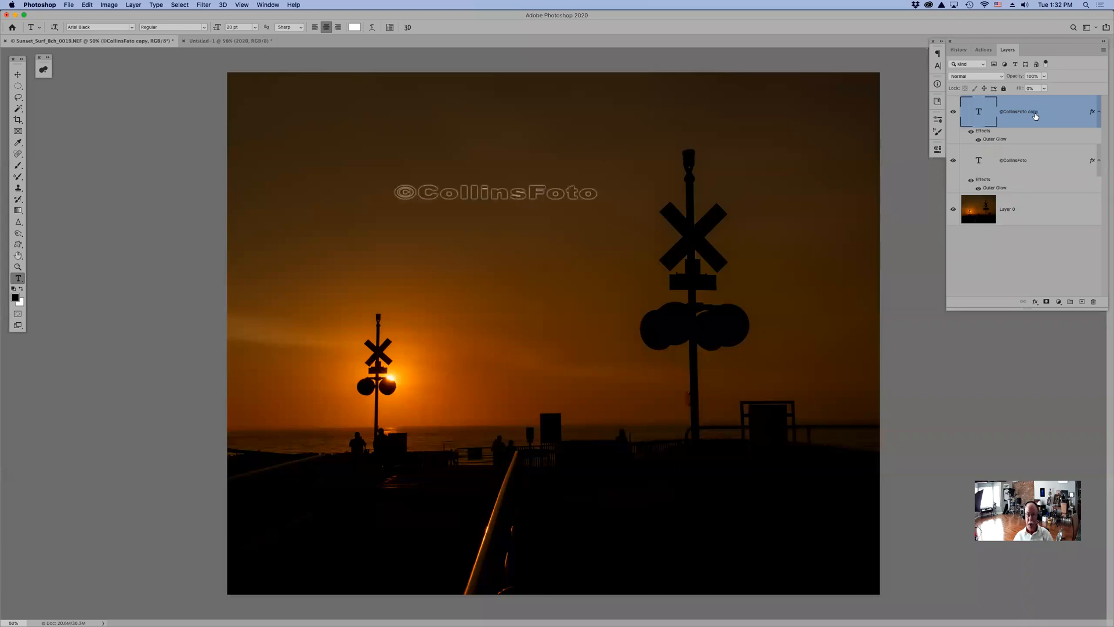
{"action": "key", "text": "v"}
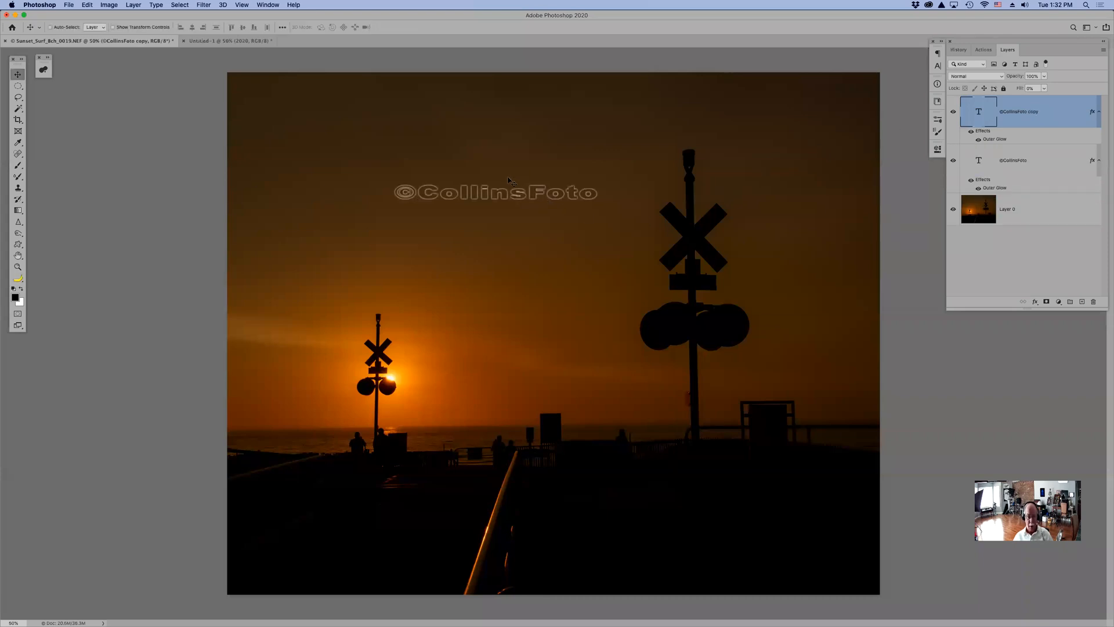
{"action": "left_click_drag", "start_coordinate": [504, 196], "coordinate": [561, 424]}
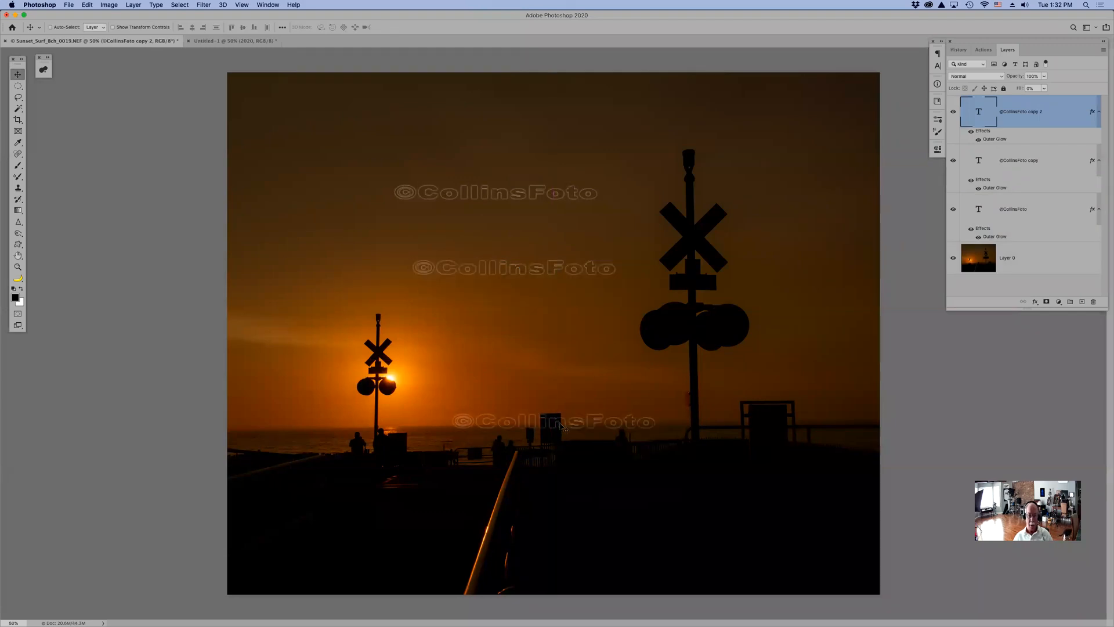
{"action": "left_click_drag", "start_coordinate": [617, 378], "coordinate": [627, 367]}
{"action": "left_click_drag", "start_coordinate": [599, 433], "coordinate": [704, 343]}
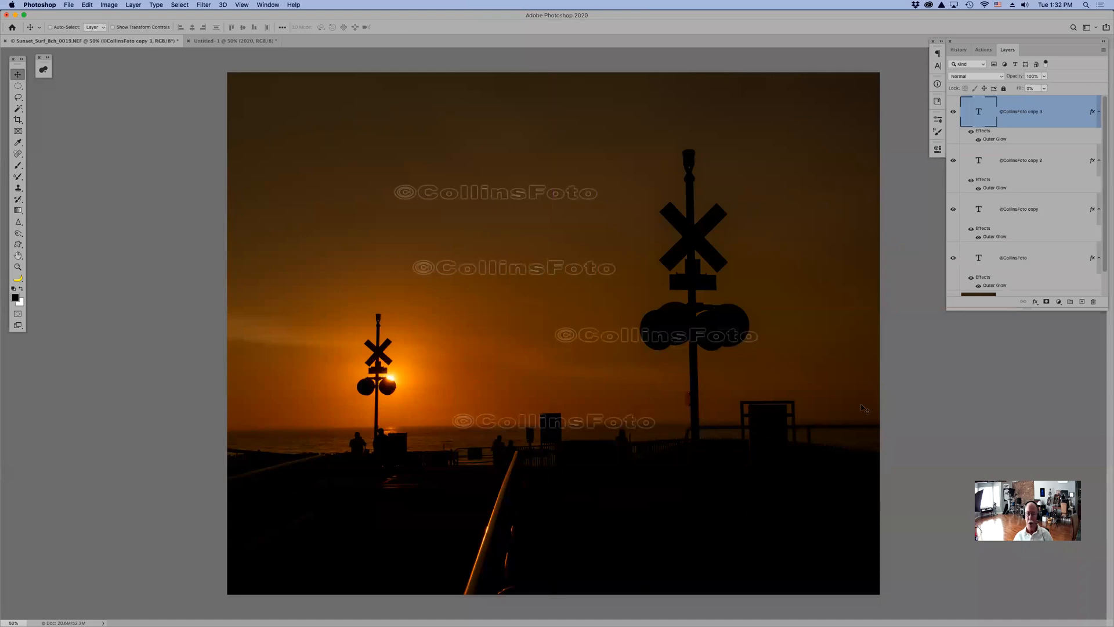
Group the four ©CollinsFoto text layers and move the group up and to the left over the photo
{"action": "left_click", "coordinate": [1040, 264], "text": "shift"}
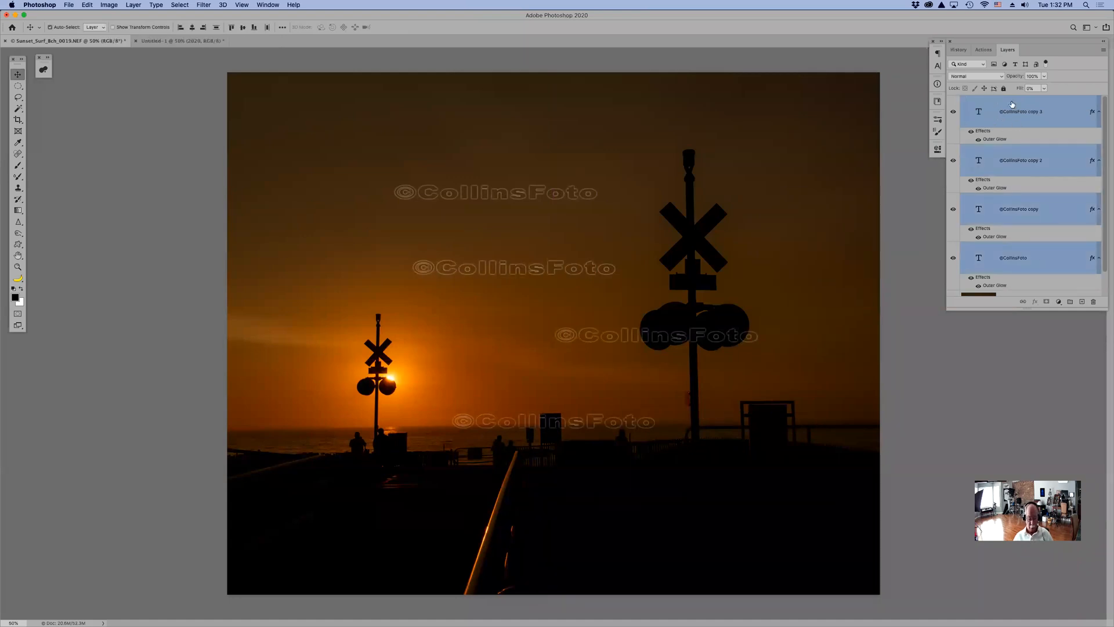
{"action": "key", "text": "super+g"}
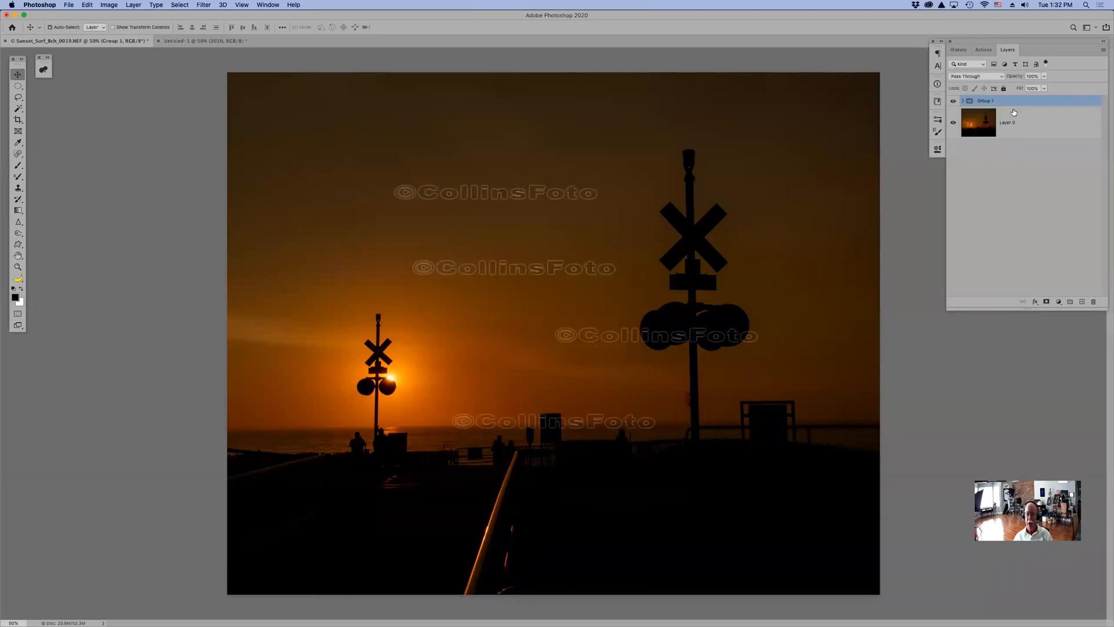
{"action": "left_click_drag", "start_coordinate": [565, 193], "coordinate": [516, 179]}
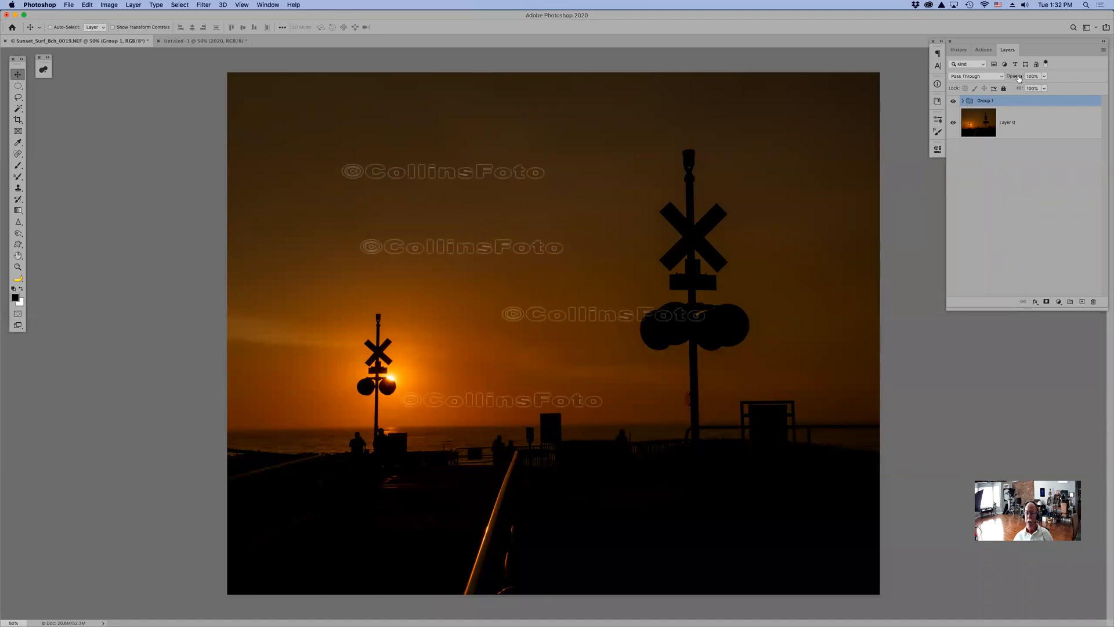
Try different opacity and fill values on the watermark group, and delete the group
{"action": "left_click_drag", "start_coordinate": [1019, 78], "coordinate": [1092, 76]}
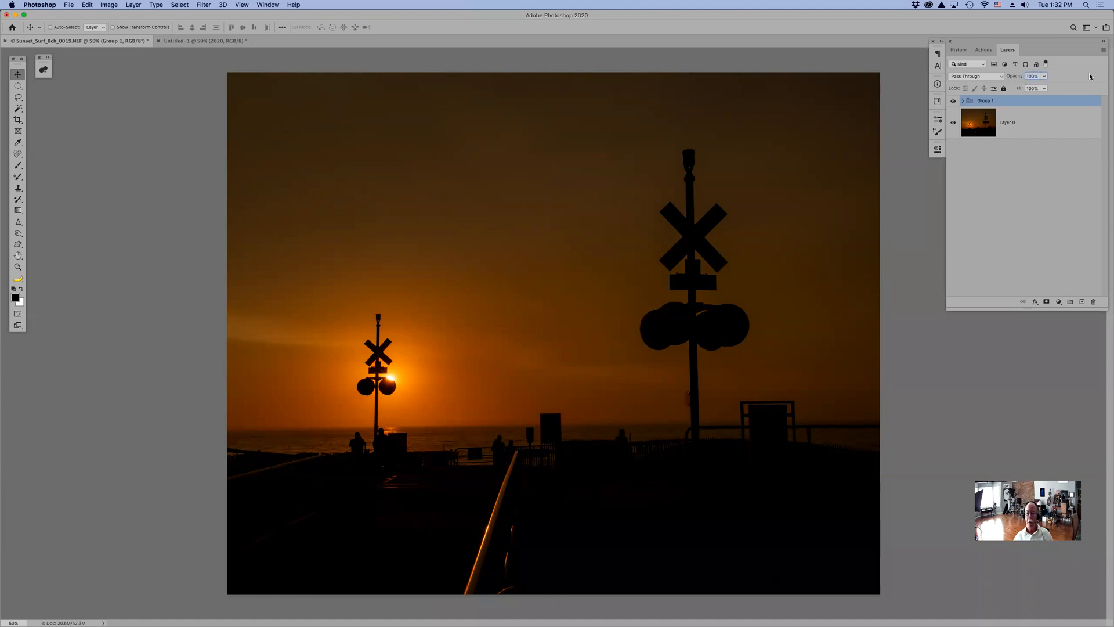
{"action": "left_click_drag", "start_coordinate": [1023, 89], "coordinate": [948, 91]}
{"action": "left_click_drag", "start_coordinate": [1018, 89], "coordinate": [1108, 86]}
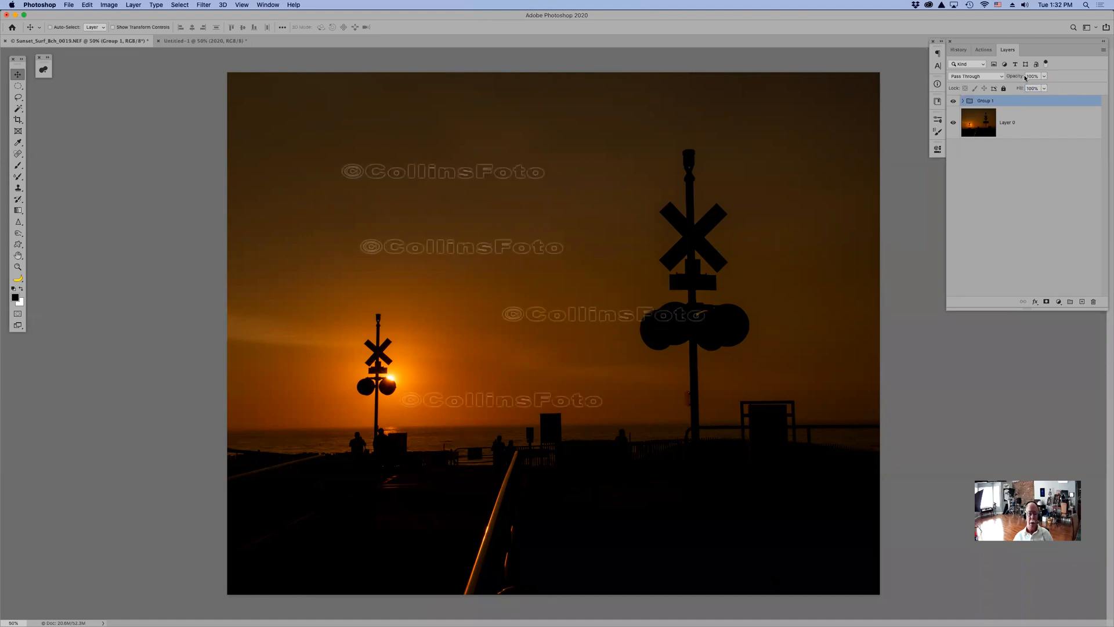
{"action": "left_click_drag", "start_coordinate": [1021, 76], "coordinate": [1006, 79]}
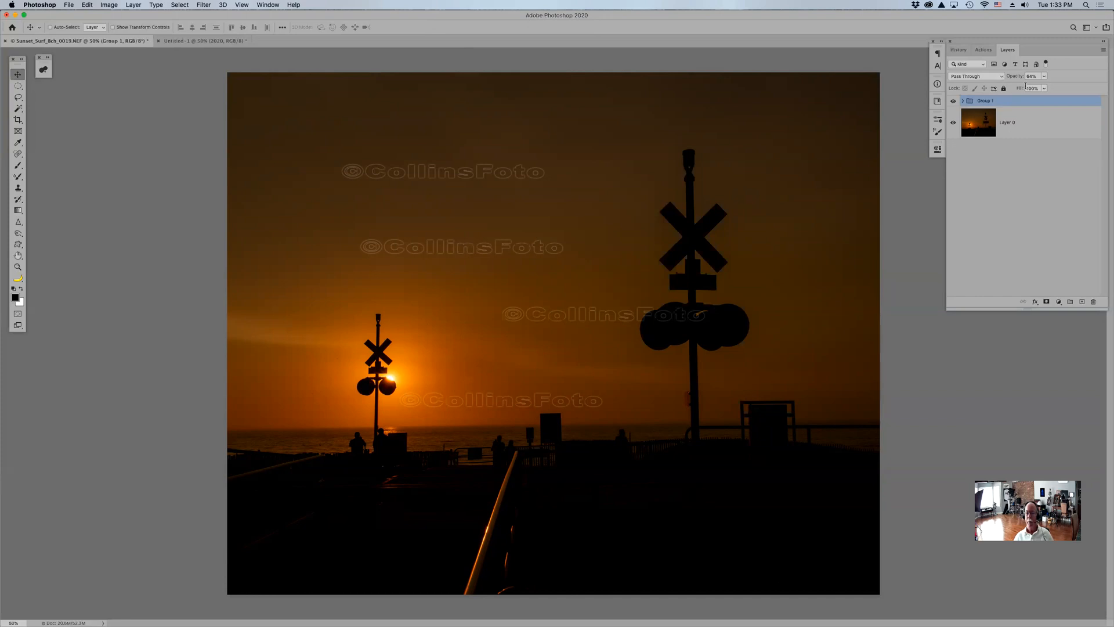
{"action": "left_click_drag", "start_coordinate": [1020, 74], "coordinate": [1000, 79]}
{"action": "left_click_drag", "start_coordinate": [1065, 101], "coordinate": [1093, 300]}
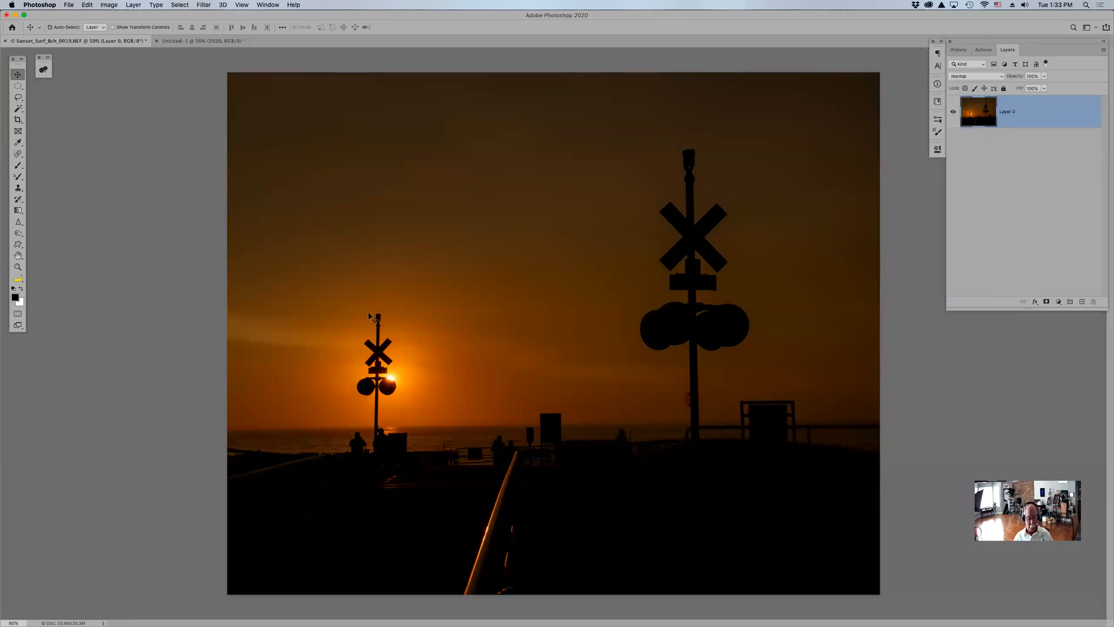
{"action": "key", "text": "super+Tab"}
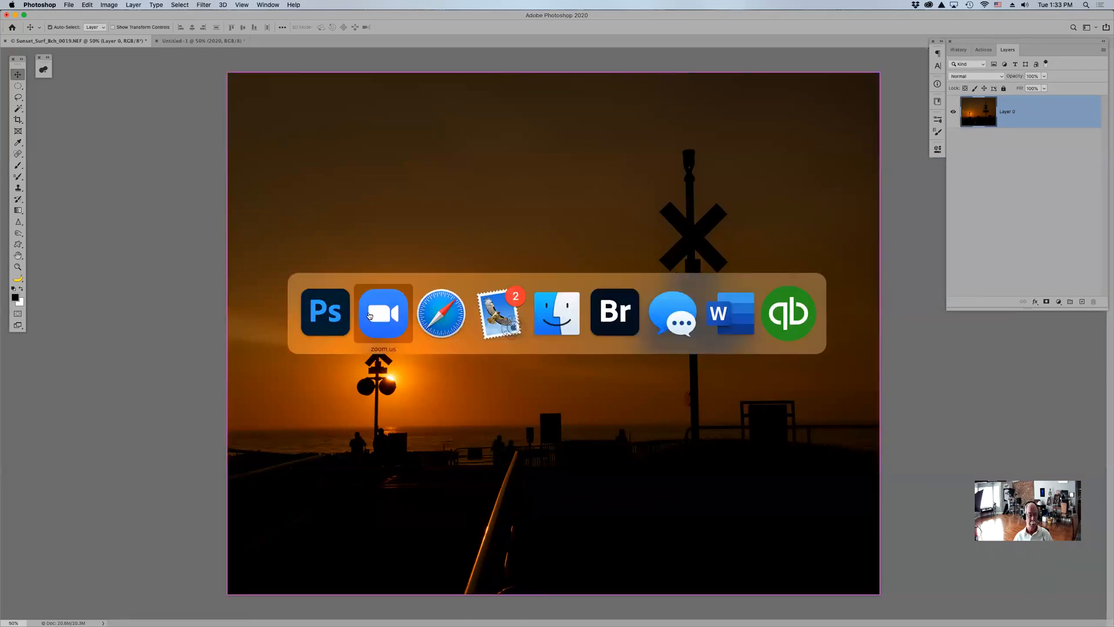
{"action": "key", "text": "super+shift+Tab"}
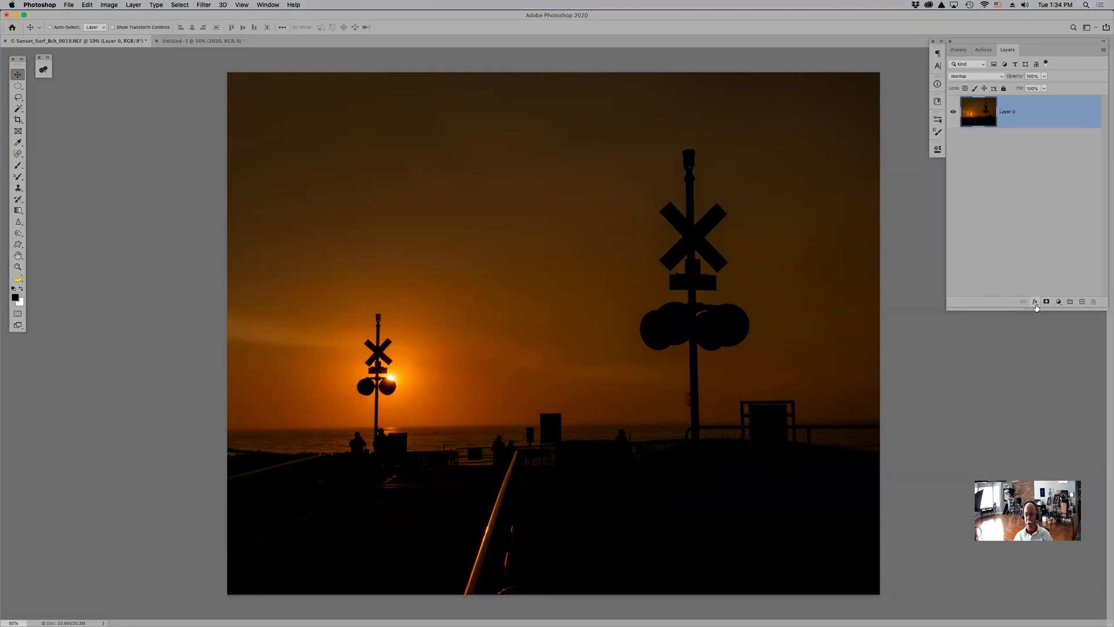
Add a text box across the upper sky reading the person's first name followed by "No Good", and commit it
{"action": "key", "text": "t"}
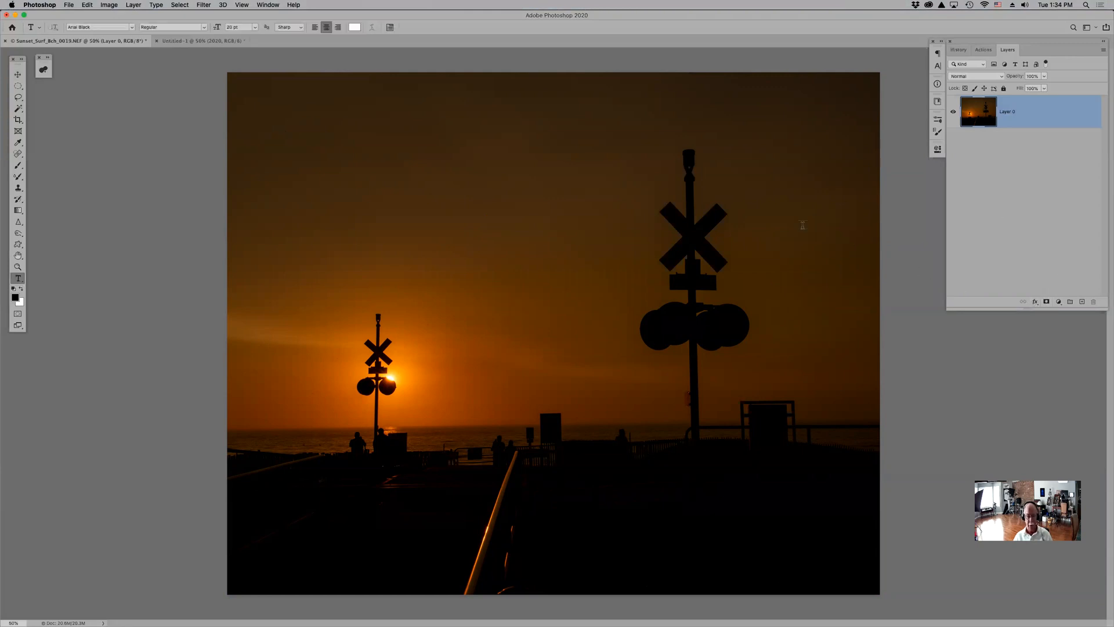
{"action": "left_click_drag", "start_coordinate": [322, 143], "coordinate": [691, 285]}
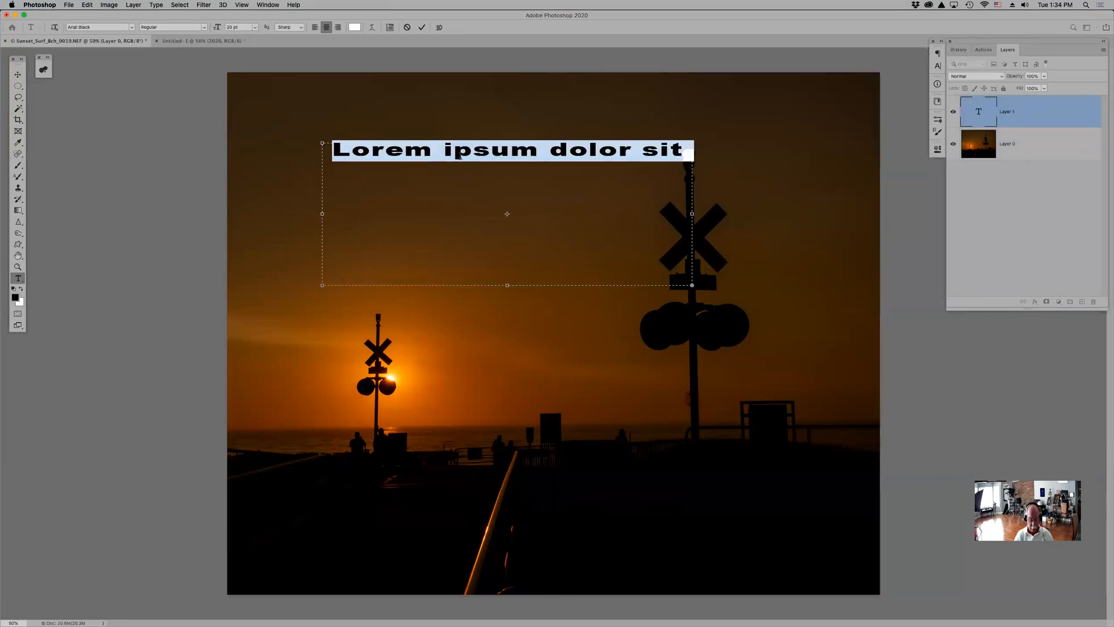
{"action": "type", "text": "Mike"}
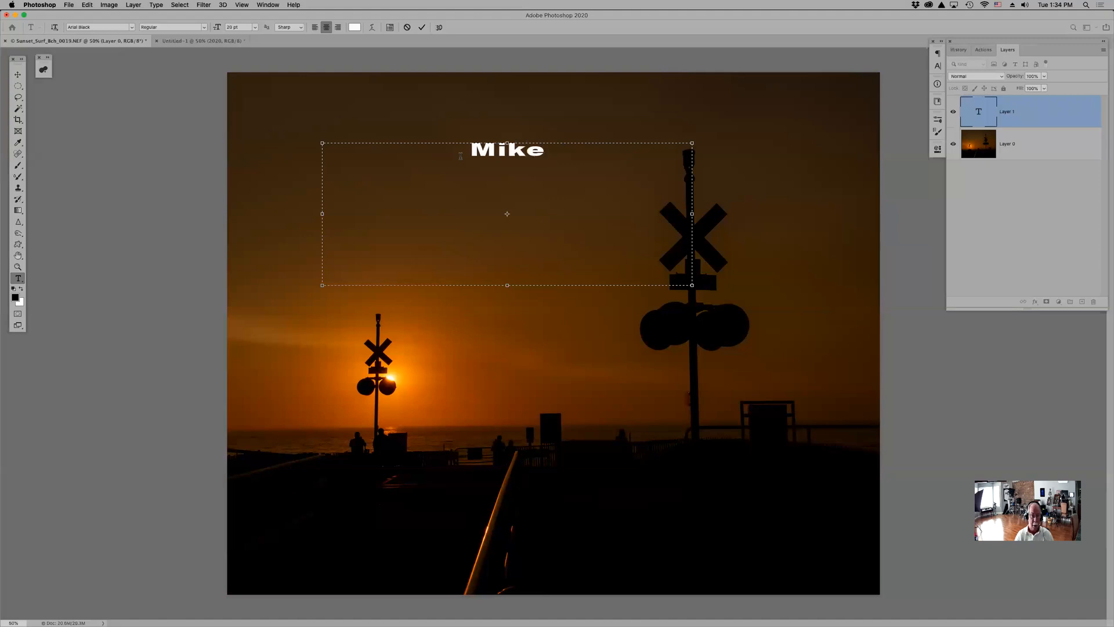
{"action": "type", "text": " No Good"}
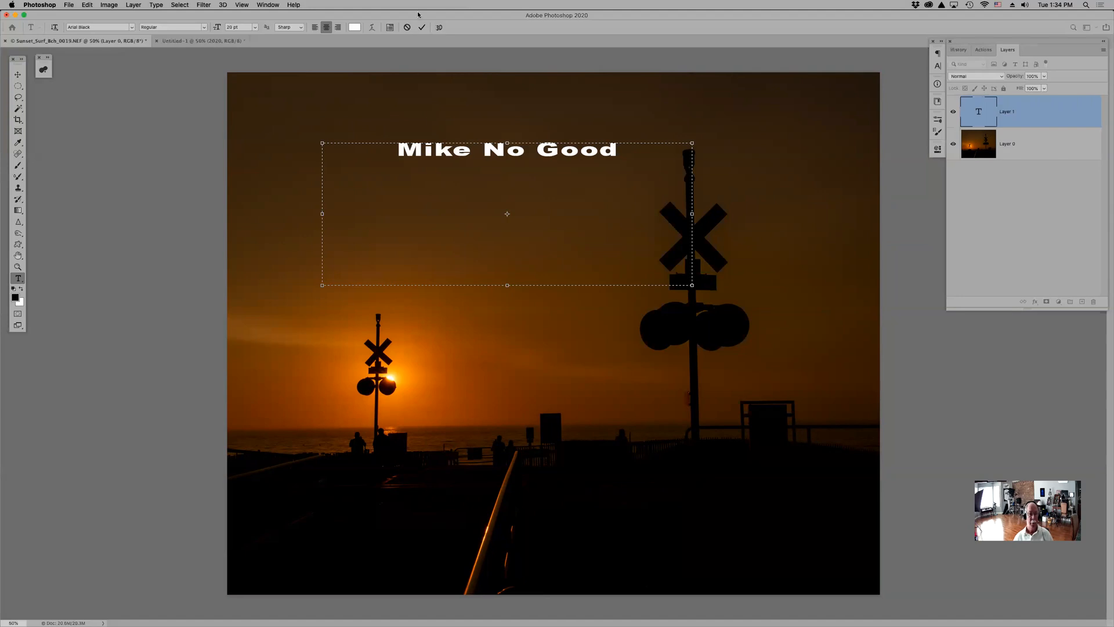
{"action": "key", "text": "super+Return"}
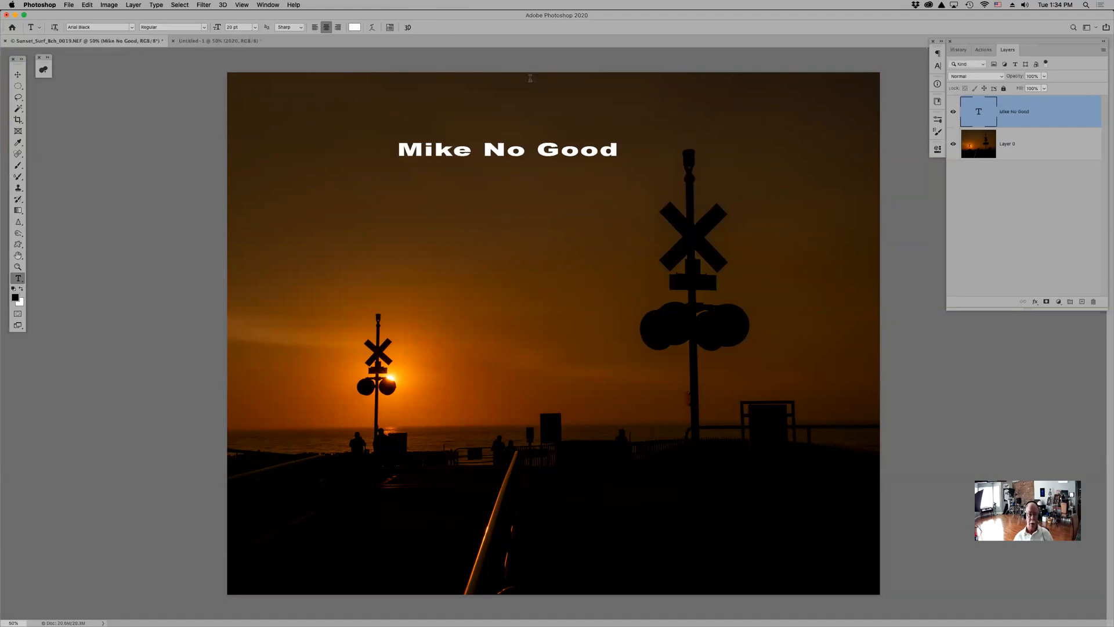
Add a thick light-coloured inside stroke to the "No Good" text layer and set its fill opacity to 0%
{"action": "left_click", "coordinate": [1035, 302]}
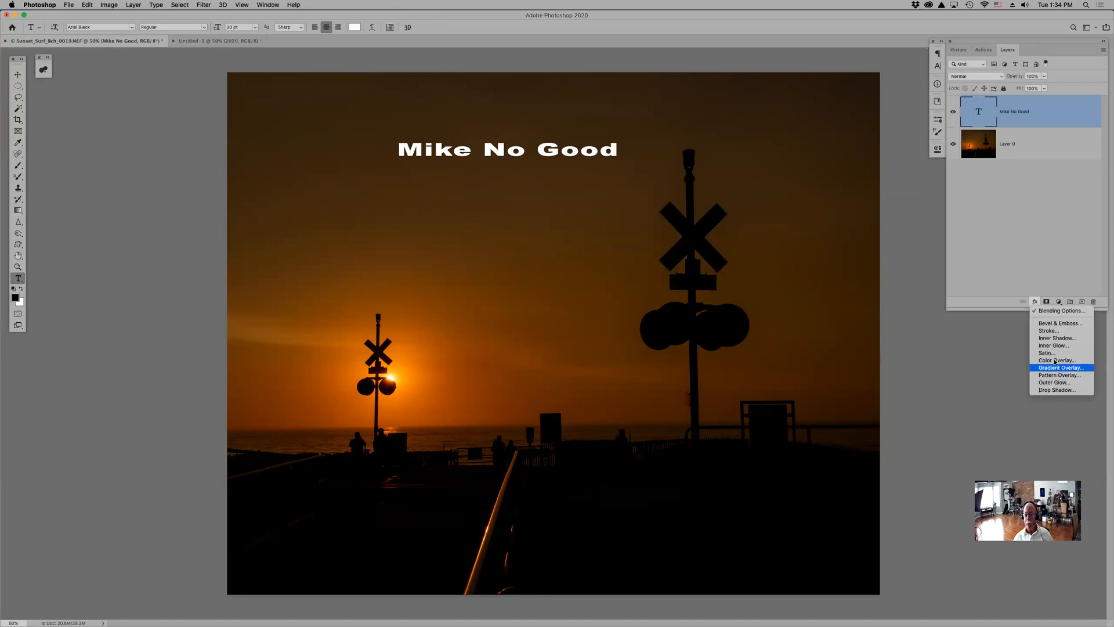
{"action": "left_click", "coordinate": [1053, 331]}
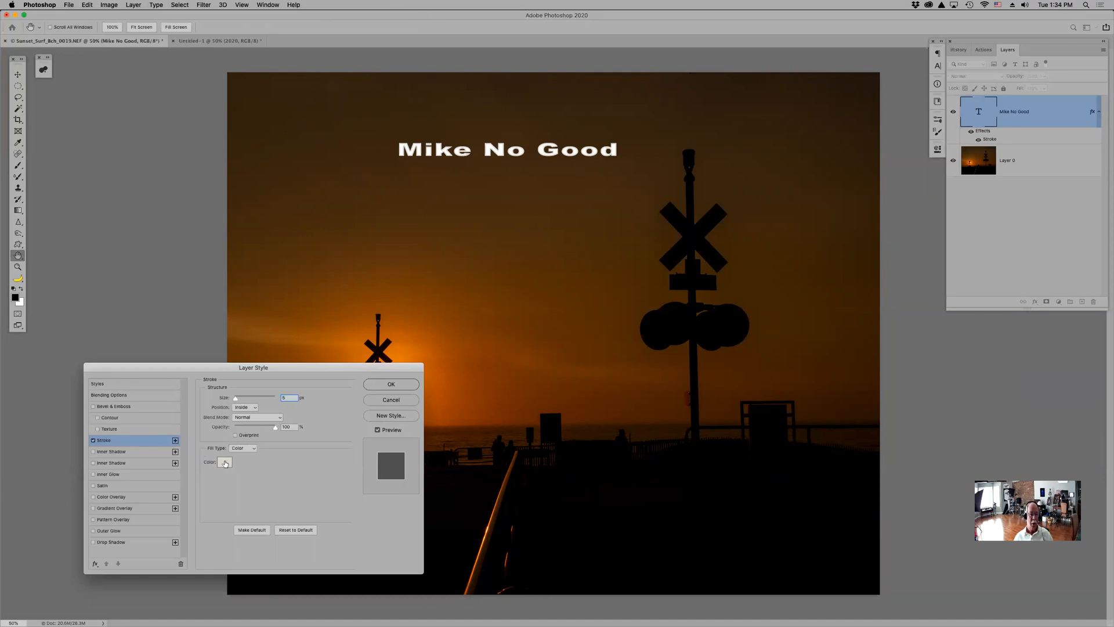
{"action": "left_click_drag", "start_coordinate": [236, 398], "coordinate": [238, 399]}
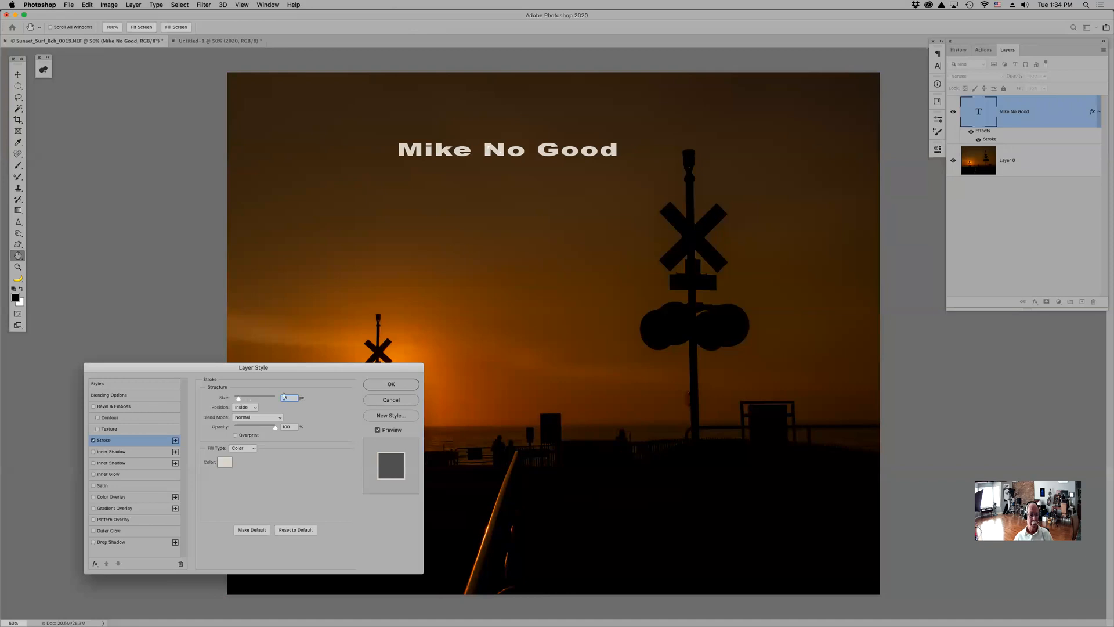
{"action": "left_click", "coordinate": [141, 396]}
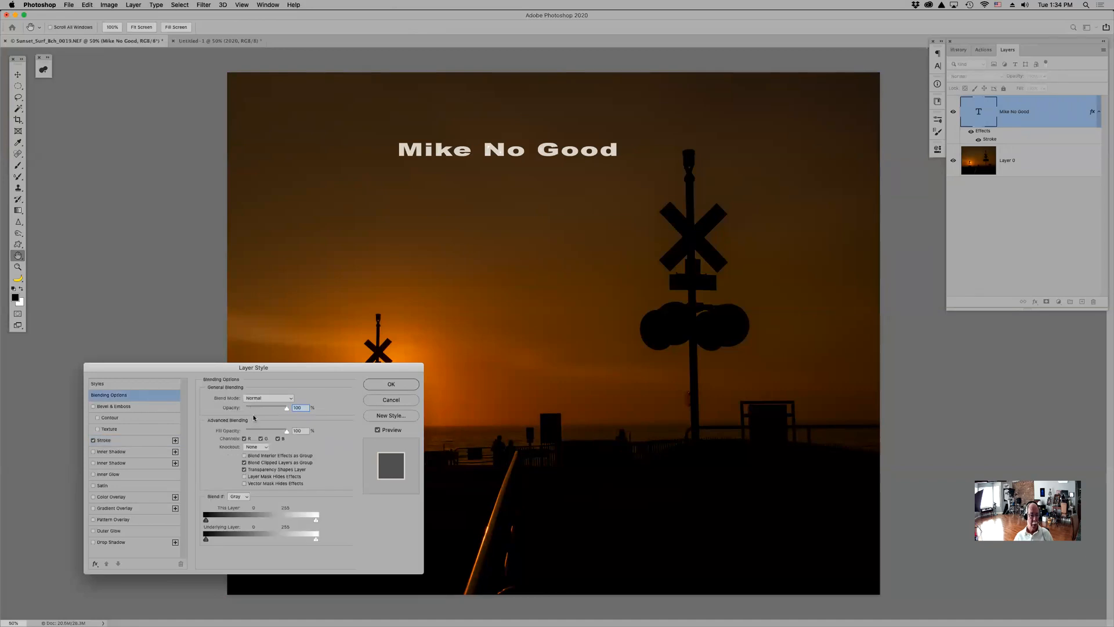
{"action": "left_click_drag", "start_coordinate": [257, 431], "coordinate": [233, 431]}
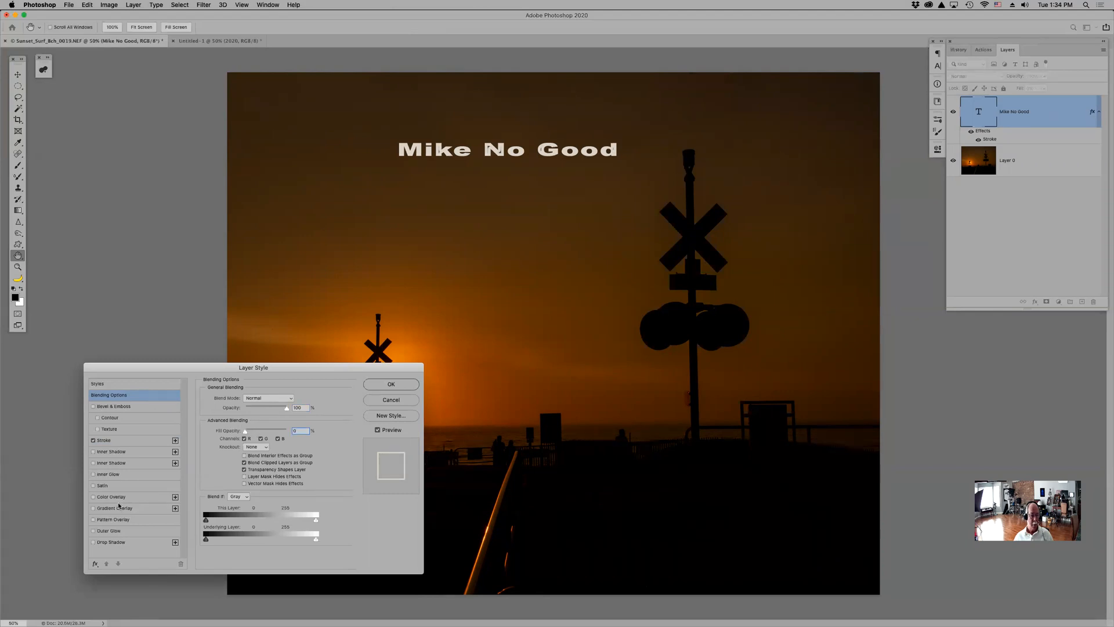
Reduce the text layer's inside stroke size to 3 px and apply the layer style
{"action": "left_click", "coordinate": [121, 440]}
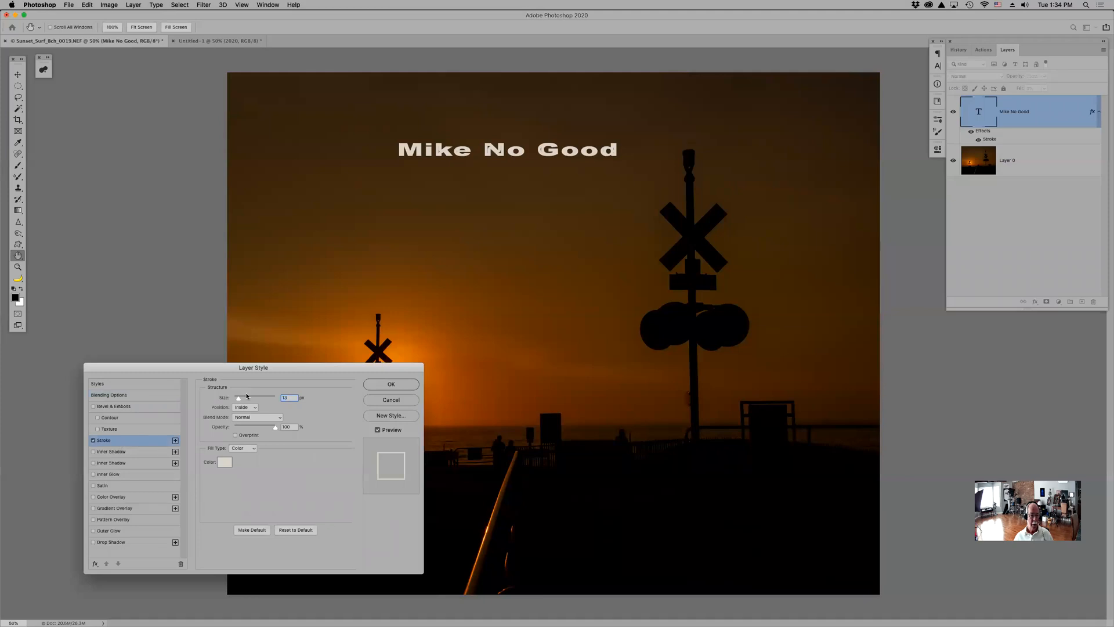
{"action": "key", "text": "Down"}
{"action": "key", "text": "Down"}
{"action": "key", "text": "Down"}
{"action": "key", "text": "Down"}
{"action": "key", "text": "Down"}
{"action": "key", "text": "Down"}
{"action": "key", "text": "Down"}
{"action": "key", "text": "Down"}
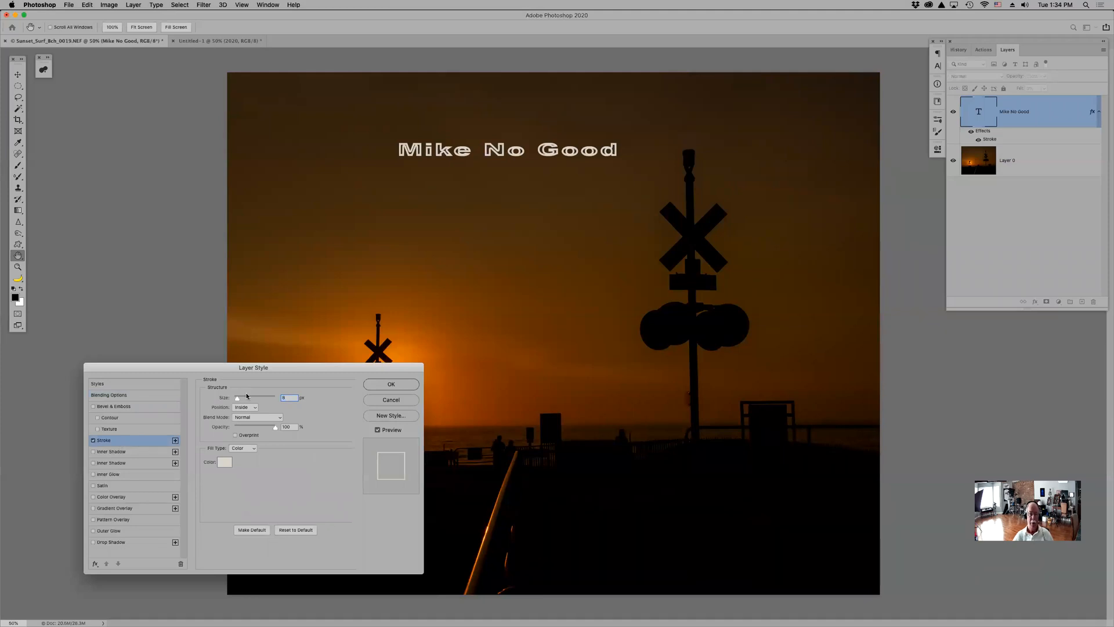
{"action": "key", "text": "Down"}
{"action": "key", "text": "Down"}
{"action": "key", "text": "Down"}
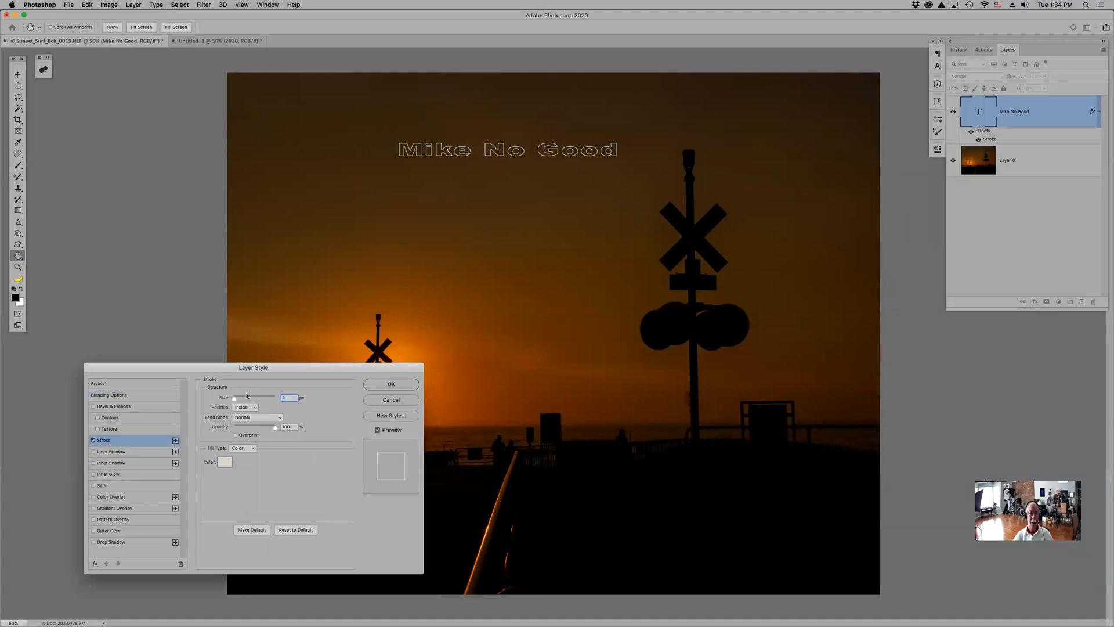
{"action": "key", "text": "Up"}
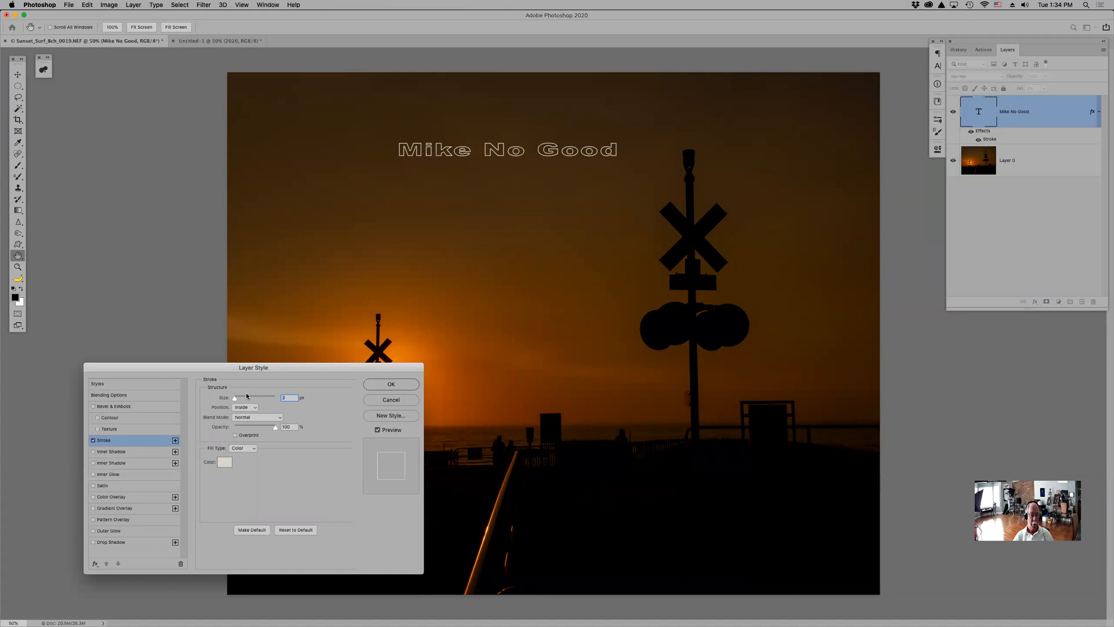
{"action": "key", "text": "Return"}
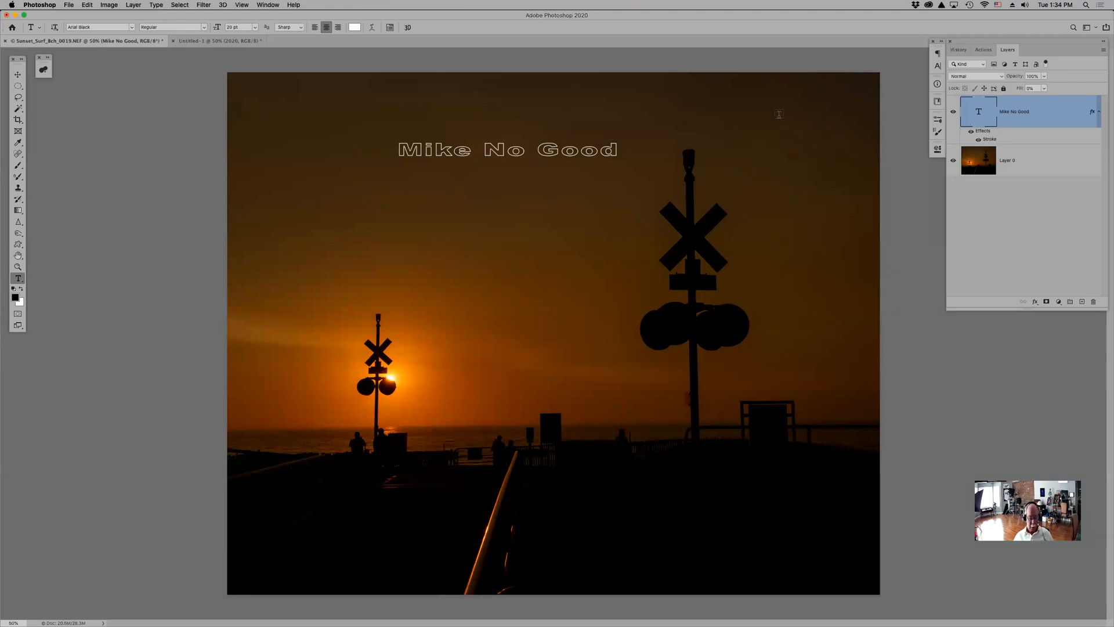
Scale the outlined text to about 190% and reposition it lower, across the larger railroad crossing sign
{"action": "left_click", "coordinate": [553, 153]}
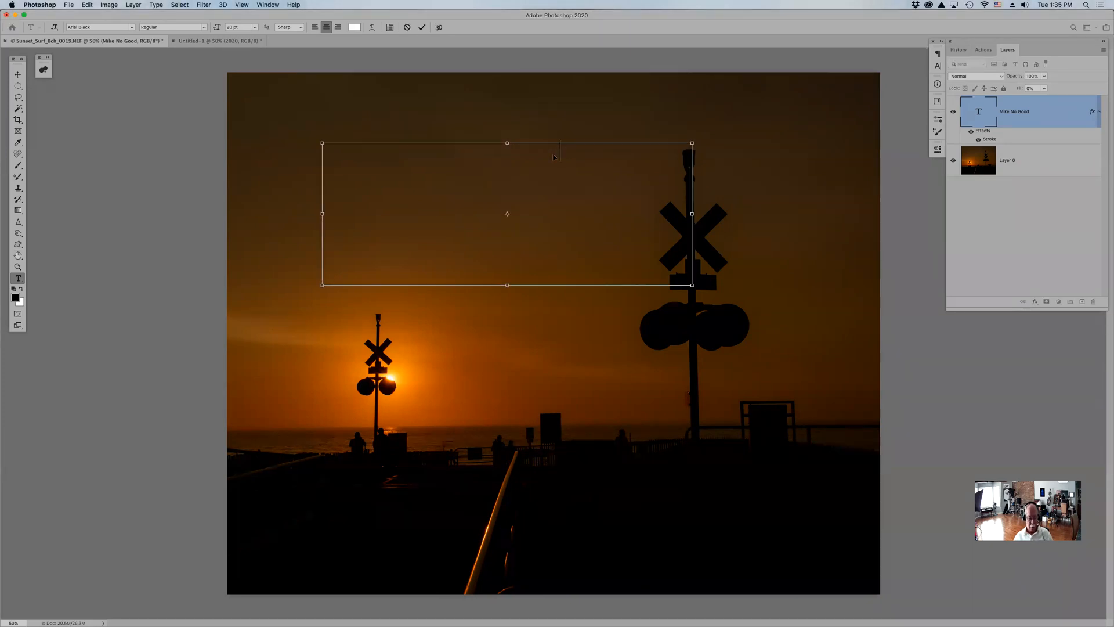
{"action": "key", "text": "Escape"}
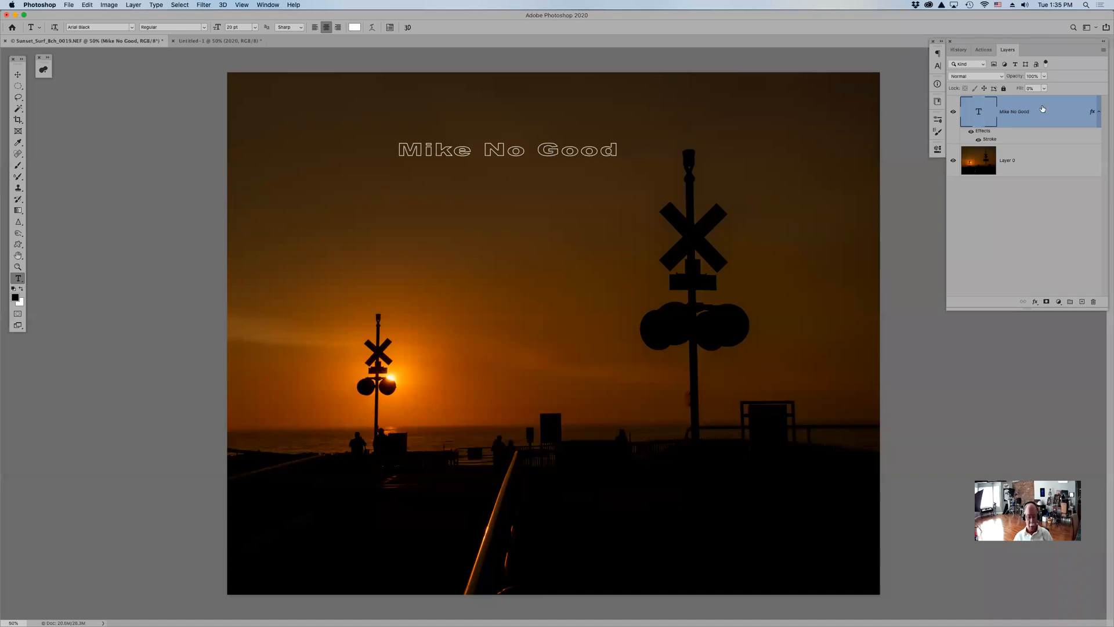
{"action": "key", "text": "super+t"}
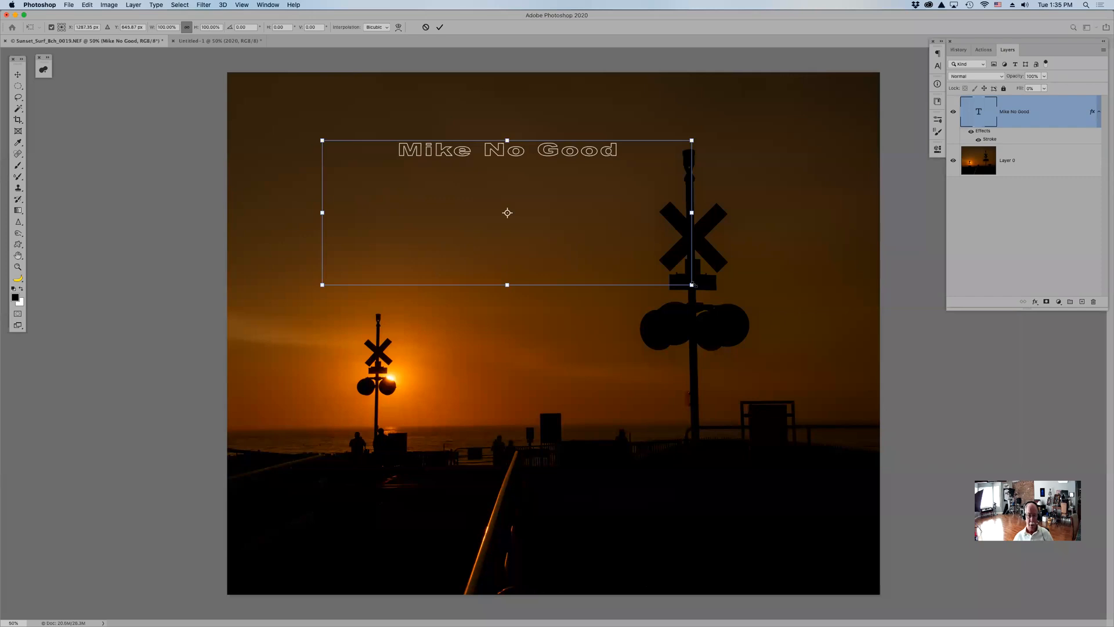
{"action": "left_click_drag", "start_coordinate": [691, 285], "coordinate": [793, 324]}
{"action": "left_click_drag", "start_coordinate": [668, 255], "coordinate": [762, 372]}
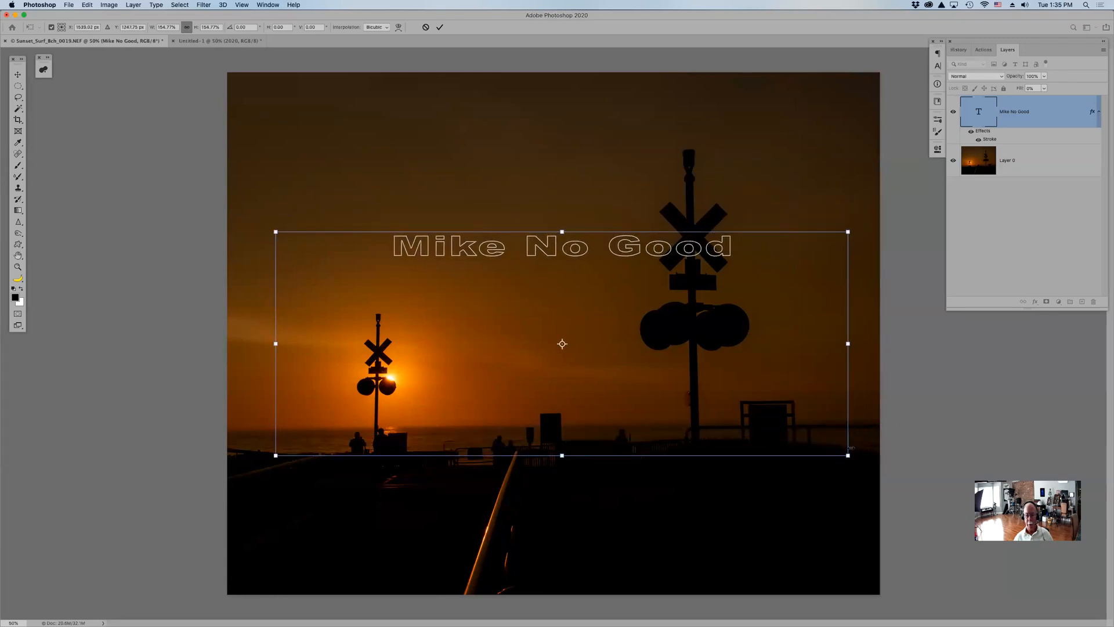
{"action": "left_click_drag", "start_coordinate": [848, 455], "coordinate": [911, 482]}
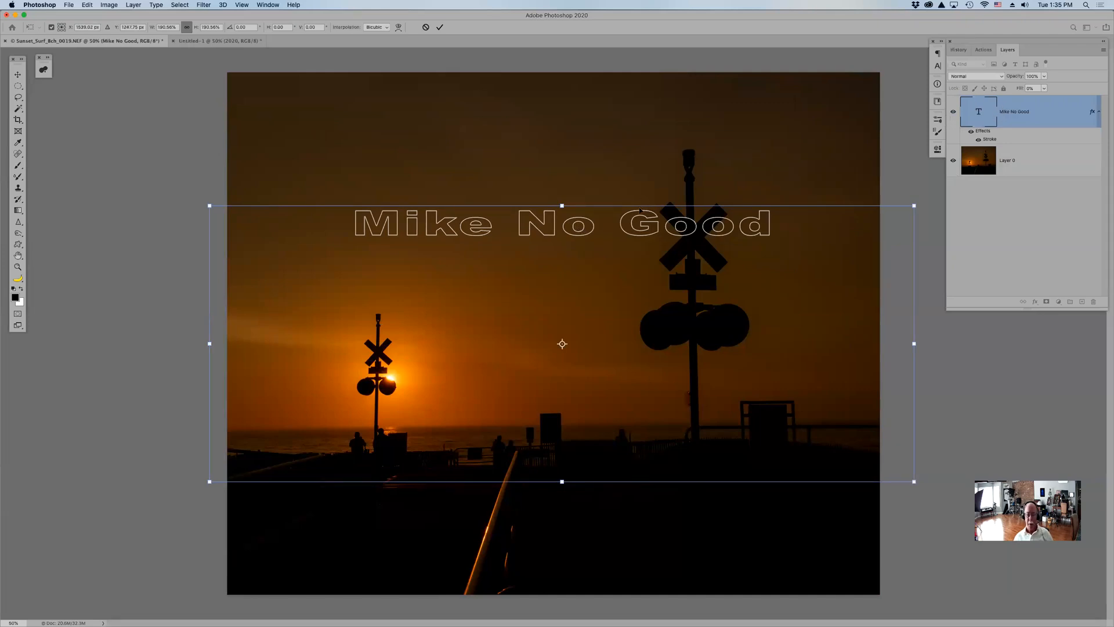
{"action": "key", "text": "Return"}
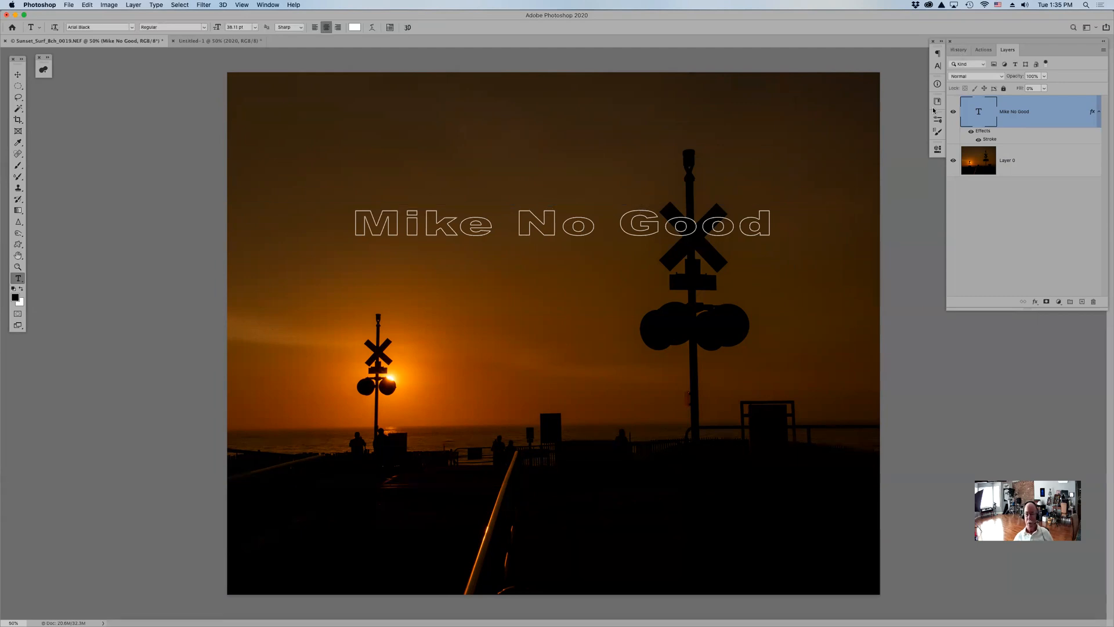
Remove the word "No" from the outlined text, and delete the text layer
{"action": "left_click", "coordinate": [556, 226]}
{"action": "key", "text": "super+a"}
{"action": "key", "text": "BackSpace"}
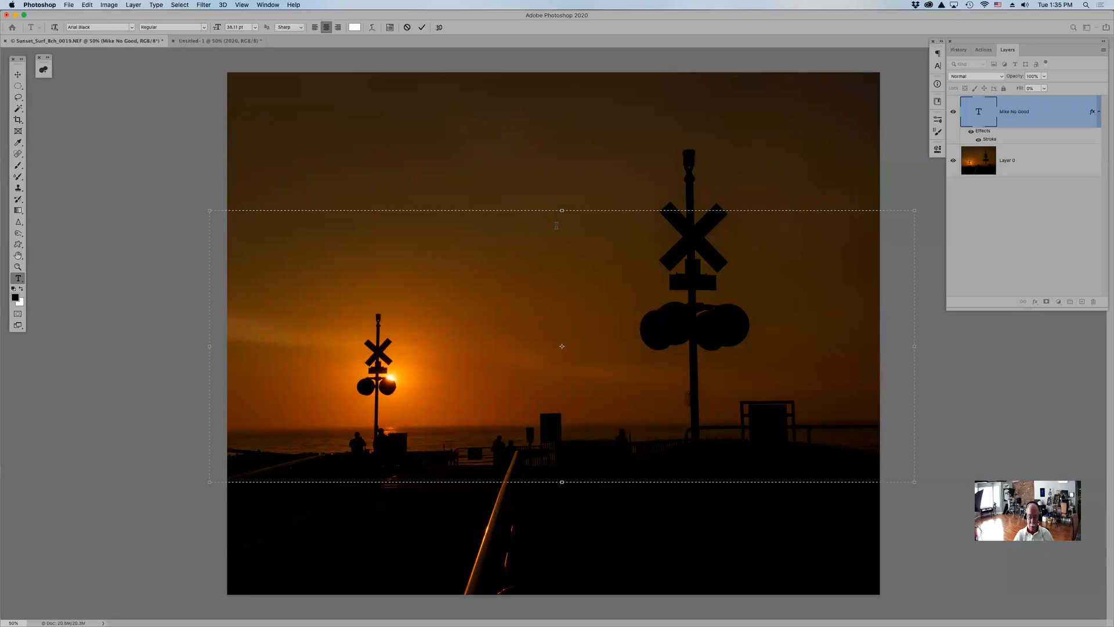
{"action": "key", "text": "Escape"}
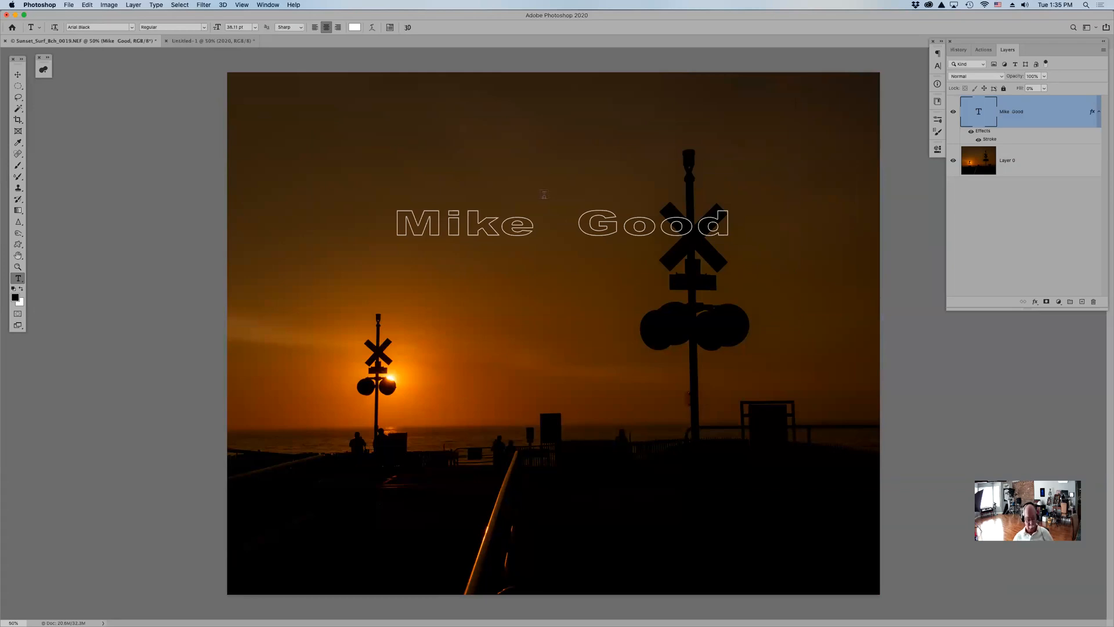
{"action": "left_click_drag", "start_coordinate": [1080, 124], "coordinate": [1093, 302]}
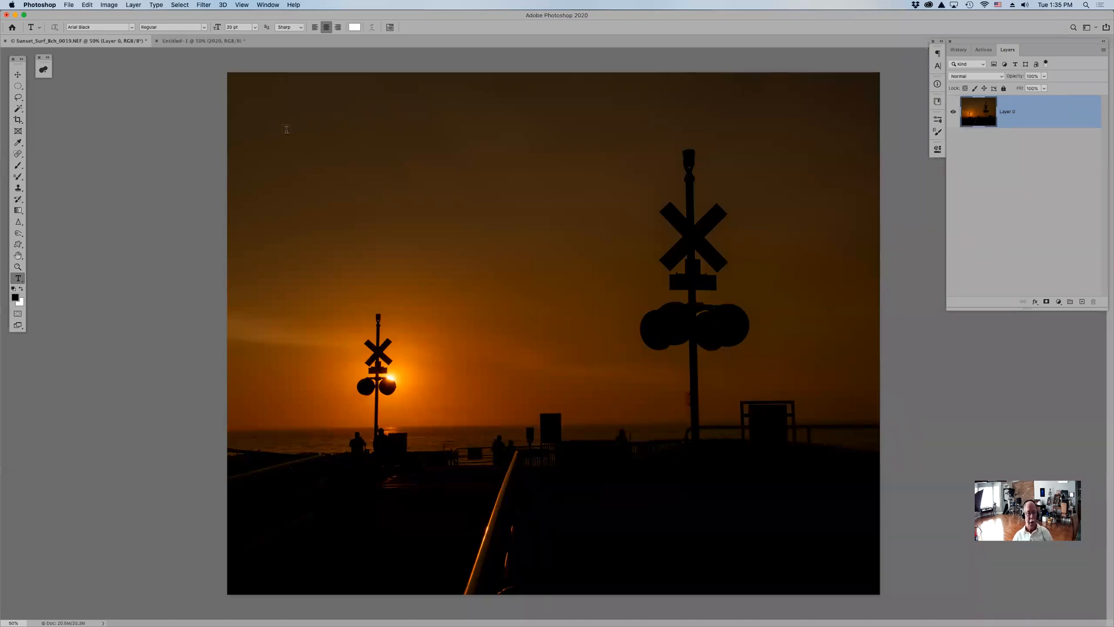
Draw a large paragraph text box over most of the photo, commit its placeholder text, and undo it
{"action": "left_click_drag", "start_coordinate": [287, 132], "coordinate": [822, 533]}
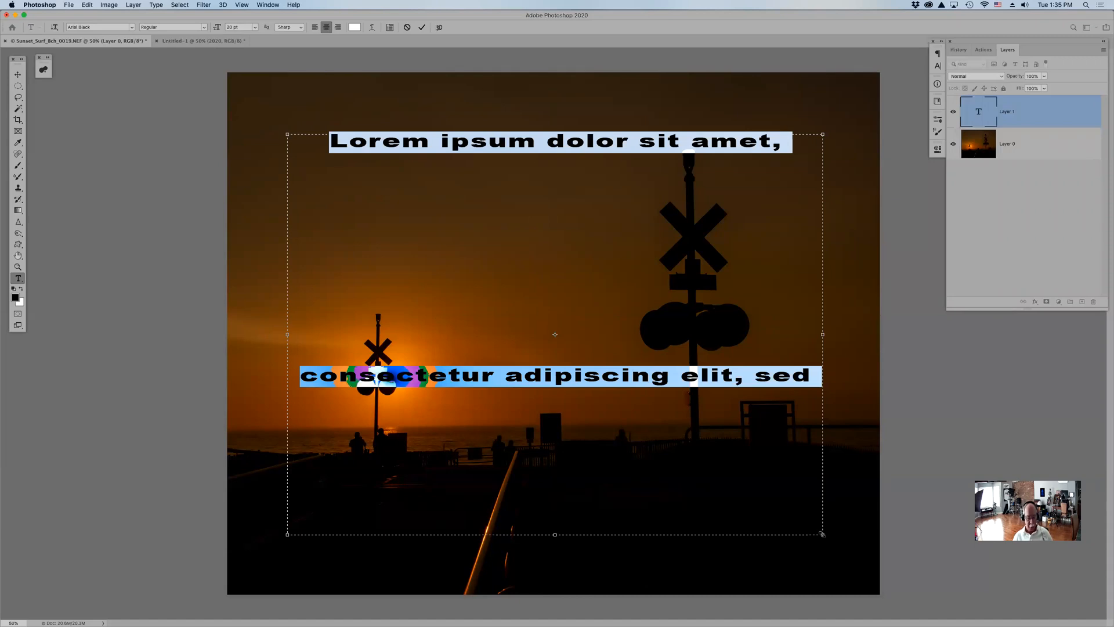
{"action": "key", "text": "super+Return"}
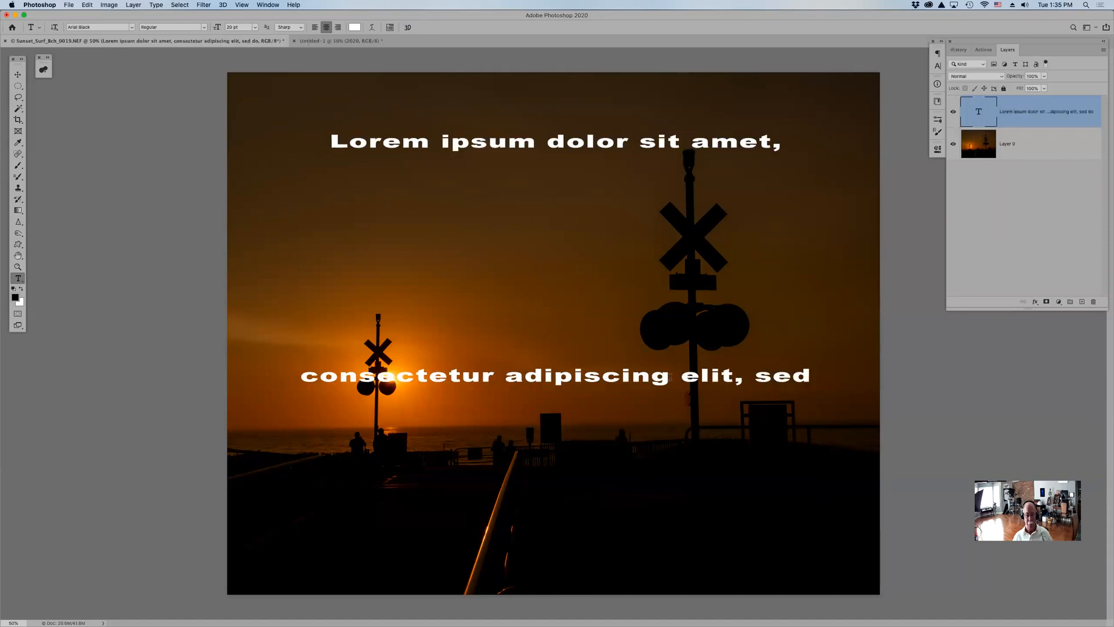
{"action": "key", "text": "super+z"}
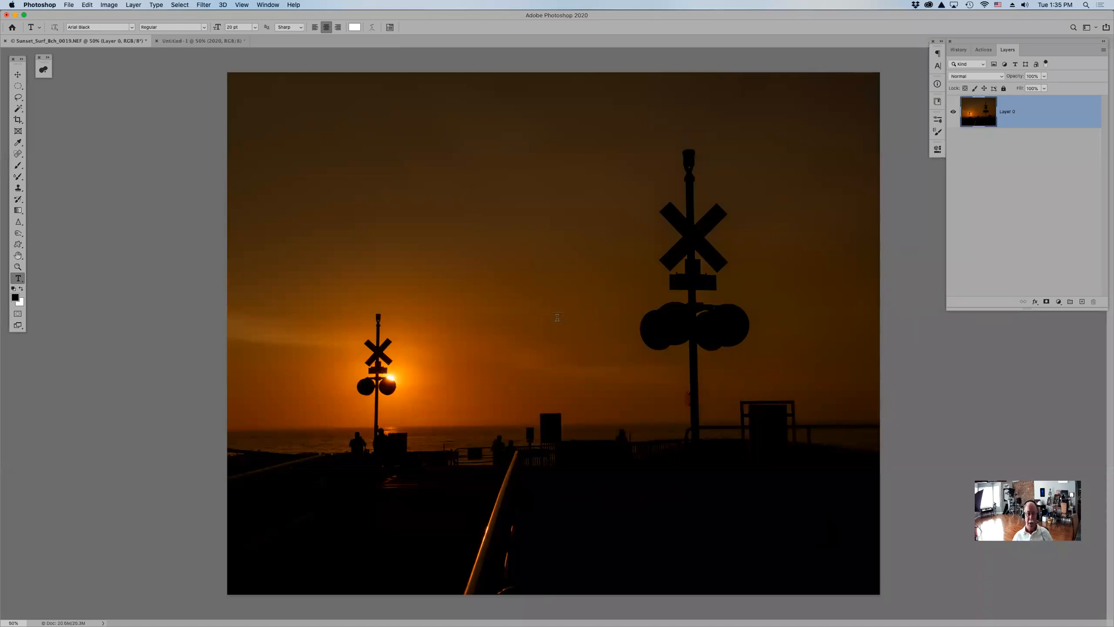
Draw a paragraph text box outward from the photo's centre, about 6.23 by 5.25 in, and cancel it
{"action": "left_click_drag", "start_coordinate": [557, 317], "coordinate": [688, 259]}
{"action": "left_click_drag", "start_coordinate": [740, 214], "coordinate": [760, 150]}
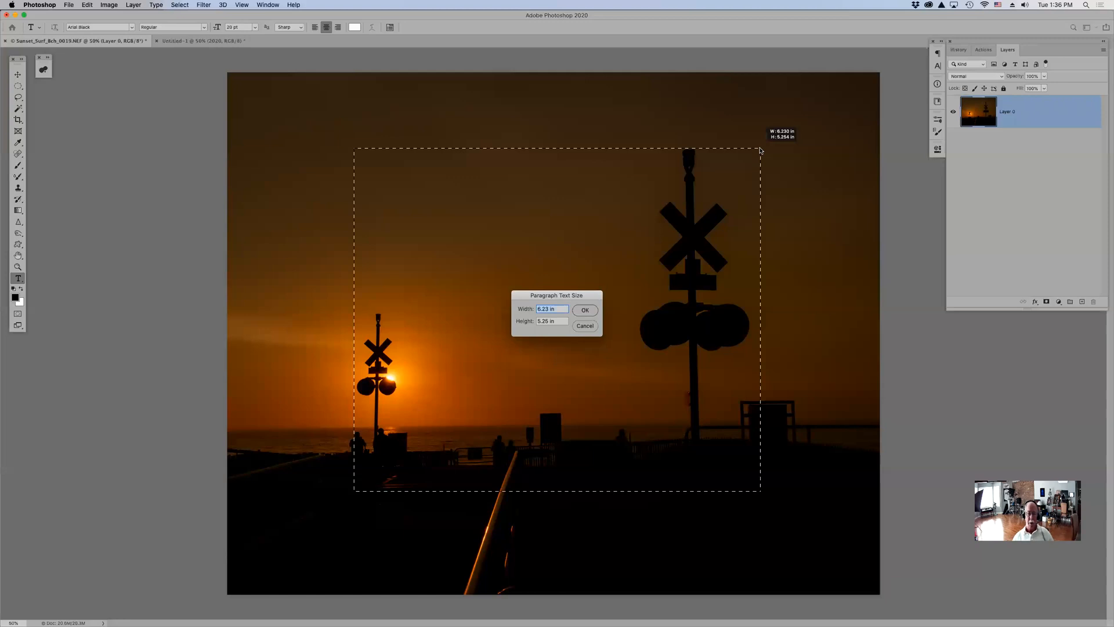
{"action": "left_click", "coordinate": [585, 326]}
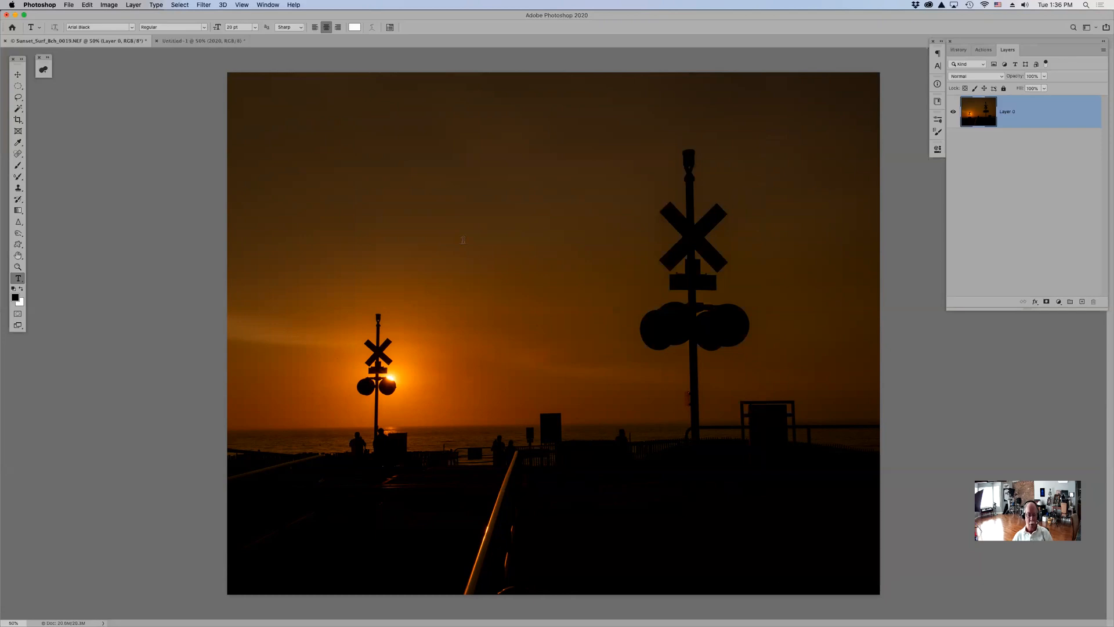
Try a large square placeholder text box and undo it, and try a wide one across the upper sky and delete its layer
{"action": "left_click_drag", "start_coordinate": [312, 153], "coordinate": [752, 511]}
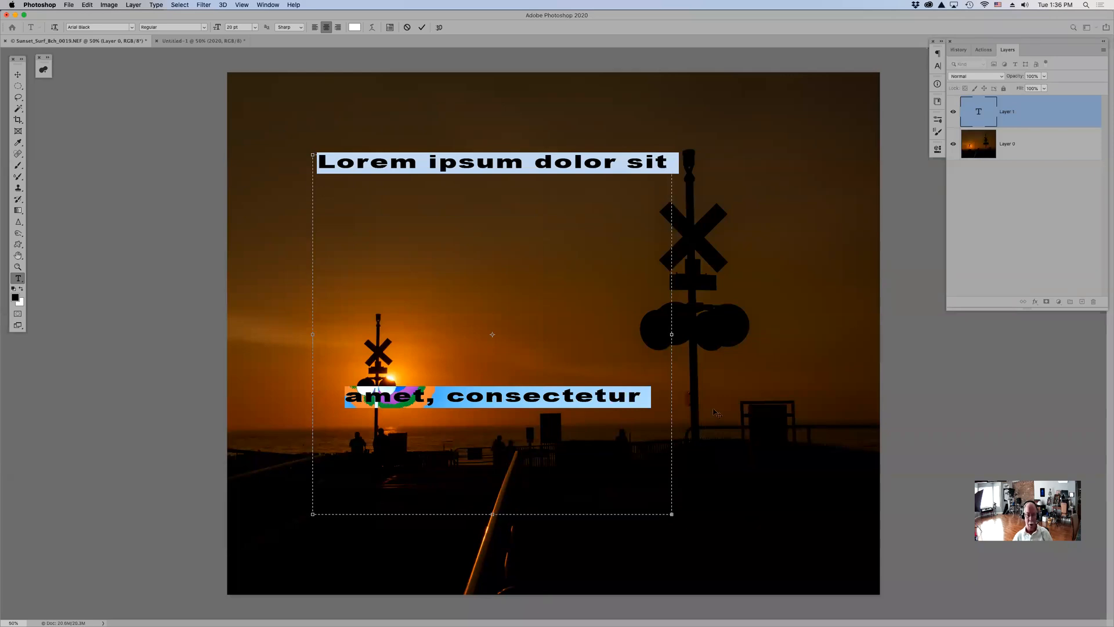
{"action": "key", "text": "super+z"}
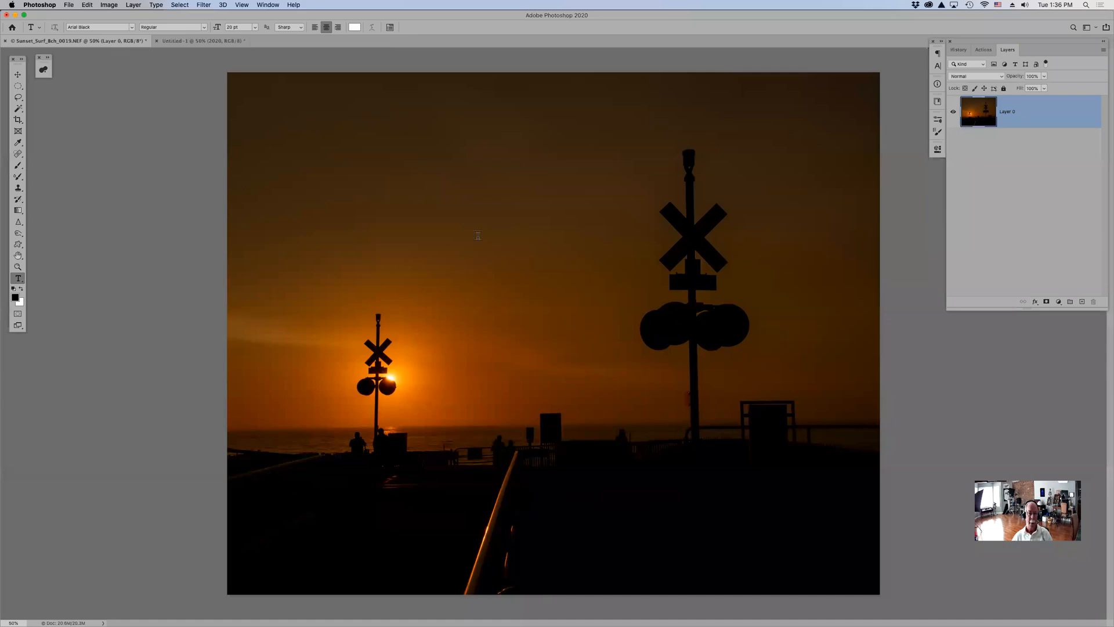
{"action": "mouse_move", "coordinate": [274, 118]}
{"action": "left_mouse_down"}
{"action": "mouse_move", "coordinate": [652, 189]}
{"action": "mouse_move", "coordinate": [843, 192]}
{"action": "left_mouse_up"}
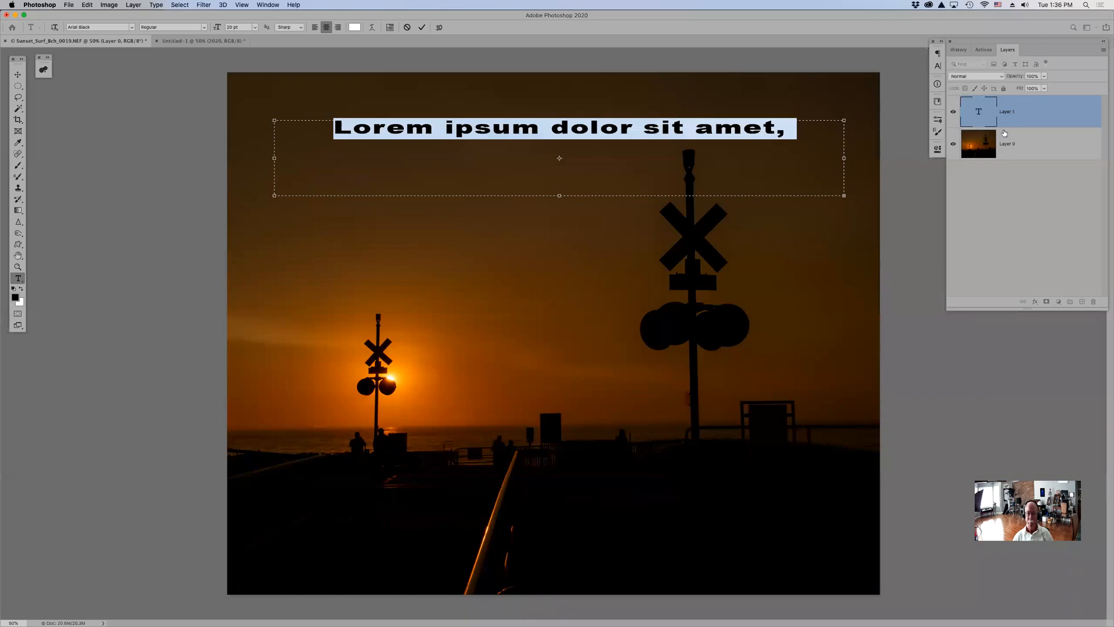
{"action": "left_click_drag", "start_coordinate": [1053, 110], "coordinate": [1093, 302]}
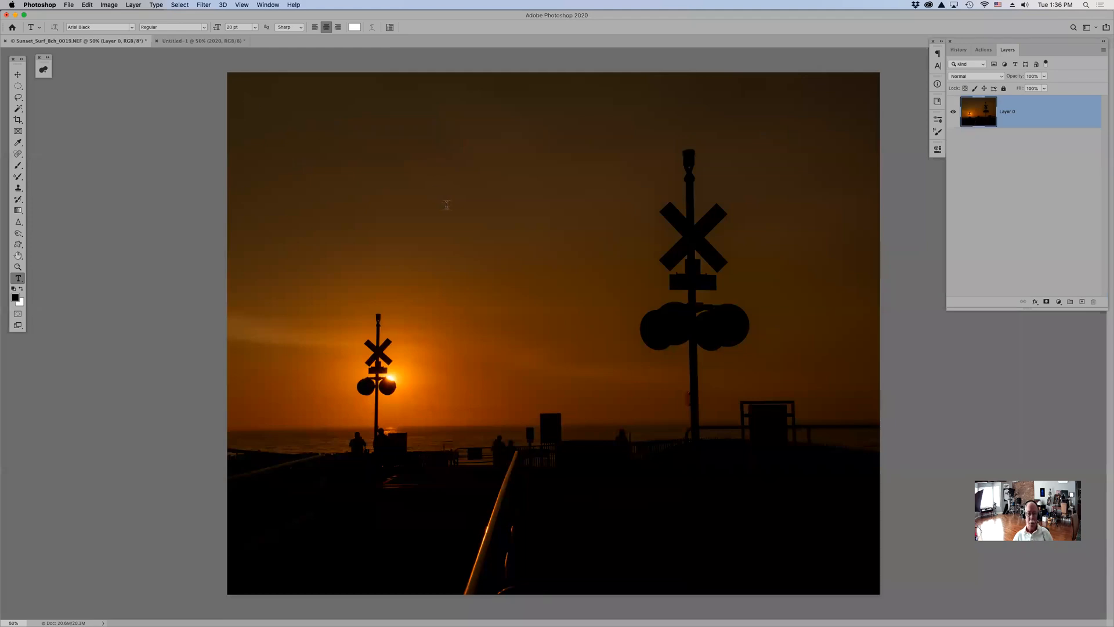
Draw a smaller square text box between the two crossing signals, commit its placeholder text, and undo it
{"action": "left_click_drag", "start_coordinate": [439, 202], "coordinate": [707, 473]}
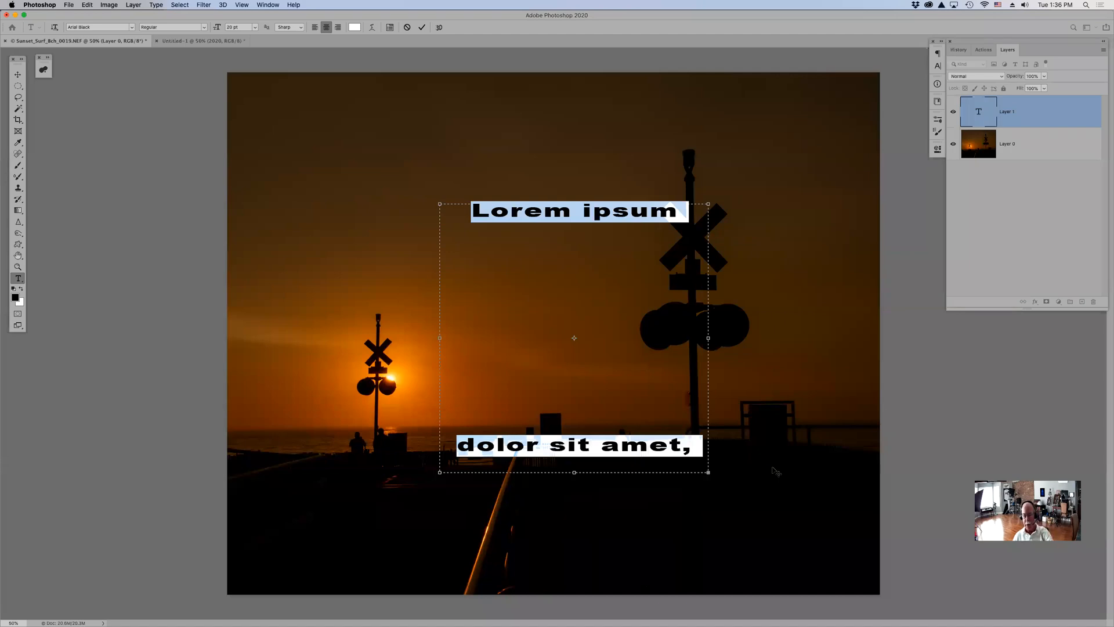
{"action": "left_click", "coordinate": [772, 467]}
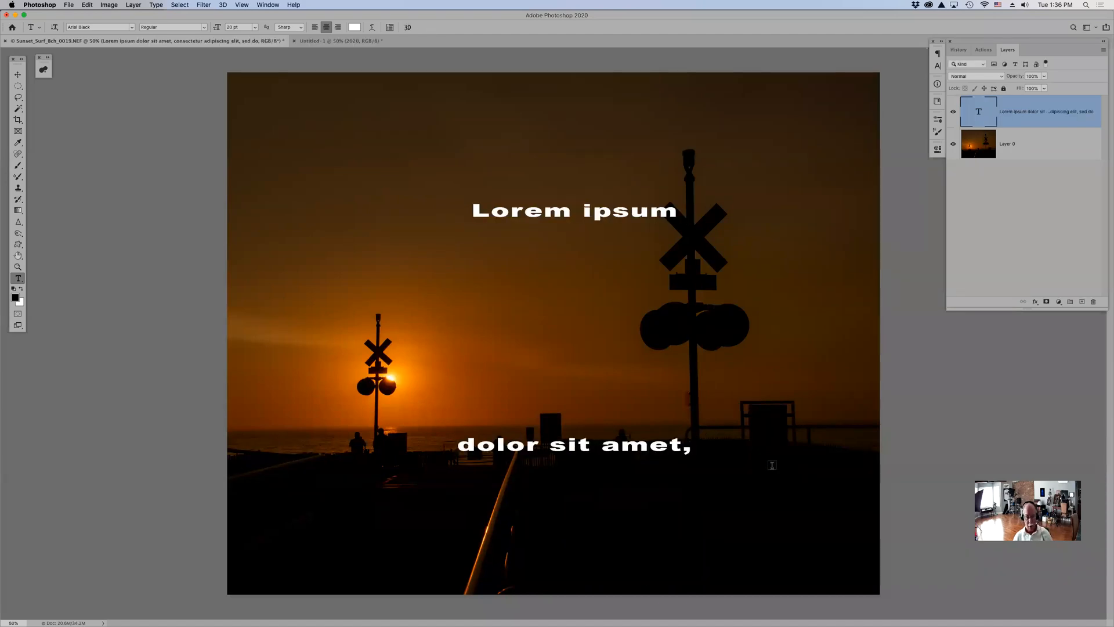
{"action": "key", "text": "super+z"}
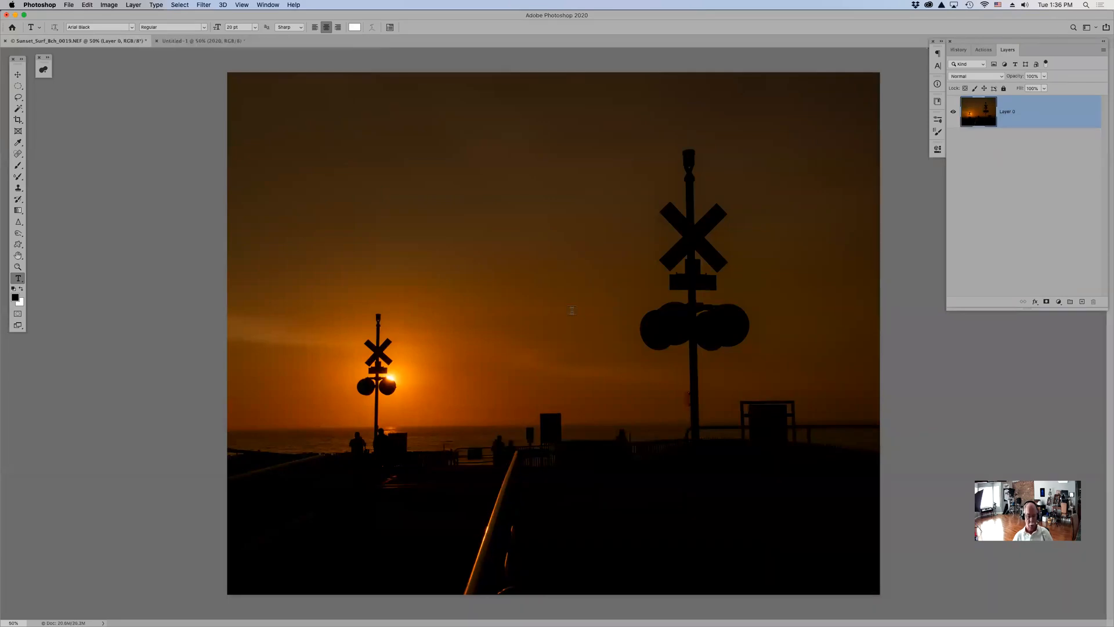
Draw a centred paragraph text box of about 6.4 by 5.18 in, accept its size, commit the placeholder text, and undo it
{"action": "left_click_drag", "start_coordinate": [552, 297], "coordinate": [762, 468]}
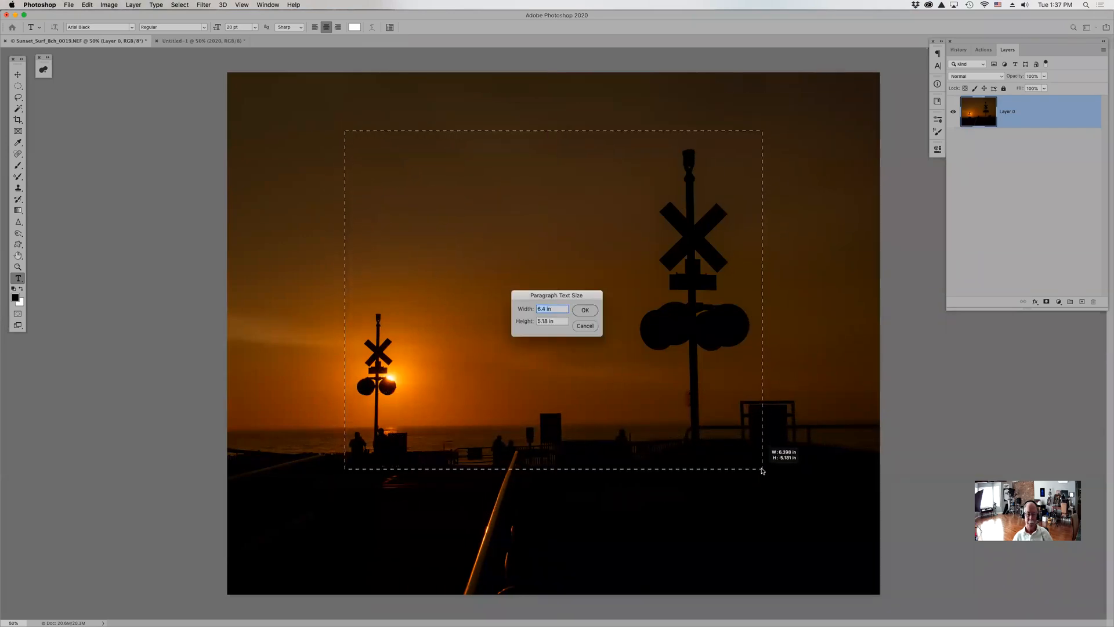
{"action": "left_click", "coordinate": [585, 310]}
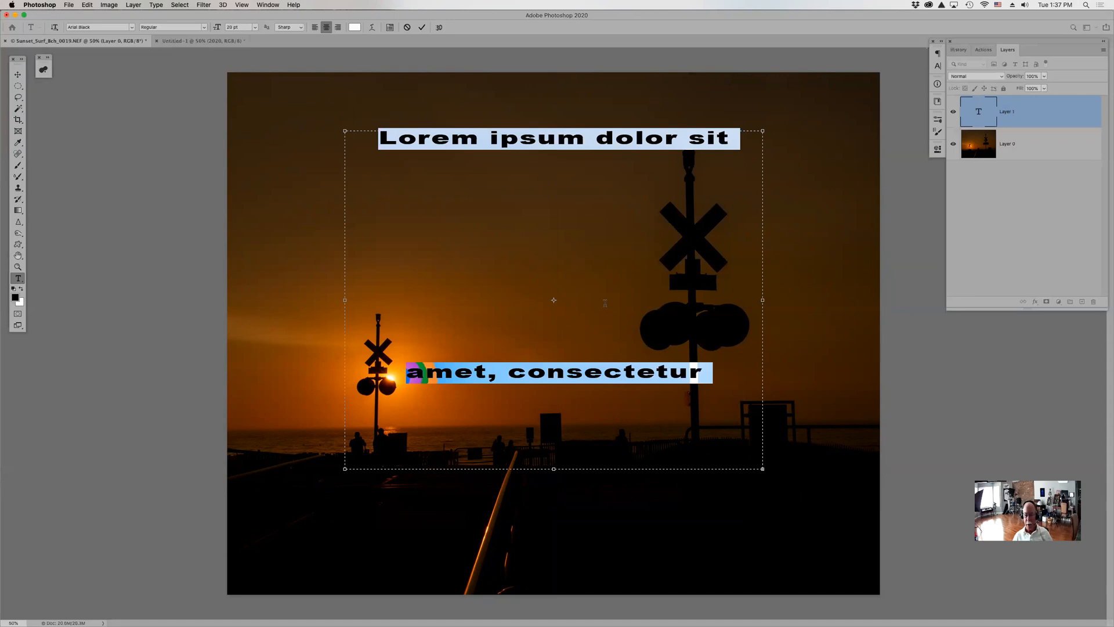
{"action": "key", "text": "super"}
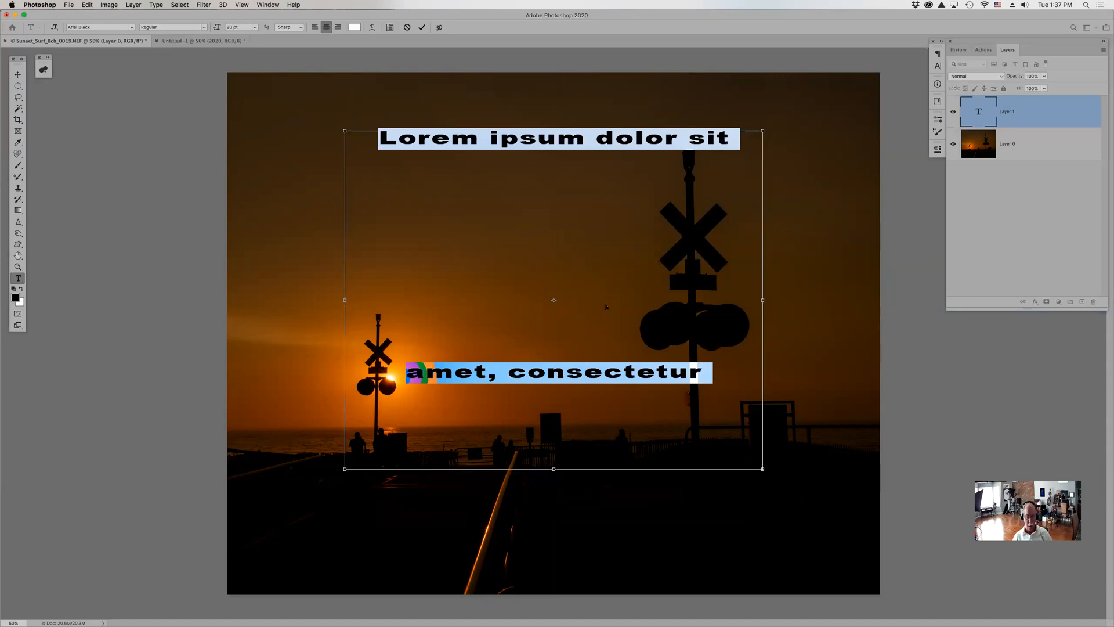
{"action": "key", "text": "super+Return"}
{"action": "key", "text": "super+z"}
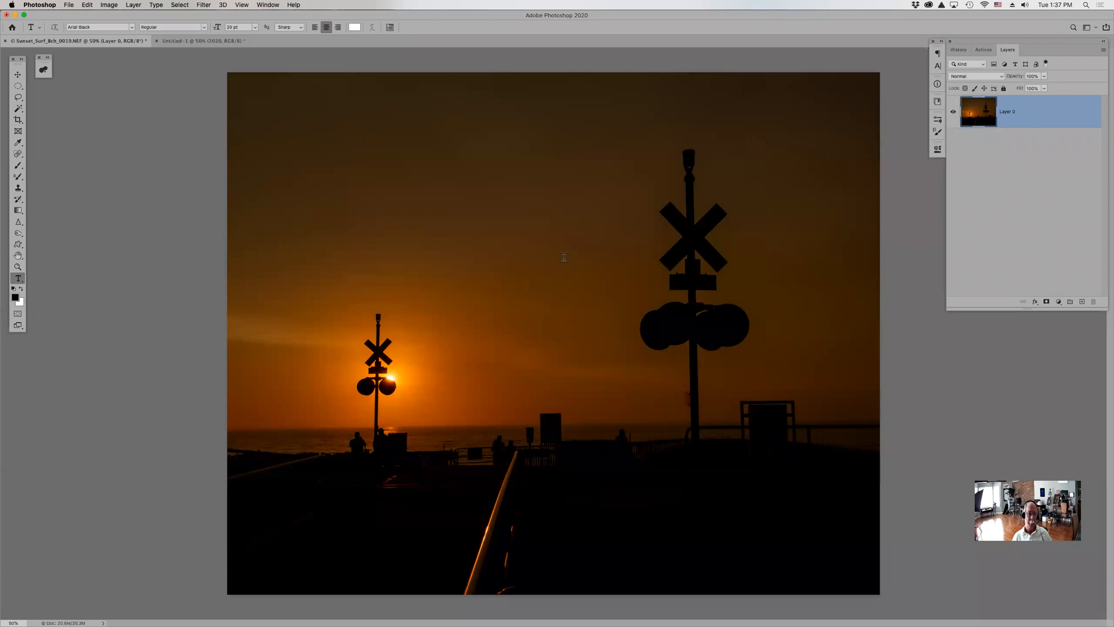
Draw a large circular selection around the larger signal, try starting placeholder text inside it, and cancel both the text and the selection
{"action": "left_click", "coordinate": [18, 85]}
{"action": "left_click_drag", "start_coordinate": [445, 173], "coordinate": [835, 539]}
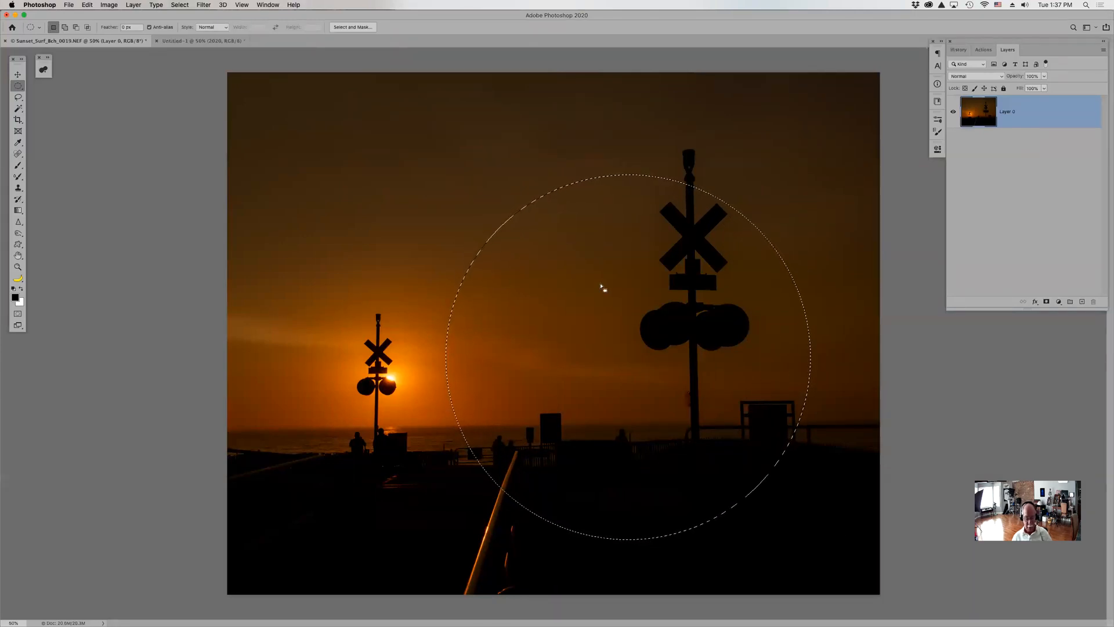
{"action": "key", "text": "t"}
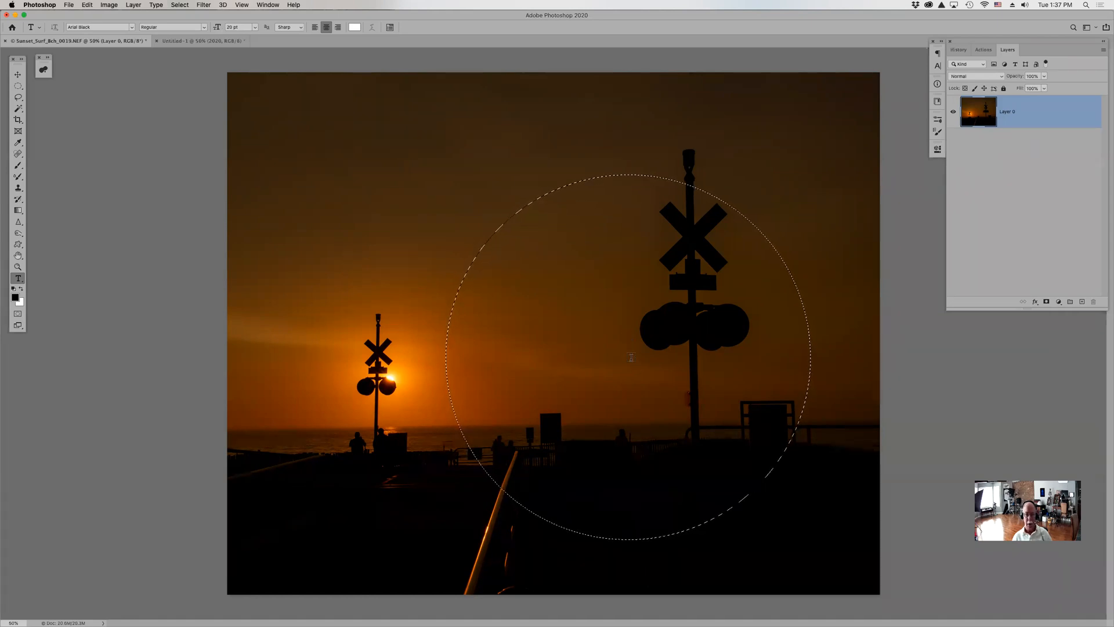
{"action": "left_click", "coordinate": [631, 217]}
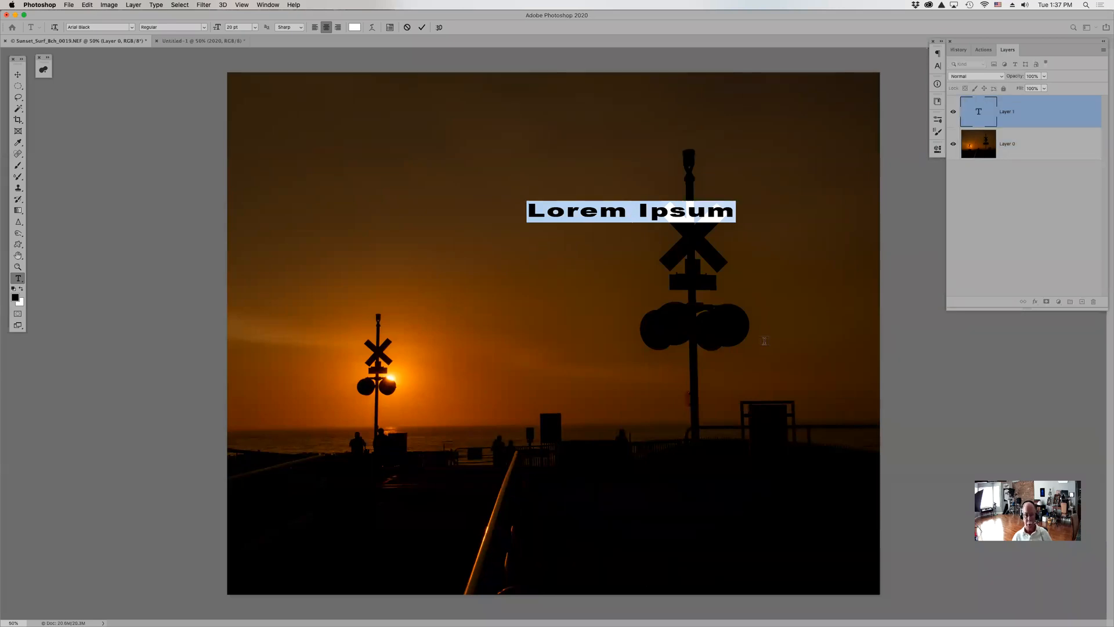
{"action": "key", "text": "Escape"}
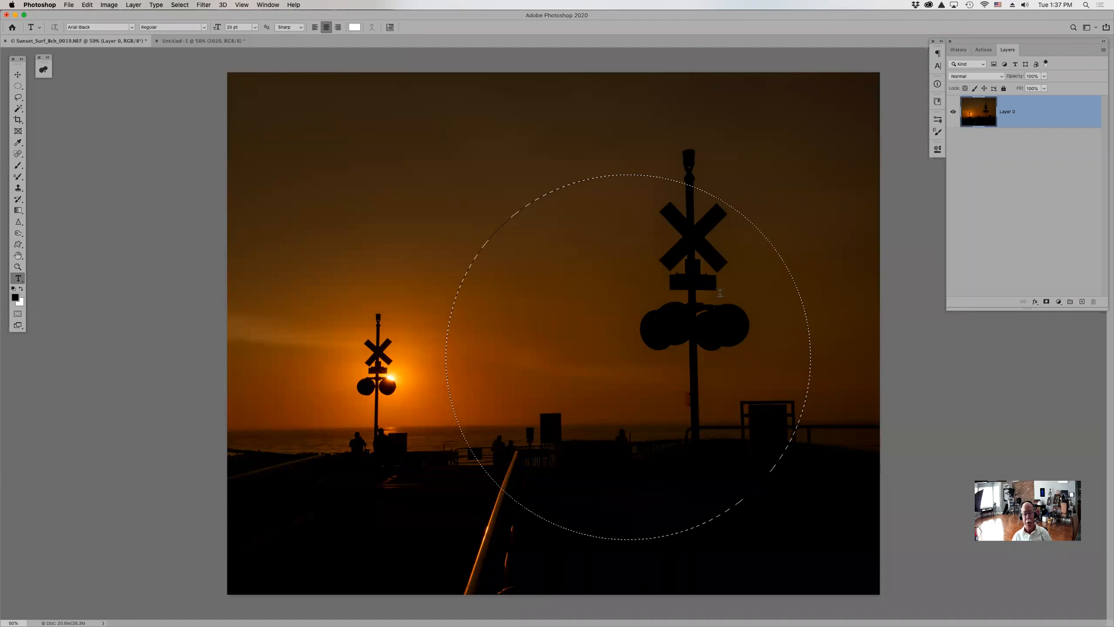
{"action": "key", "text": "super+d"}
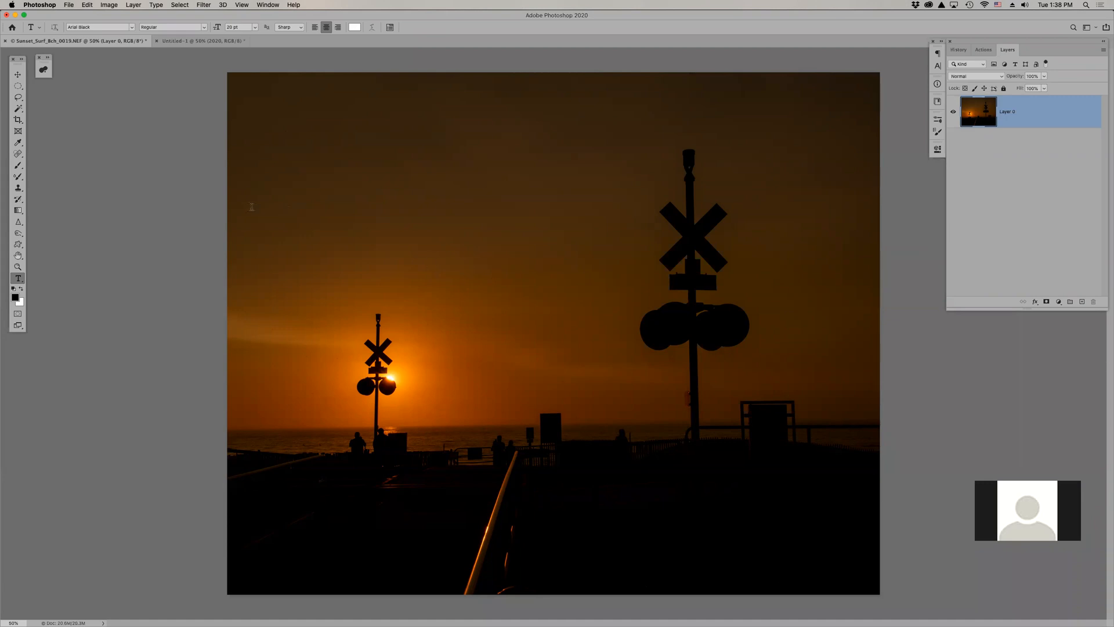
Draw a tall text box with the Vertical Type Mask tool, enter a first name, commit it as a selection, and deselect it
{"action": "right_click", "coordinate": [18, 282]}
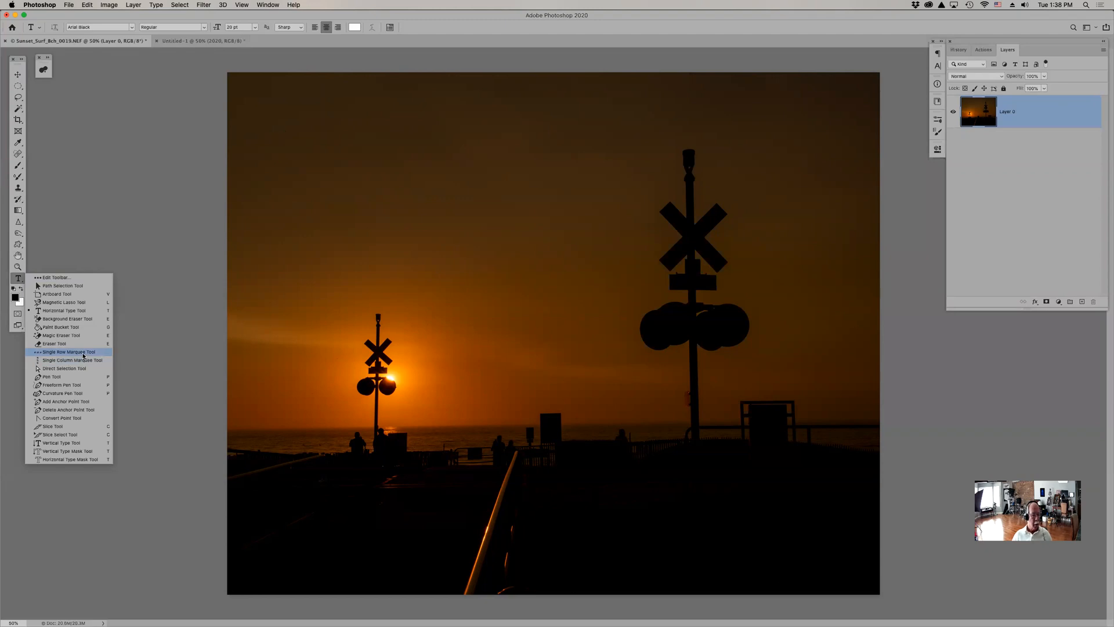
{"action": "left_click", "coordinate": [82, 454]}
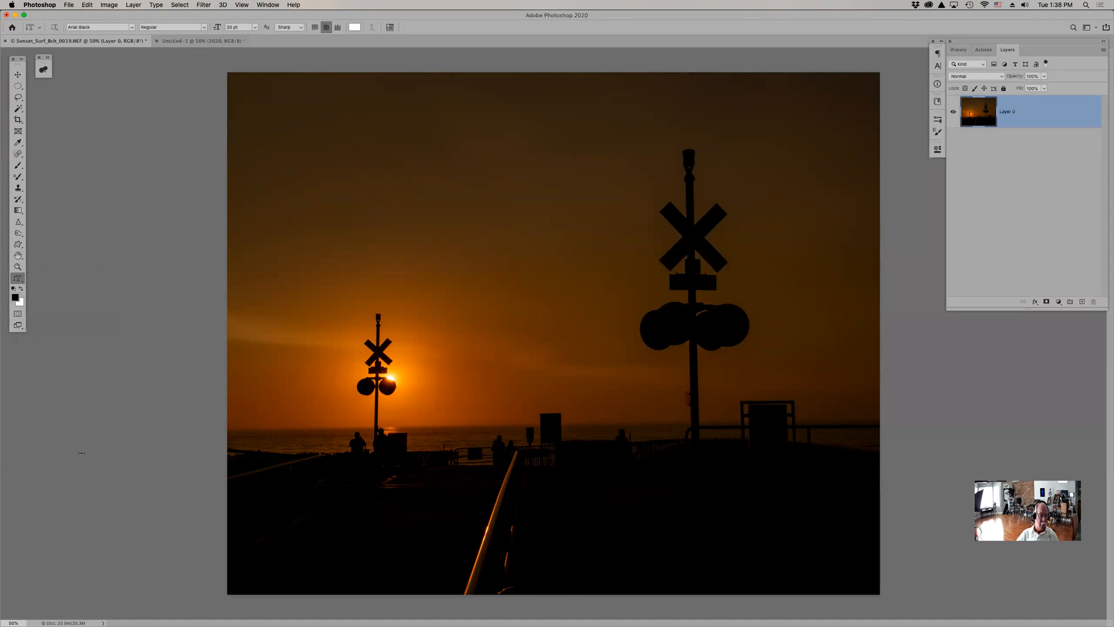
{"action": "left_click_drag", "start_coordinate": [382, 109], "coordinate": [670, 552]}
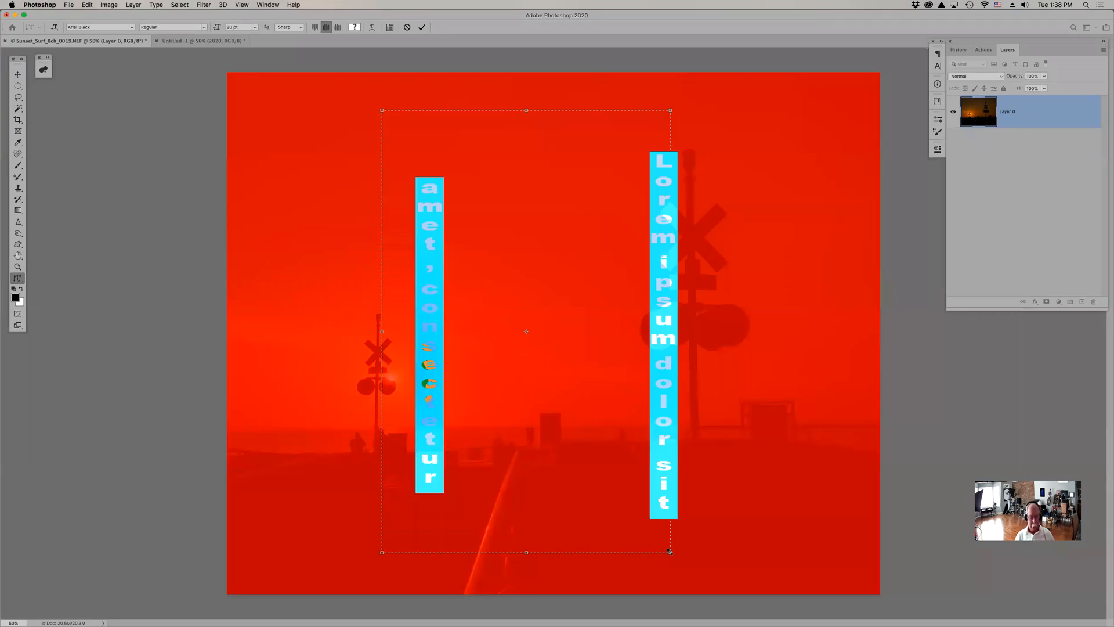
{"action": "type", "text": "Mikie"}
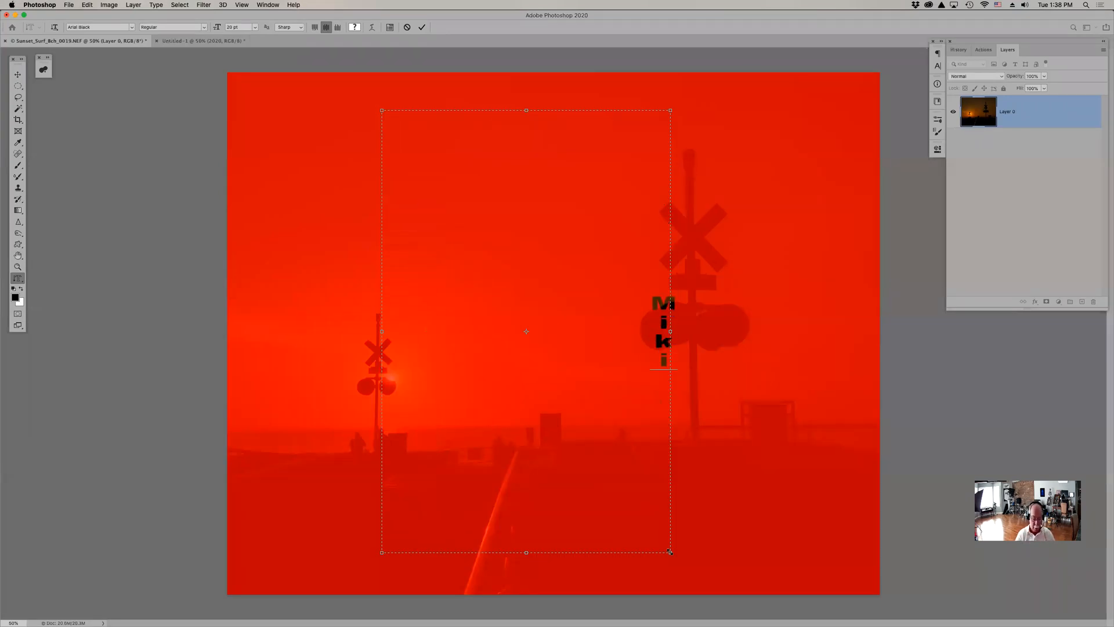
{"action": "key", "text": "super+Return"}
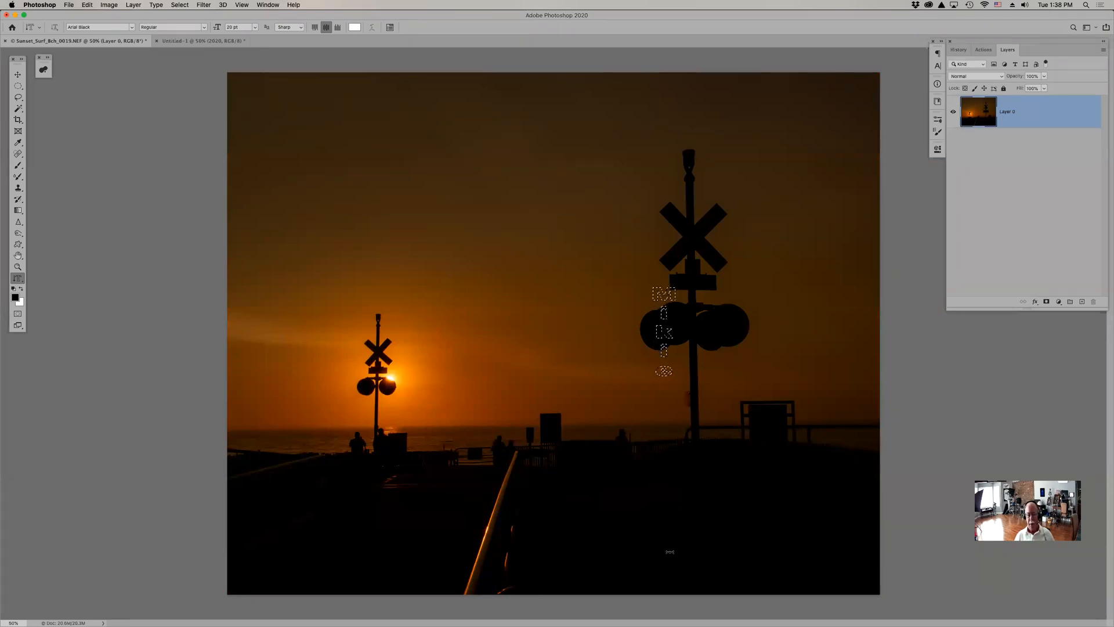
{"action": "key", "text": "super+d"}
Draw a horizontal paragraph text box in the sky above the sun, enter a first name, and commit it
{"action": "left_click", "coordinate": [19, 280]}
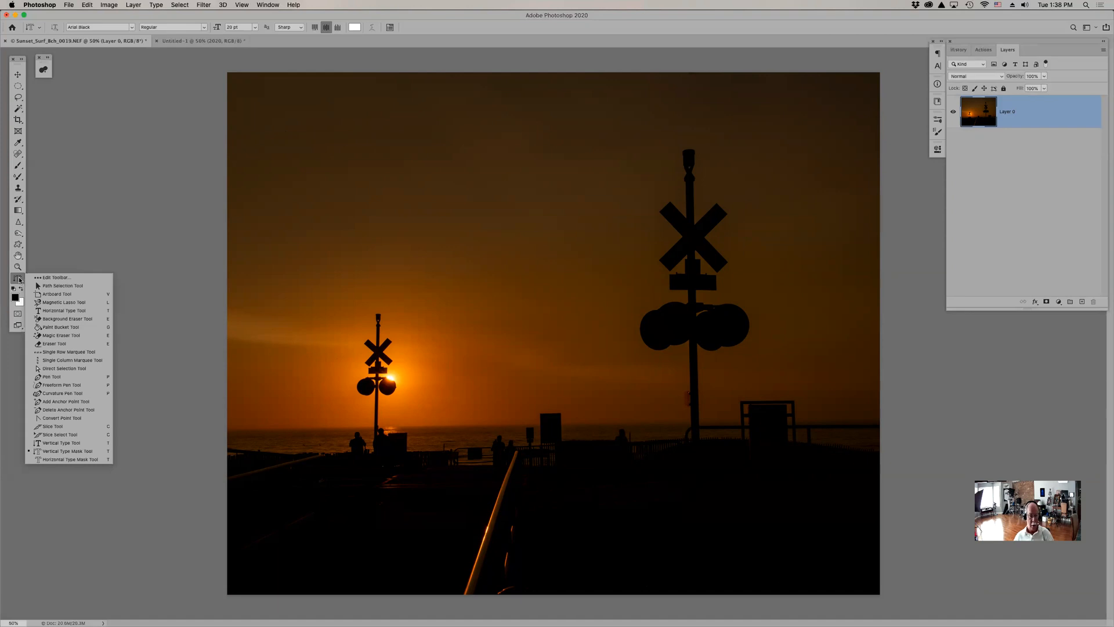
{"action": "left_click", "coordinate": [64, 311]}
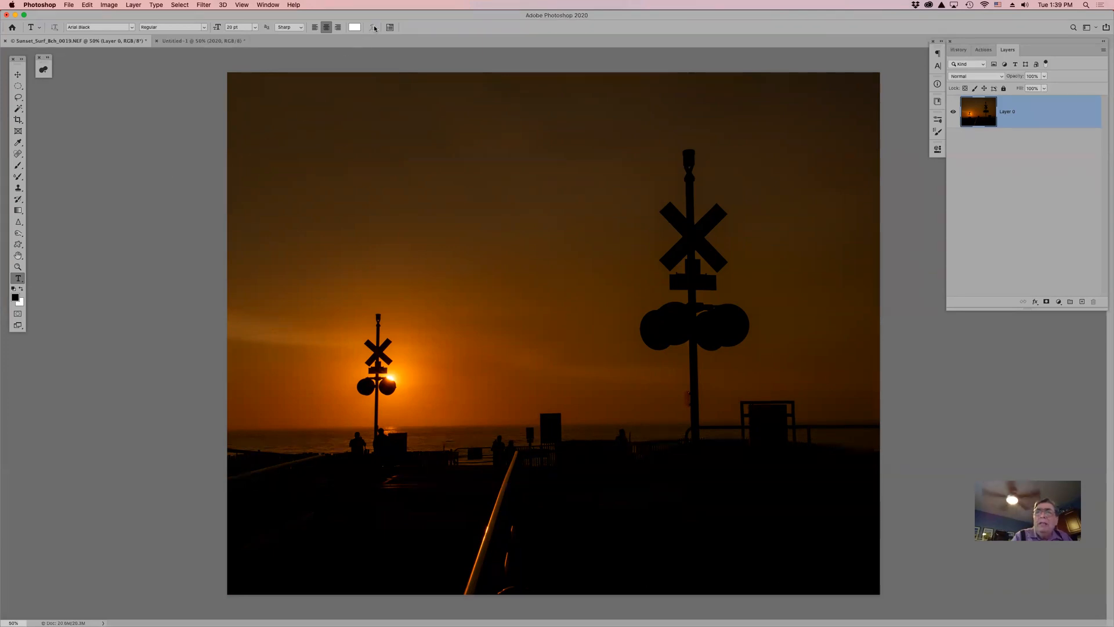
{"action": "left_click_drag", "start_coordinate": [307, 167], "coordinate": [584, 319]}
{"action": "type", "text": "Mikie"}
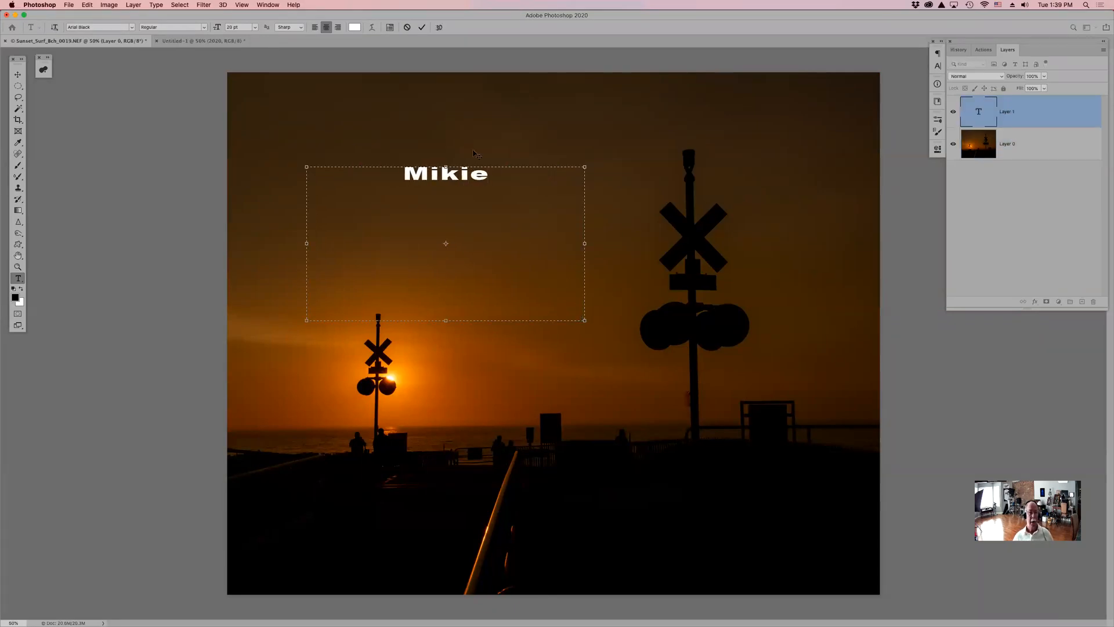
{"action": "left_click", "coordinate": [457, 141]}
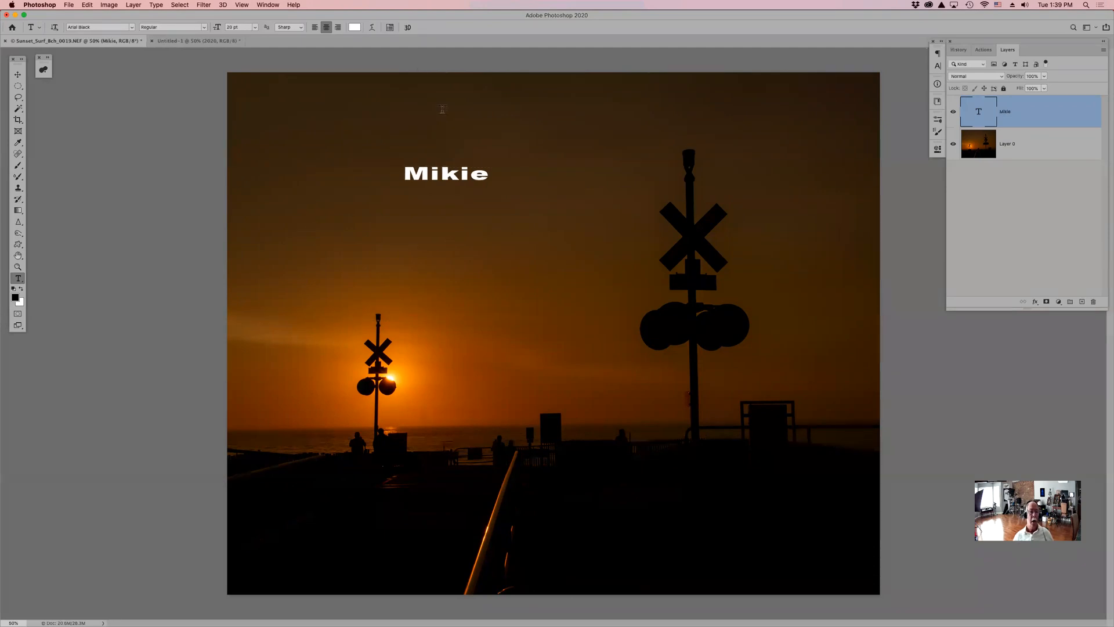
Try a Wave warp on the name text with +100% bend and +15% horizontal distortion, and cancel it
{"action": "left_click", "coordinate": [372, 28]}
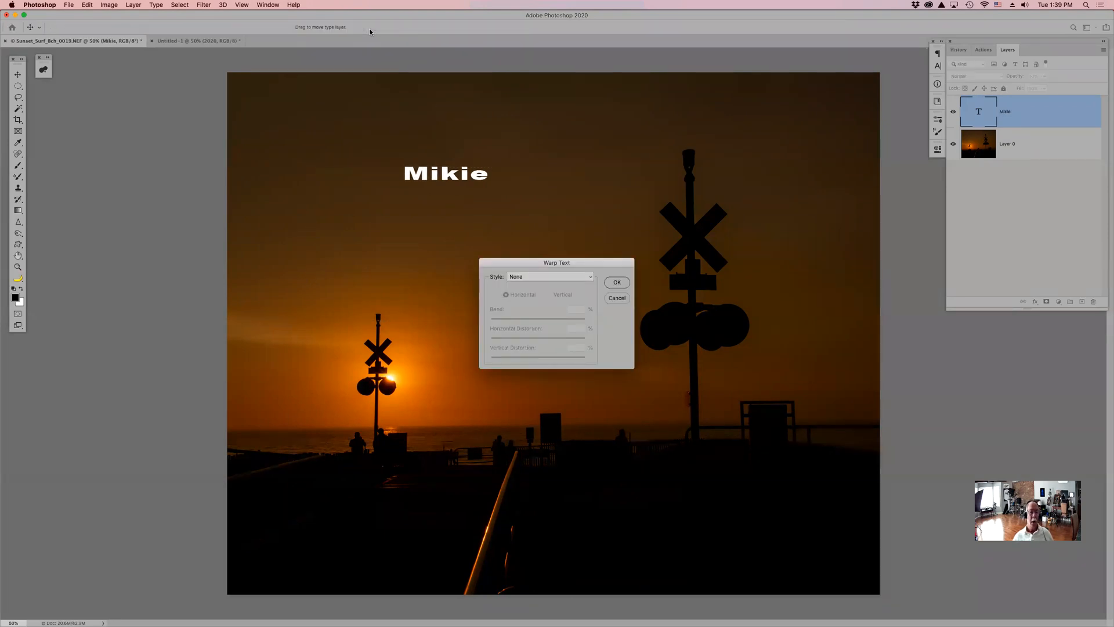
{"action": "left_click", "coordinate": [577, 277]}
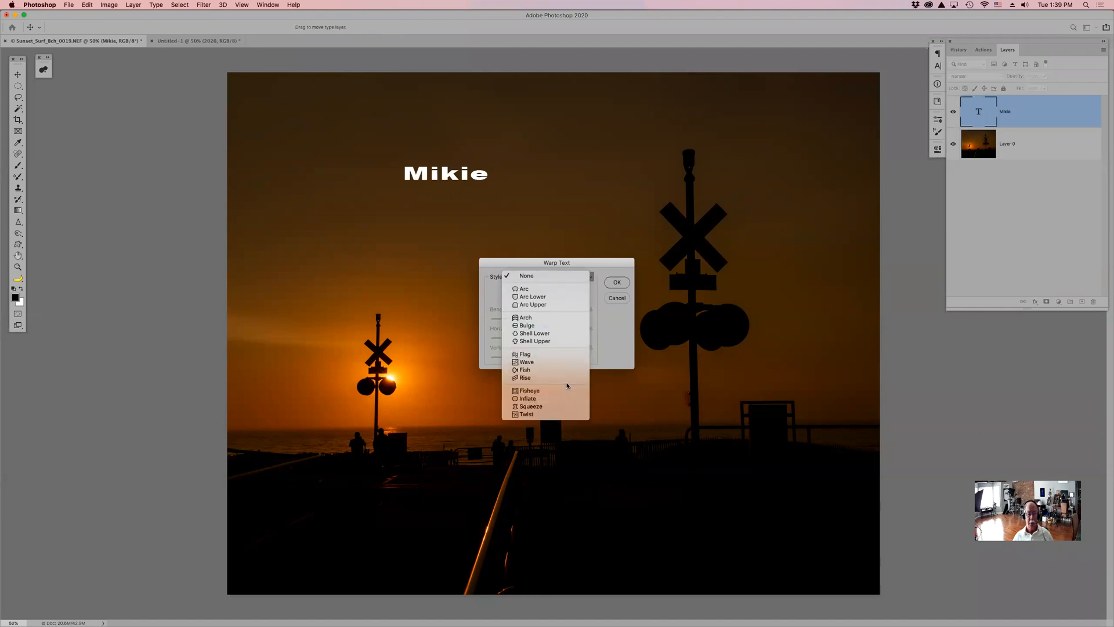
{"action": "left_click", "coordinate": [561, 362]}
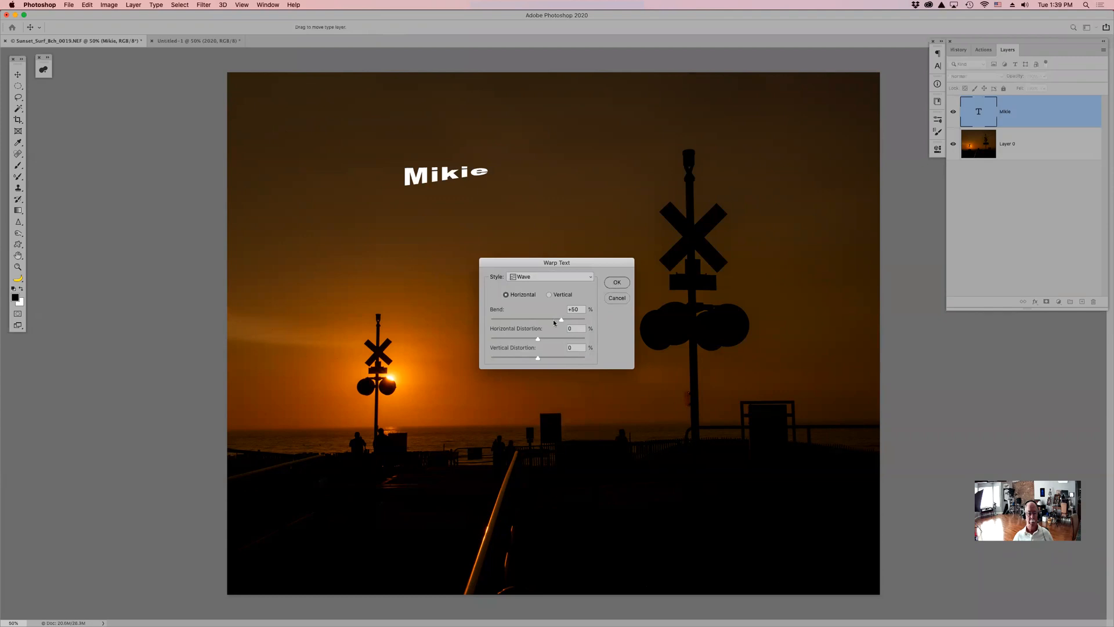
{"action": "left_click_drag", "start_coordinate": [558, 319], "coordinate": [600, 323]}
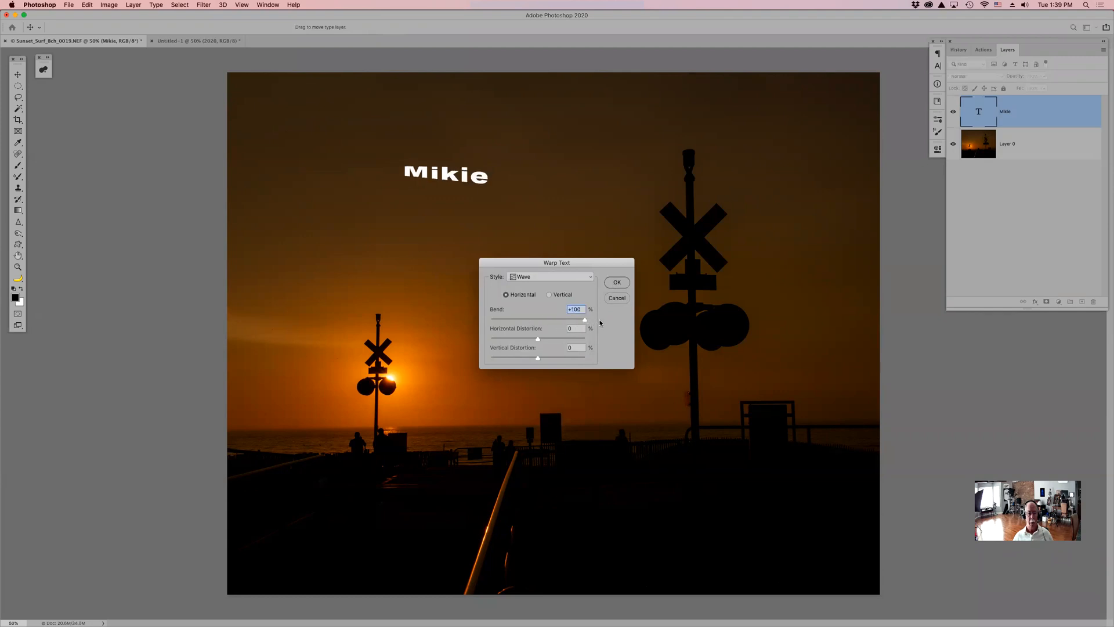
{"action": "left_click_drag", "start_coordinate": [537, 339], "coordinate": [564, 340]}
{"action": "left_click_drag", "start_coordinate": [555, 342], "coordinate": [545, 345]}
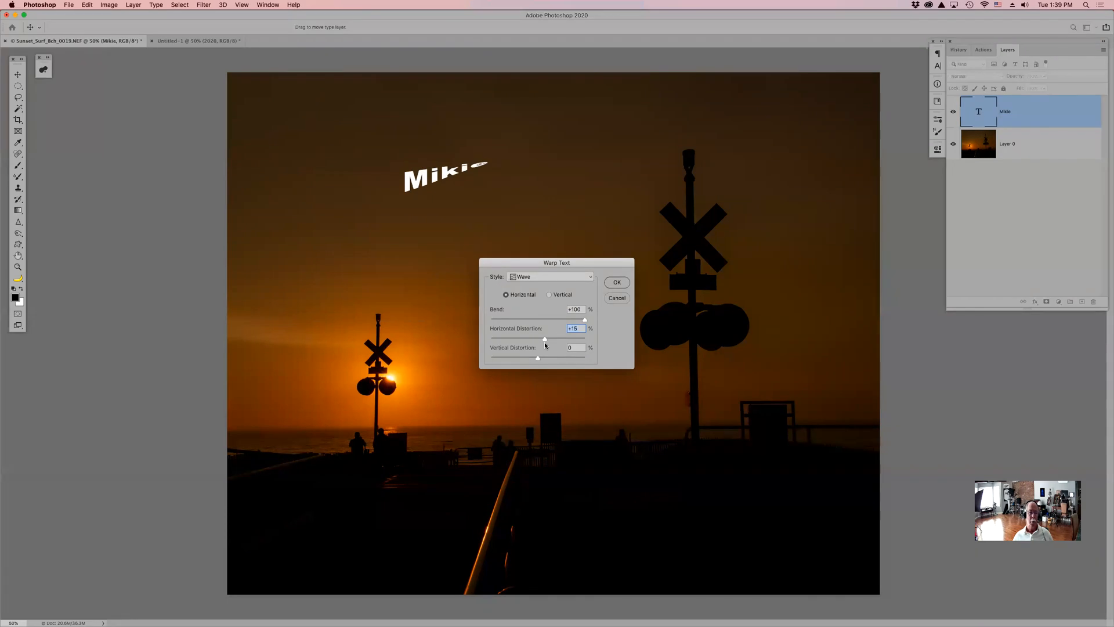
{"action": "left_click", "coordinate": [616, 299]}
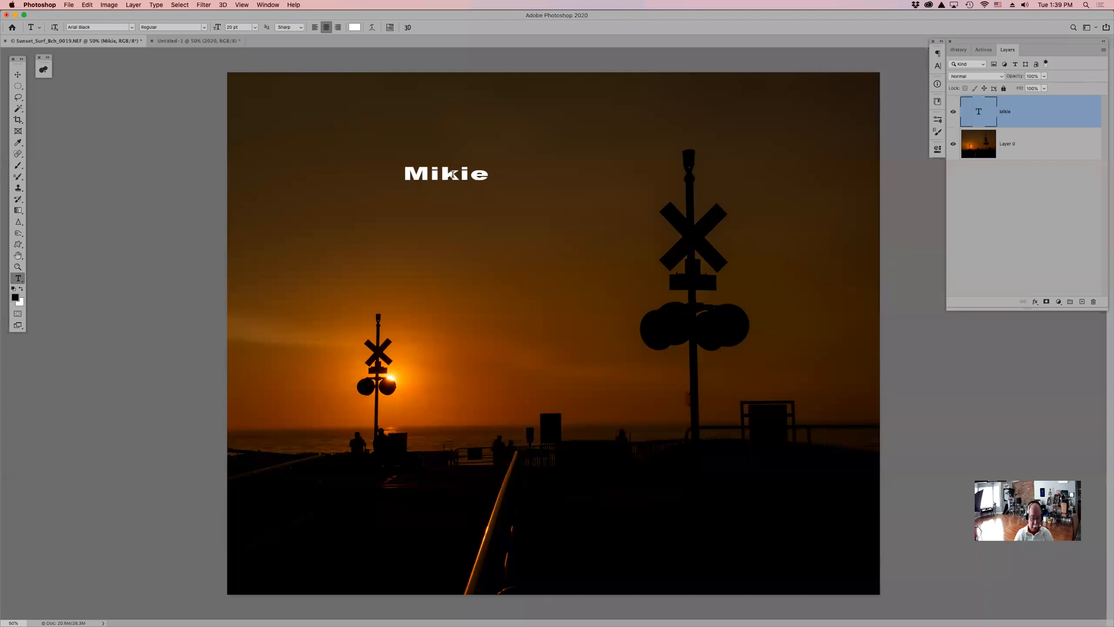
Scale the name text up to about 280% with Free Transform and centre it across the photo
{"action": "key", "text": "ctrl+t"}
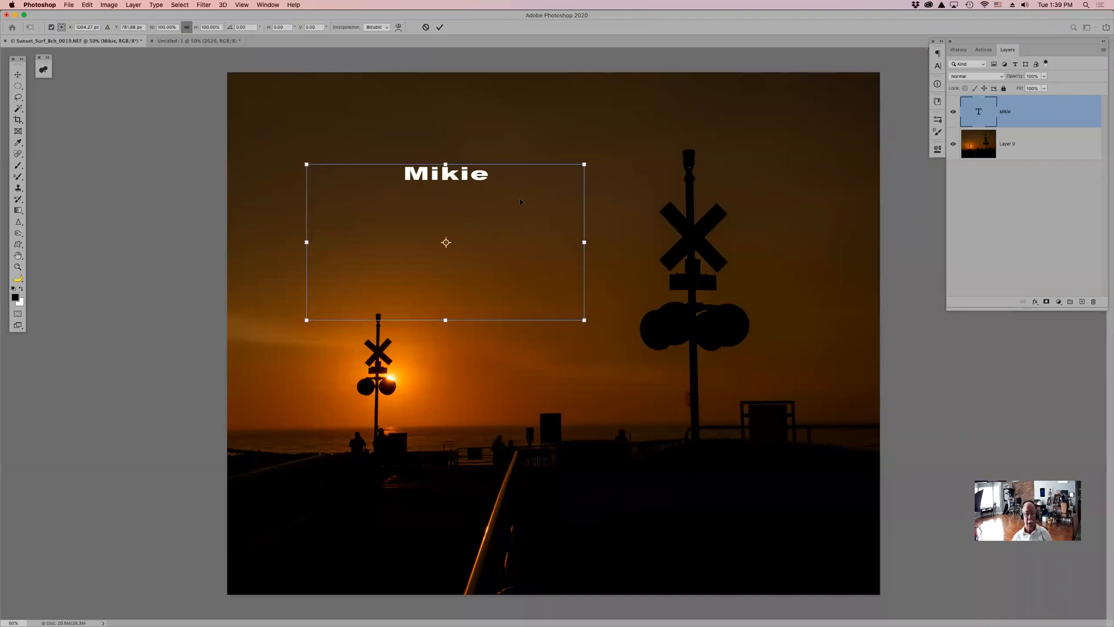
{"action": "left_click_drag", "start_coordinate": [584, 320], "coordinate": [893, 494]}
{"action": "left_click_drag", "start_coordinate": [734, 355], "coordinate": [711, 466]}
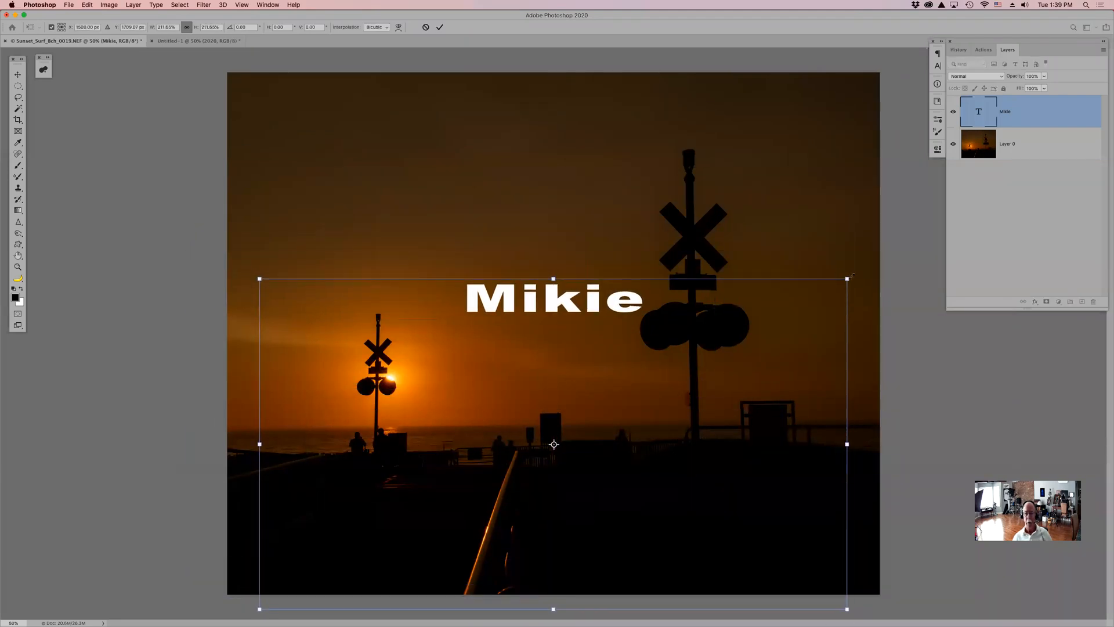
{"action": "left_click_drag", "start_coordinate": [847, 278], "coordinate": [941, 224]}
{"action": "left_click_drag", "start_coordinate": [715, 258], "coordinate": [715, 296]}
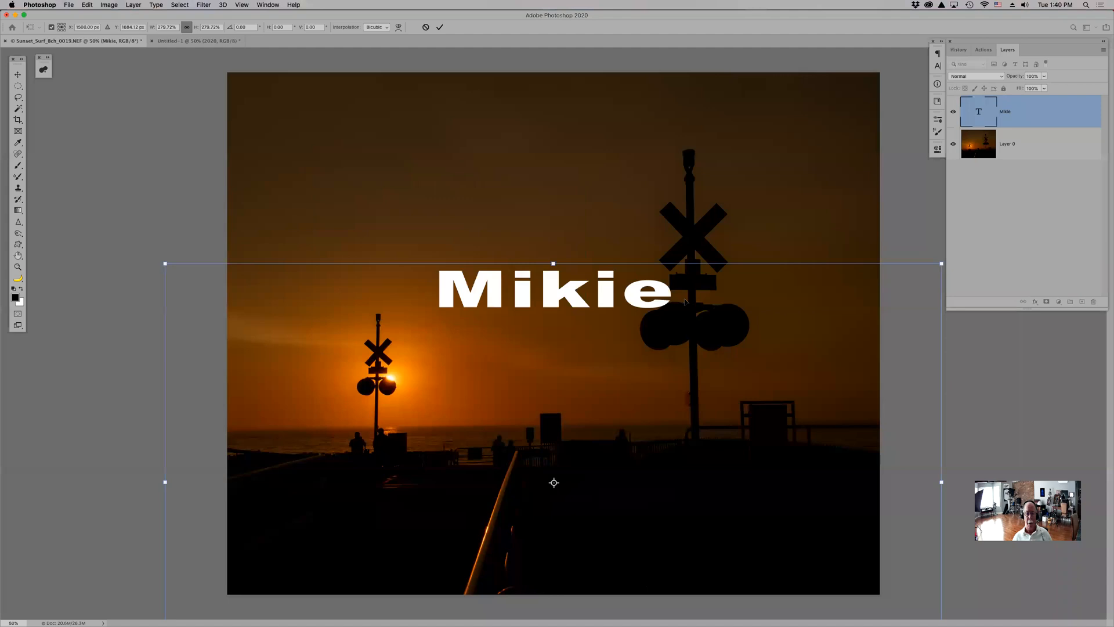
{"action": "key", "text": "Return"}
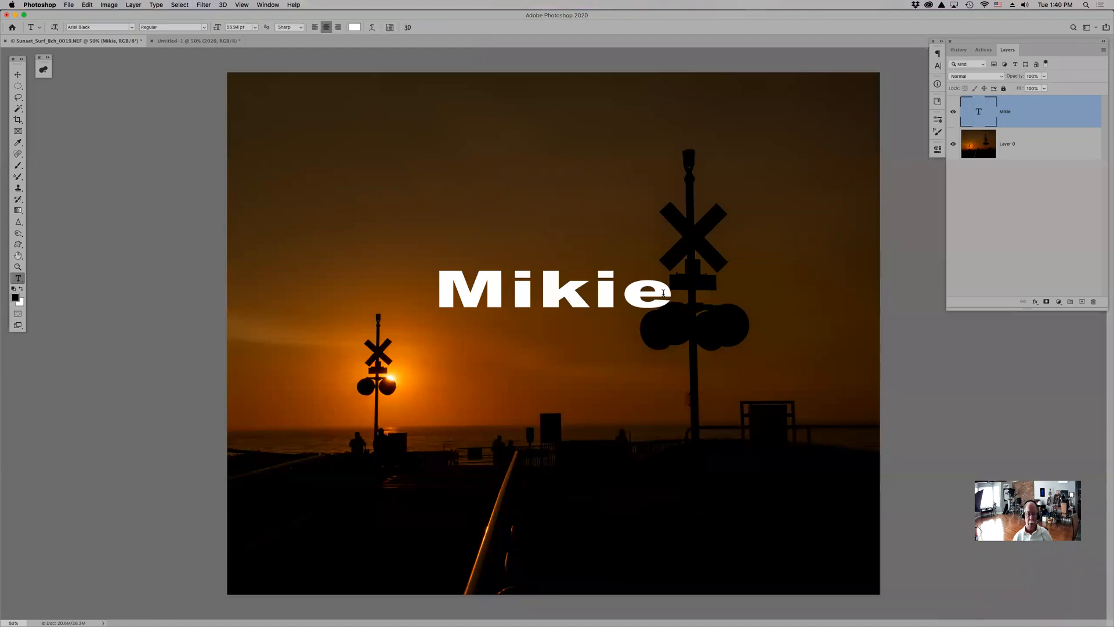
Open the text warp settings for the enlarged name, move the dialog clear of the lettering, and choose the Fish style
{"action": "left_click", "coordinate": [372, 27]}
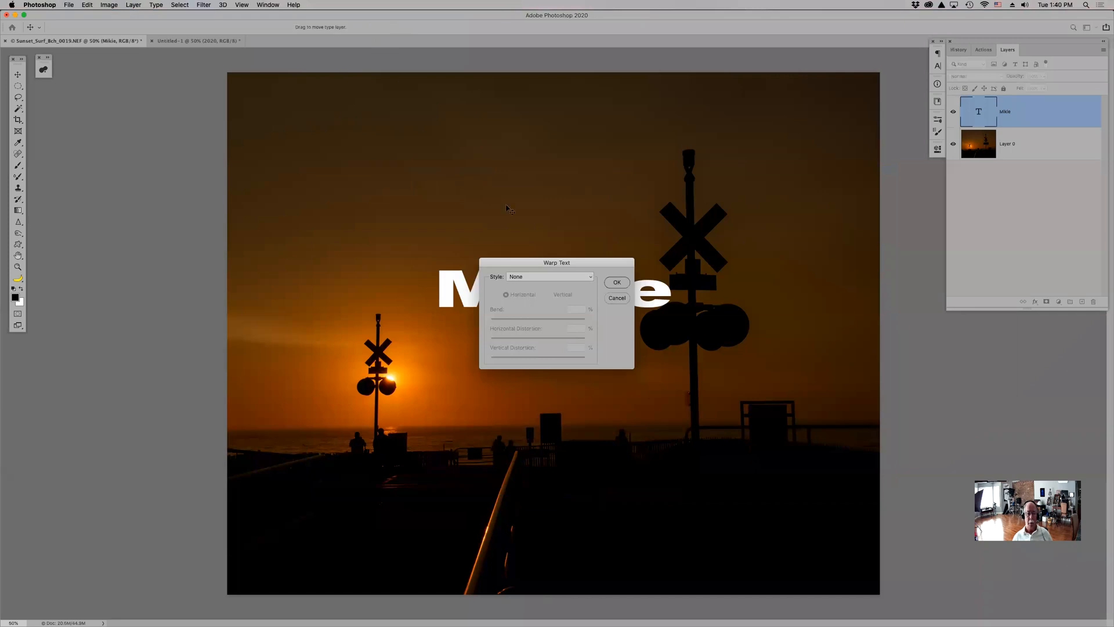
{"action": "left_click", "coordinate": [587, 278]}
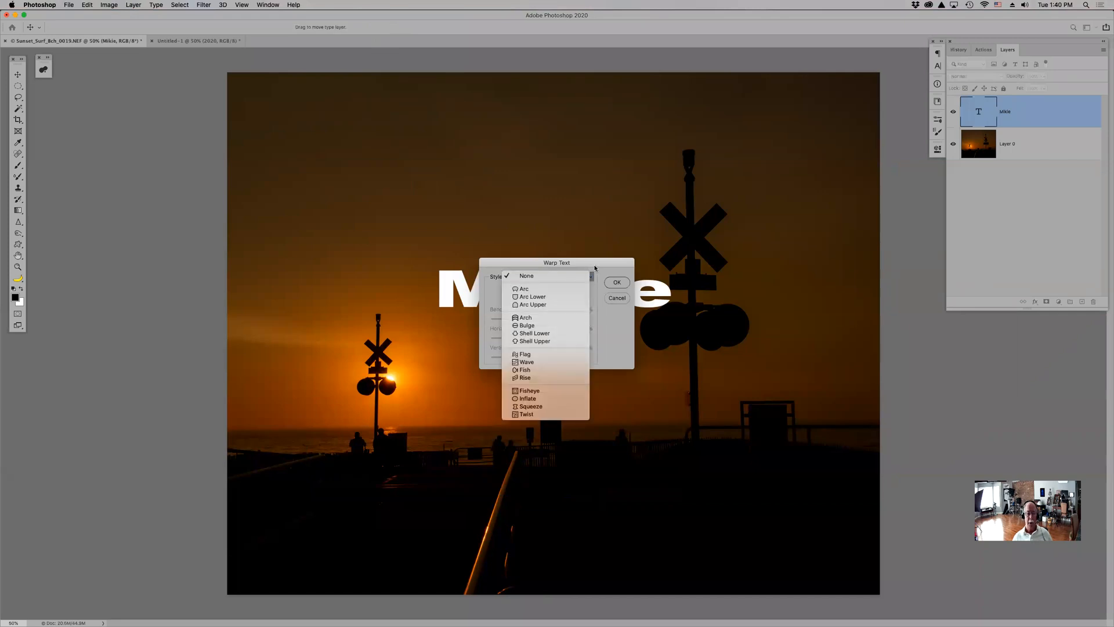
{"action": "left_click", "coordinate": [551, 276]}
{"action": "left_click_drag", "start_coordinate": [485, 263], "coordinate": [130, 205]}
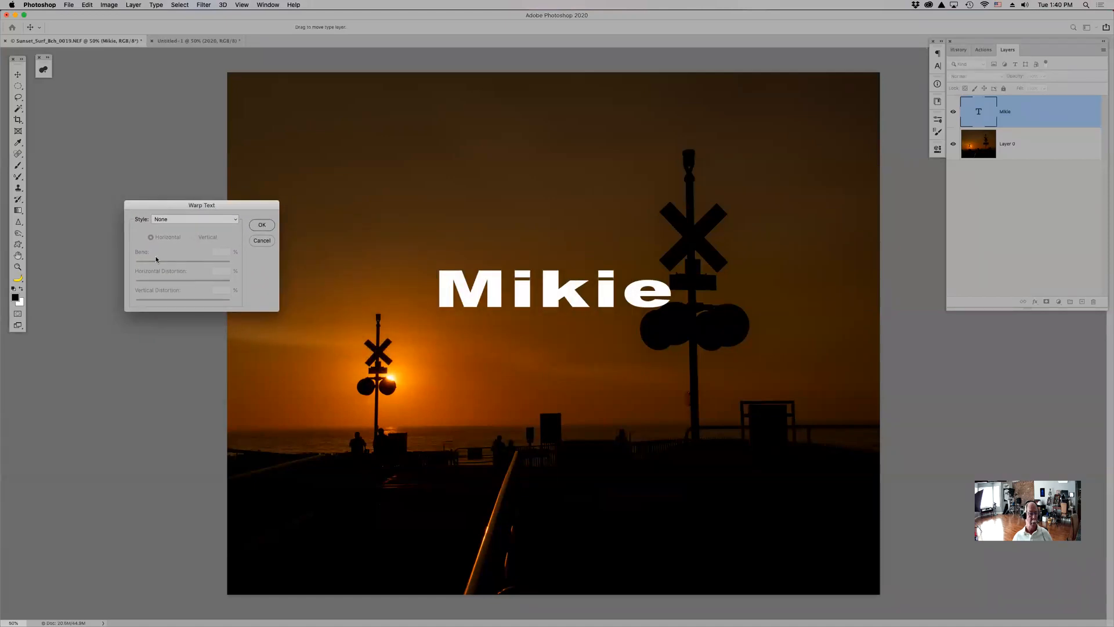
{"action": "left_click", "coordinate": [170, 221]}
{"action": "left_click", "coordinate": [194, 312]}
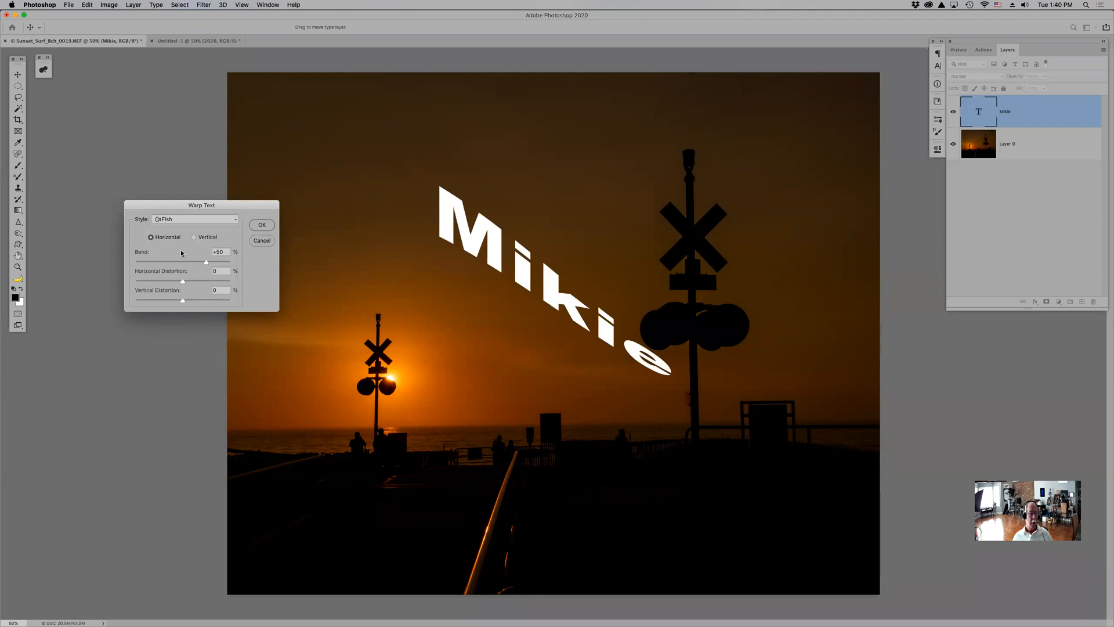
Change the name's warp style to Rise and set its horizontal distortion to +59%
{"action": "left_click", "coordinate": [202, 223]}
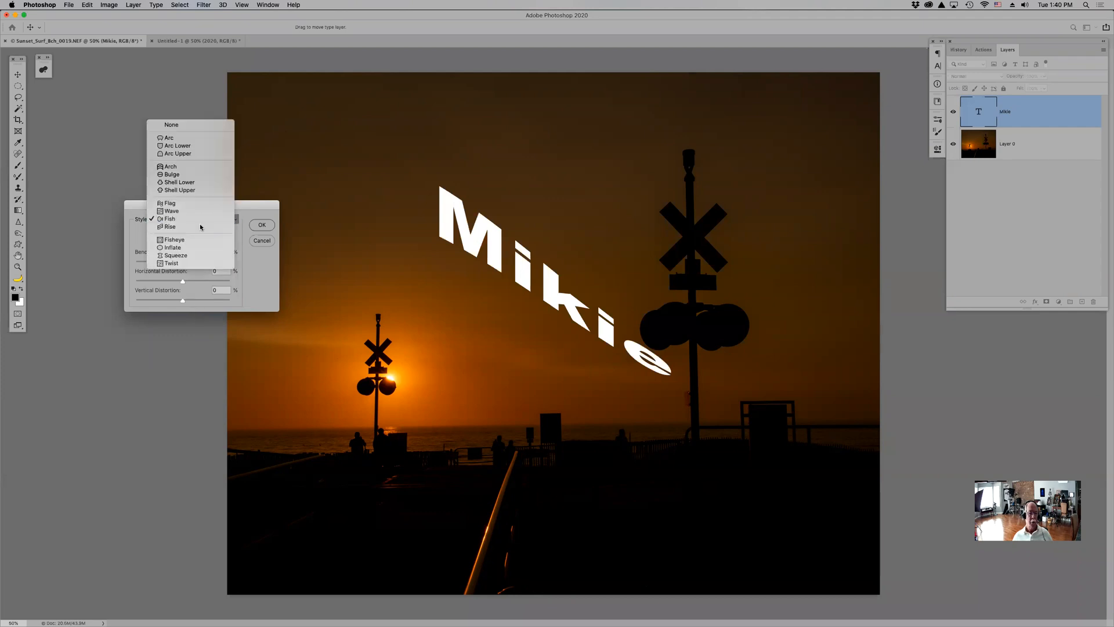
{"action": "left_click", "coordinate": [200, 226]}
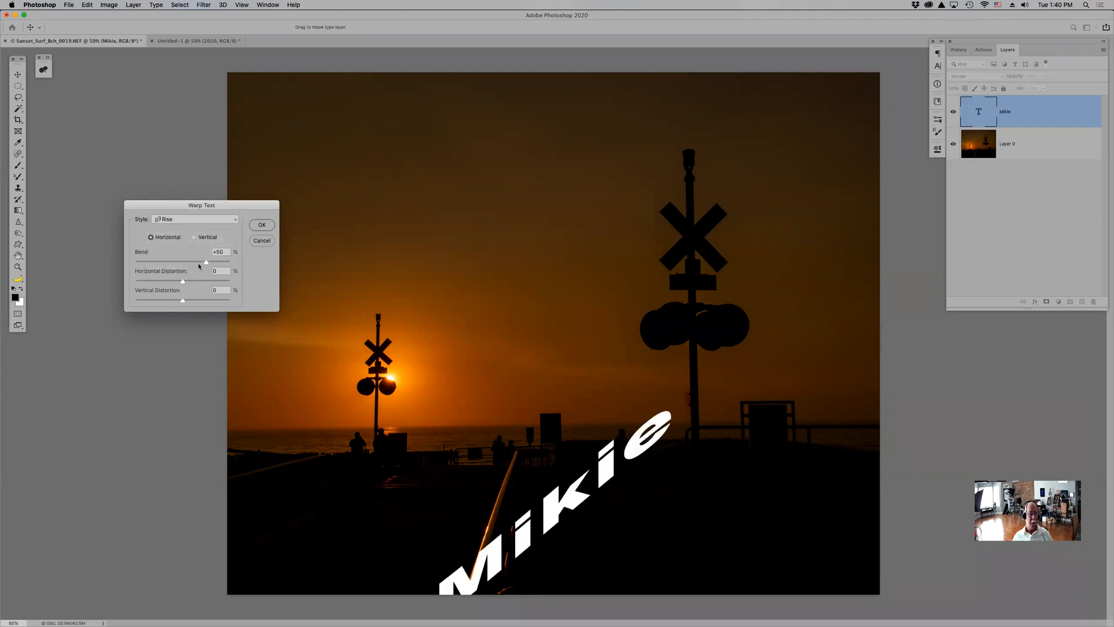
{"action": "left_click_drag", "start_coordinate": [193, 281], "coordinate": [210, 281]}
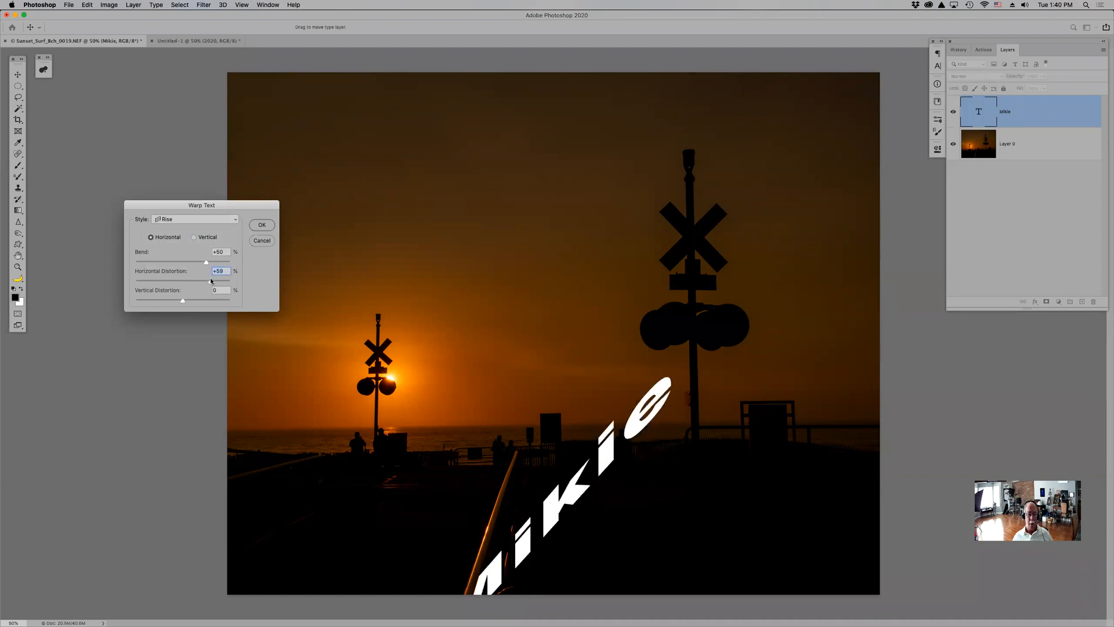
Switch the name's warp style to Fisheye, try a +100% bend, and set the bend to -83%
{"action": "left_click", "coordinate": [224, 221]}
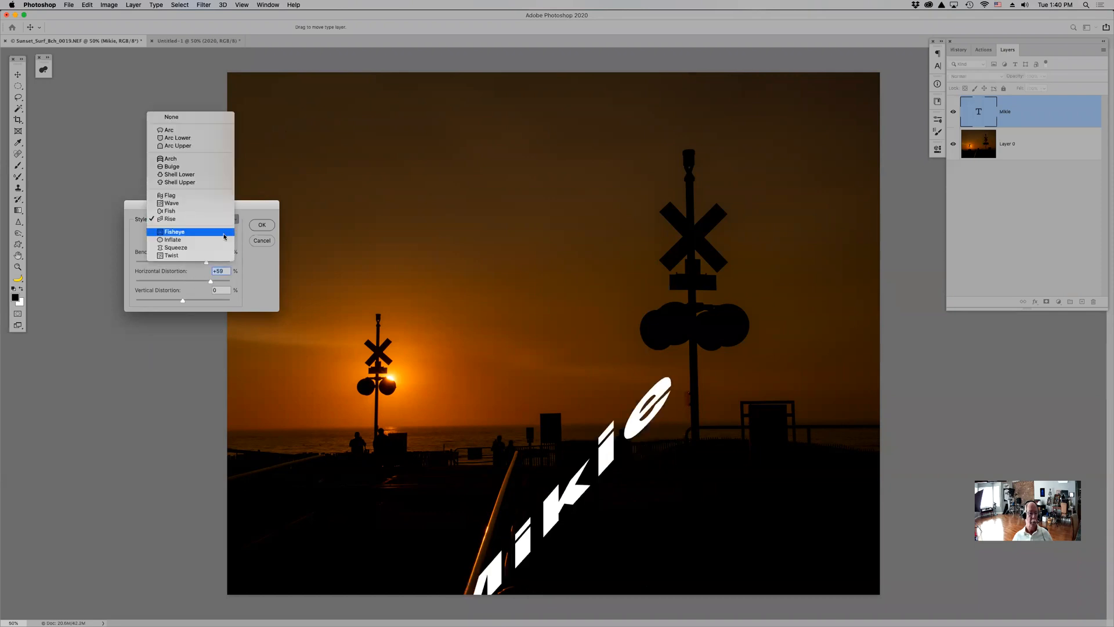
{"action": "left_click", "coordinate": [224, 236]}
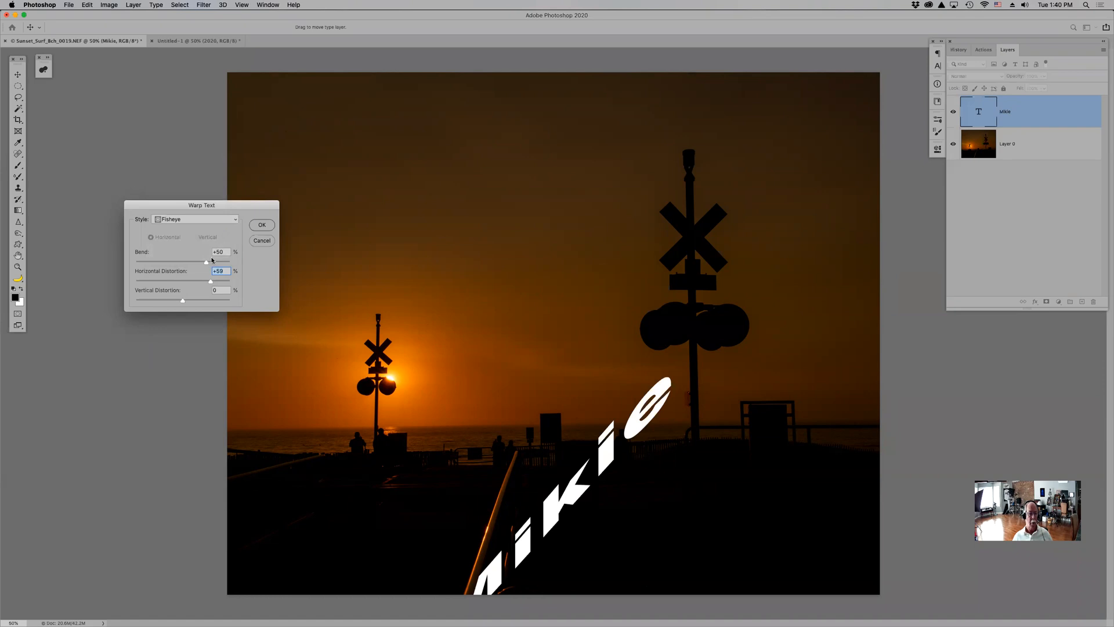
{"action": "left_click_drag", "start_coordinate": [206, 266], "coordinate": [234, 267]}
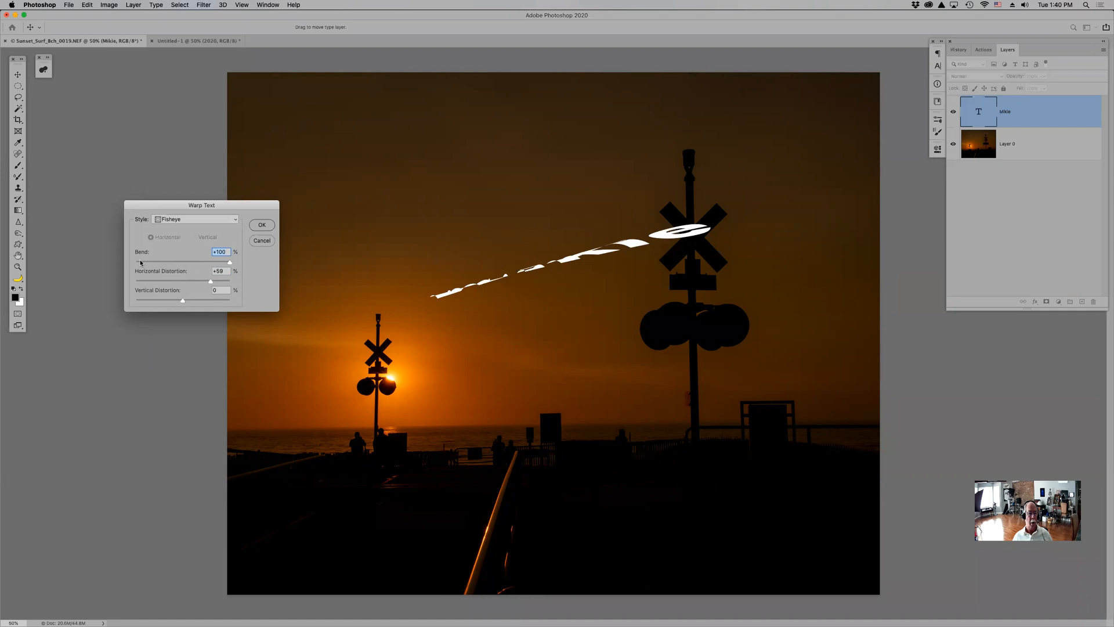
{"action": "mouse_move", "coordinate": [141, 262]}
{"action": "left_mouse_down"}
{"action": "mouse_move", "coordinate": [188, 267]}
{"action": "mouse_move", "coordinate": [143, 264]}
{"action": "left_mouse_up"}
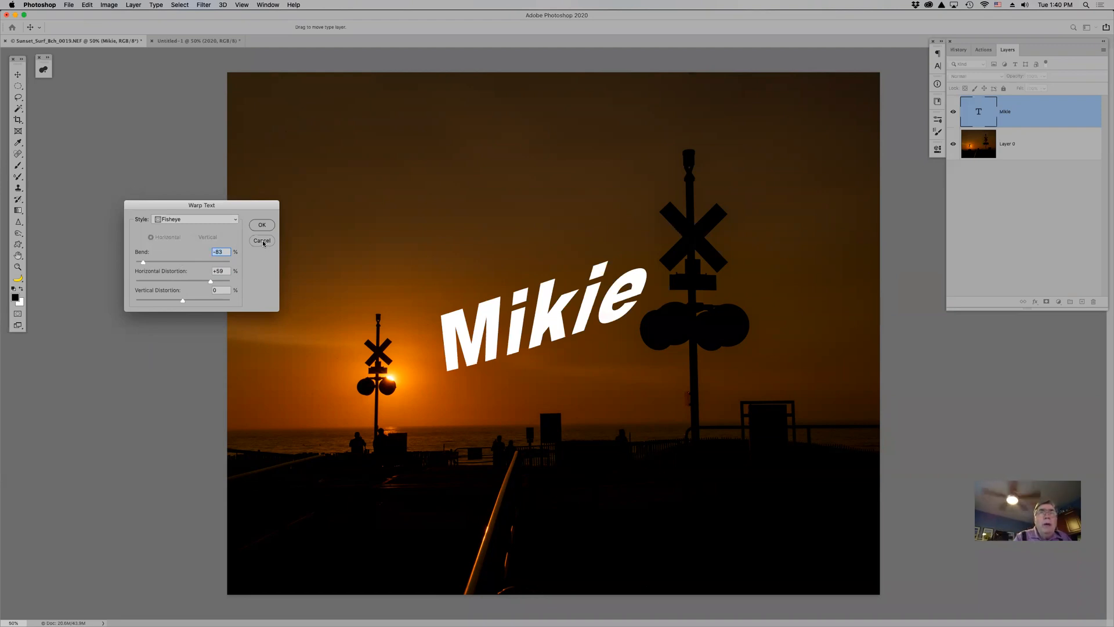
Discard the warp settings for the name text and view the Horizontal Type tool's saved presets
{"action": "left_click", "coordinate": [262, 242]}
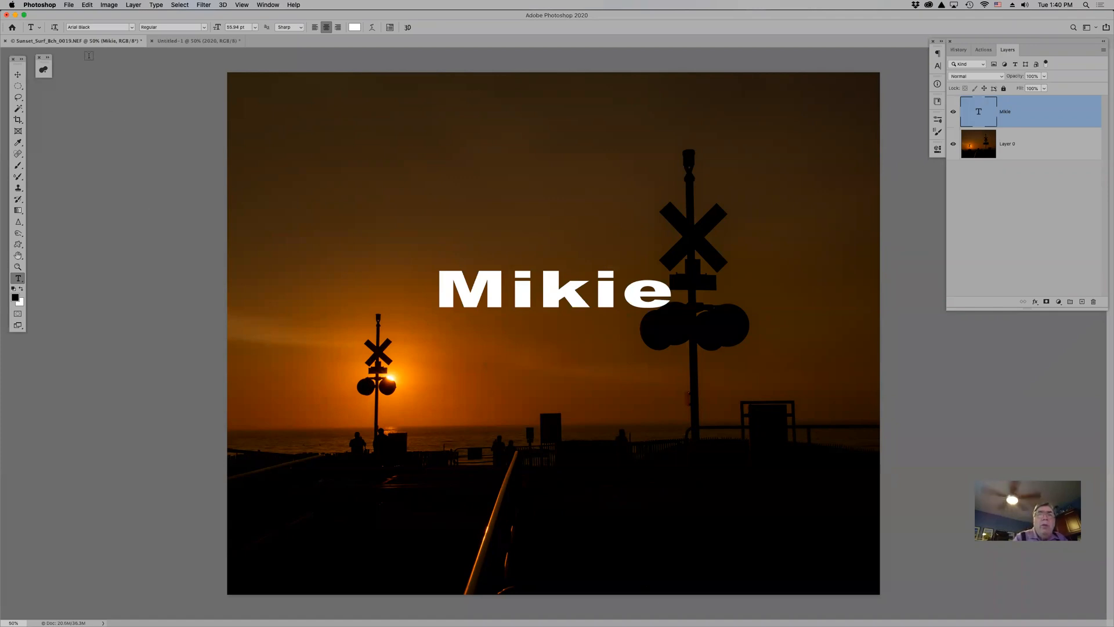
{"action": "left_click", "coordinate": [55, 29]}
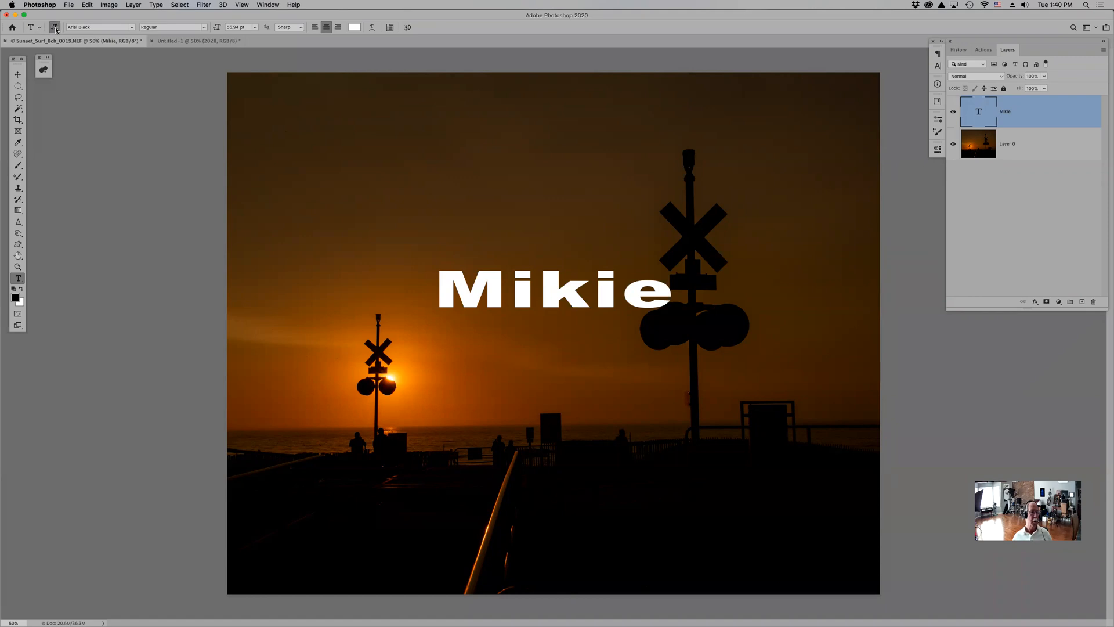
{"action": "left_click", "coordinate": [54, 29]}
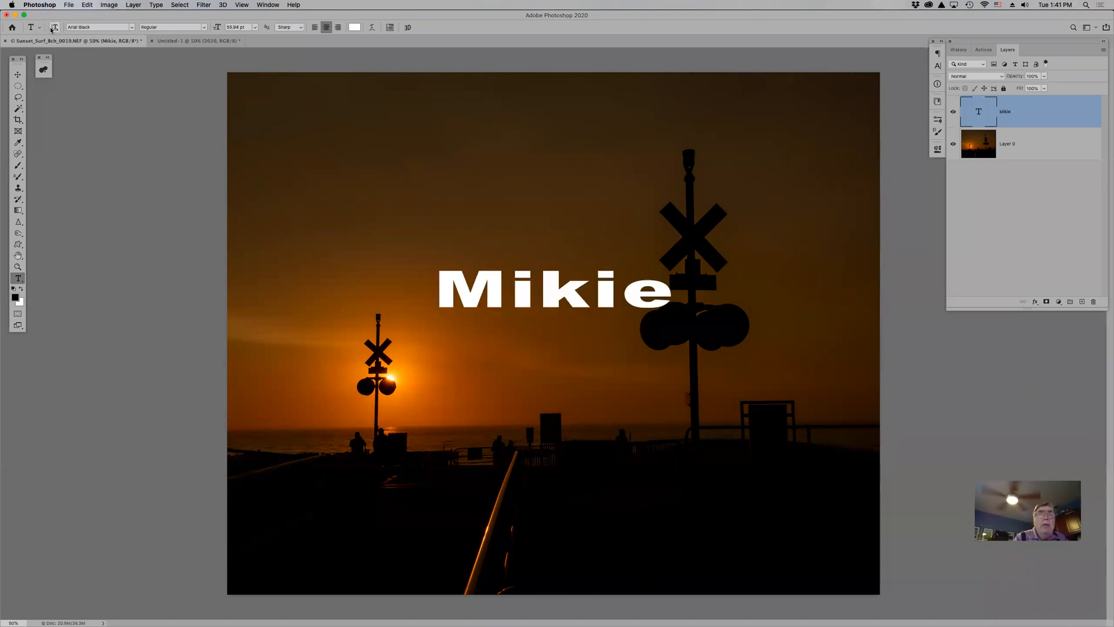
{"action": "left_click", "coordinate": [40, 28]}
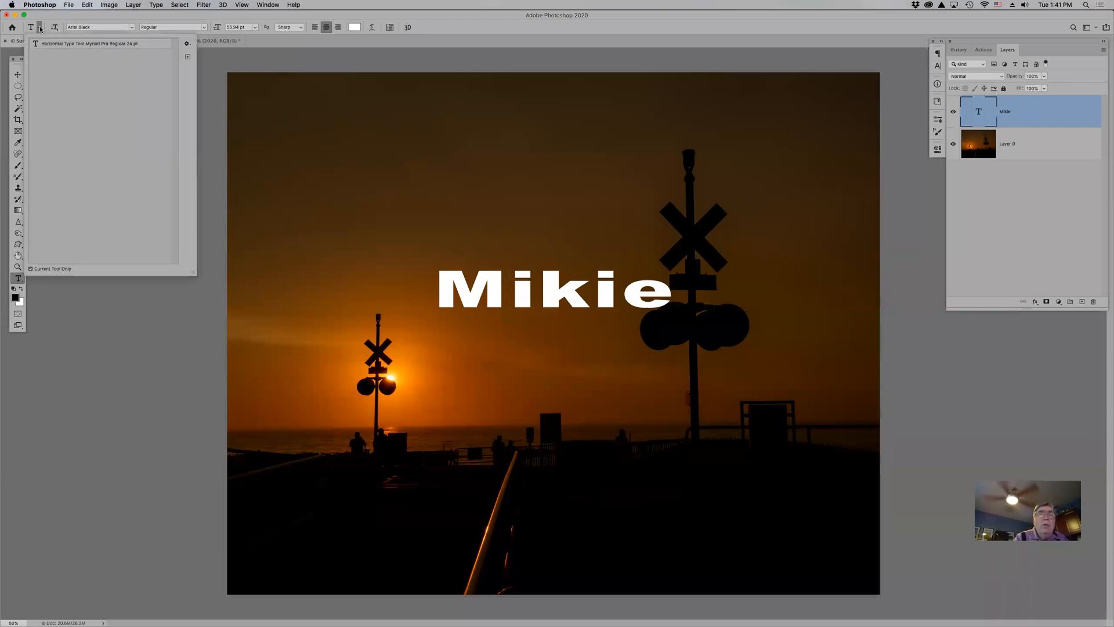
{"action": "left_click", "coordinate": [40, 28]}
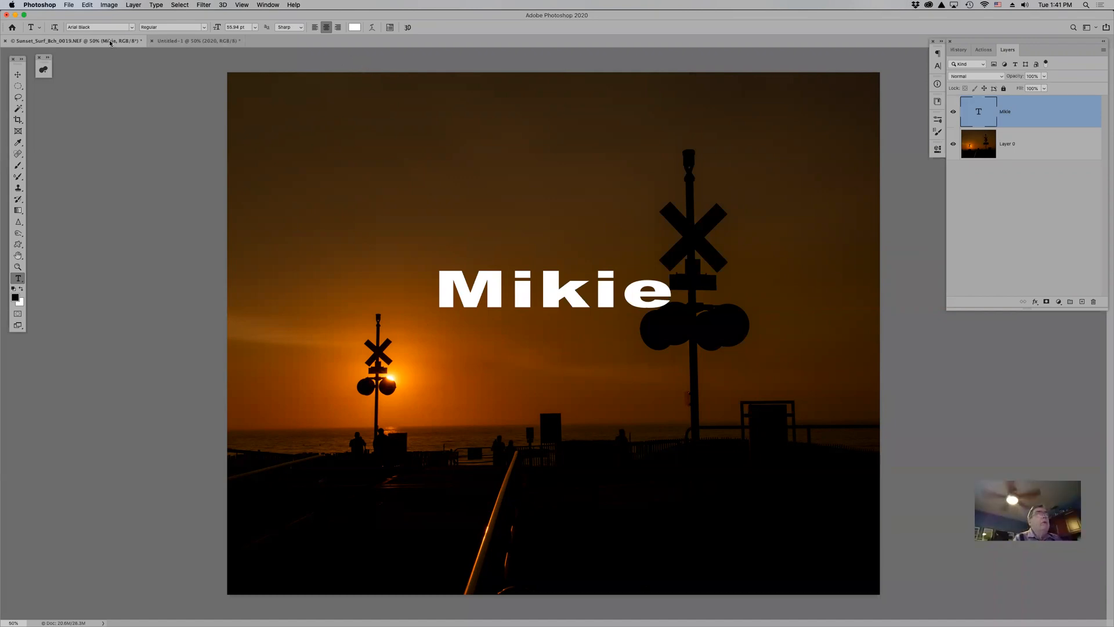
{"action": "left_click", "coordinate": [13, 27]}
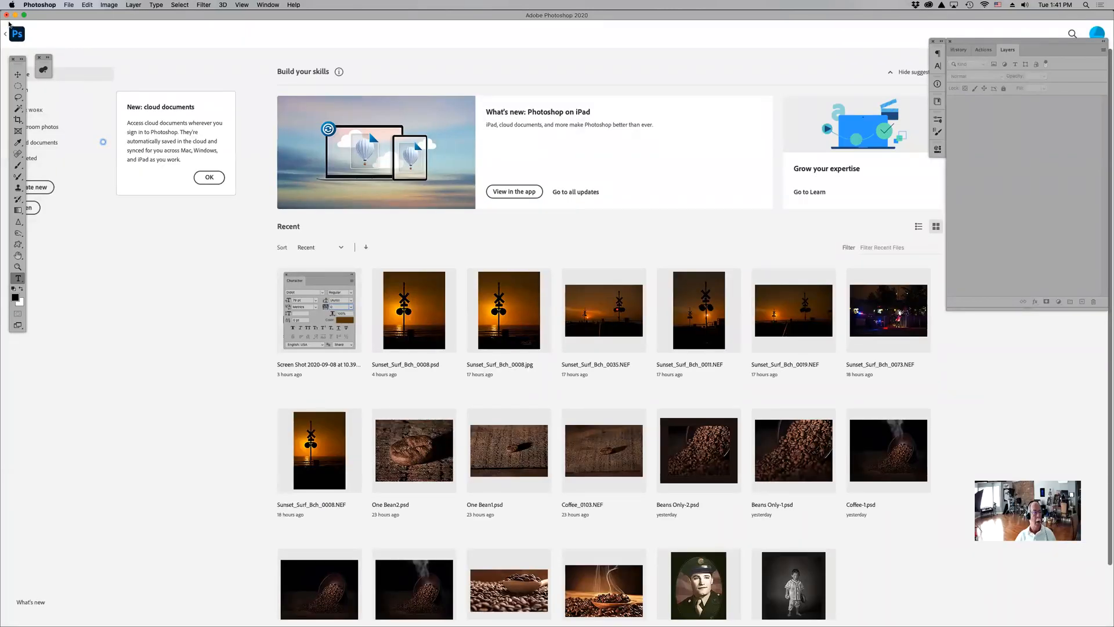
{"action": "left_click", "coordinate": [6, 14]}
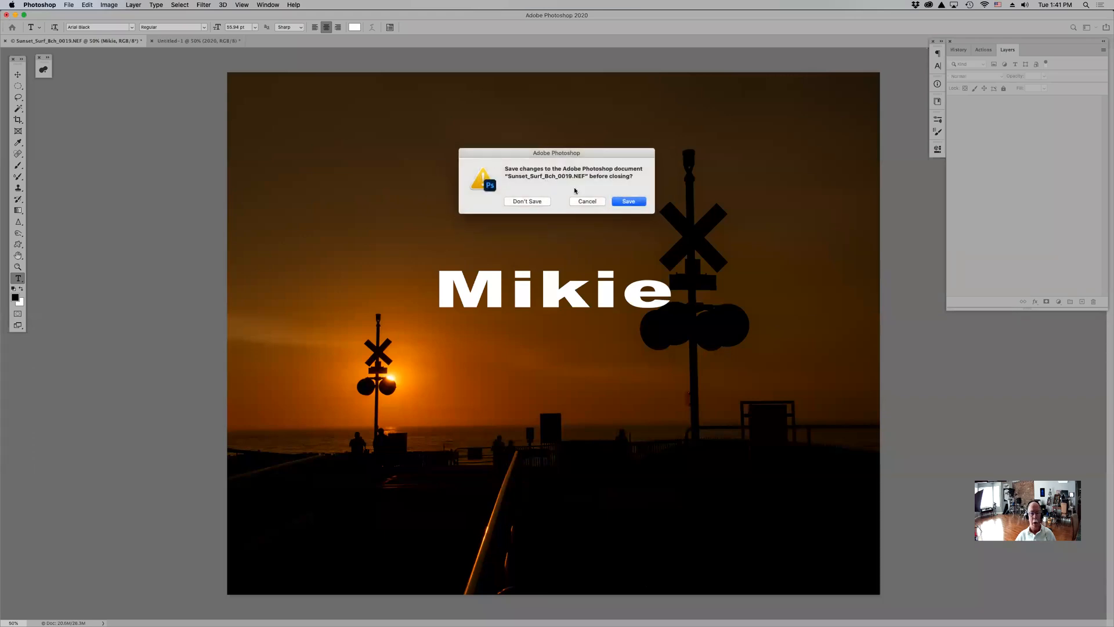
{"action": "left_click", "coordinate": [588, 201]}
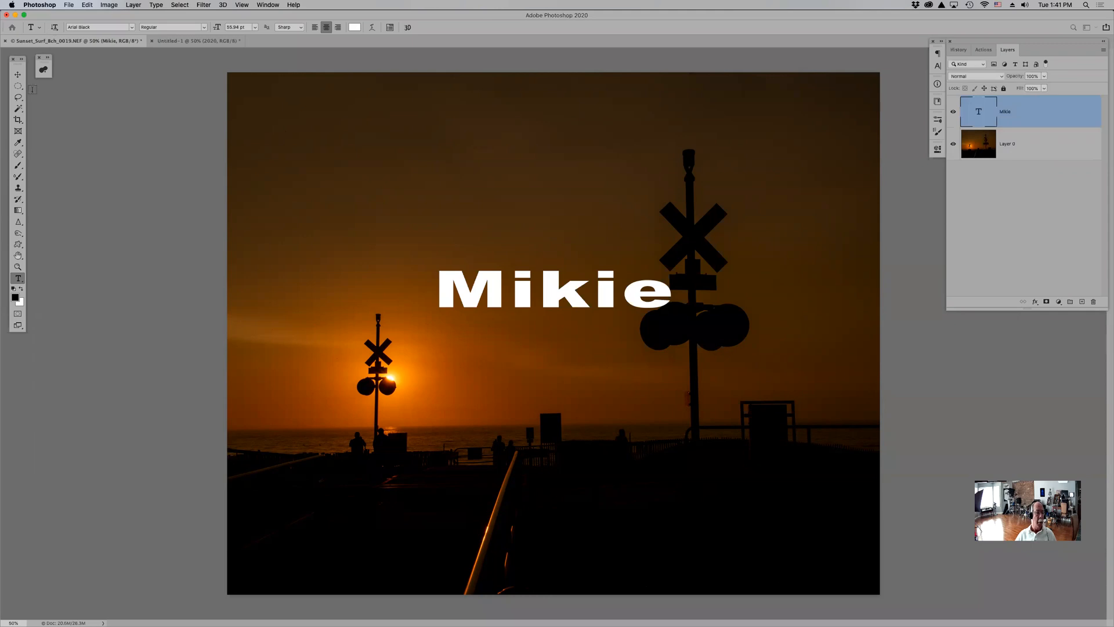
{"action": "left_click", "coordinate": [18, 277]}
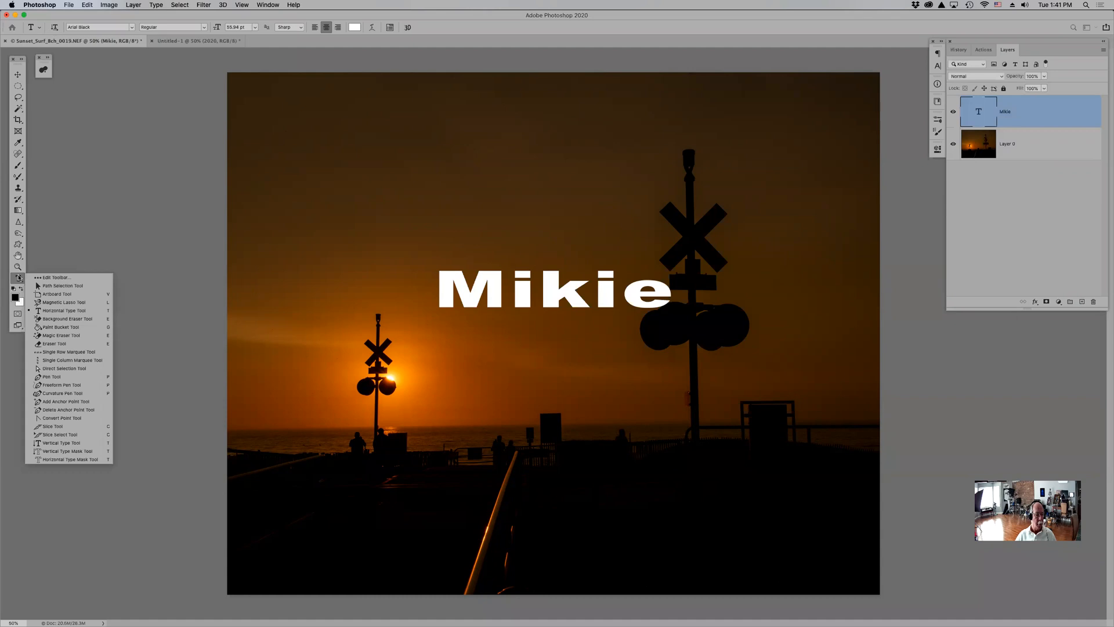
{"action": "left_click", "coordinate": [18, 278]}
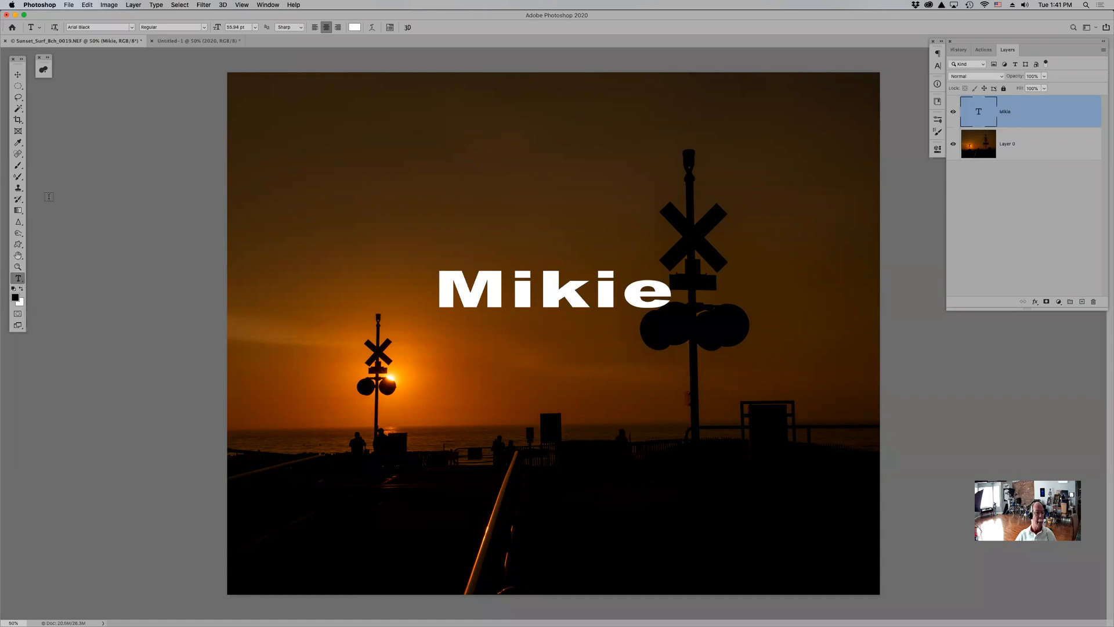
Try turning the name text into a 3D layer without switching to the 3D workspace, and undo the conversion
{"action": "left_click", "coordinate": [408, 28]}
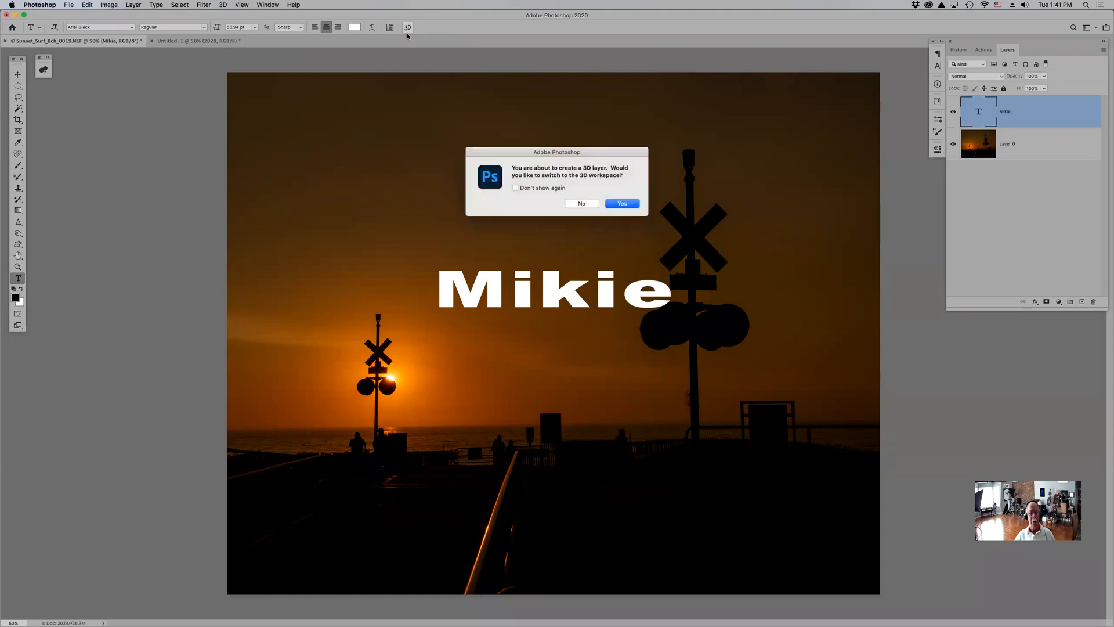
{"action": "left_click", "coordinate": [582, 204]}
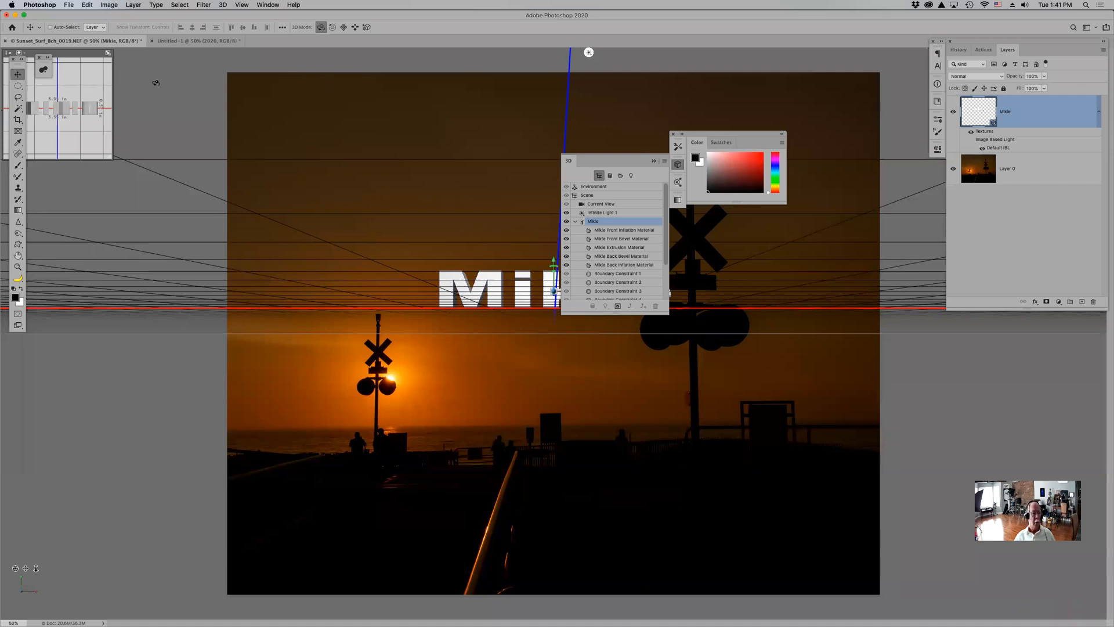
{"action": "key", "text": "super+z"}
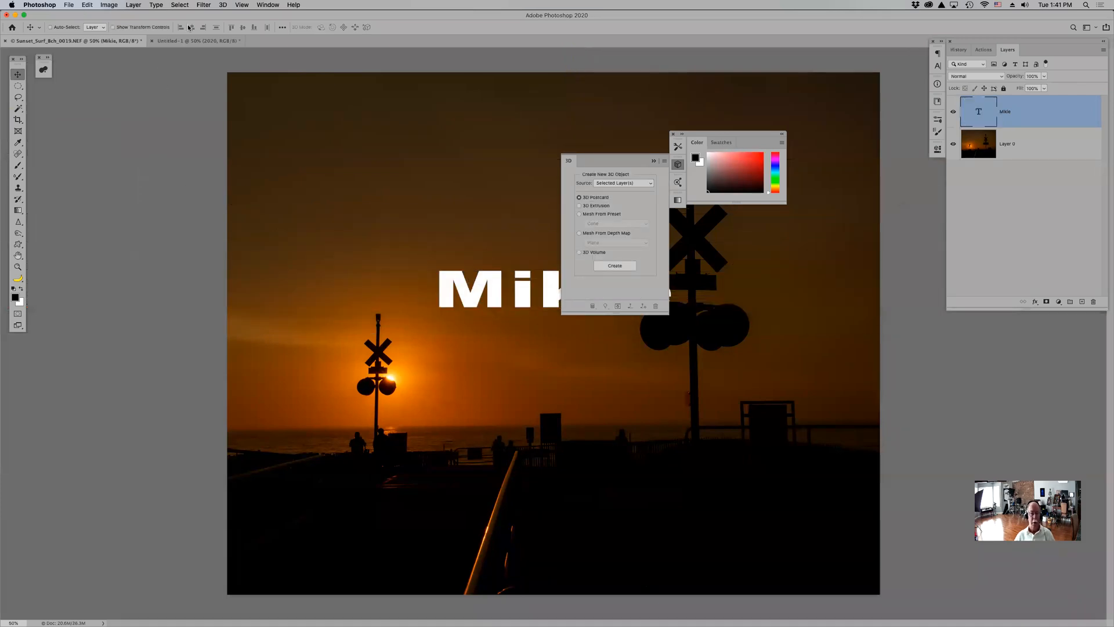
Close the 3D panel and the floating Color and Swatches panel group covering the photo
{"action": "left_click", "coordinate": [652, 162]}
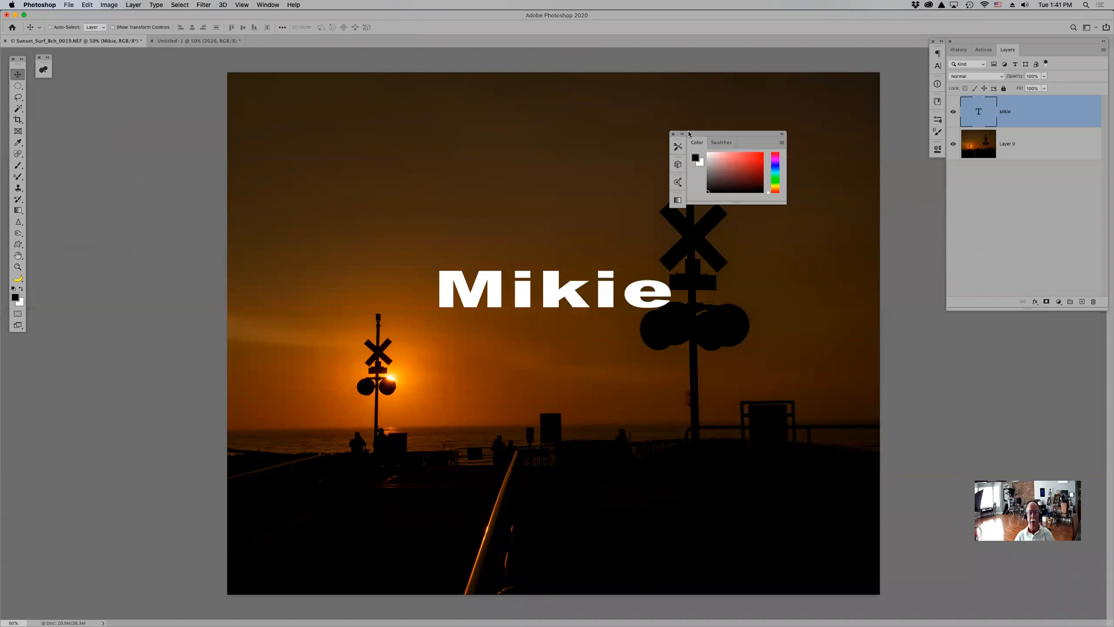
{"action": "left_click", "coordinate": [782, 134]}
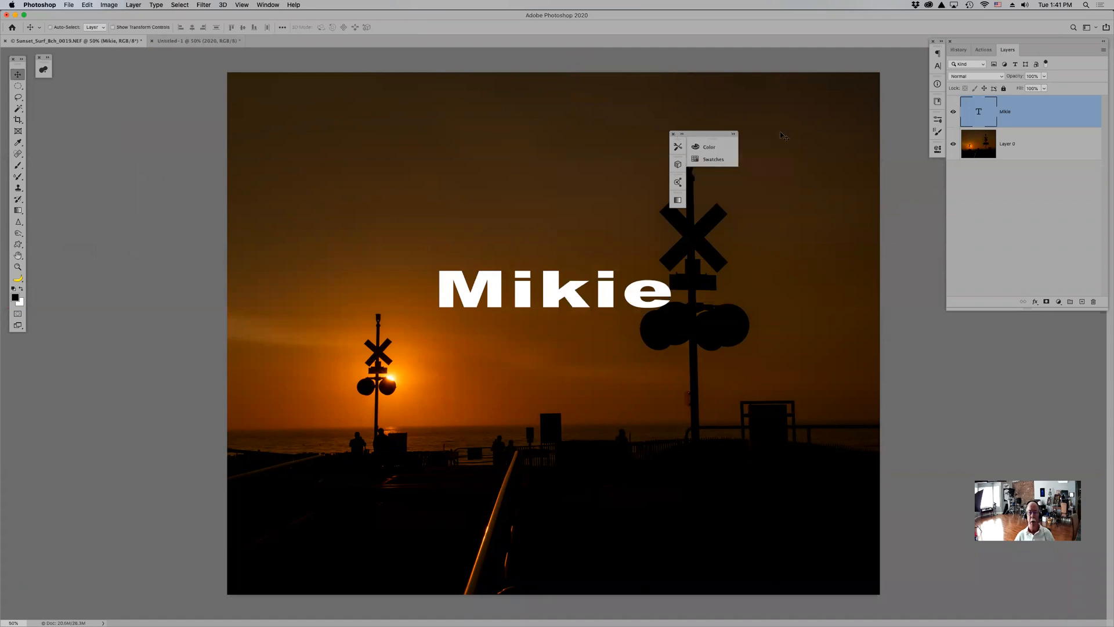
{"action": "left_click", "coordinate": [673, 135]}
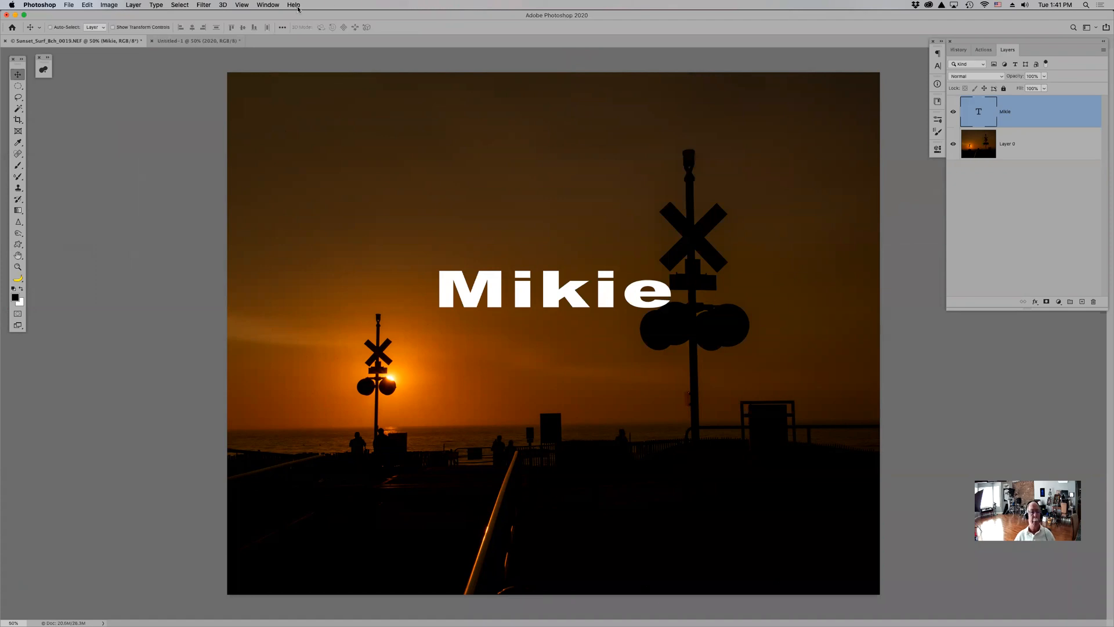
{"action": "left_click", "coordinate": [266, 6]}
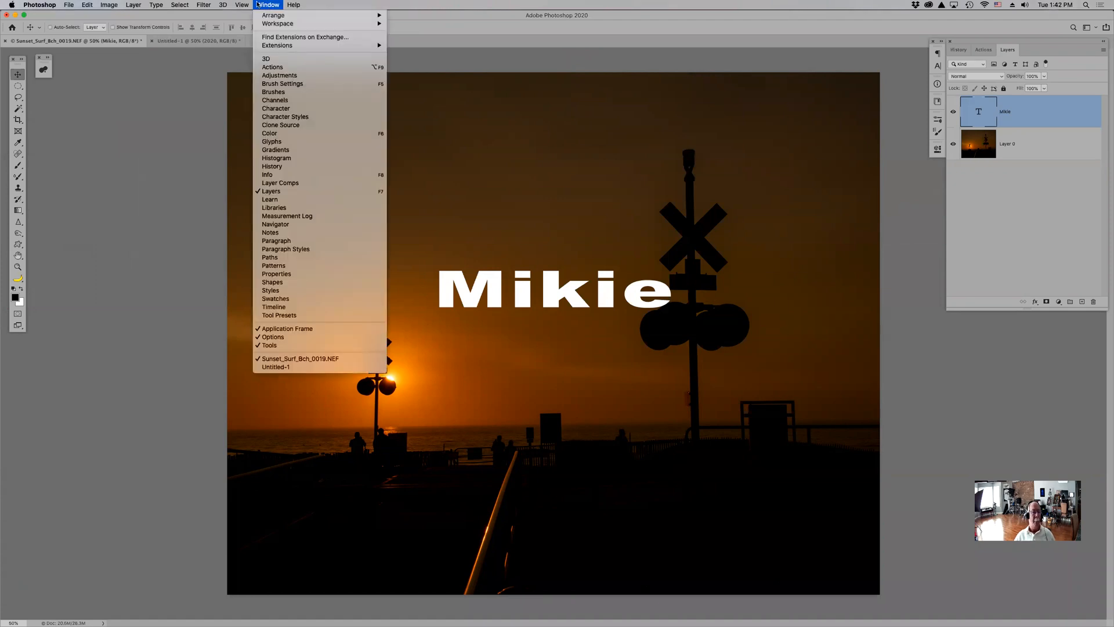
{"action": "mouse_move", "coordinate": [242, 5]}
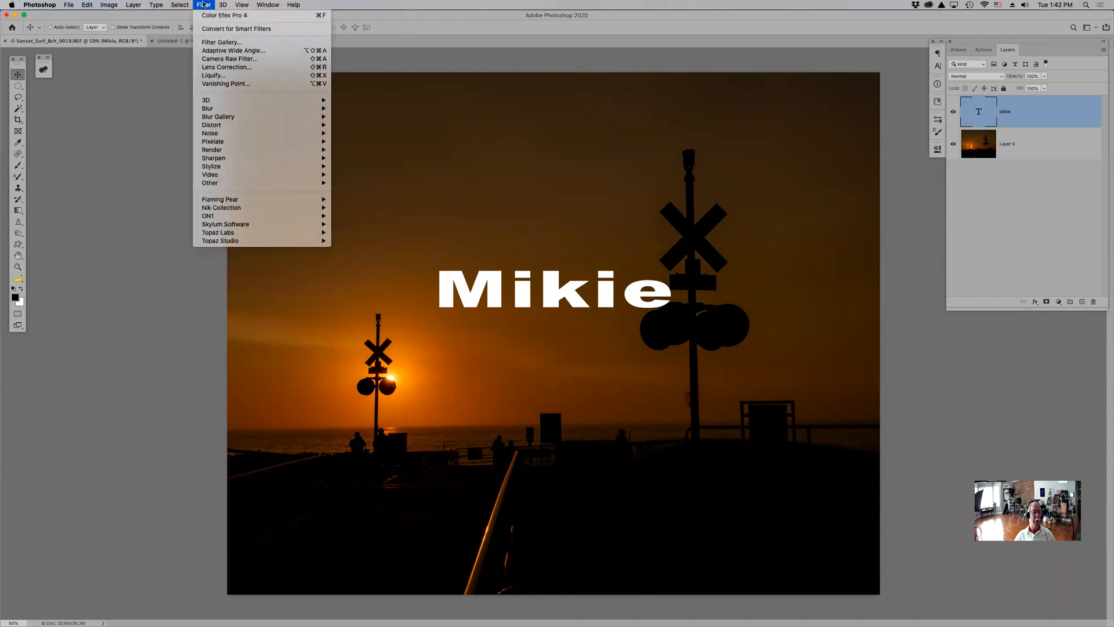
{"action": "mouse_move", "coordinate": [74, 5]}
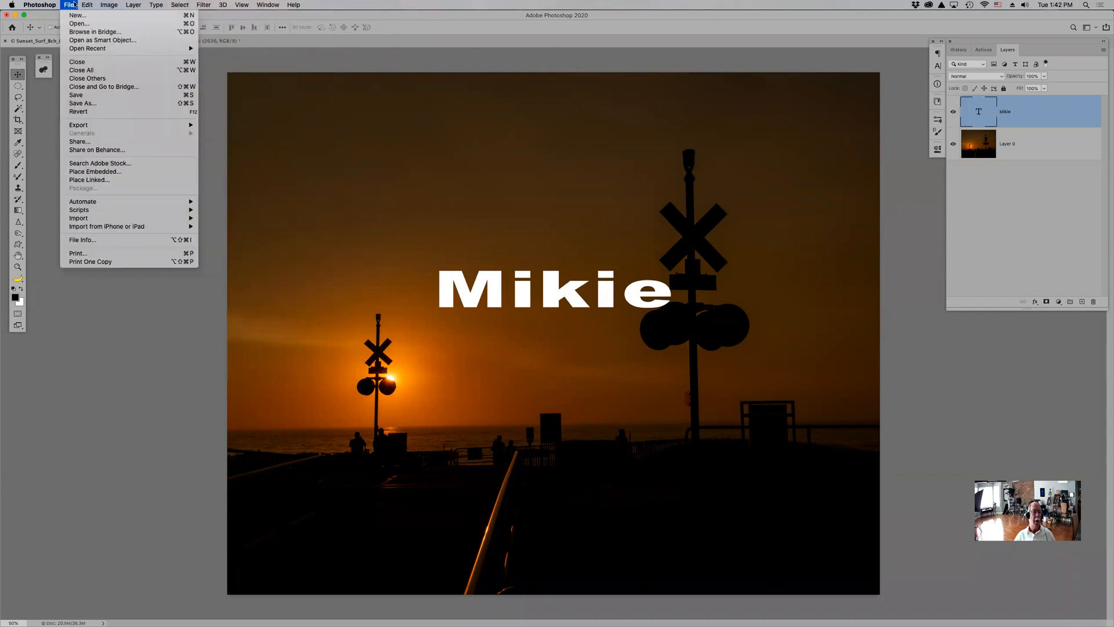
{"action": "left_click", "coordinate": [100, 338]}
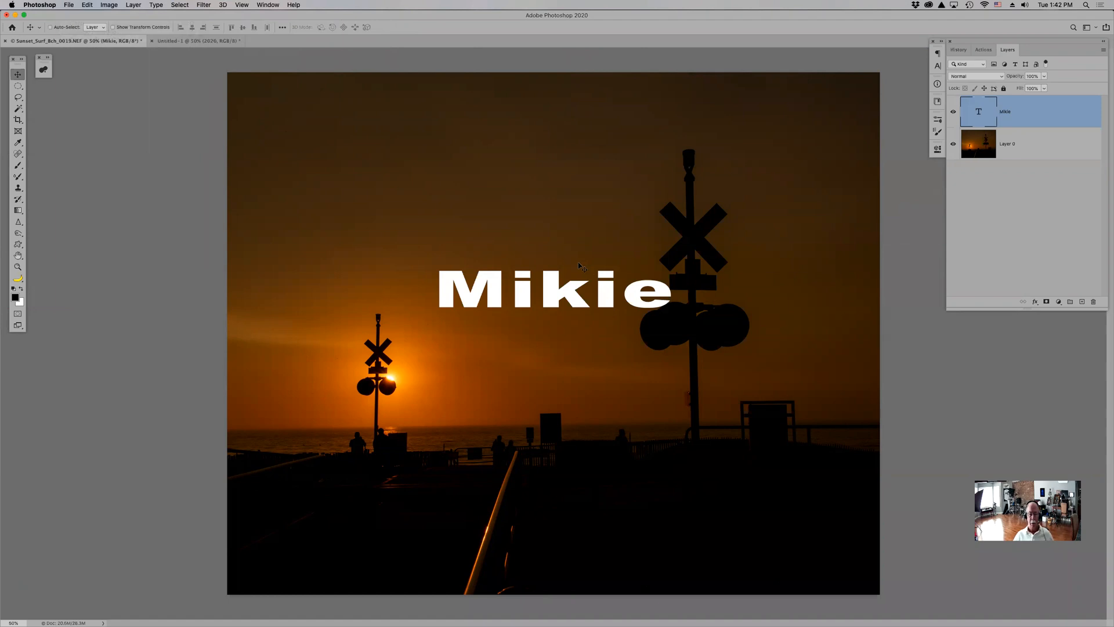
Delete the enlarged name's text layer from the sunset photo and bring Photoshop back to the front
{"action": "left_click_drag", "start_coordinate": [1088, 113], "coordinate": [1094, 298]}
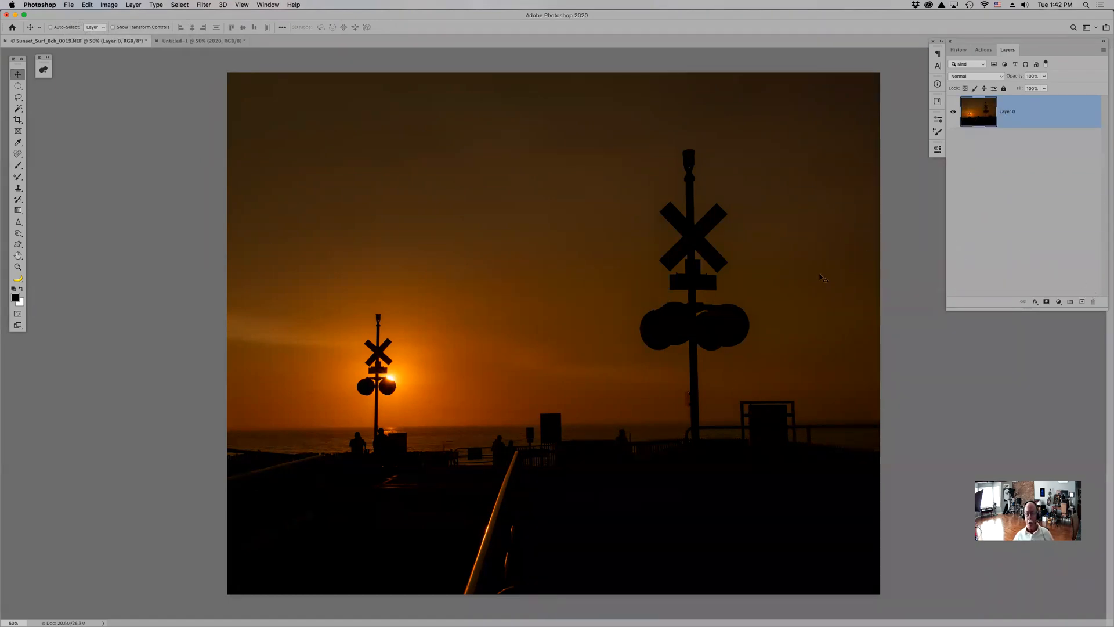
{"action": "mouse_move", "coordinate": [601, 609]}
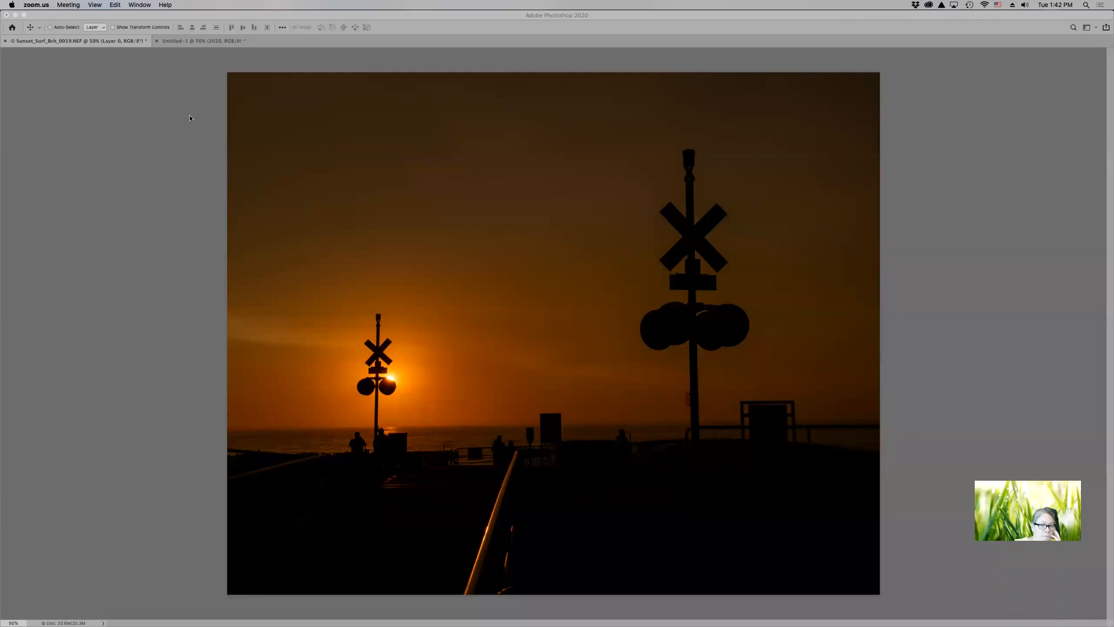
{"action": "left_click", "coordinate": [119, 162]}
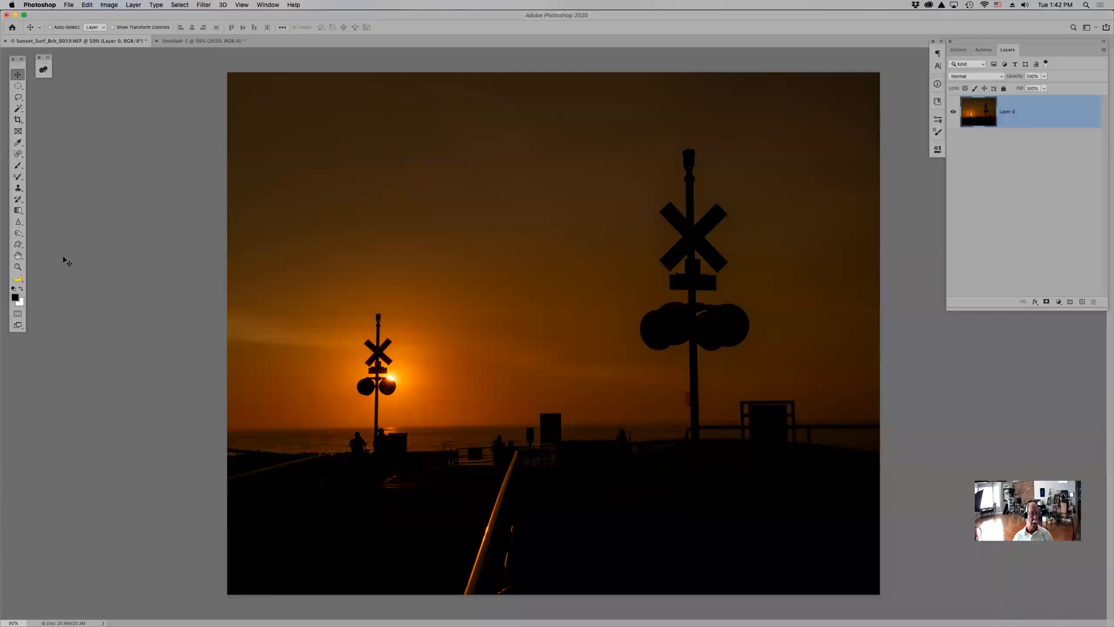
Activate the Horizontal Type tool and open the Customize Toolbar settings
{"action": "key", "text": "t"}
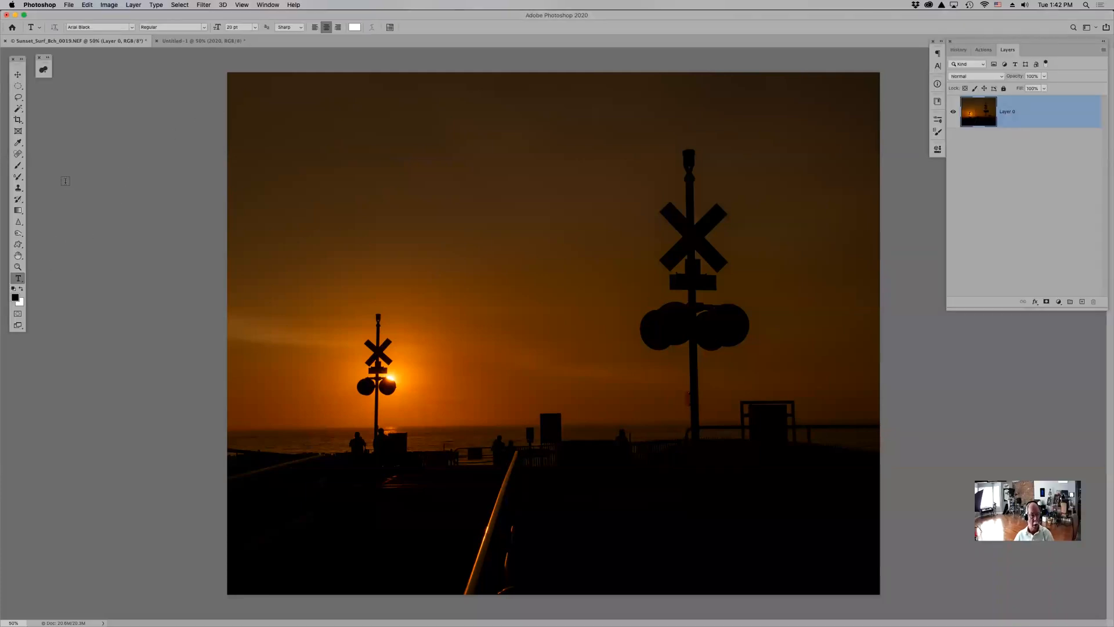
{"action": "left_click", "coordinate": [18, 282]}
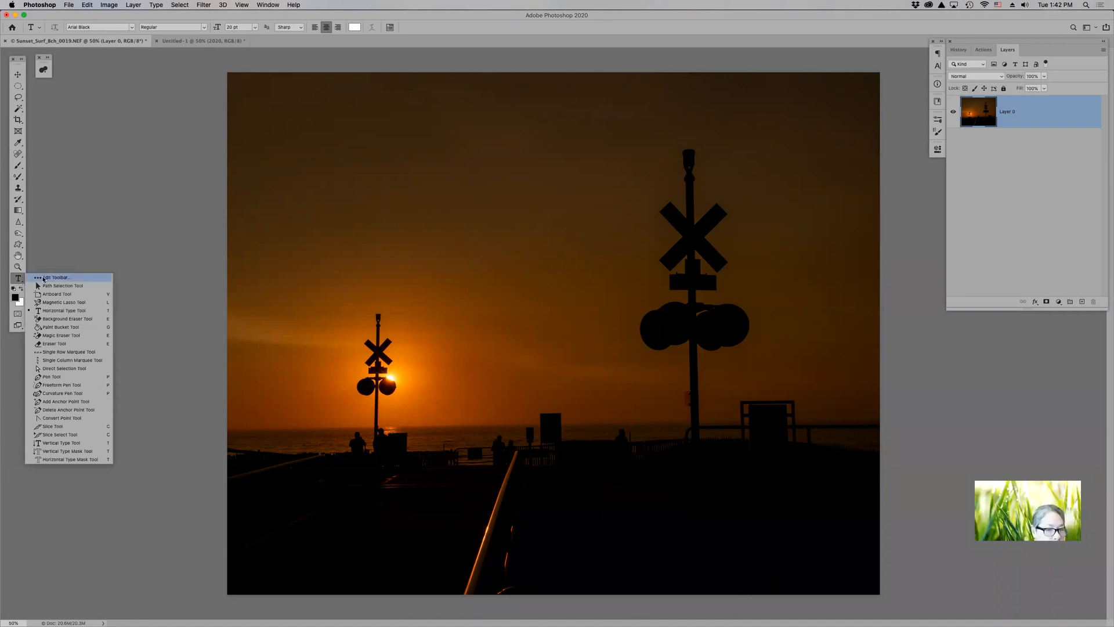
{"action": "left_click", "coordinate": [43, 278]}
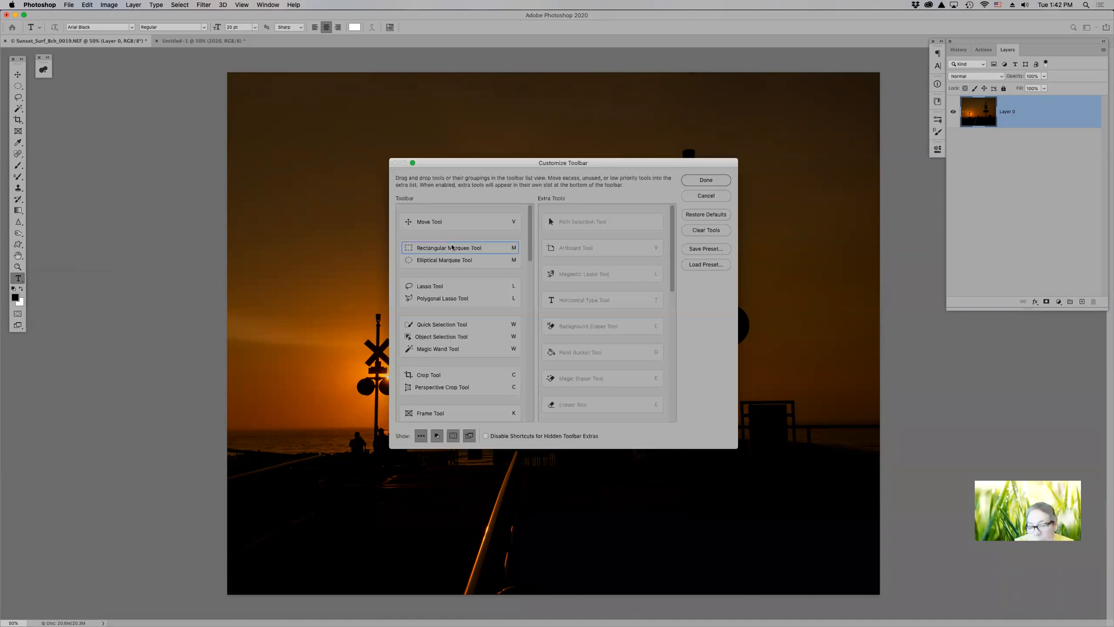
Move the Horizontal Type Tool out of the extra tools into its own toolbar group just above the Spot Healing Brush group
{"action": "scroll", "coordinate": [618, 250], "scroll_direction": "down", "scroll_amount": 3}
{"action": "scroll", "coordinate": [618, 251], "scroll_direction": "down", "scroll_amount": 8}
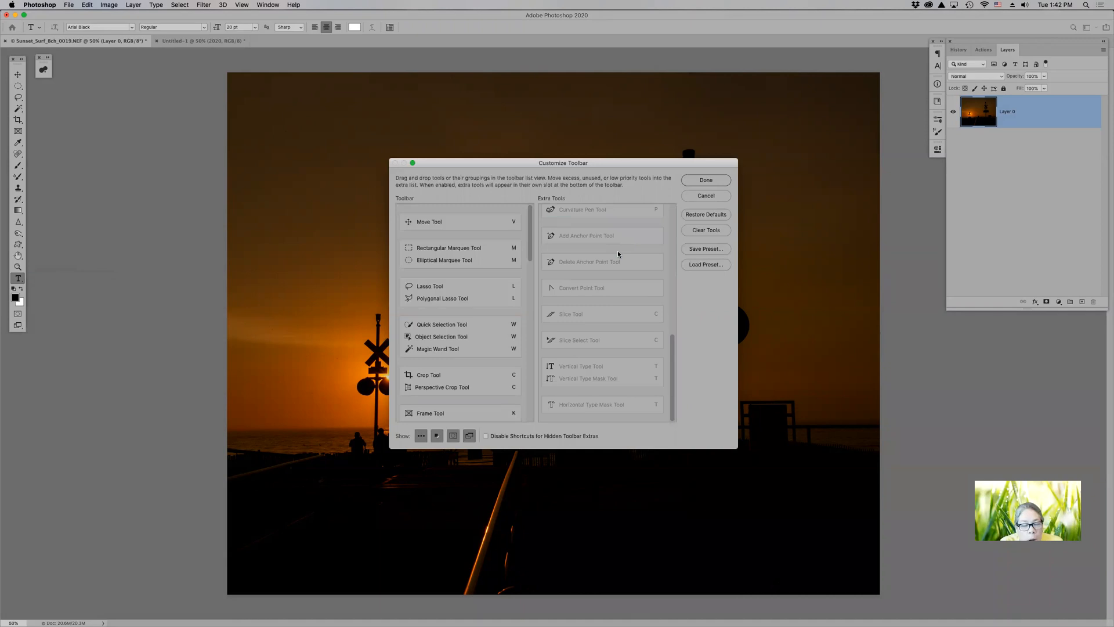
{"action": "scroll", "coordinate": [618, 253], "scroll_direction": "up", "scroll_amount": 12}
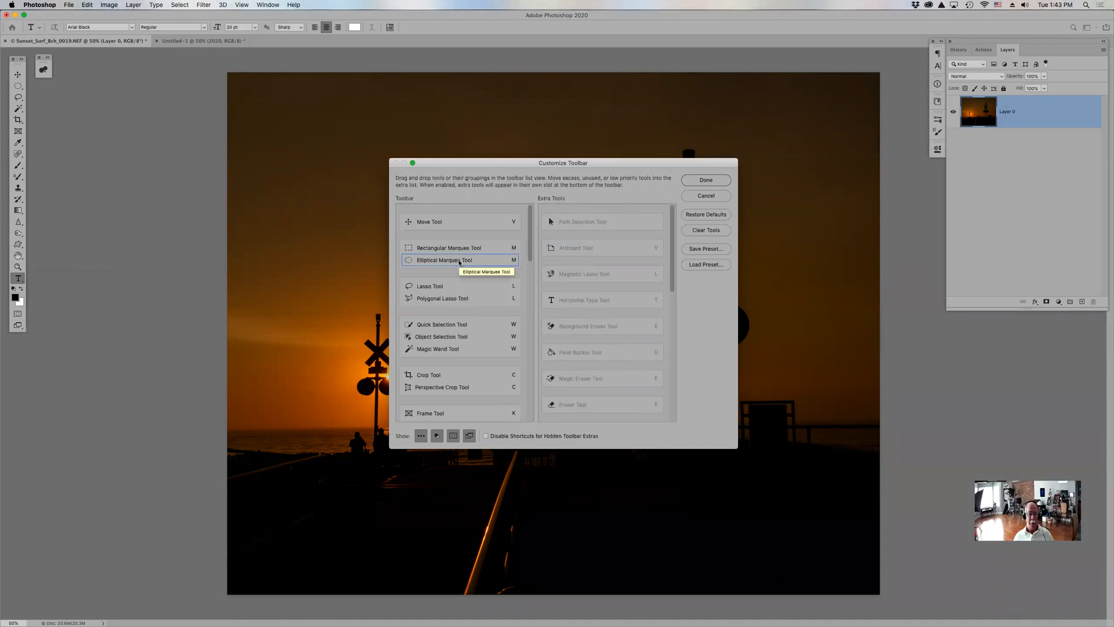
{"action": "scroll", "coordinate": [461, 265], "scroll_direction": "down", "scroll_amount": 6}
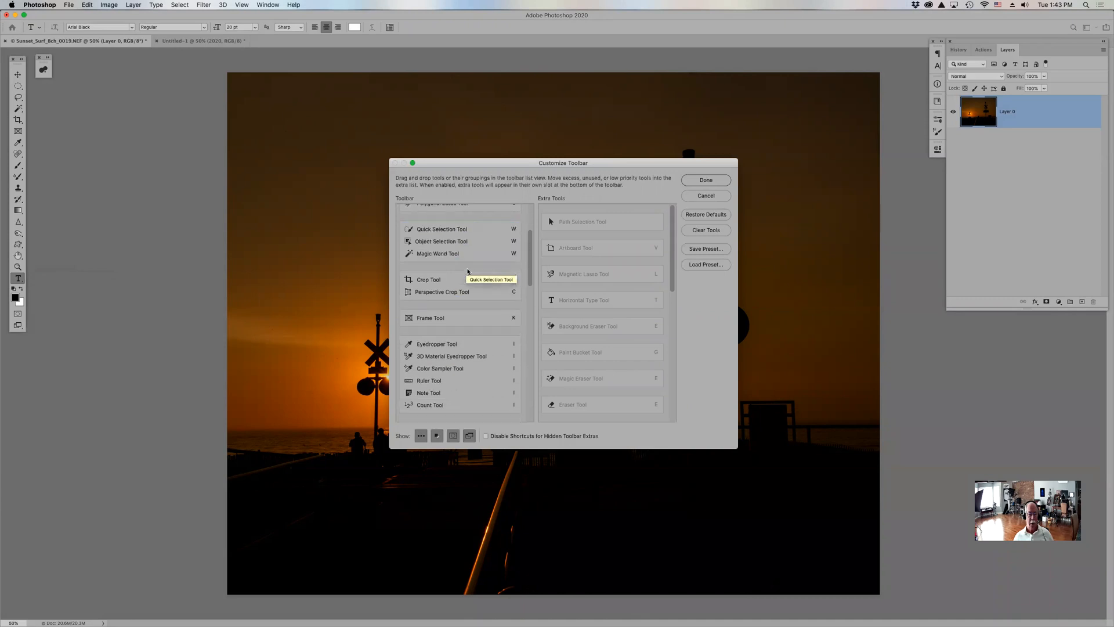
{"action": "scroll", "coordinate": [469, 272], "scroll_direction": "down", "scroll_amount": 8}
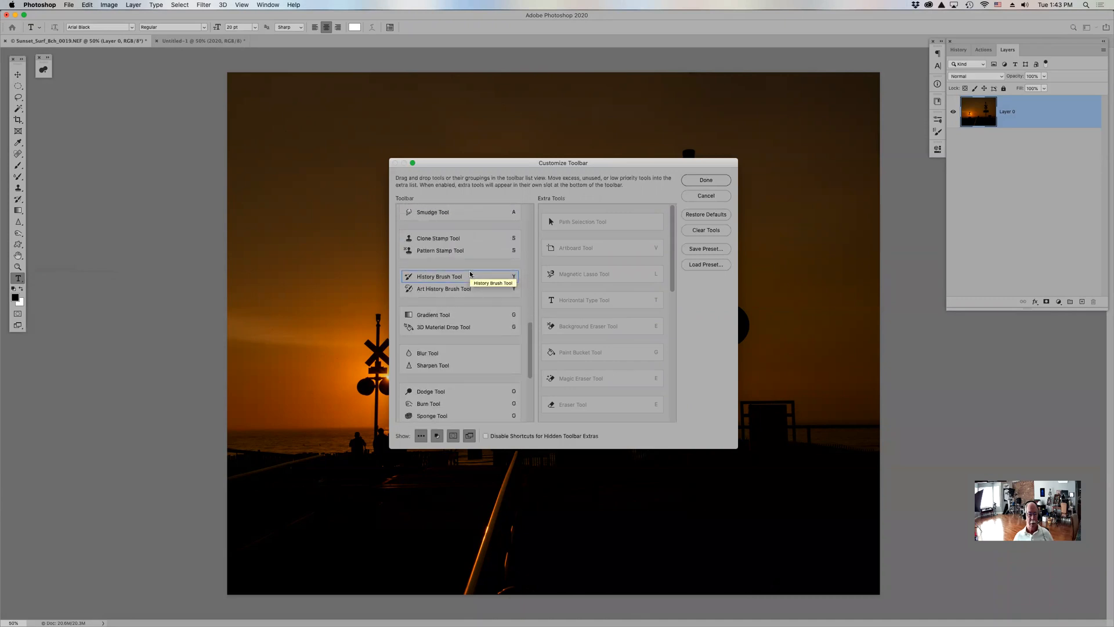
{"action": "scroll", "coordinate": [470, 273], "scroll_direction": "down", "scroll_amount": 2}
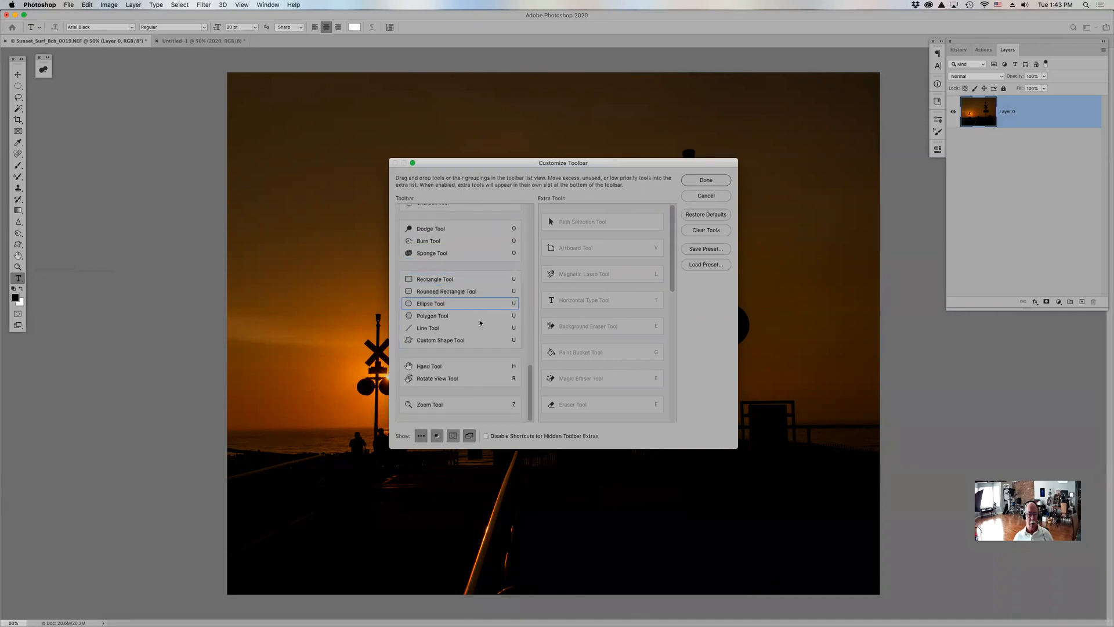
{"action": "scroll", "coordinate": [493, 288], "scroll_direction": "up", "scroll_amount": 4}
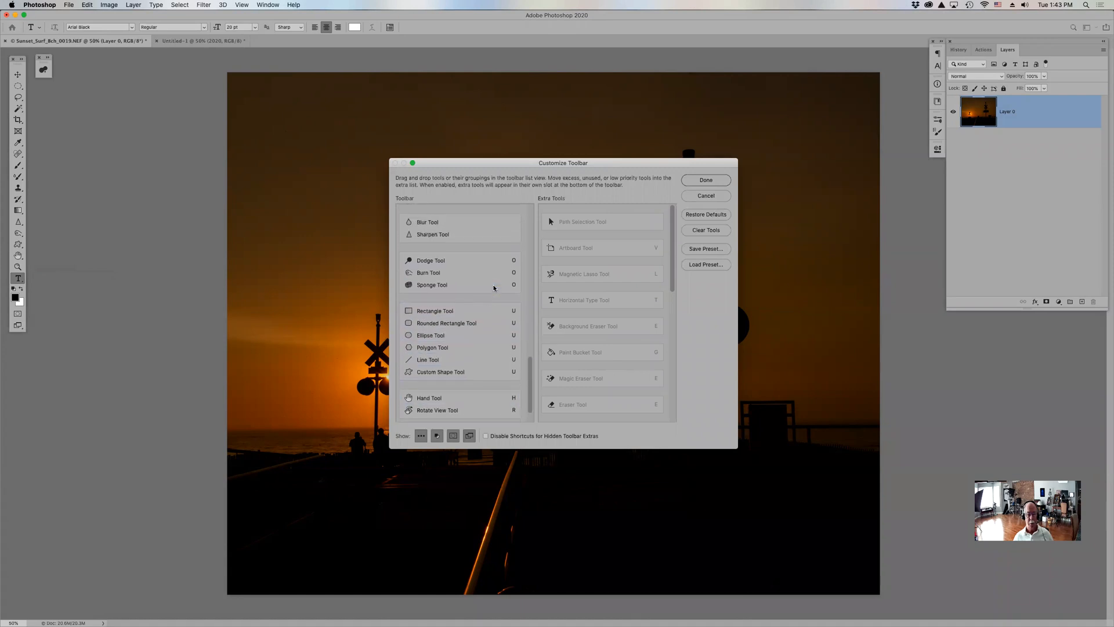
{"action": "scroll", "coordinate": [494, 288], "scroll_direction": "up", "scroll_amount": 4}
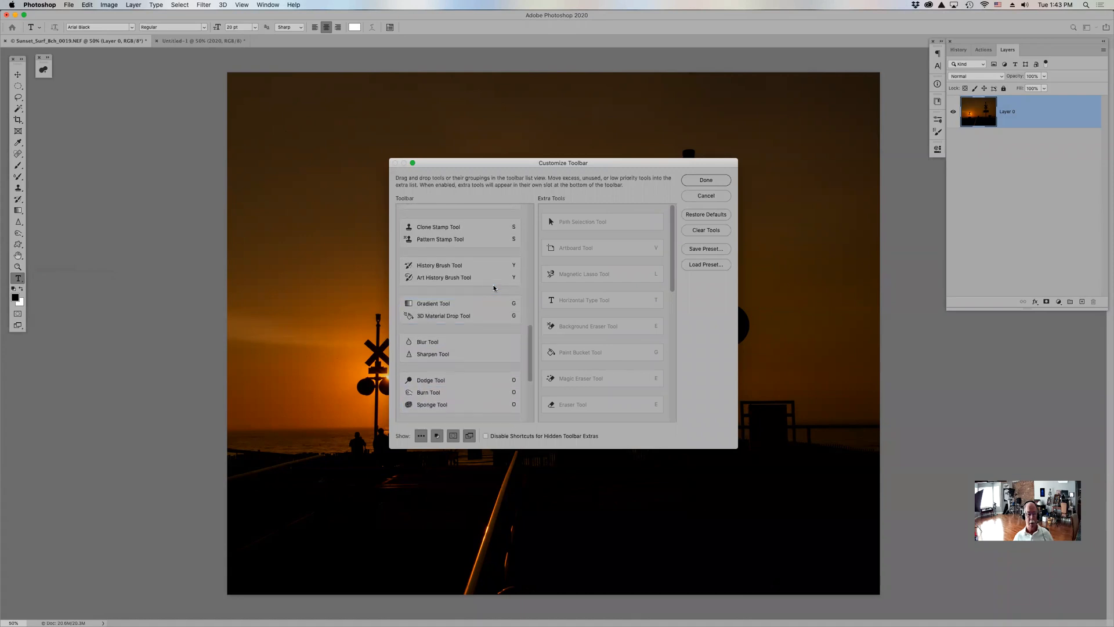
{"action": "scroll", "coordinate": [494, 289], "scroll_direction": "up", "scroll_amount": 5}
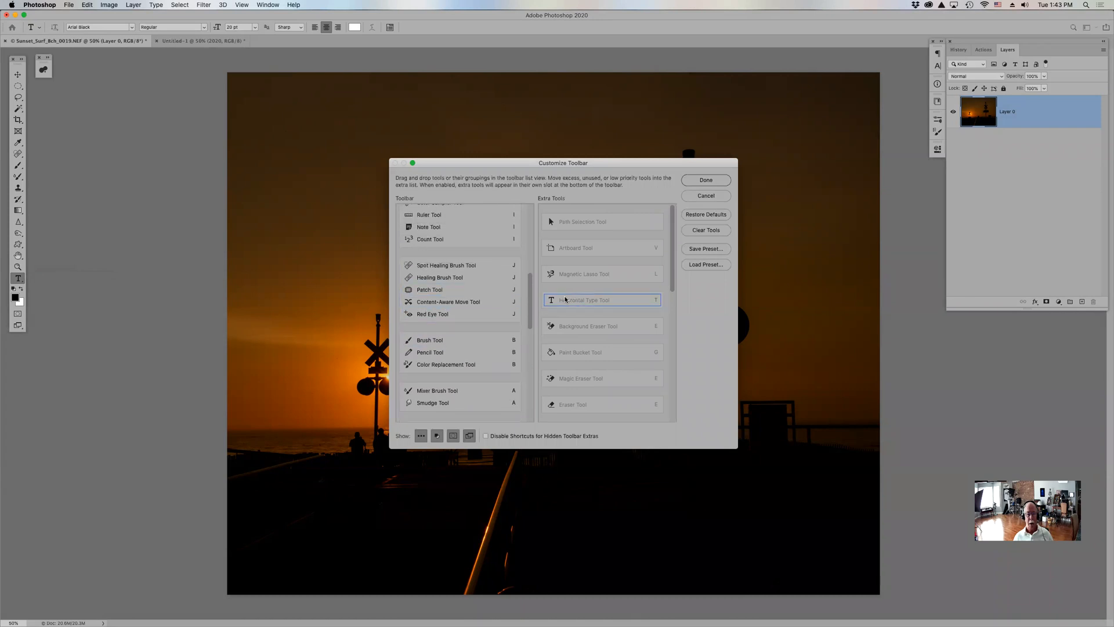
{"action": "left_click_drag", "start_coordinate": [565, 300], "coordinate": [478, 252]}
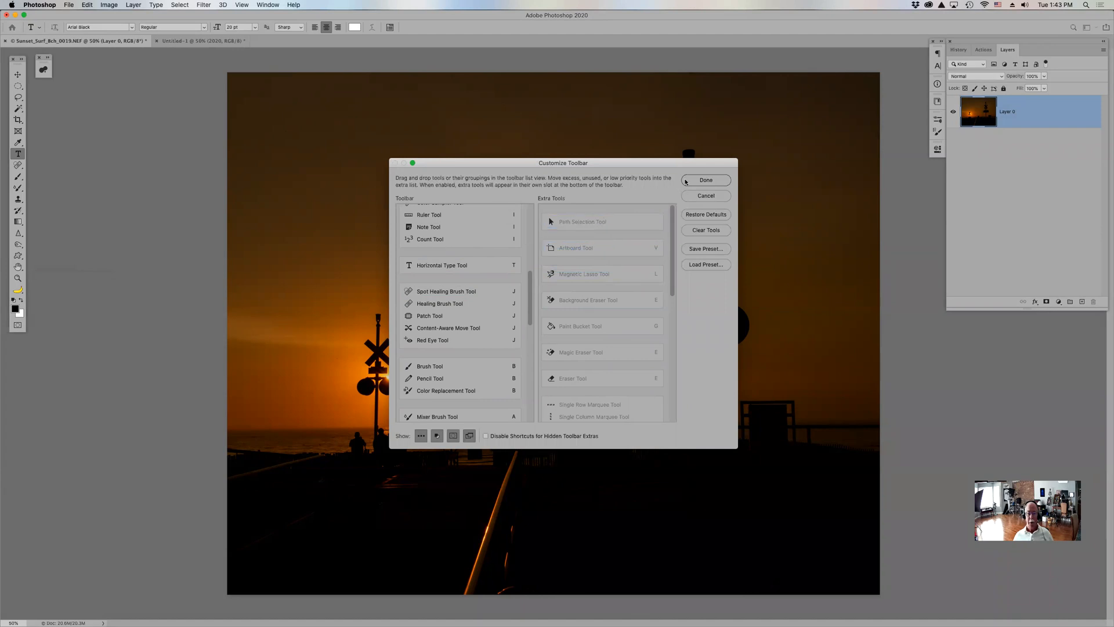
Apply the customized toolbar layout with the Horizontal Type Tool in its own group
{"action": "left_click", "coordinate": [703, 179]}
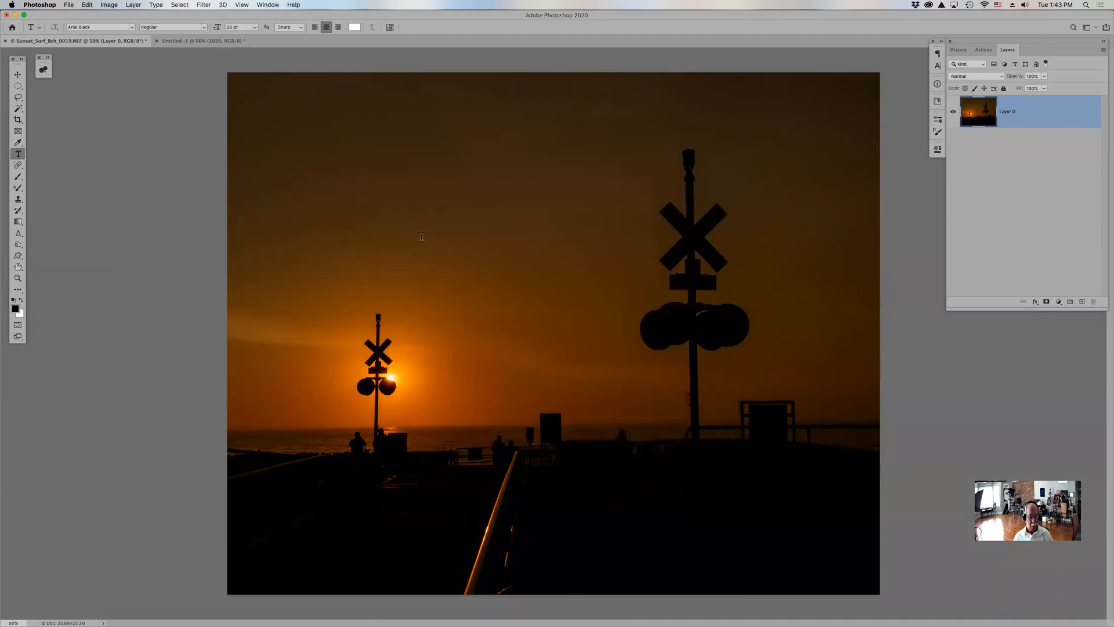
Review the extra tools and the Customize Toolbar settings, closing them without edits and returning to the Horizontal Type tool
{"action": "left_click", "coordinate": [18, 290]}
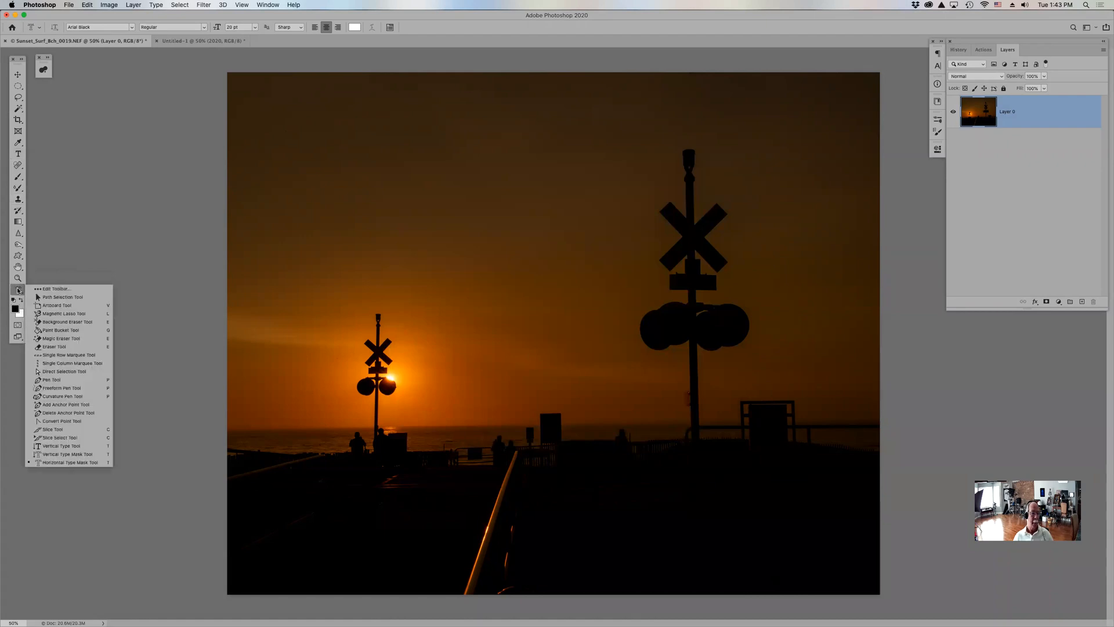
{"action": "left_click", "coordinate": [49, 291]}
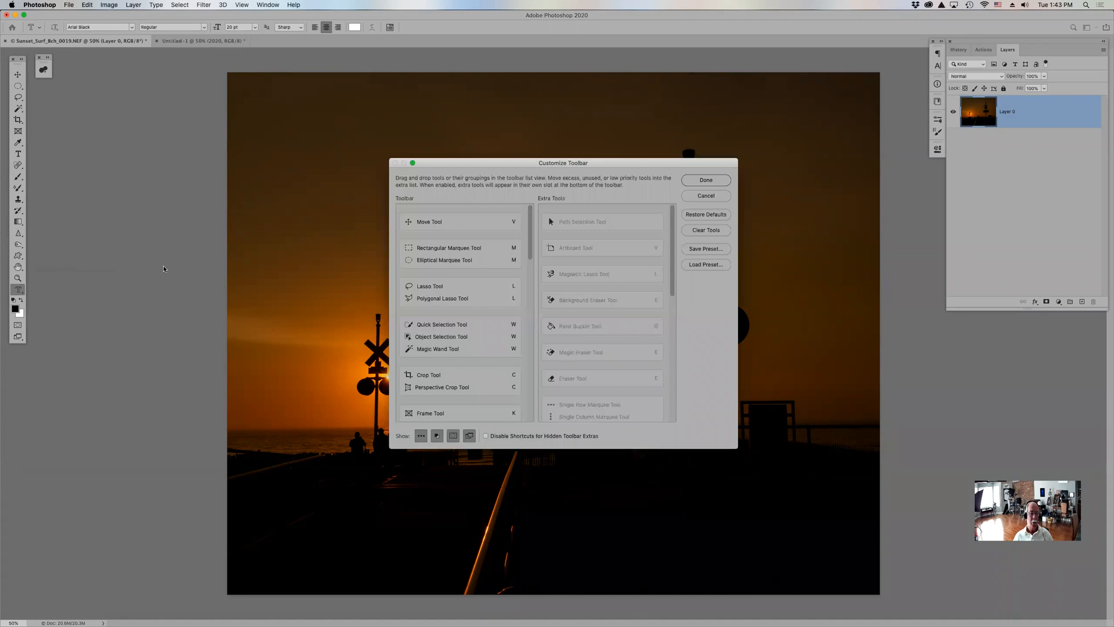
{"action": "key", "text": "alt"}
{"action": "left_click", "coordinate": [706, 180]}
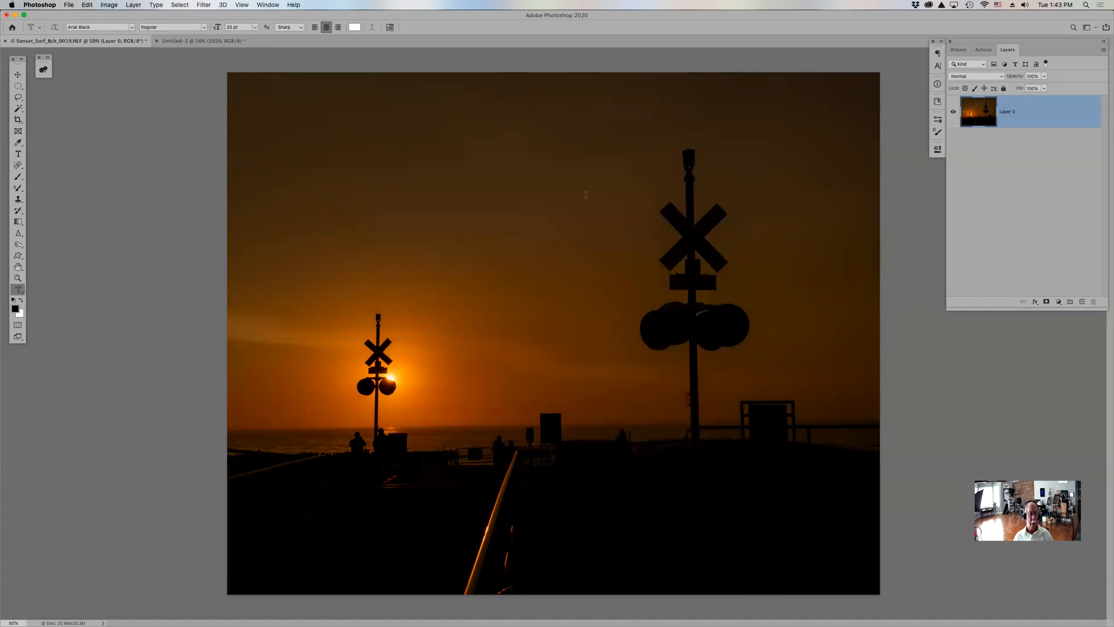
{"action": "left_click", "coordinate": [18, 154]}
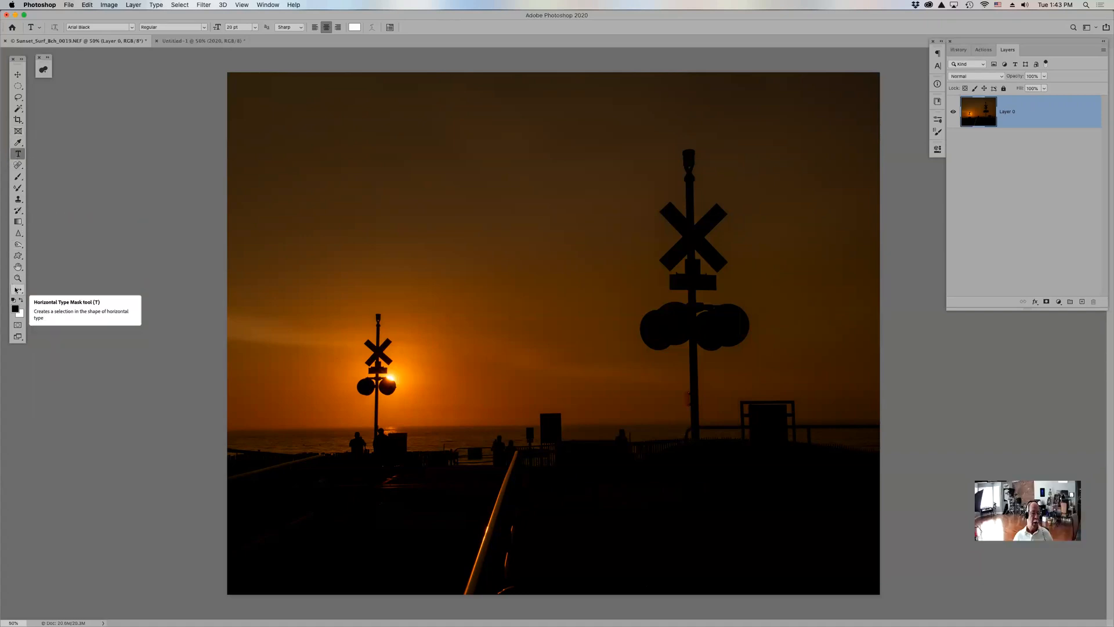
Check the Horizontal Type tool's slot against the extra tools, revisit the Customize Toolbar settings, and reactivate the Horizontal Type tool
{"action": "left_click", "coordinate": [16, 290]}
{"action": "left_click", "coordinate": [19, 155]}
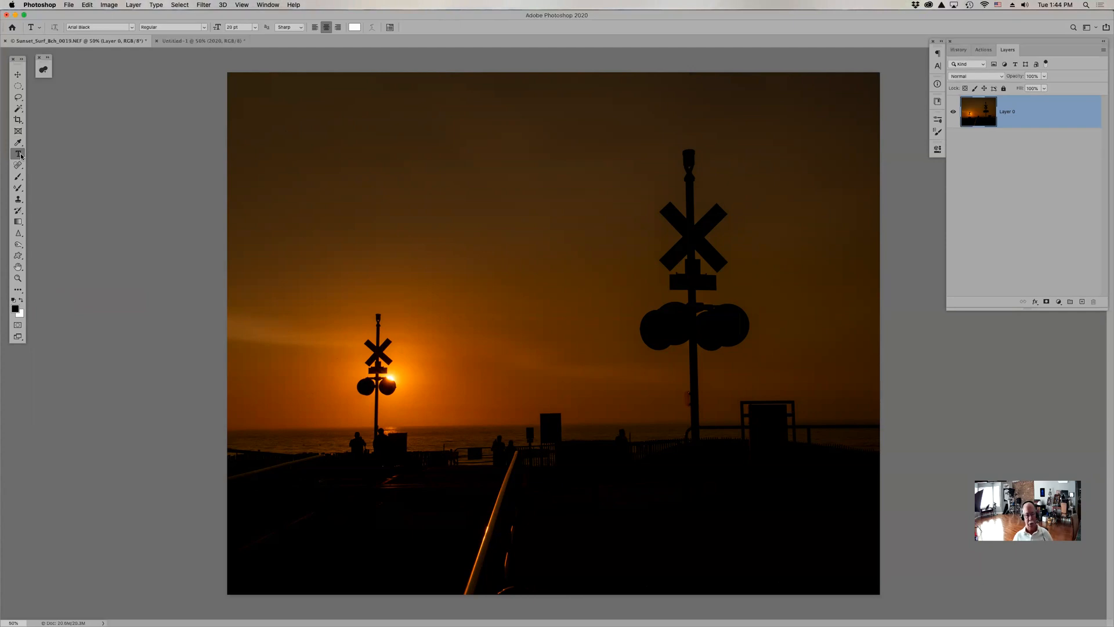
{"action": "left_click", "coordinate": [19, 290]}
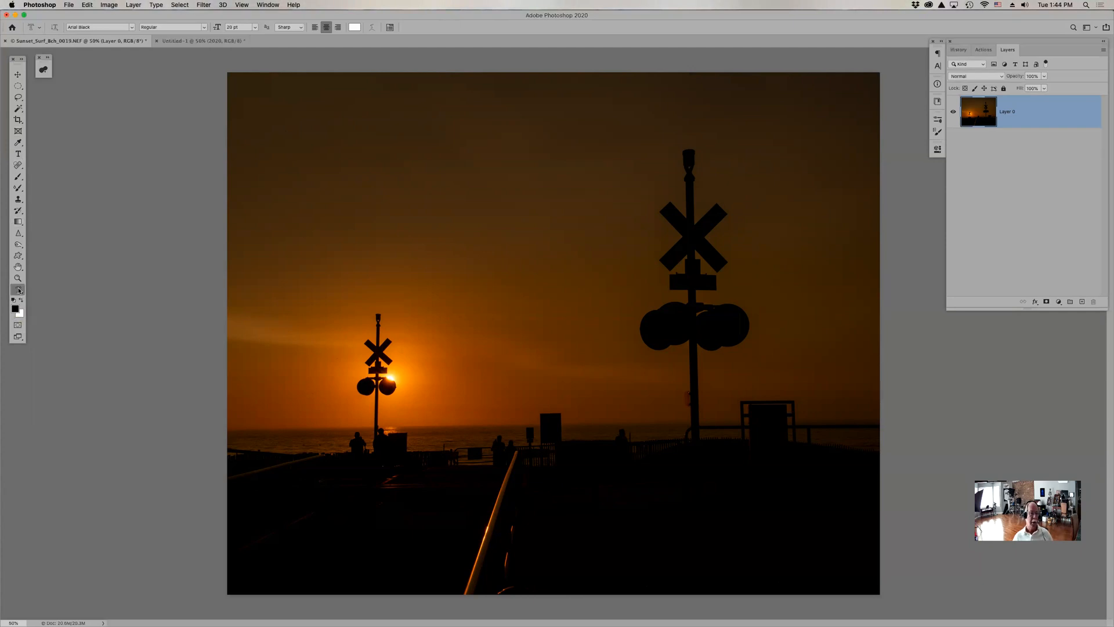
{"action": "left_click", "coordinate": [49, 290]}
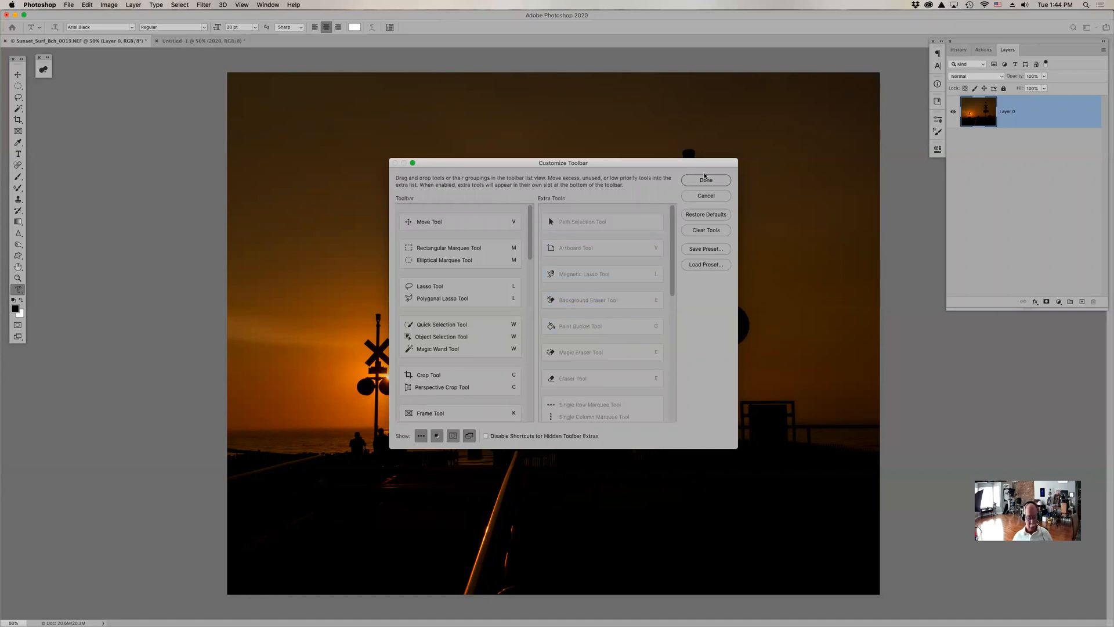
{"action": "left_click", "coordinate": [705, 179]}
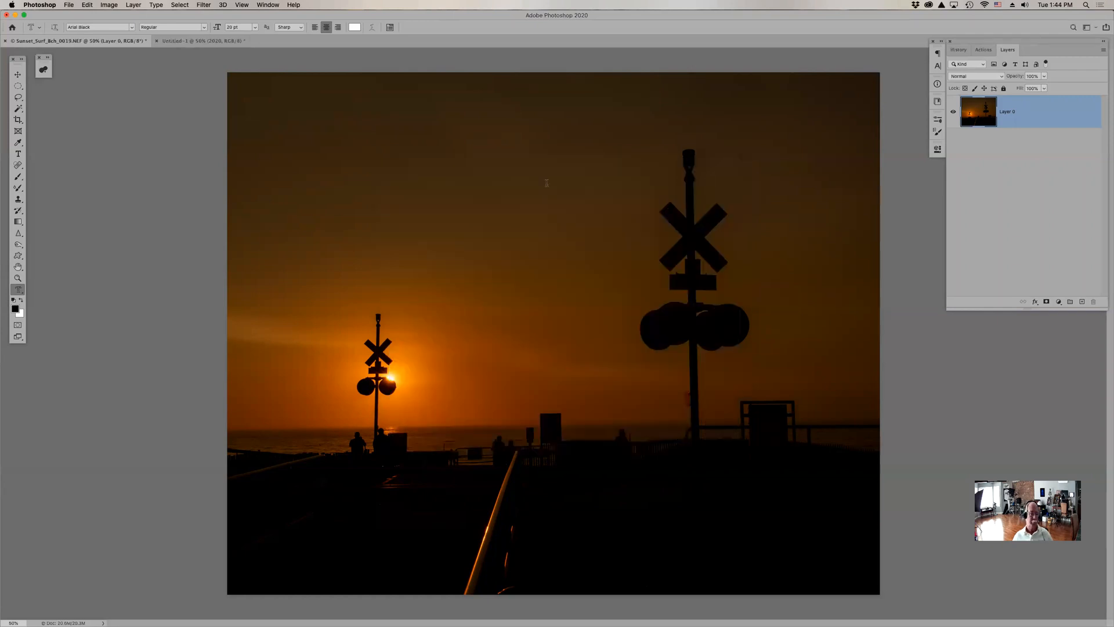
{"action": "left_click", "coordinate": [25, 153]}
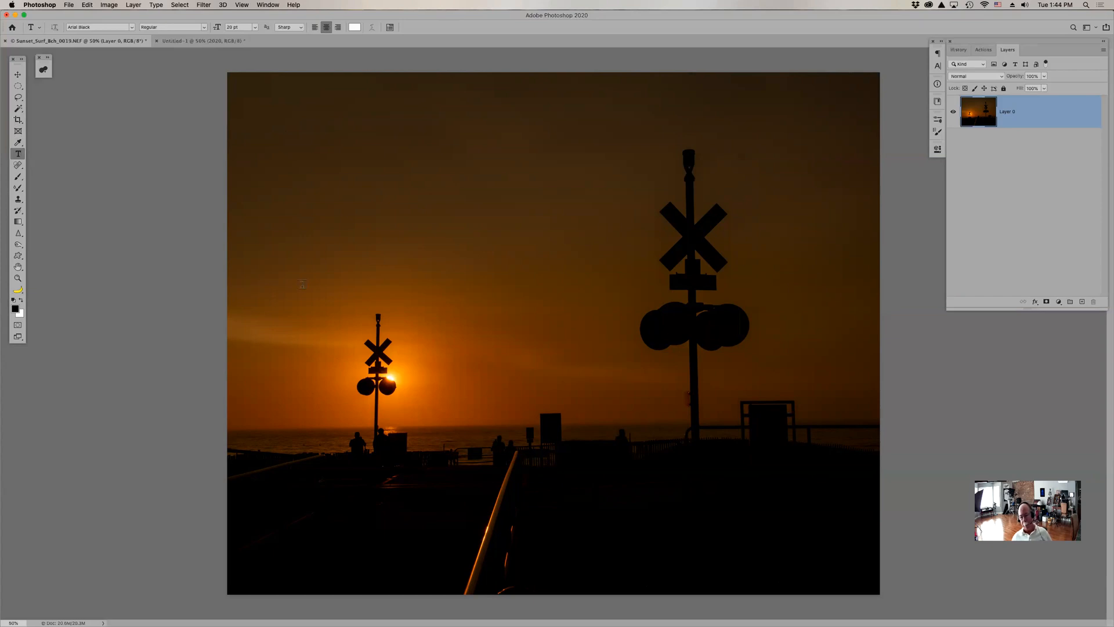